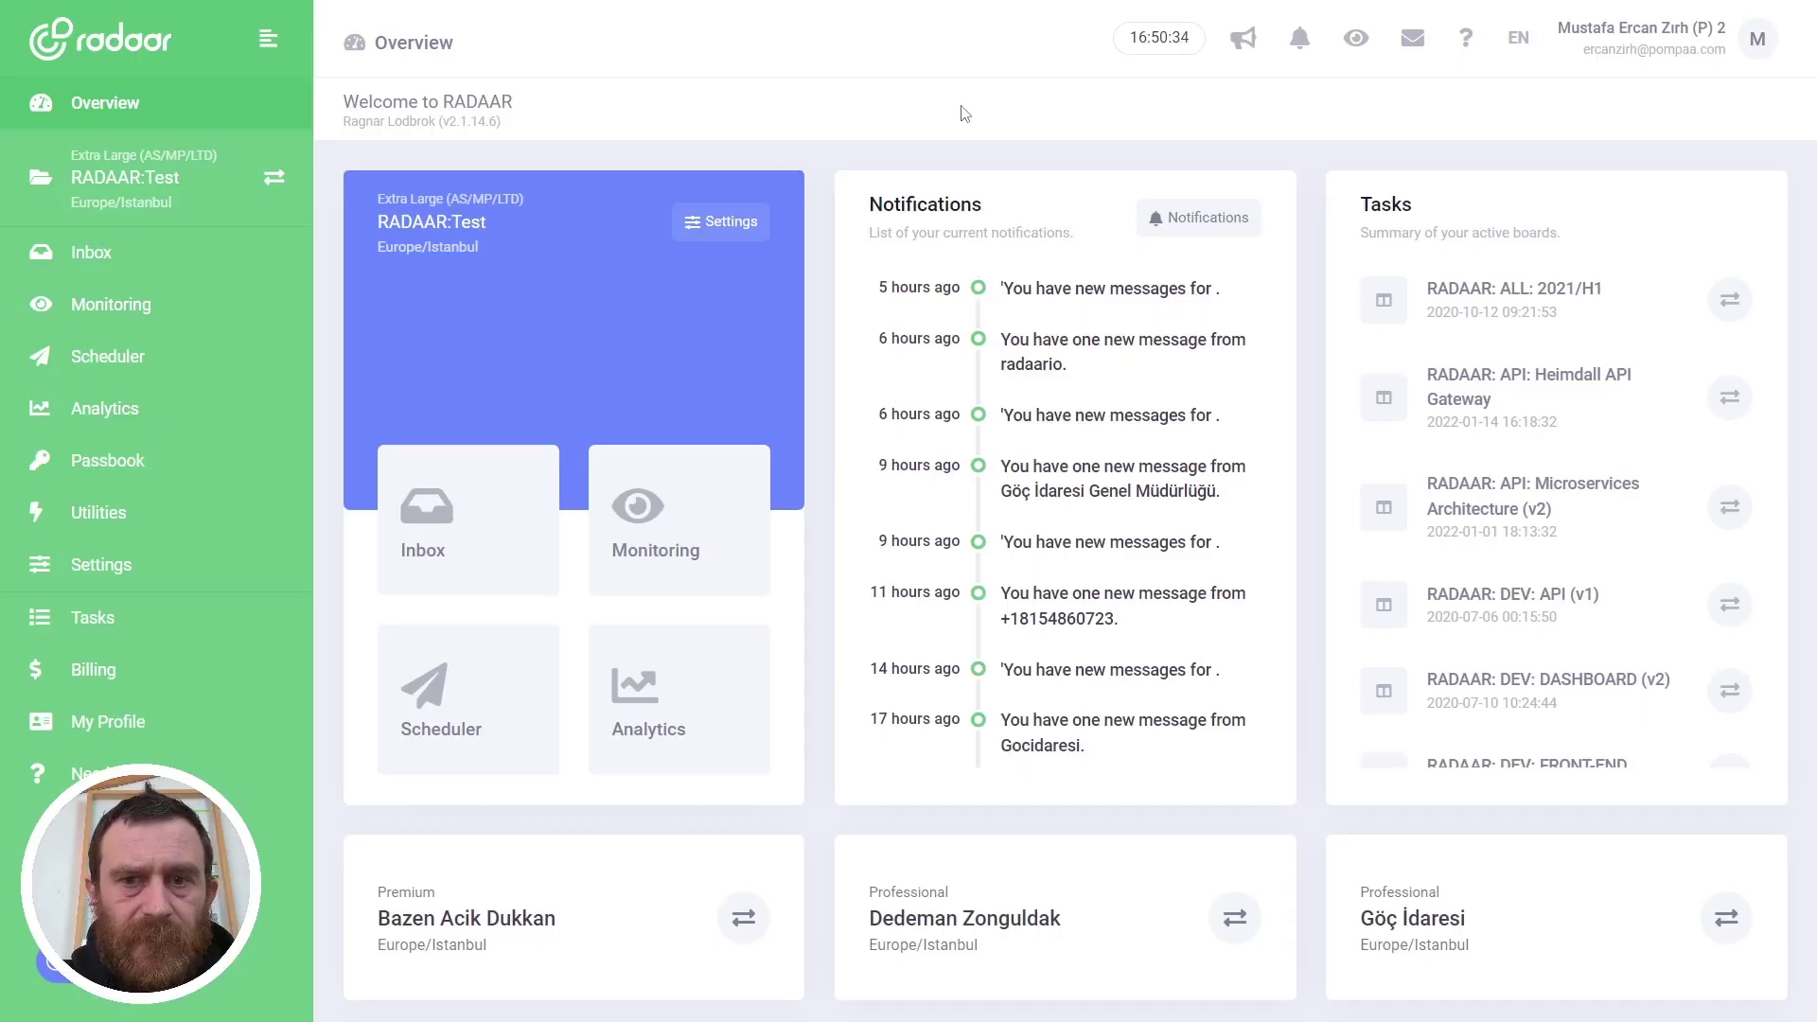
Step: Start a new landing page in the Landing Pages utility, based on the Thank You #1 template
click(185, 523)
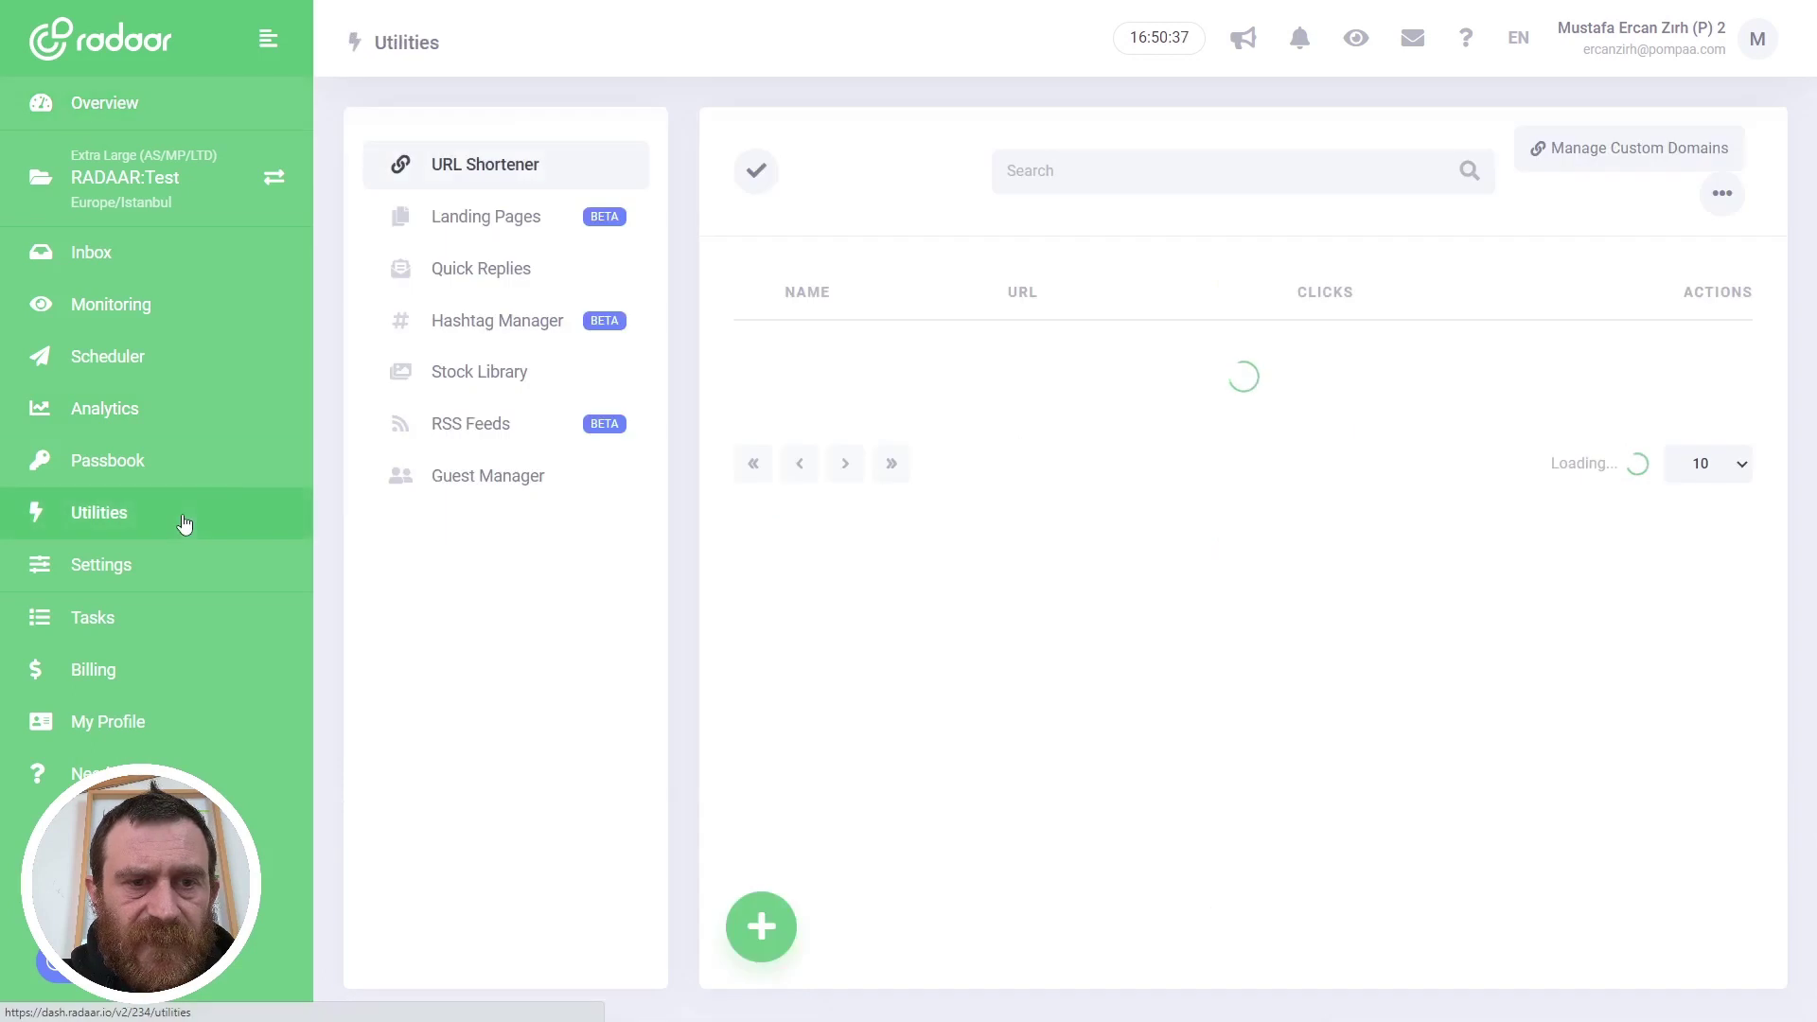
click(466, 223)
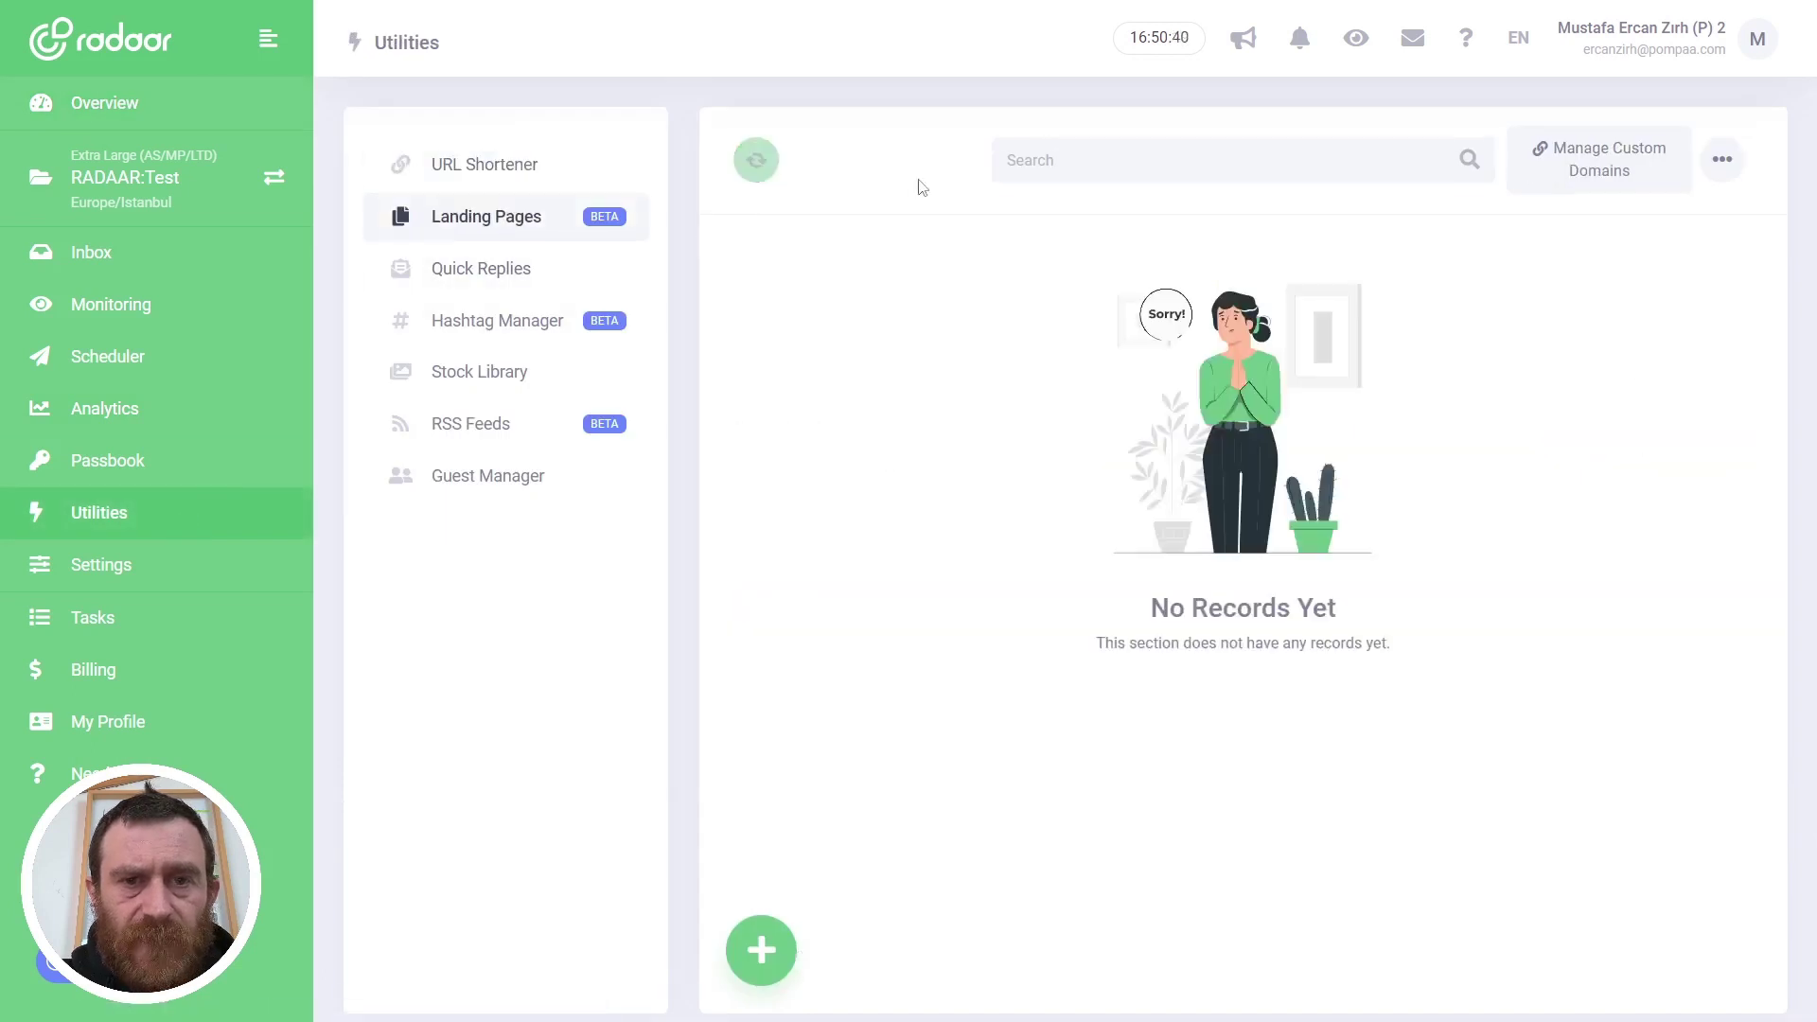
click(770, 948)
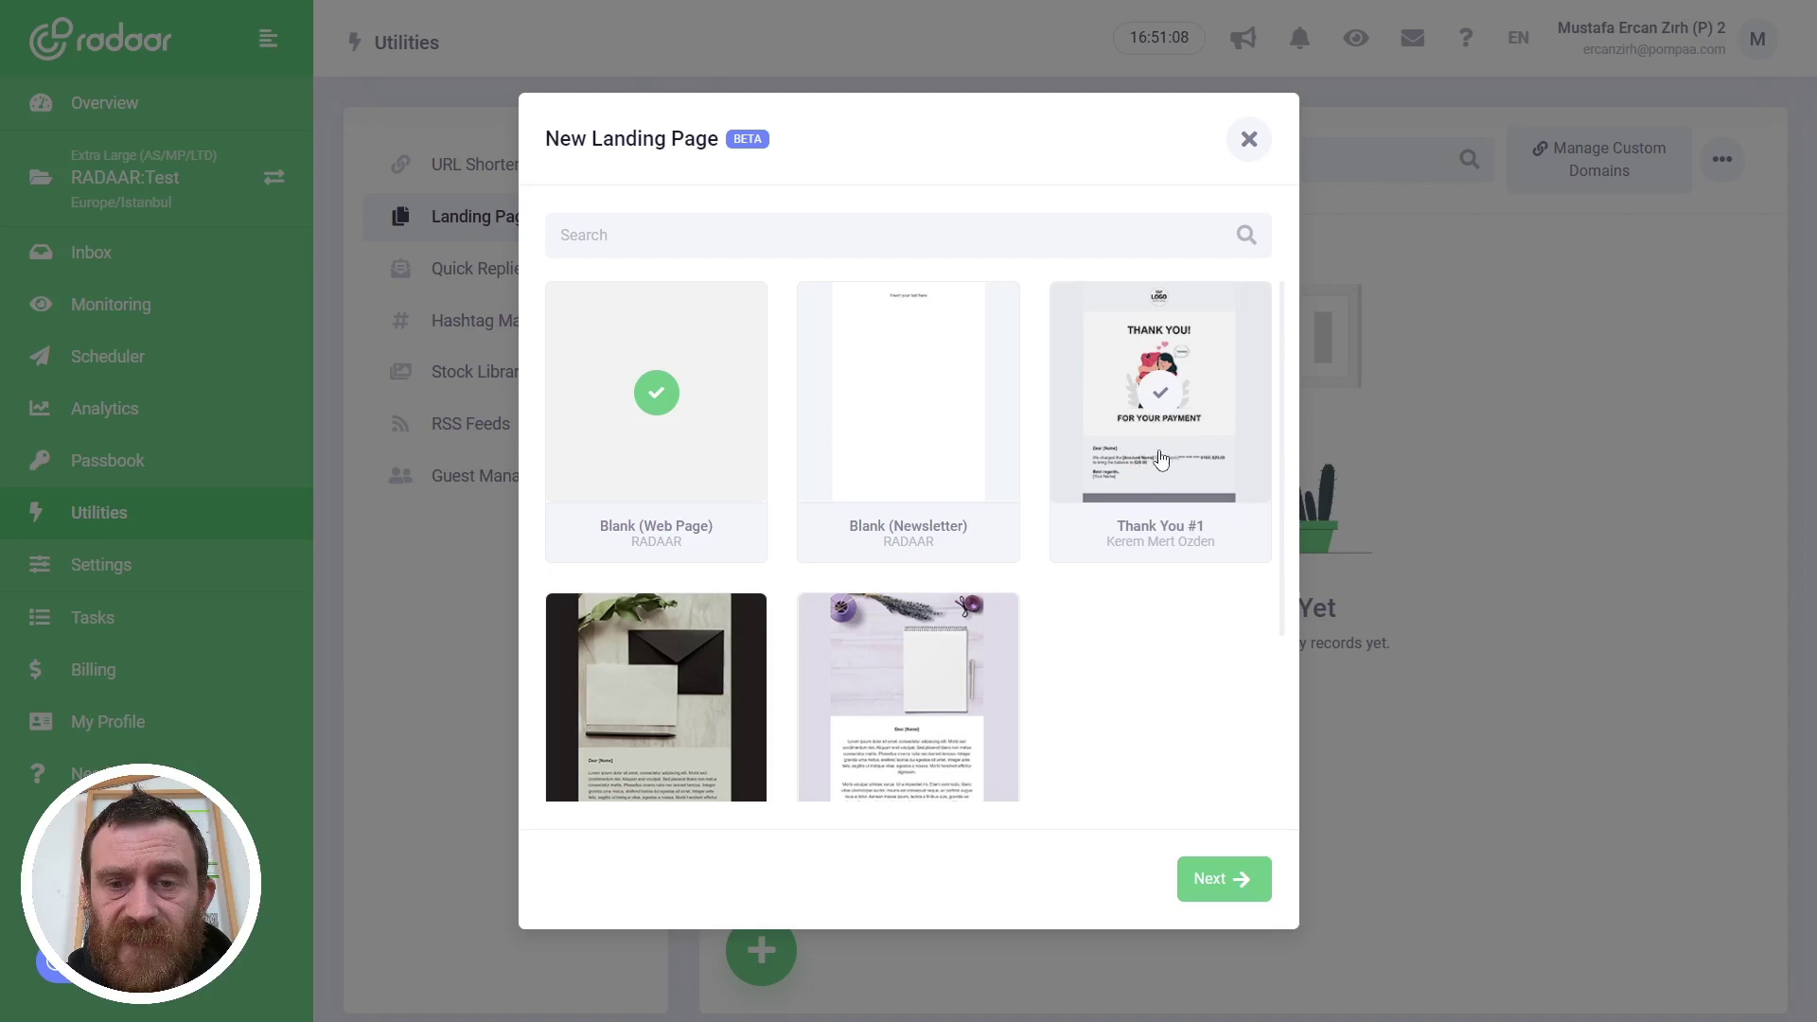
click(1161, 460)
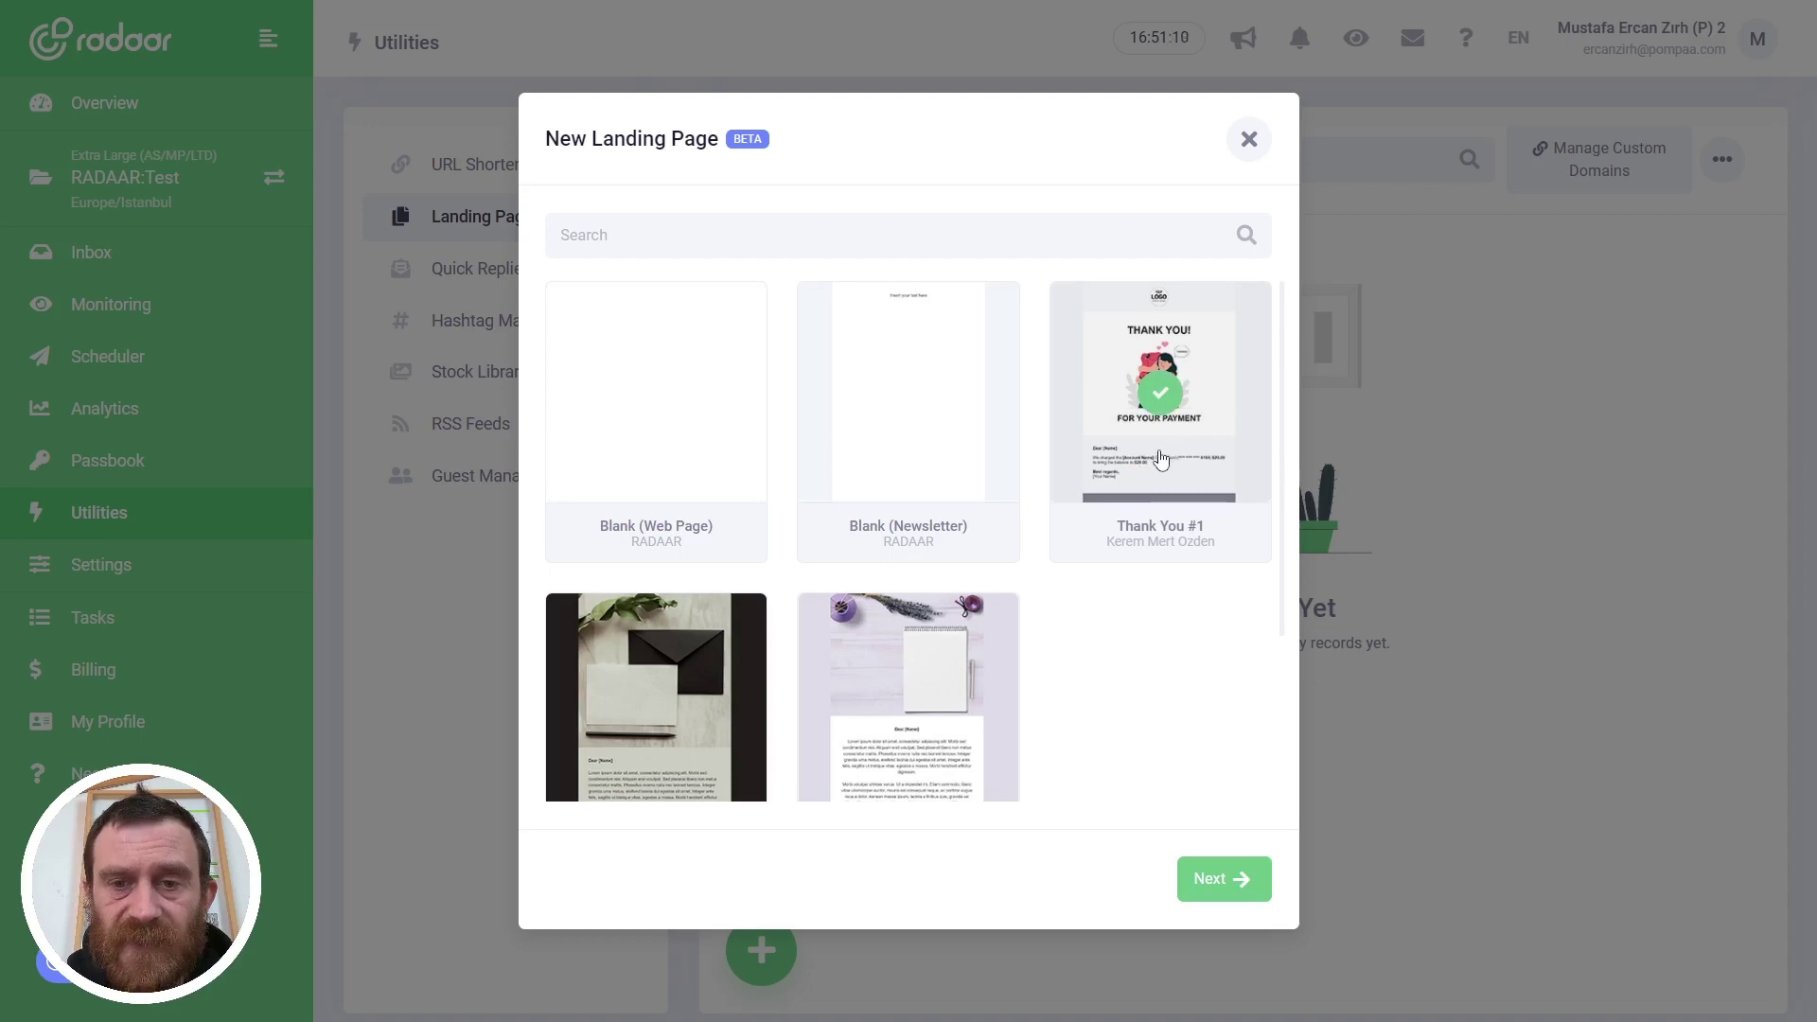
click(1221, 876)
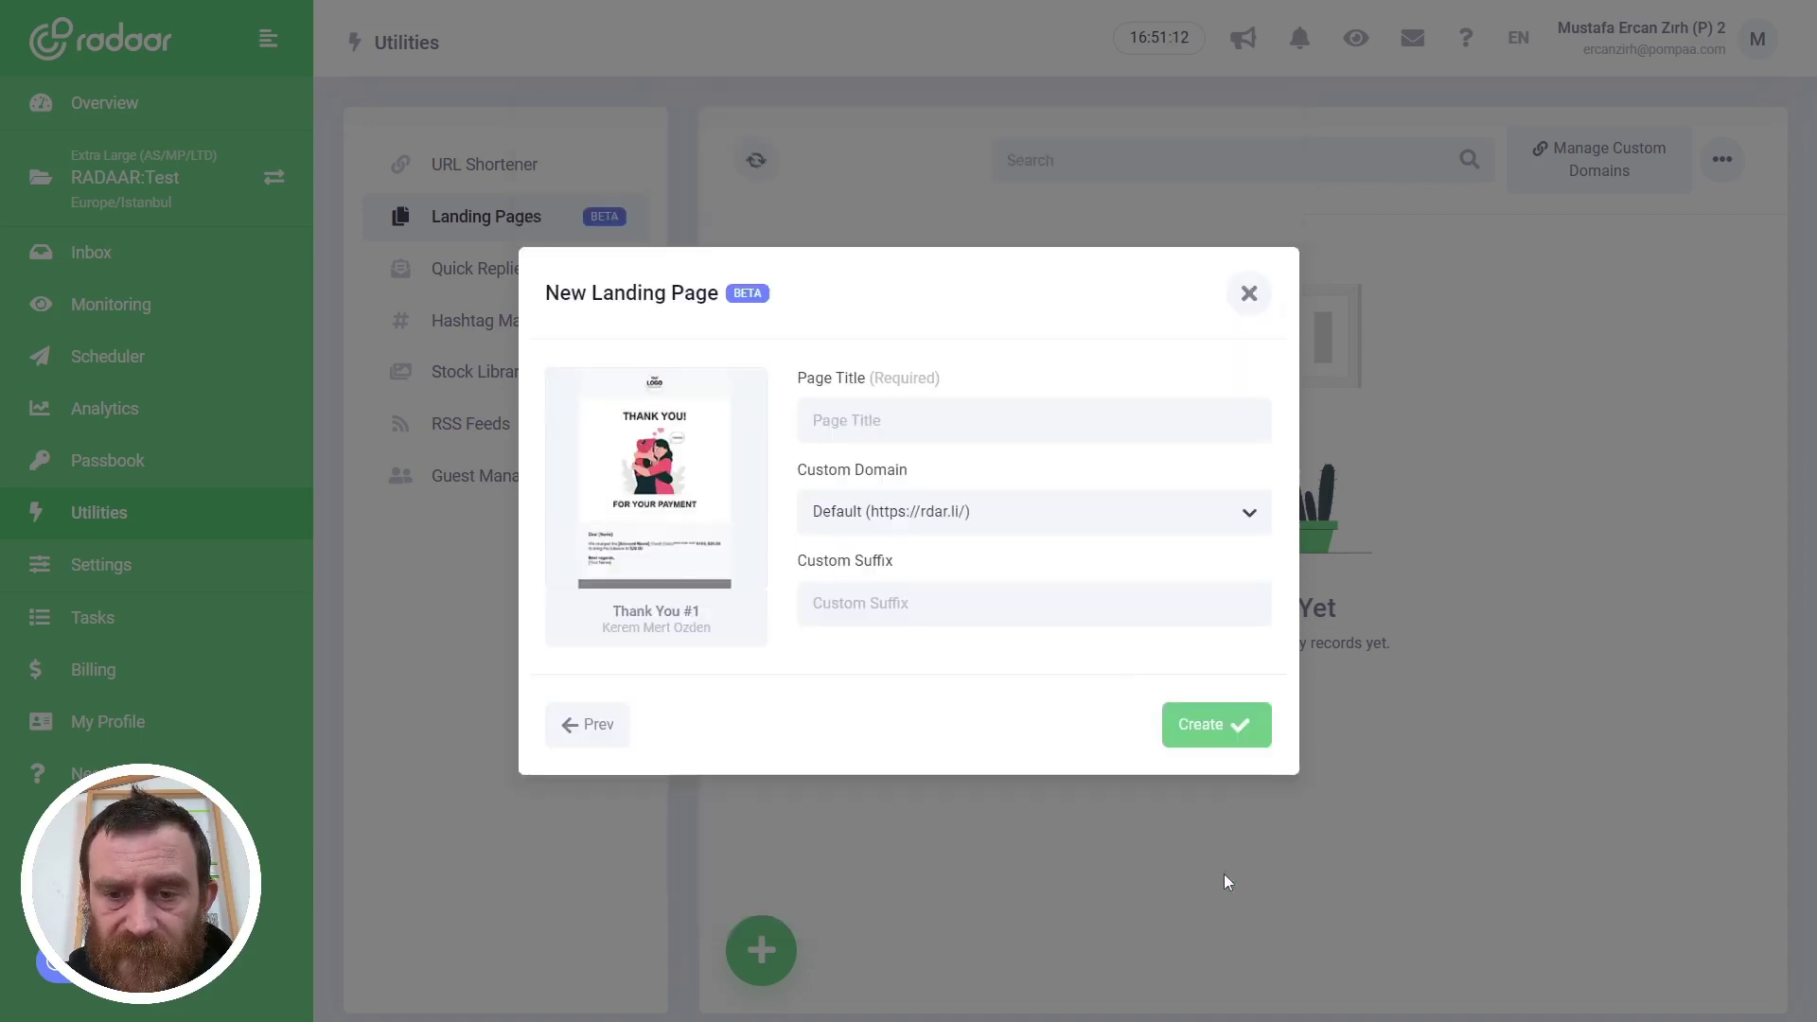
click(891, 425)
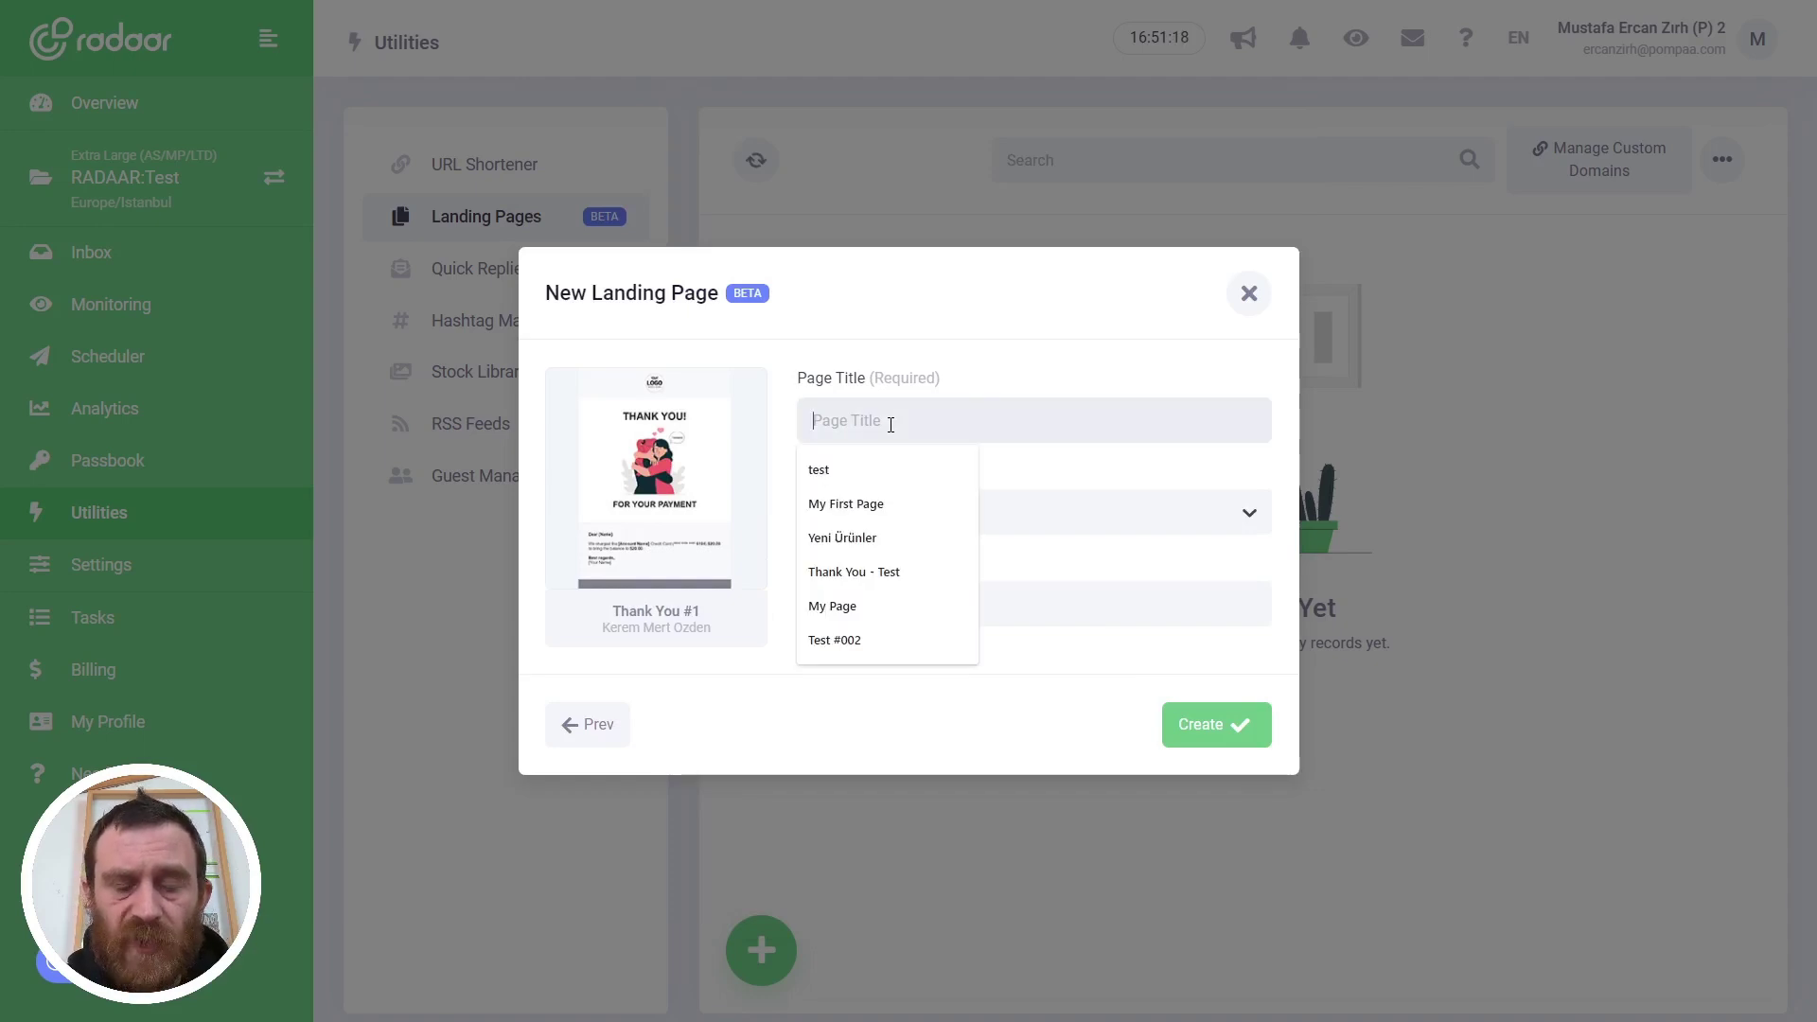
text(My First)
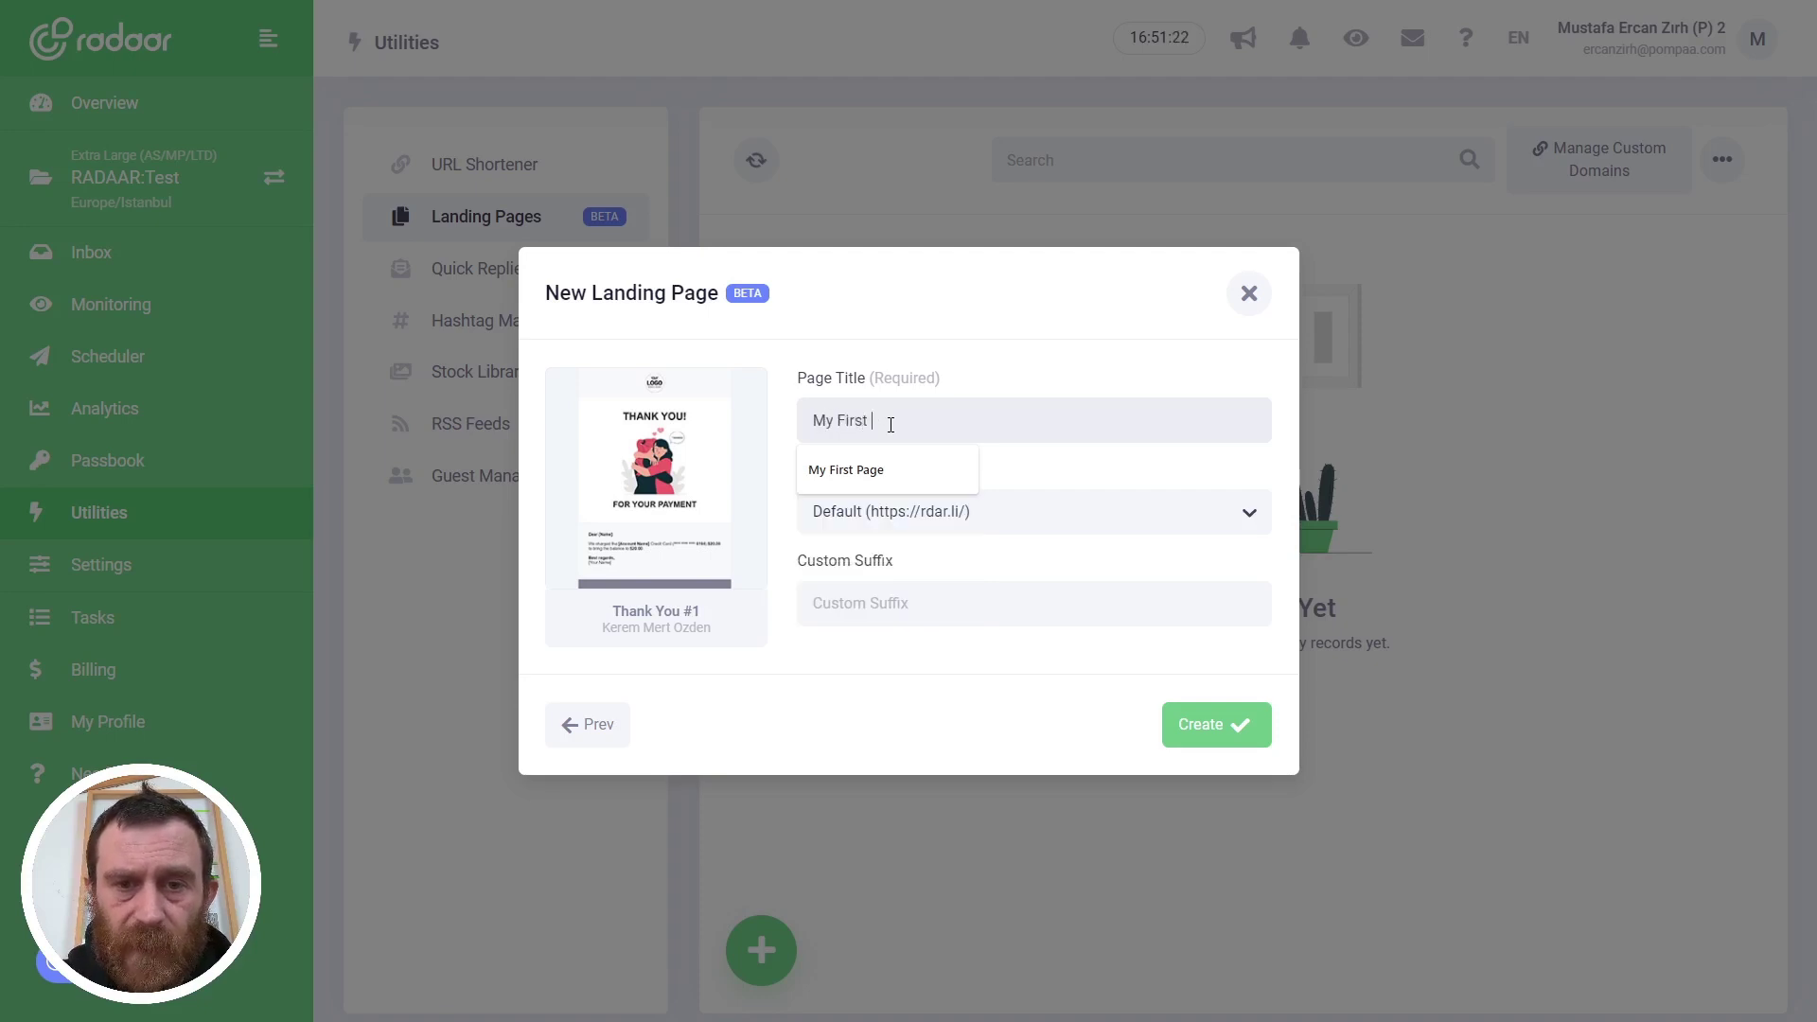
text( Page)
click(968, 362)
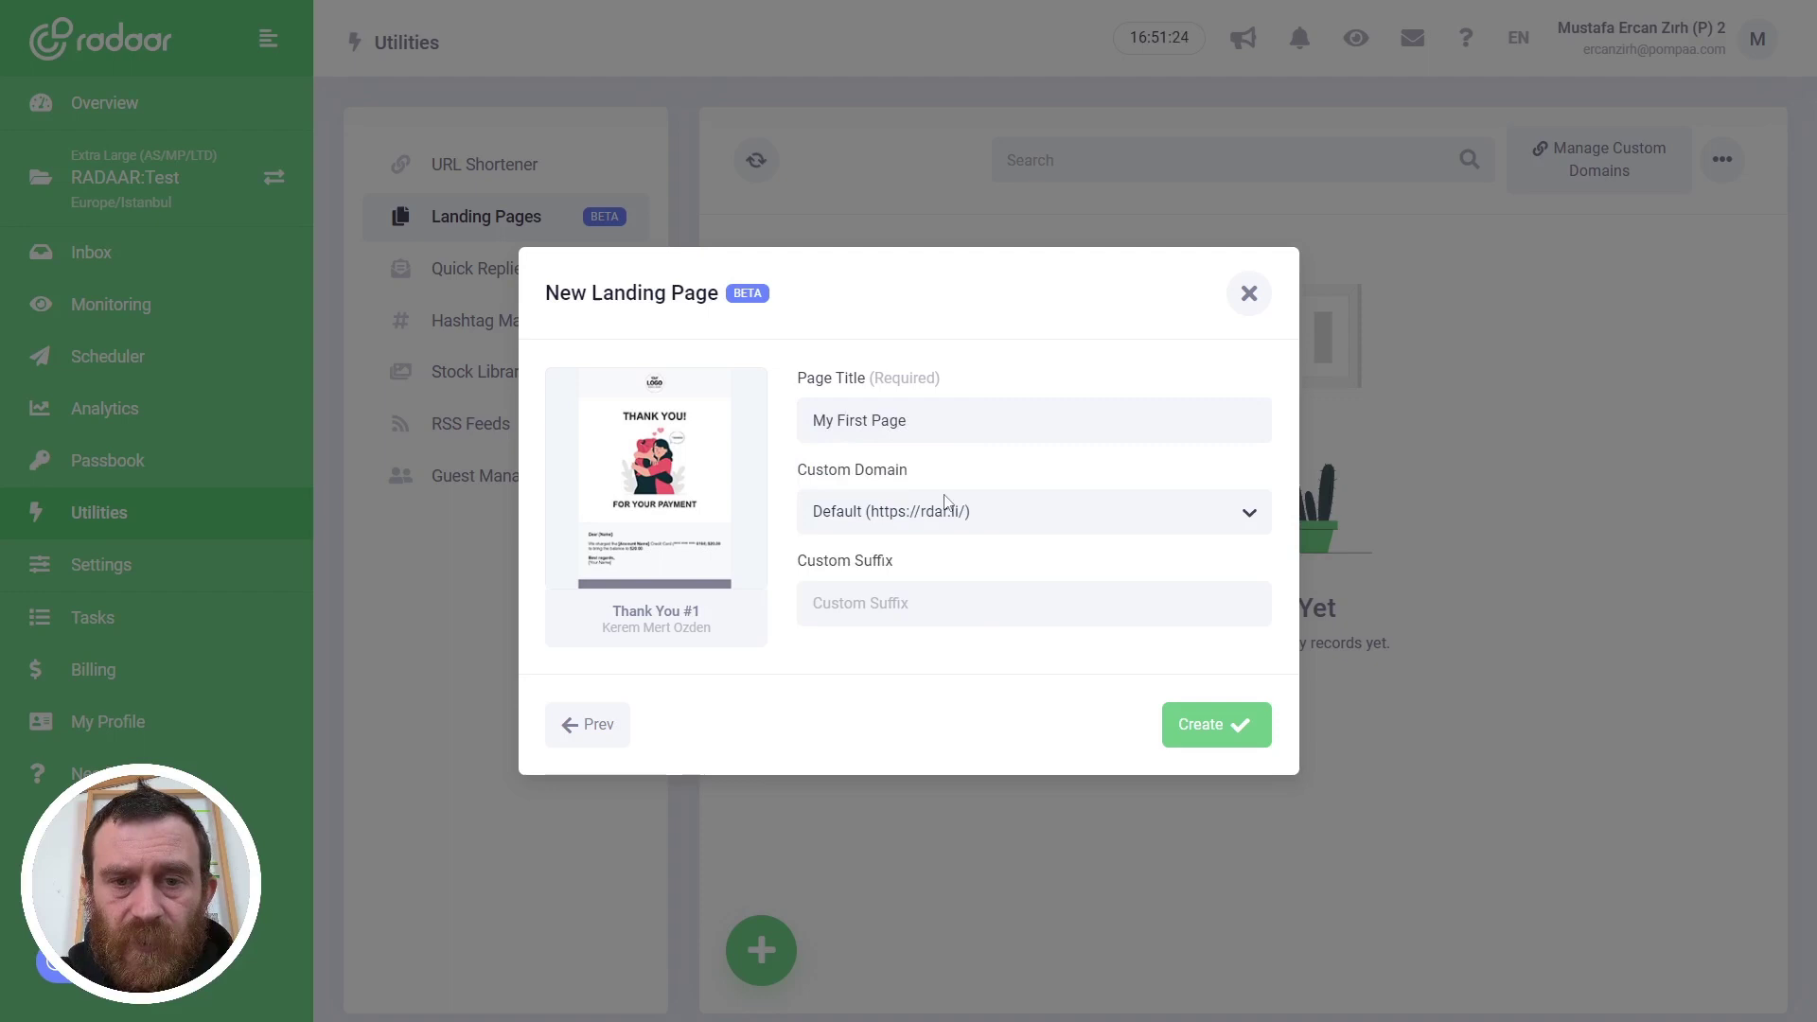
click(879, 515)
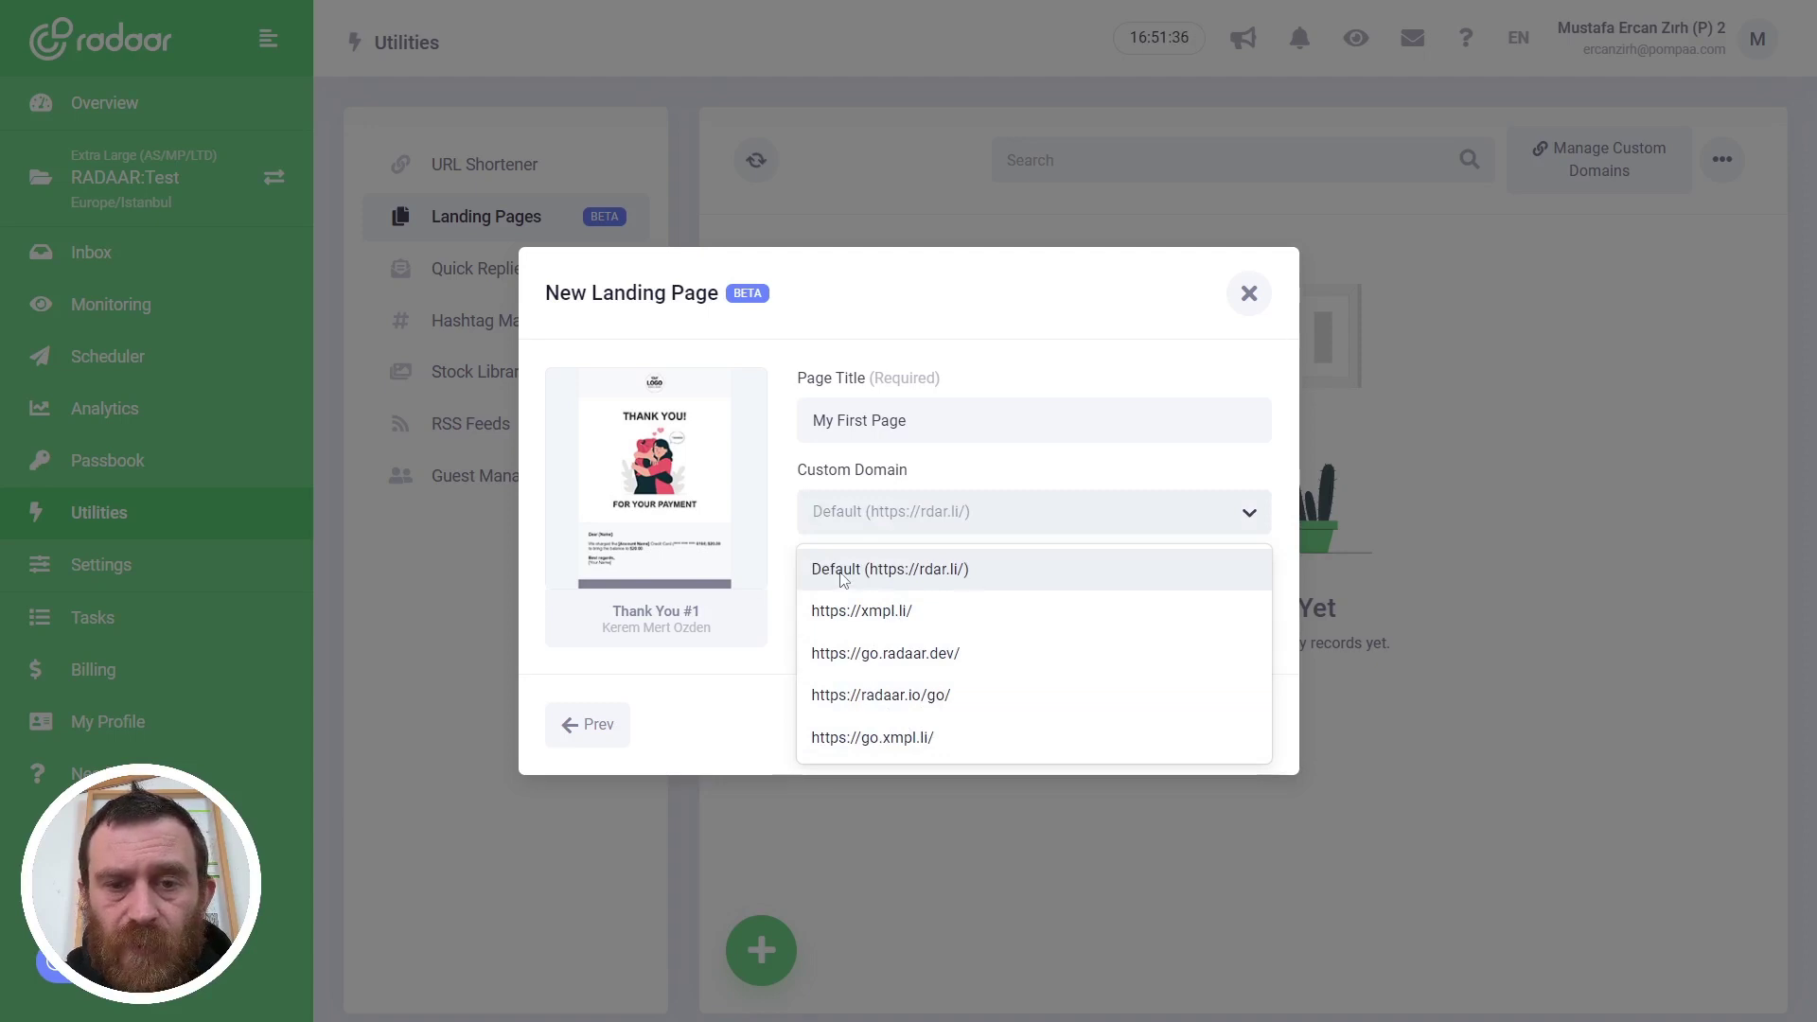
click(891, 575)
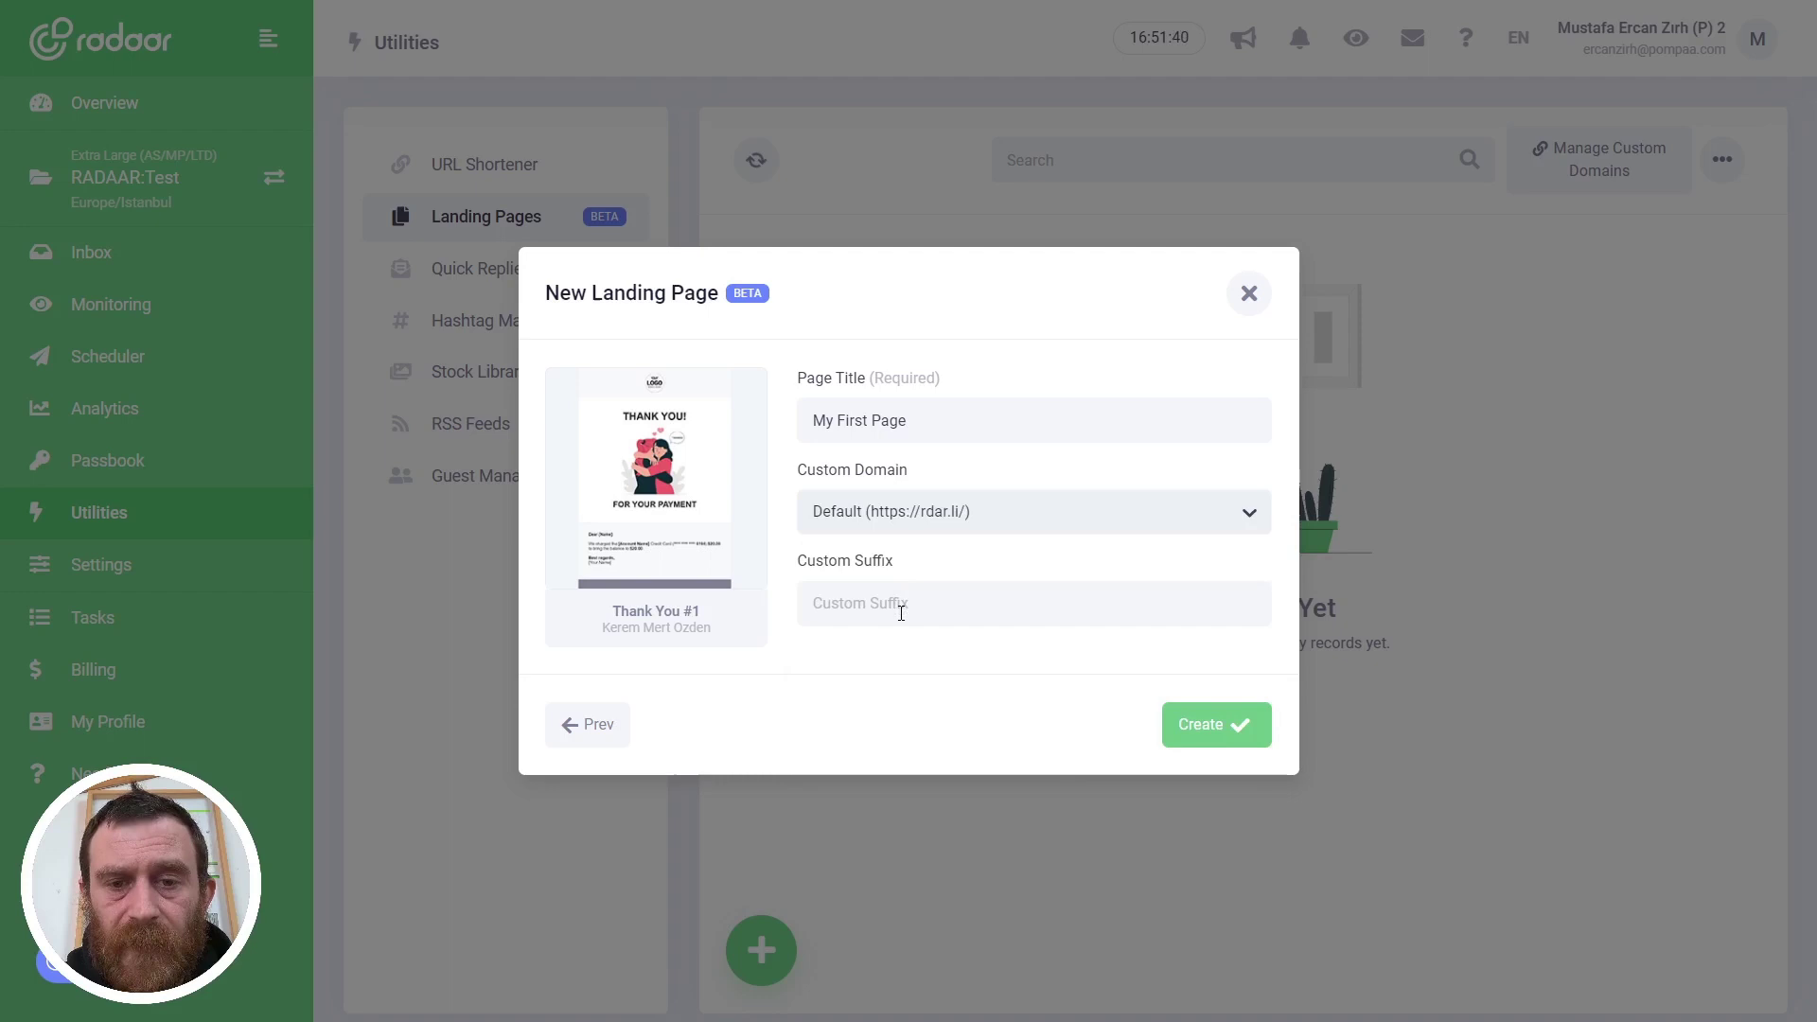
Step: Set the custom suffix to my-first-page and create the landing page
click(901, 613)
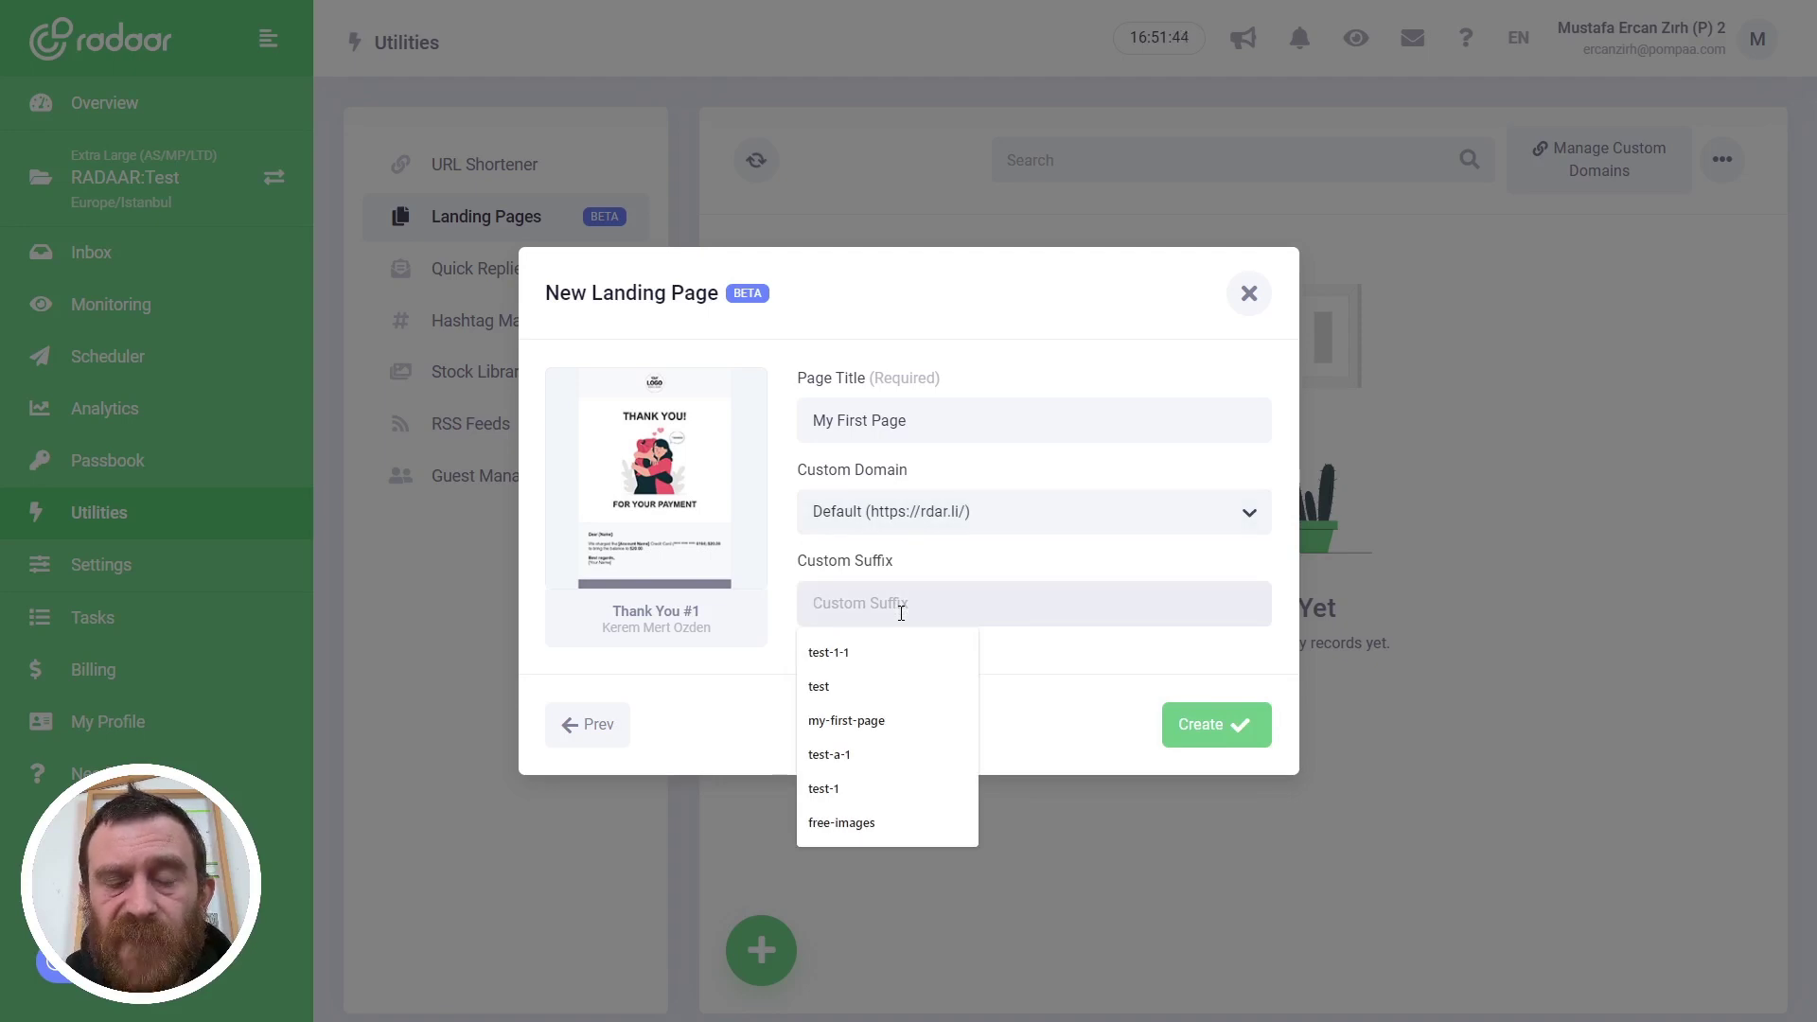
text(my)
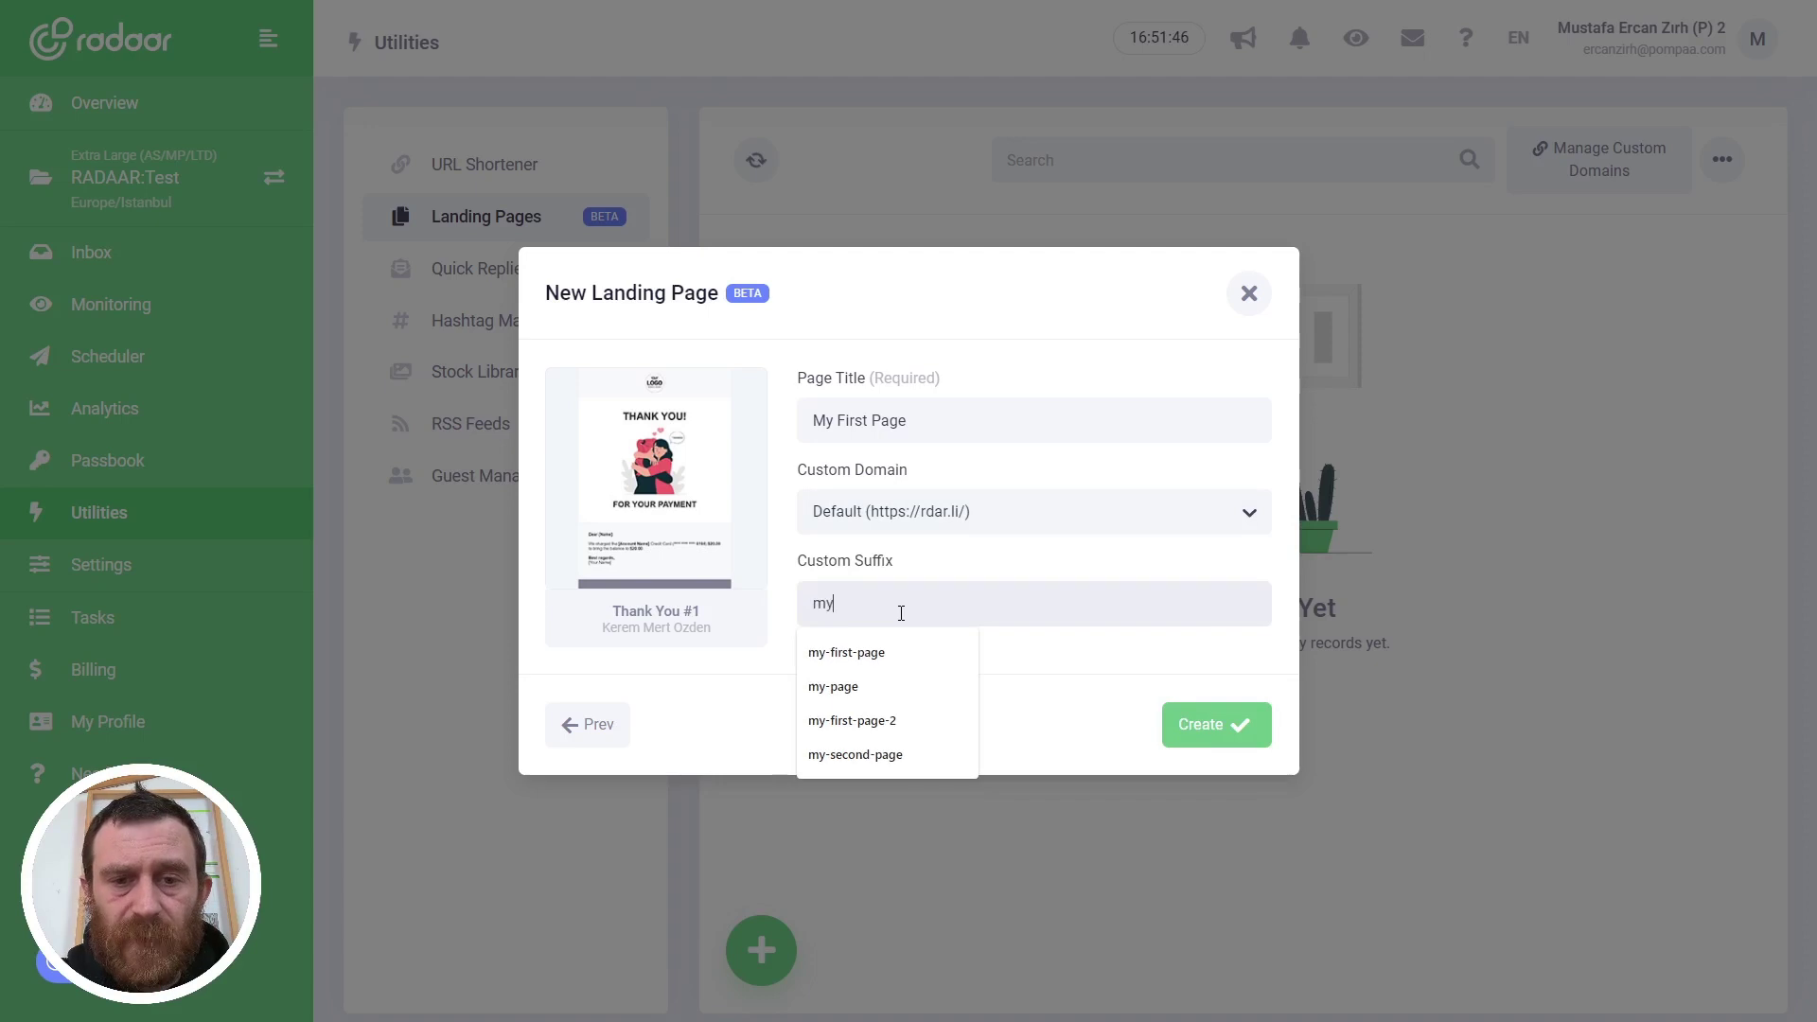
text(-first-)
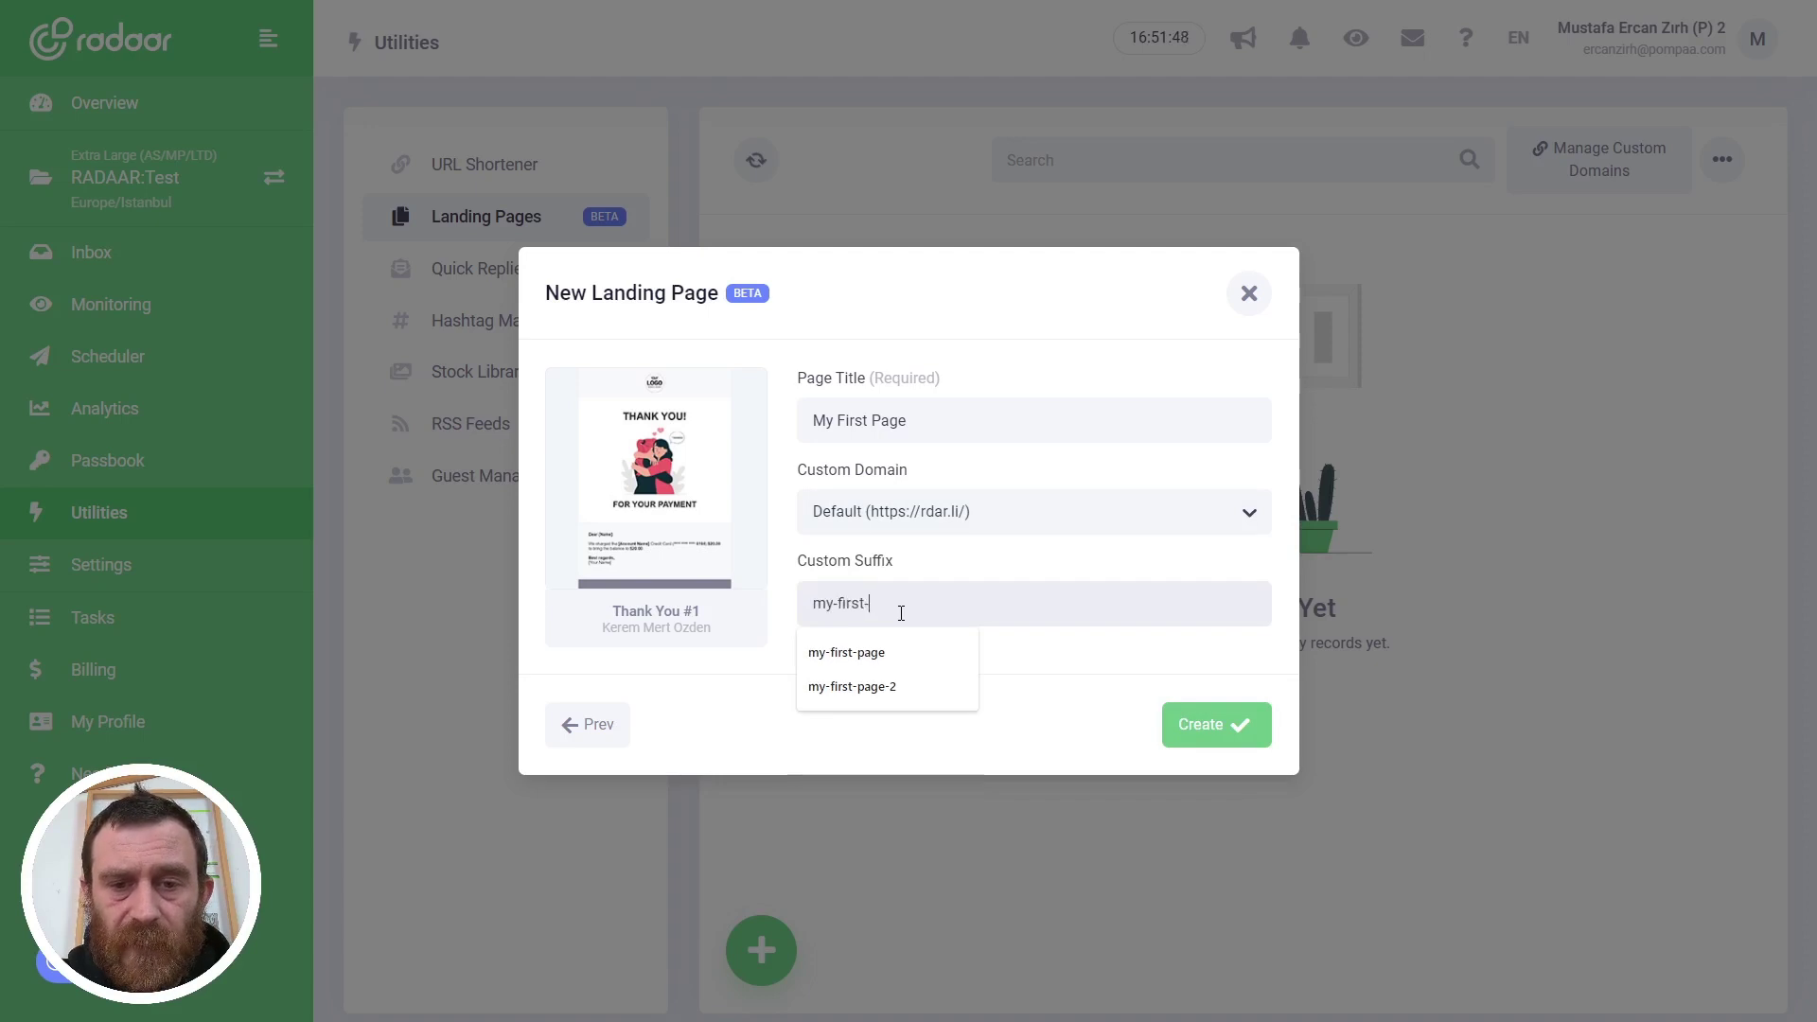
text(page)
click(1069, 663)
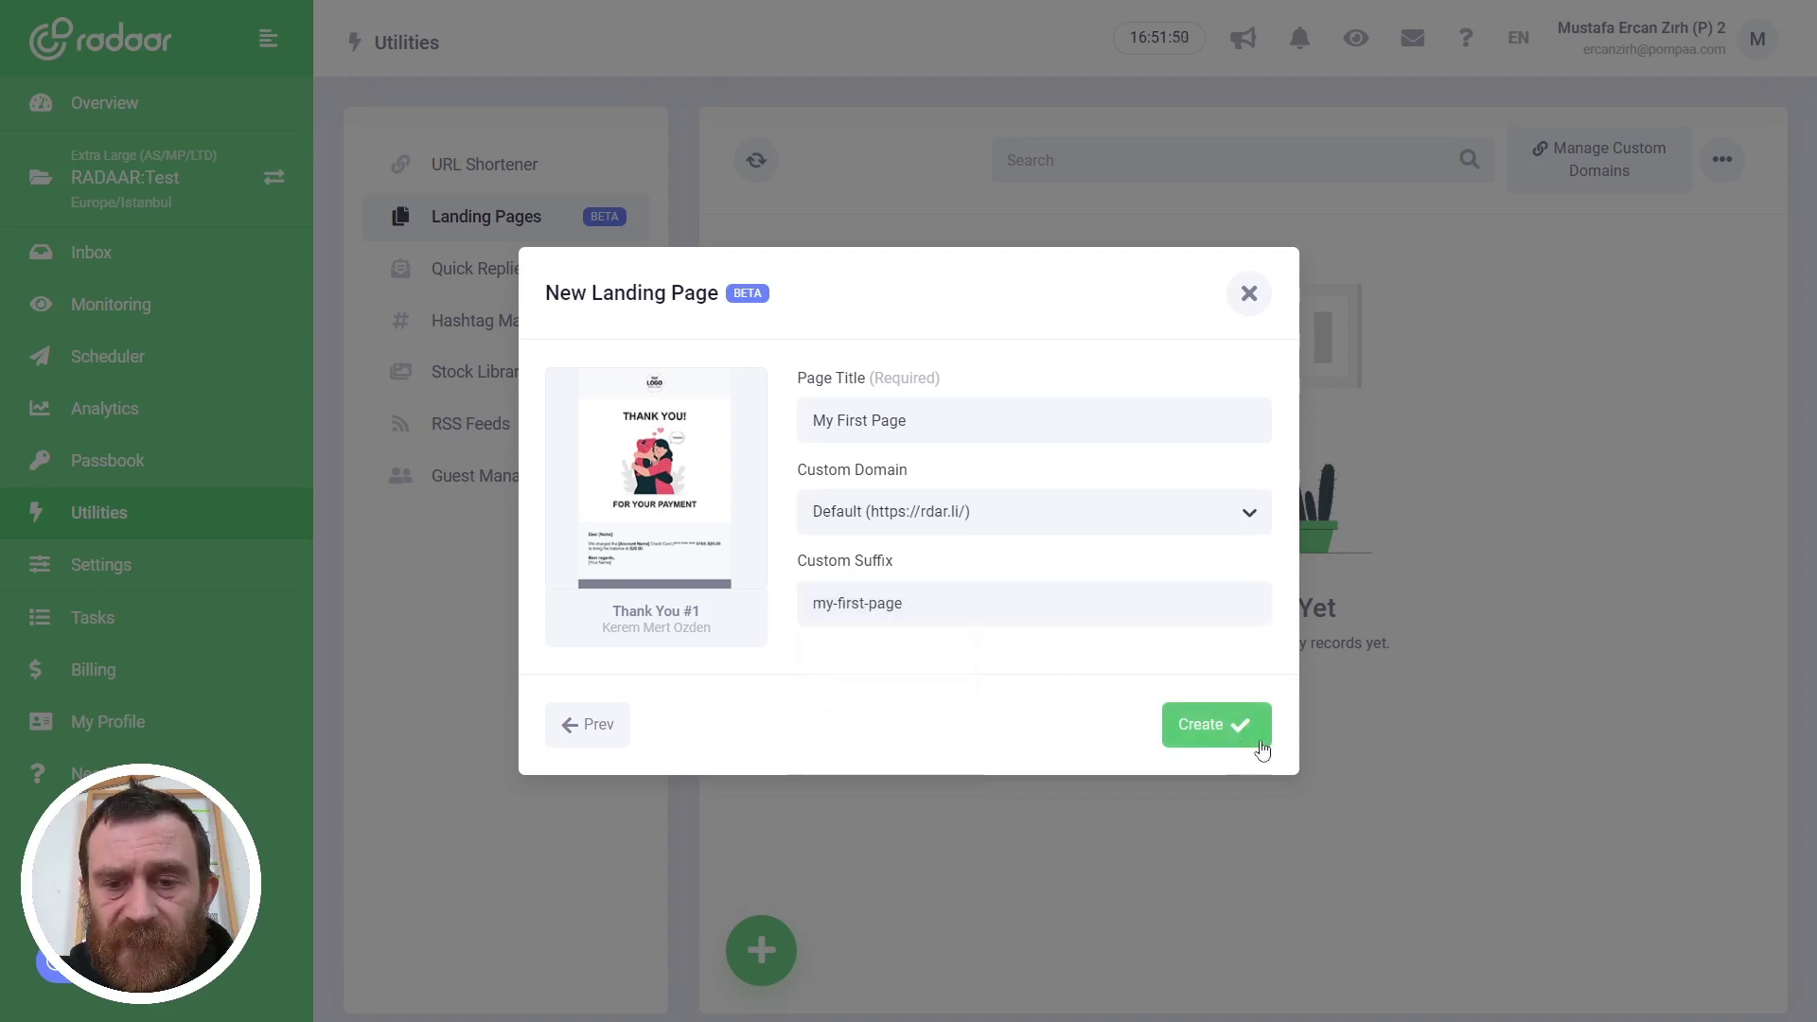
click(1230, 729)
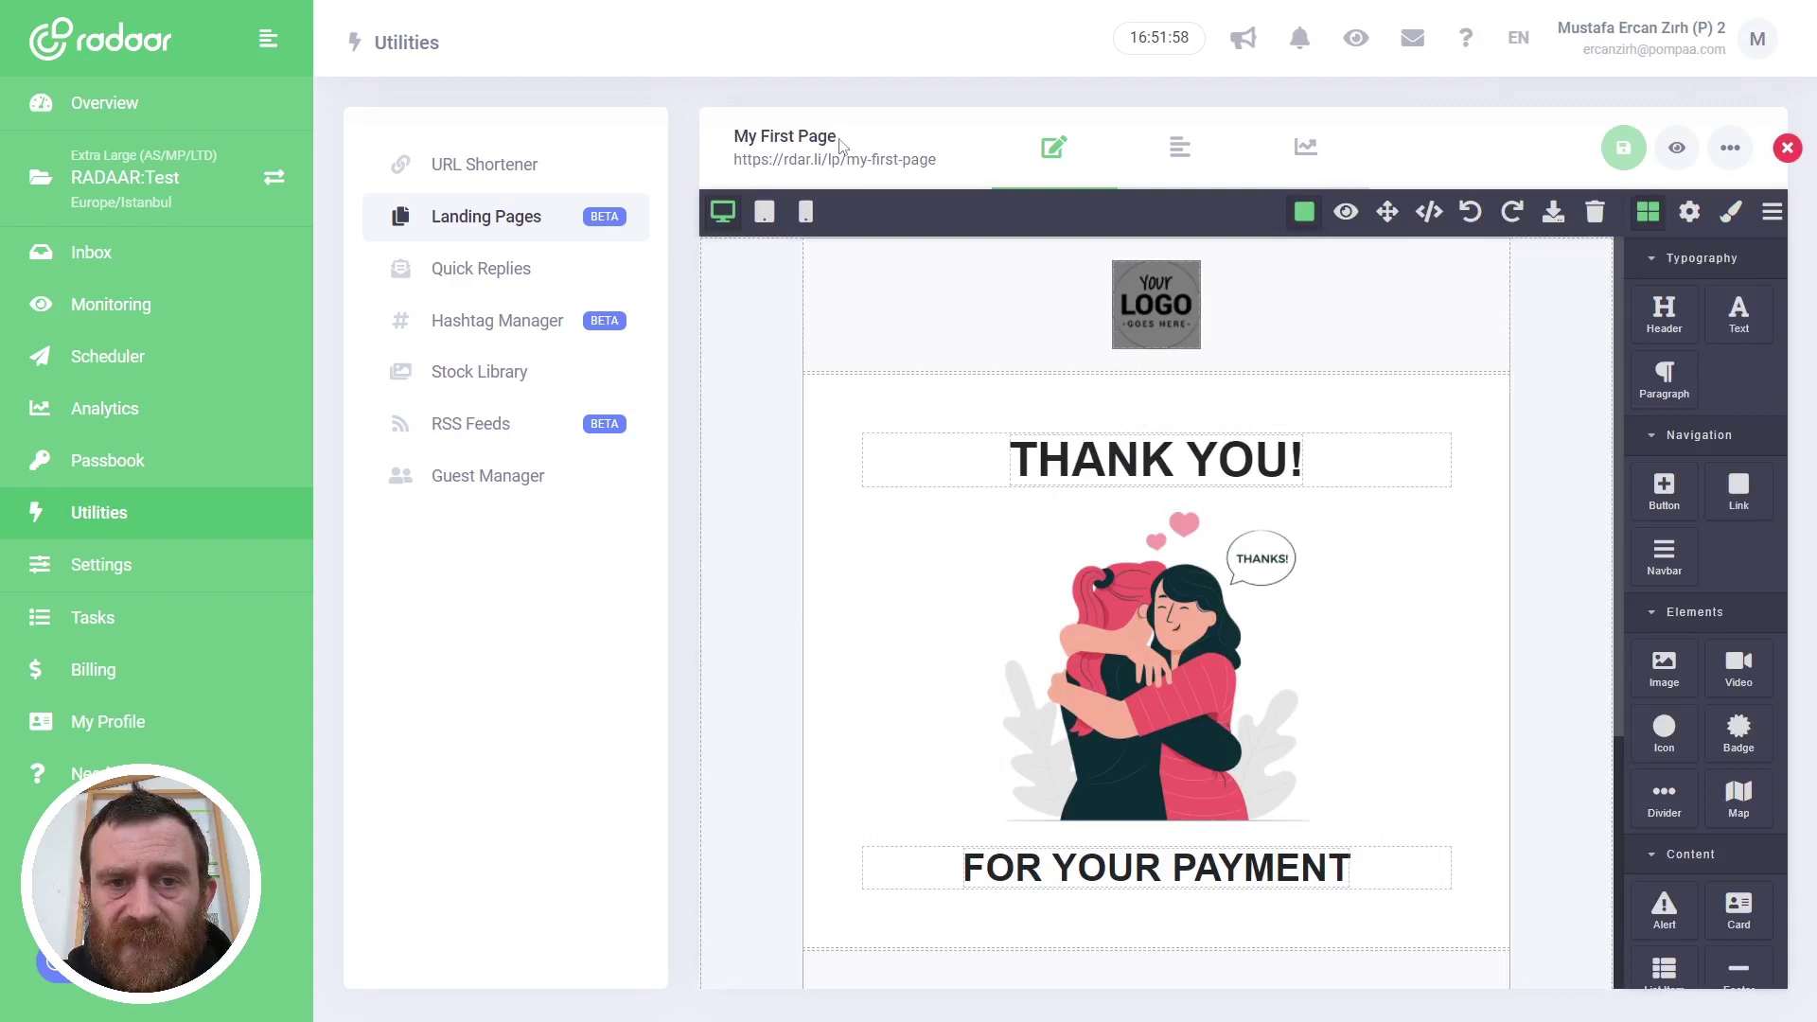
Step: Replace the placeholder logo with the image POST-001-001 uploaded from the Pictures folder
drag(737, 135, 837, 138)
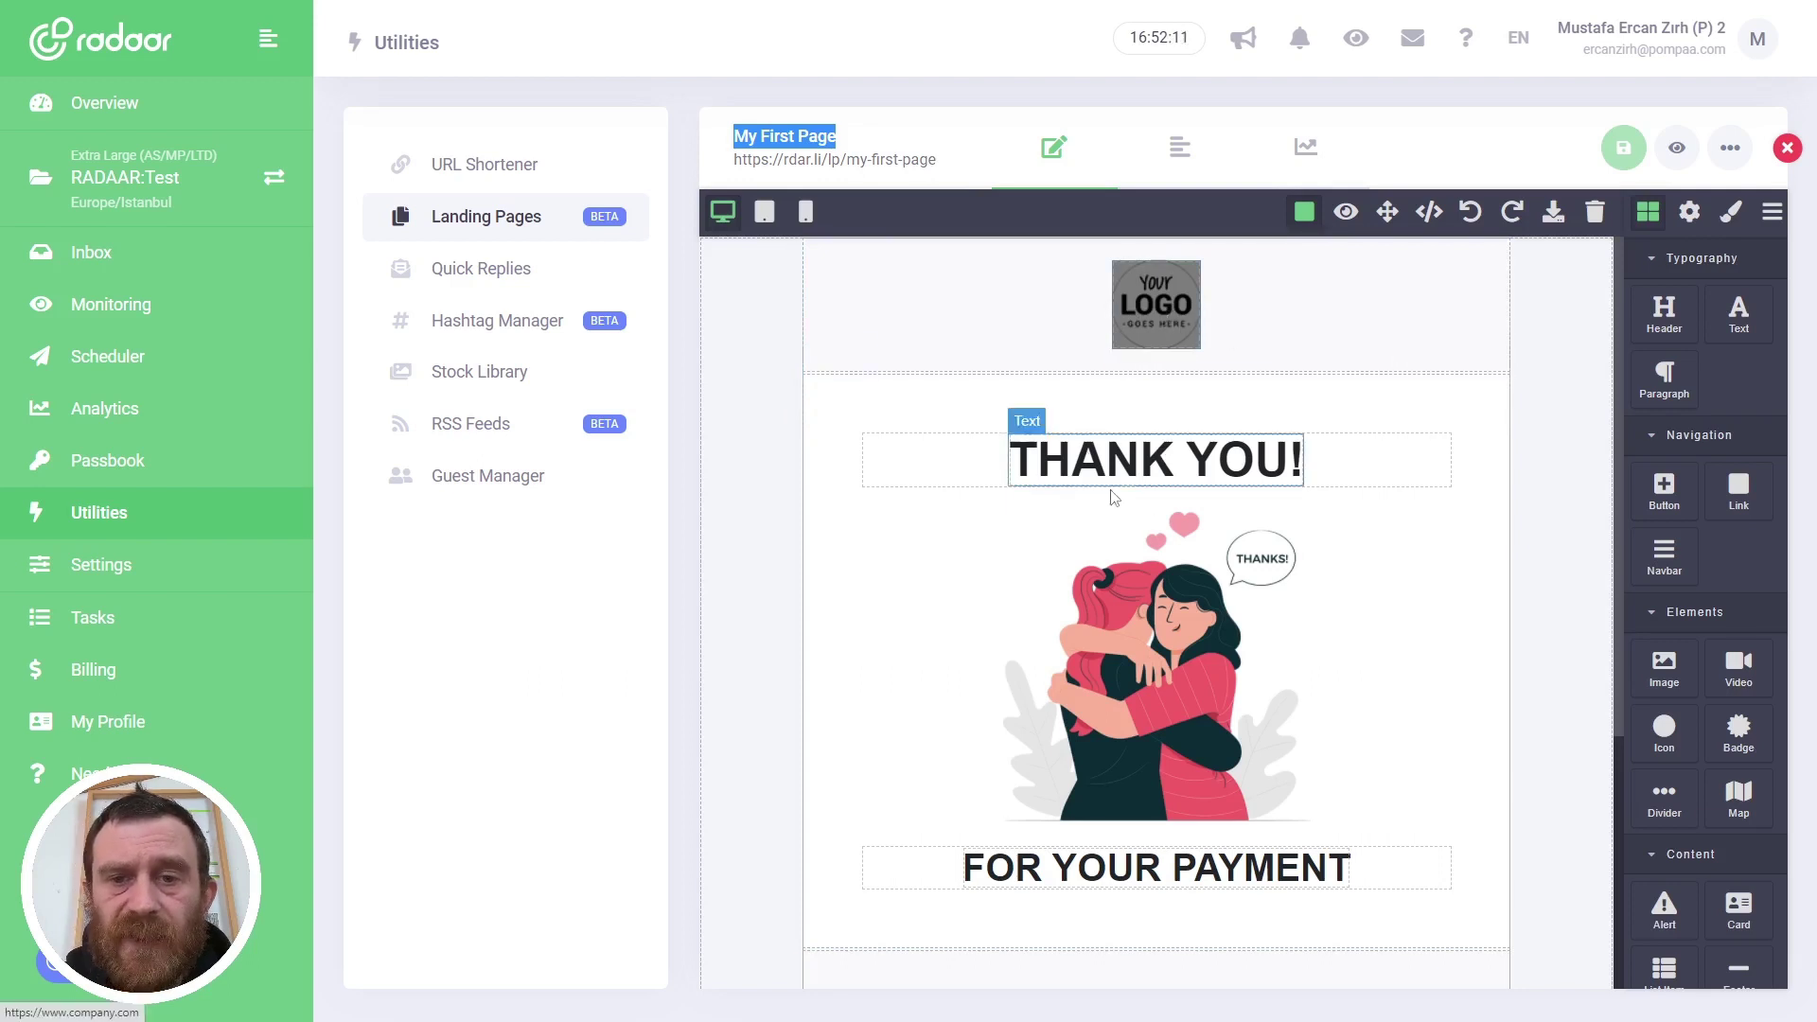
double_click(1170, 317)
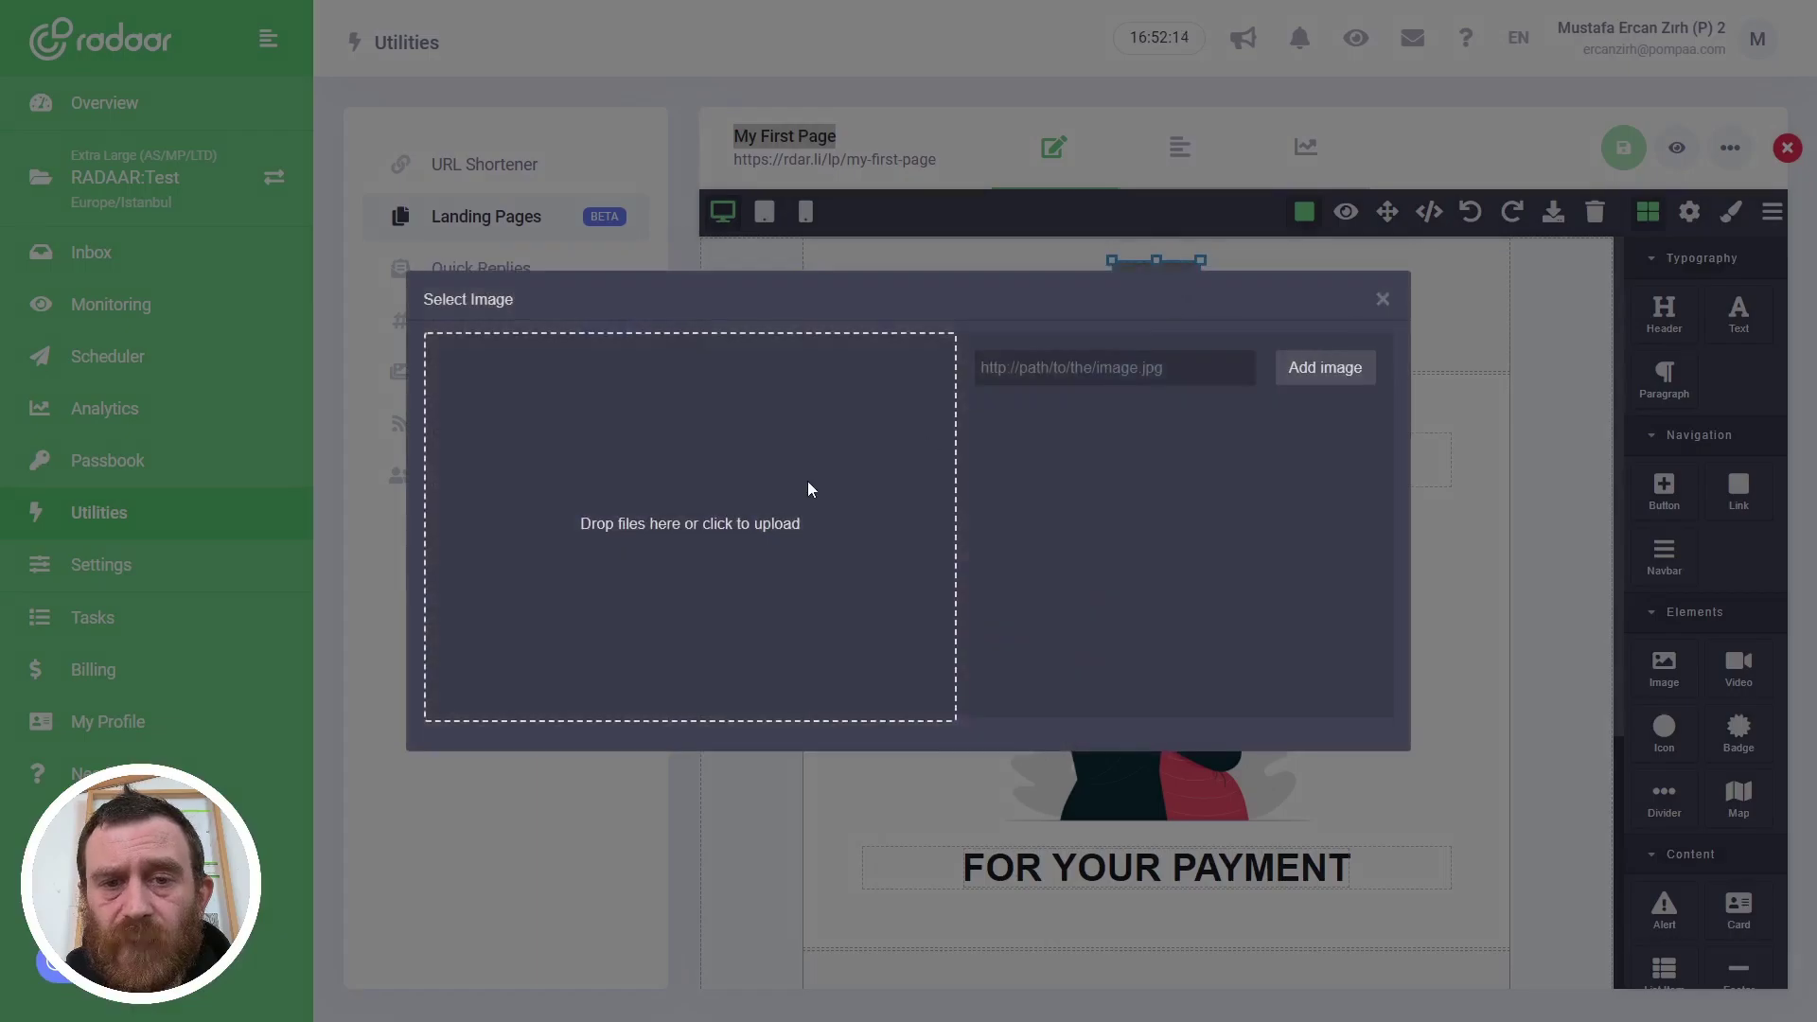
click(808, 482)
click(589, 327)
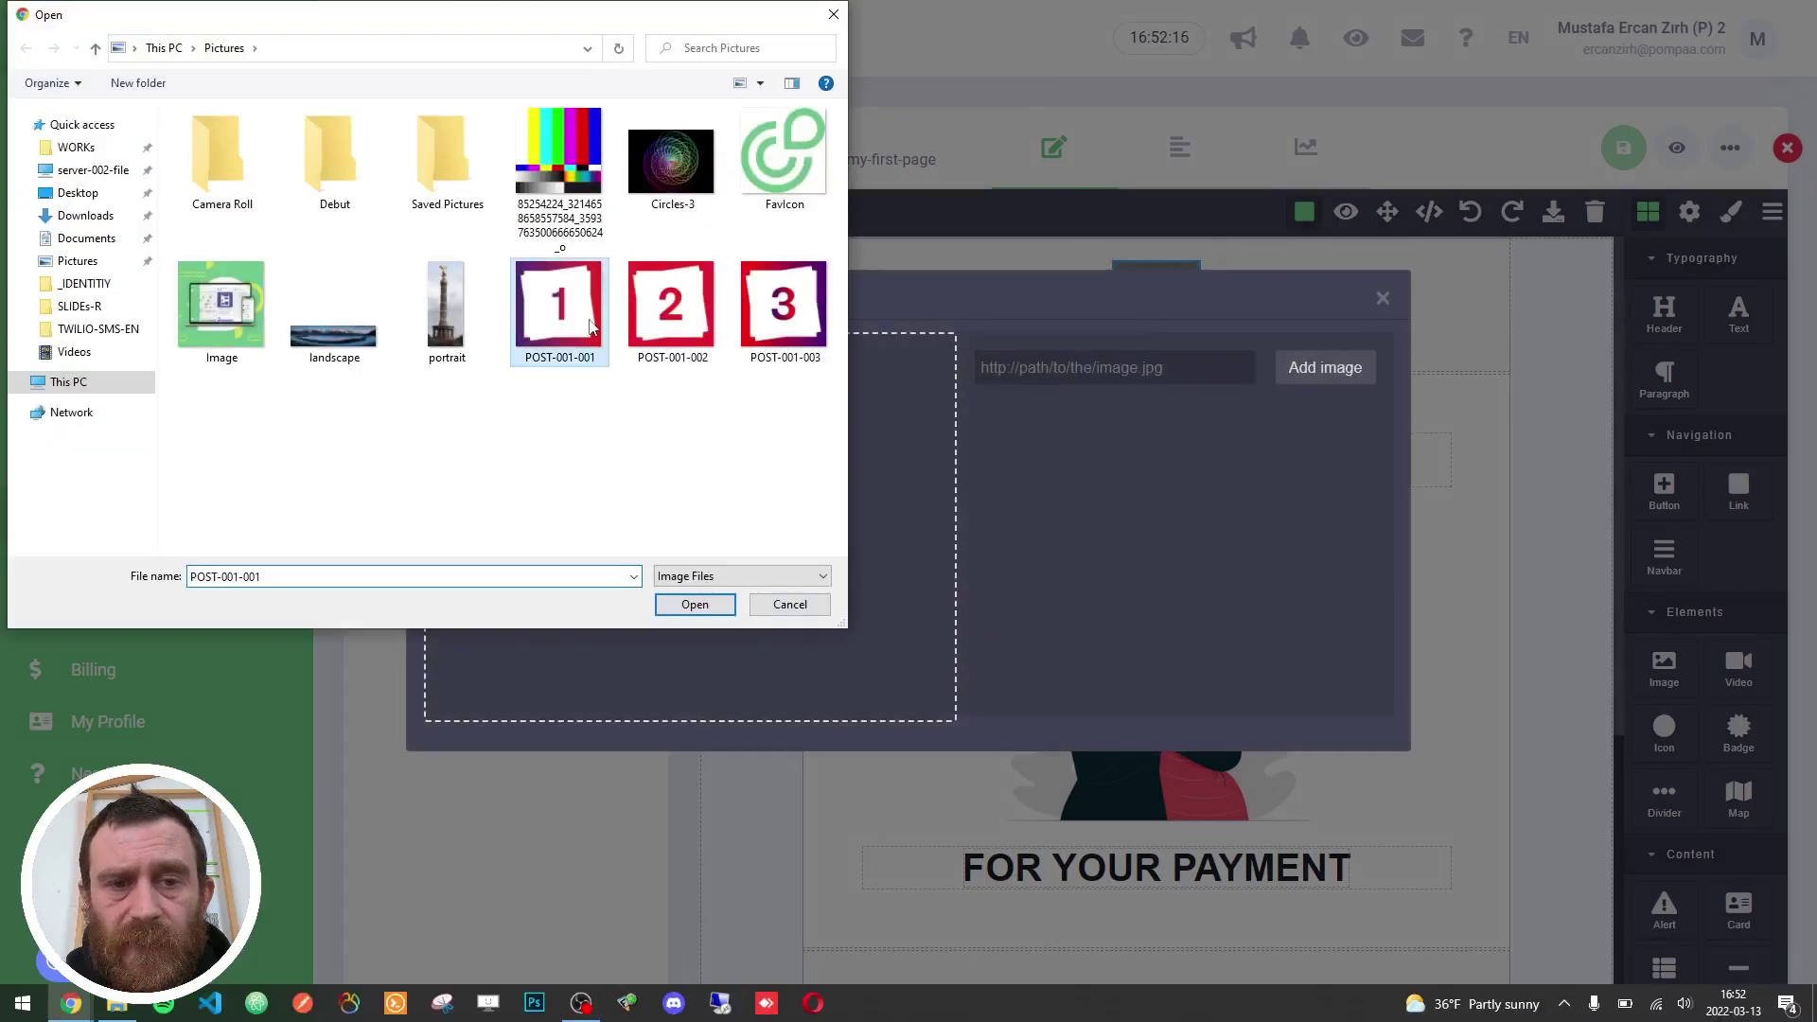
double_click(588, 326)
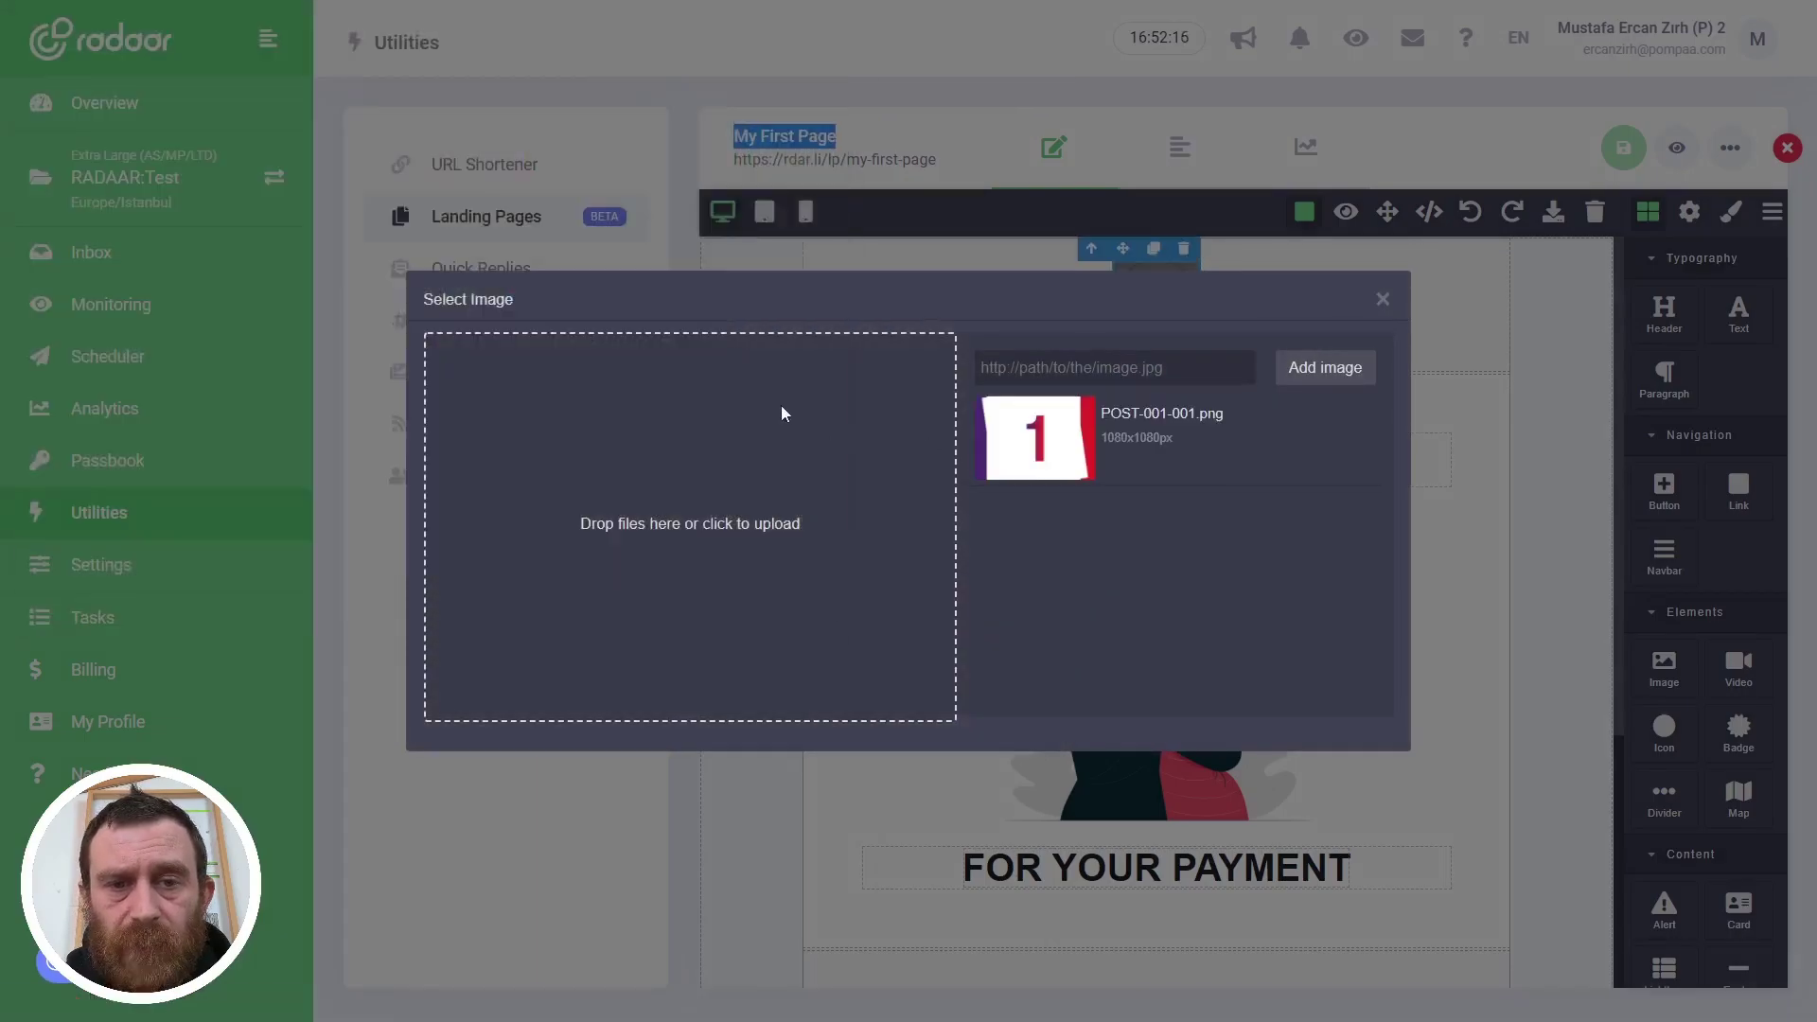
click(1243, 444)
Step: Change the page heading above the illustration to THANKS!
double_click(1205, 469)
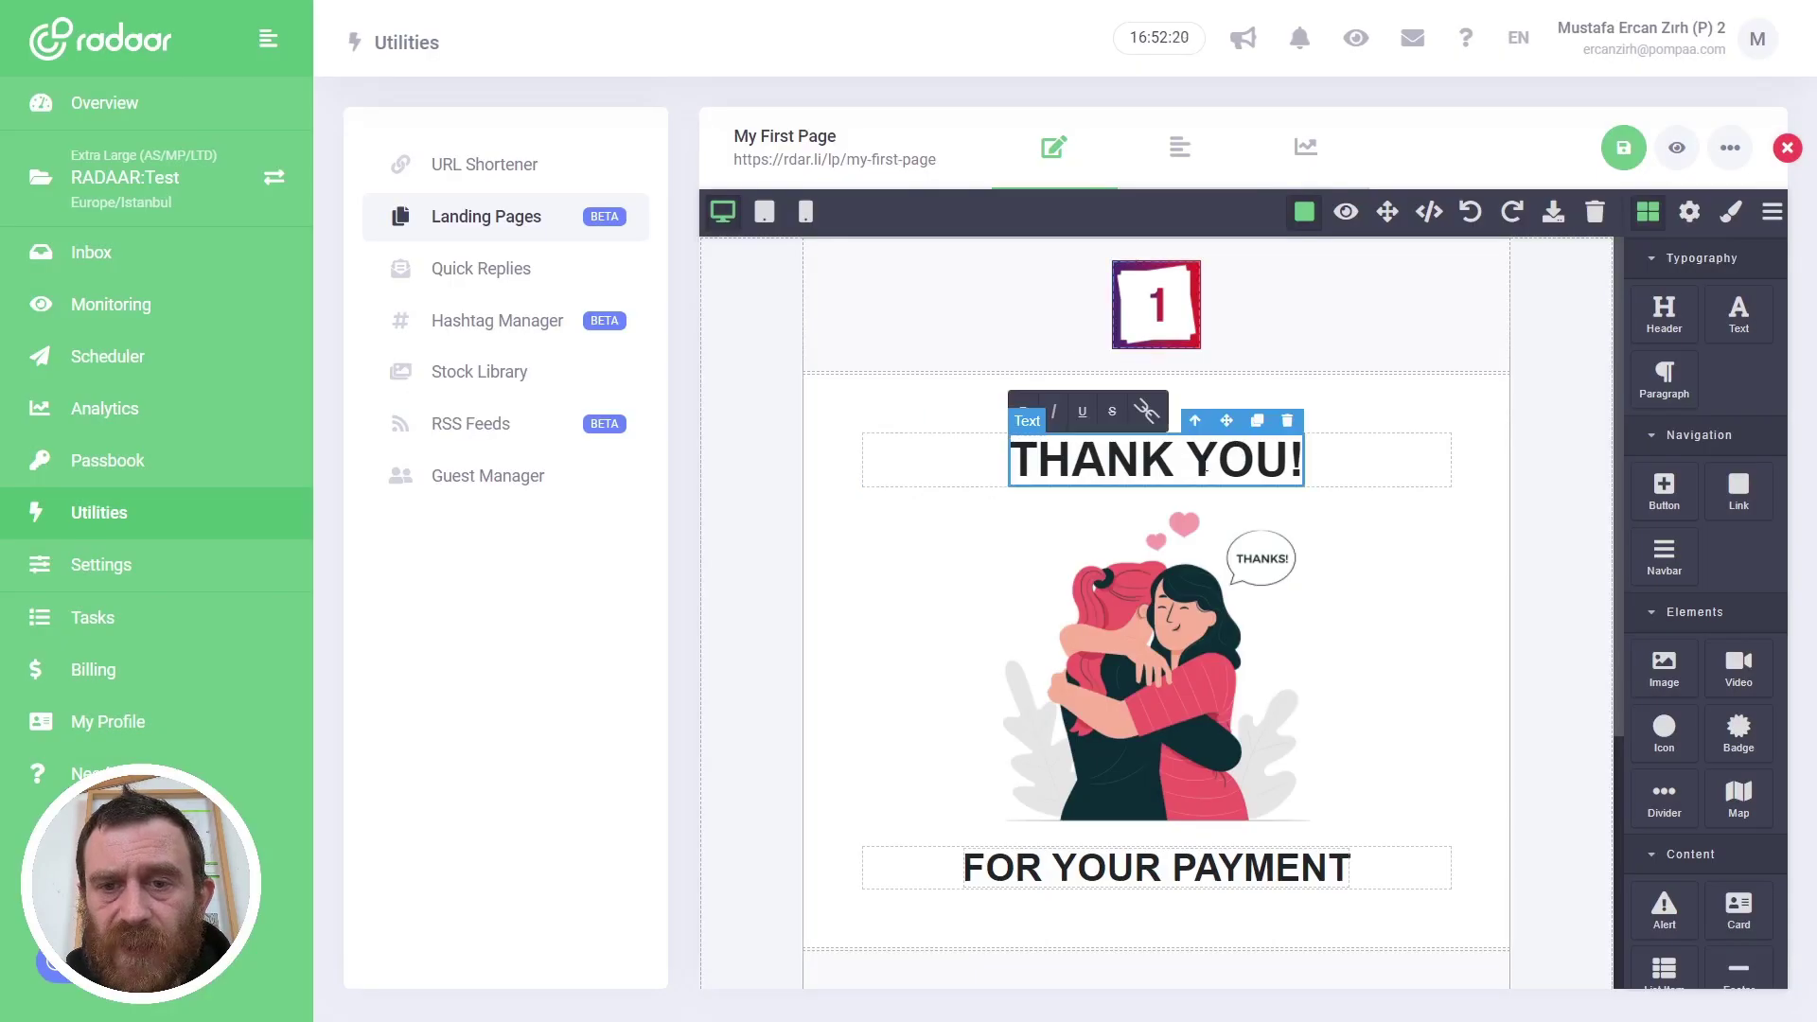
drag(1285, 463, 1019, 471)
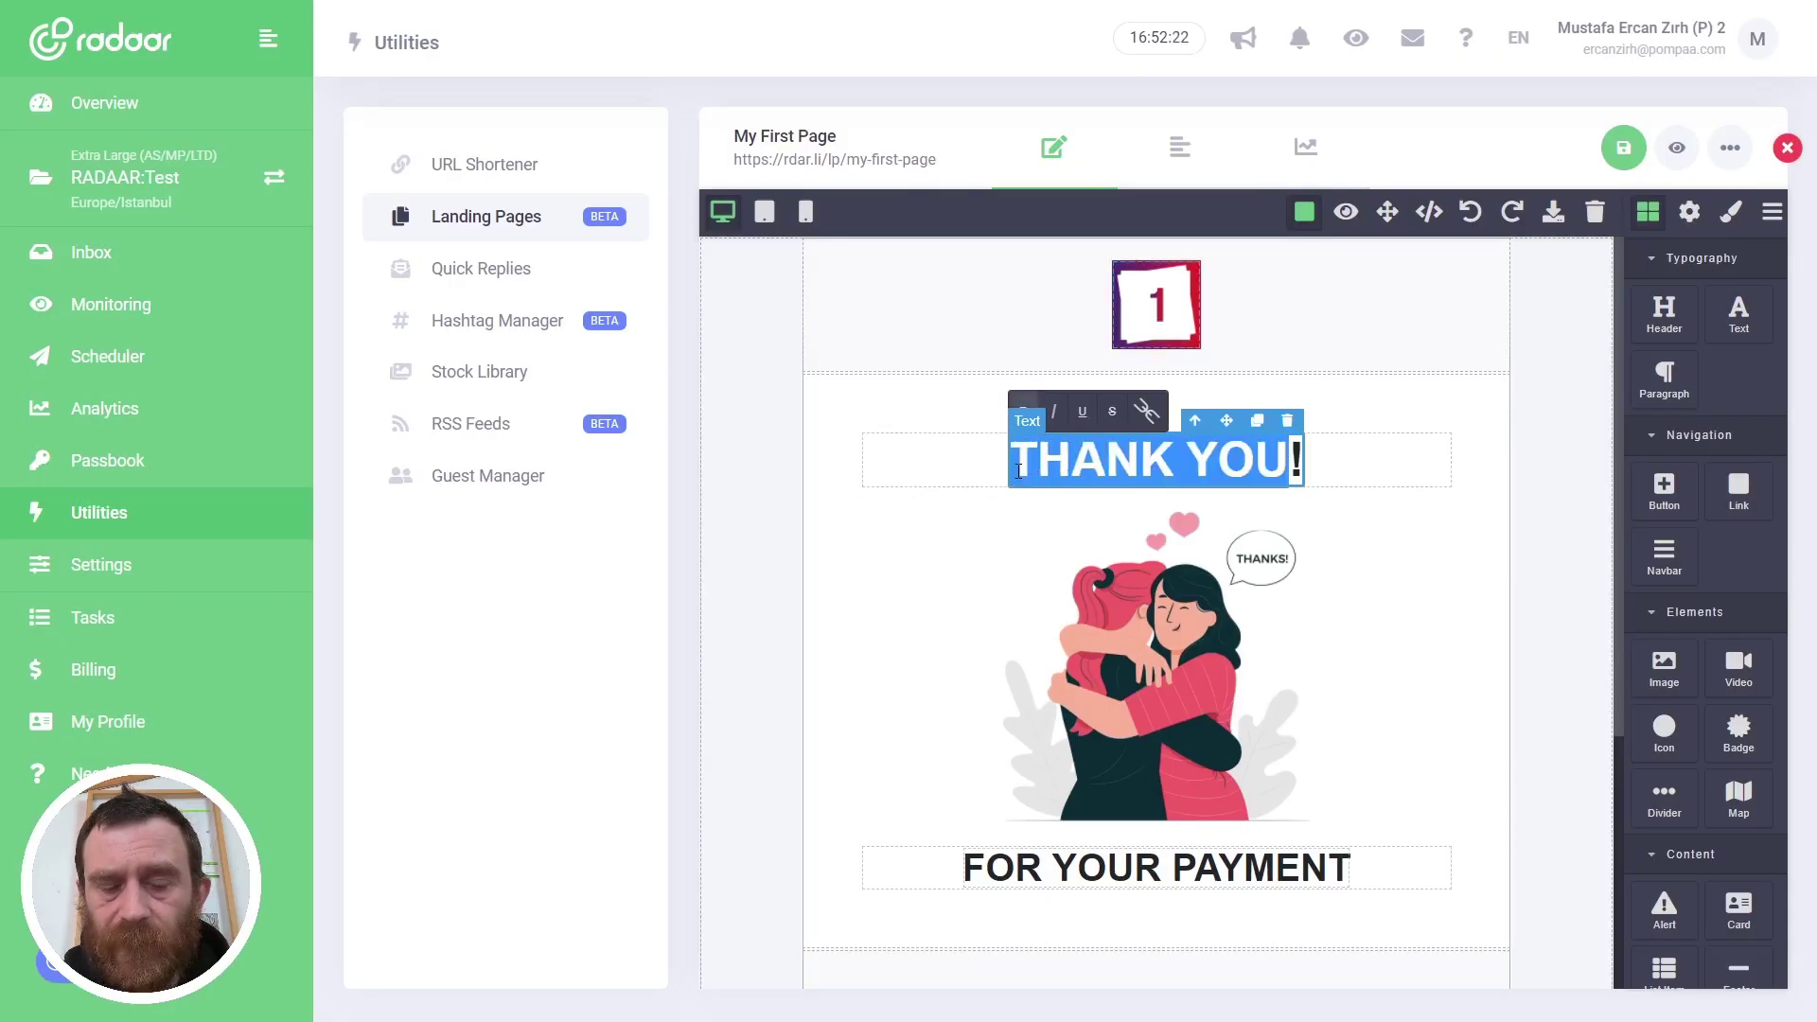
text(THANKS)
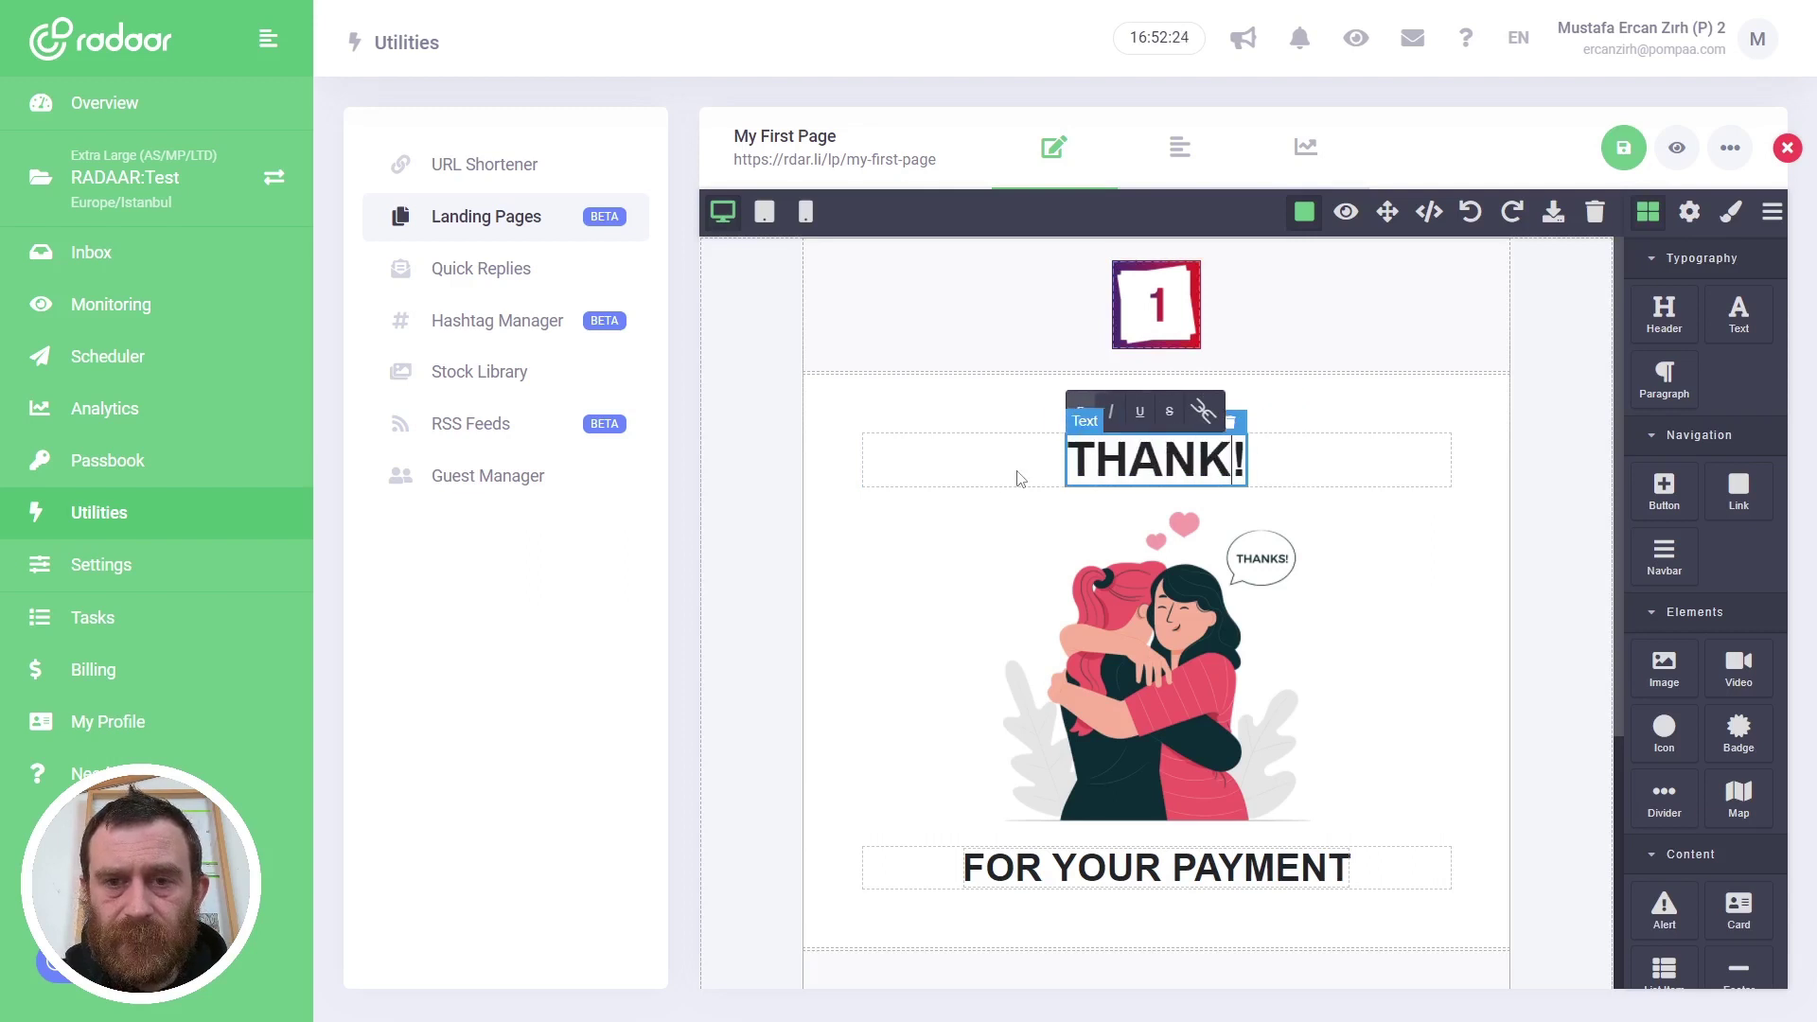
click(1548, 394)
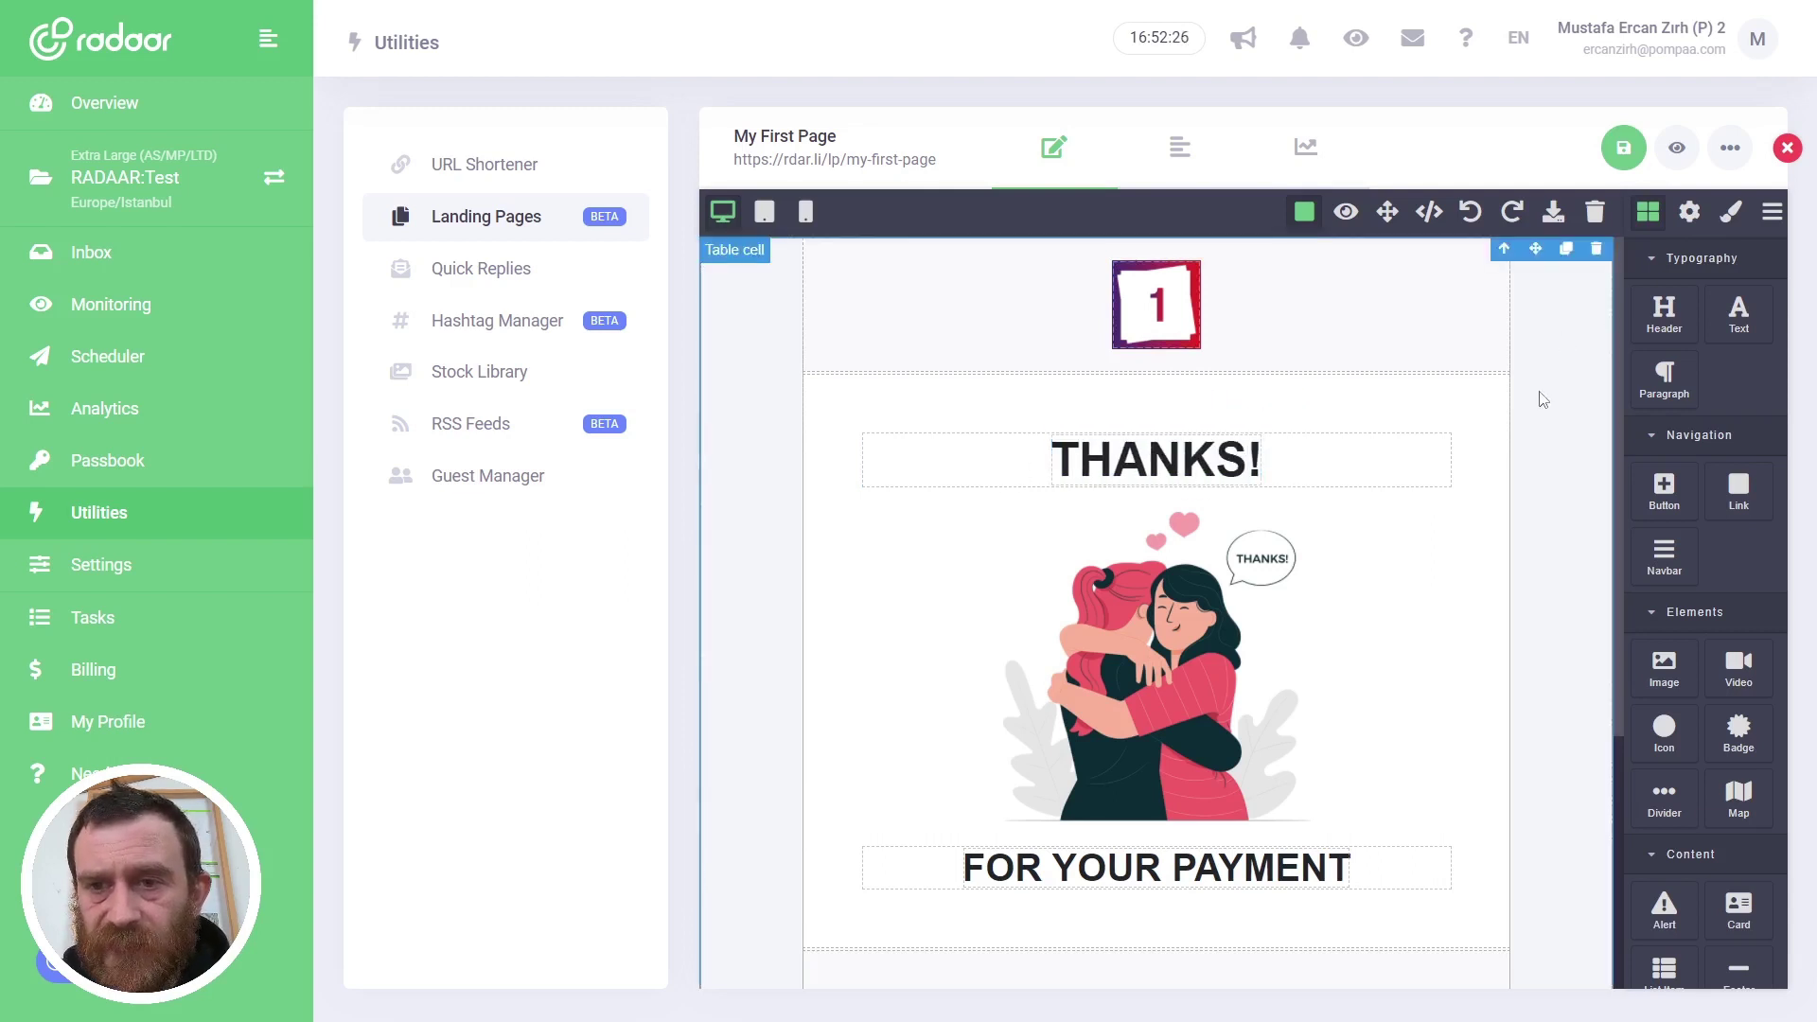
Step: Save the landing page and preview it, then return to the editor
click(1620, 156)
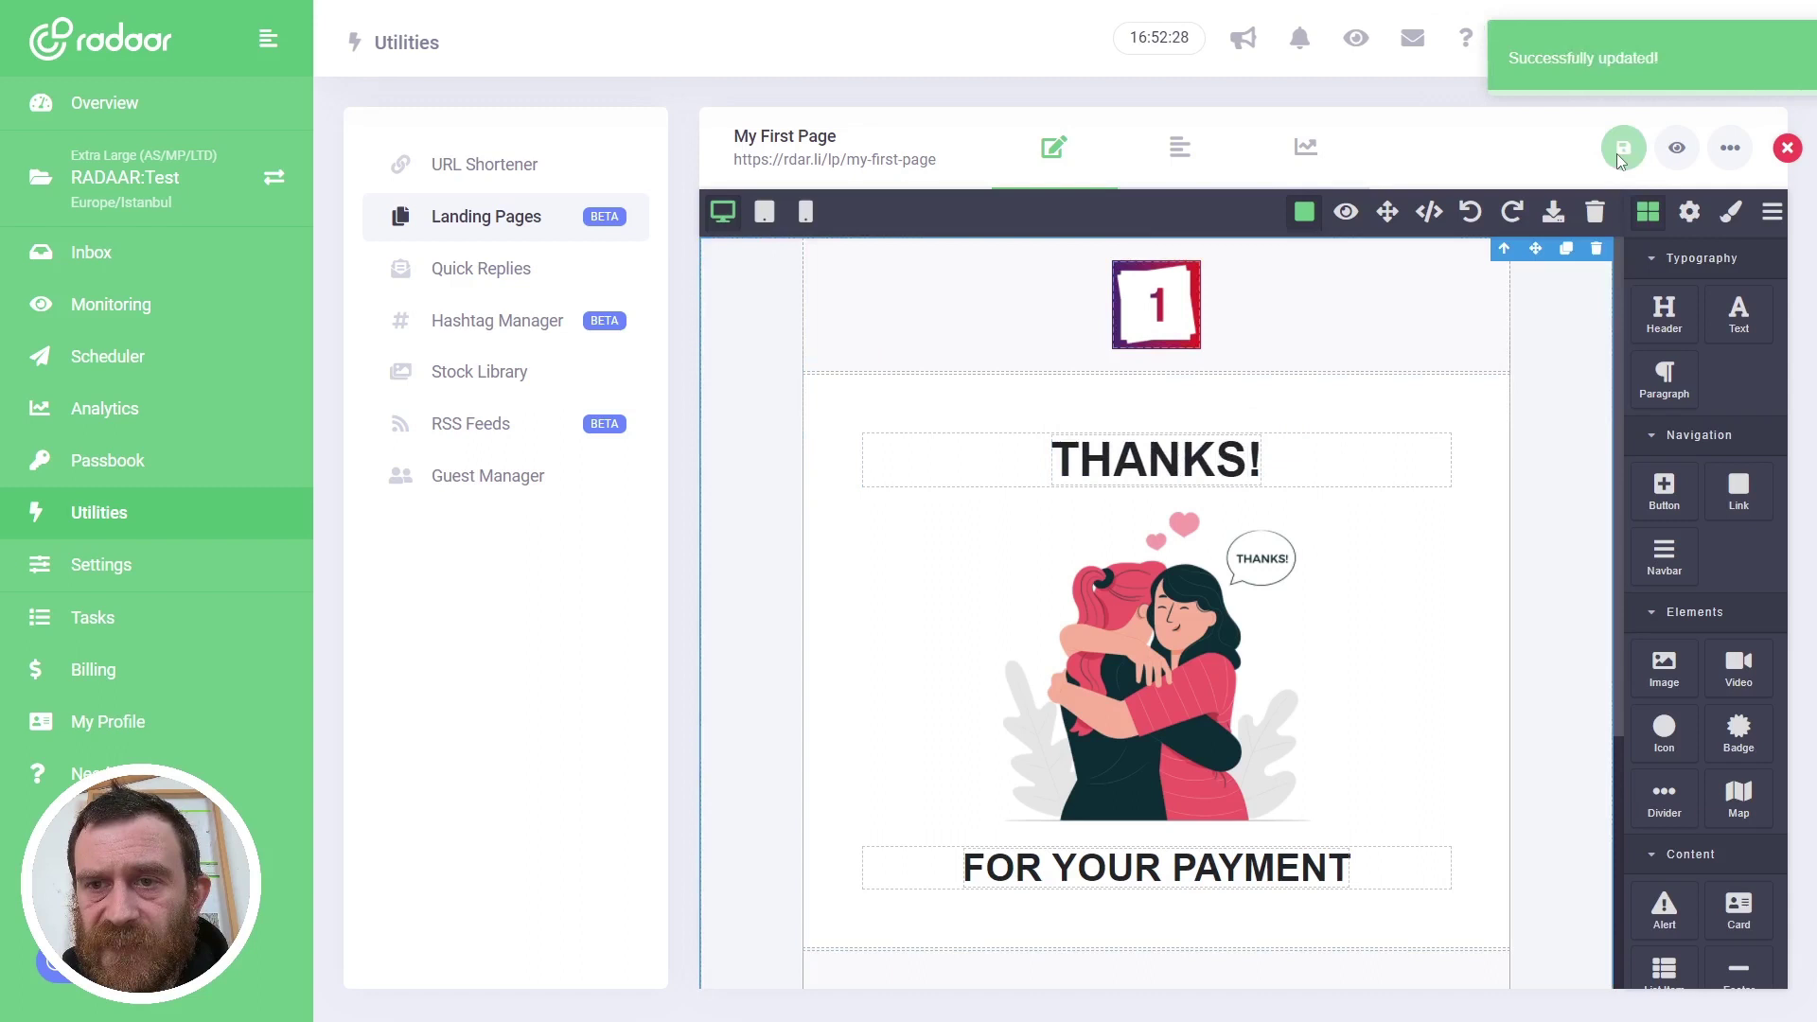
click(1683, 162)
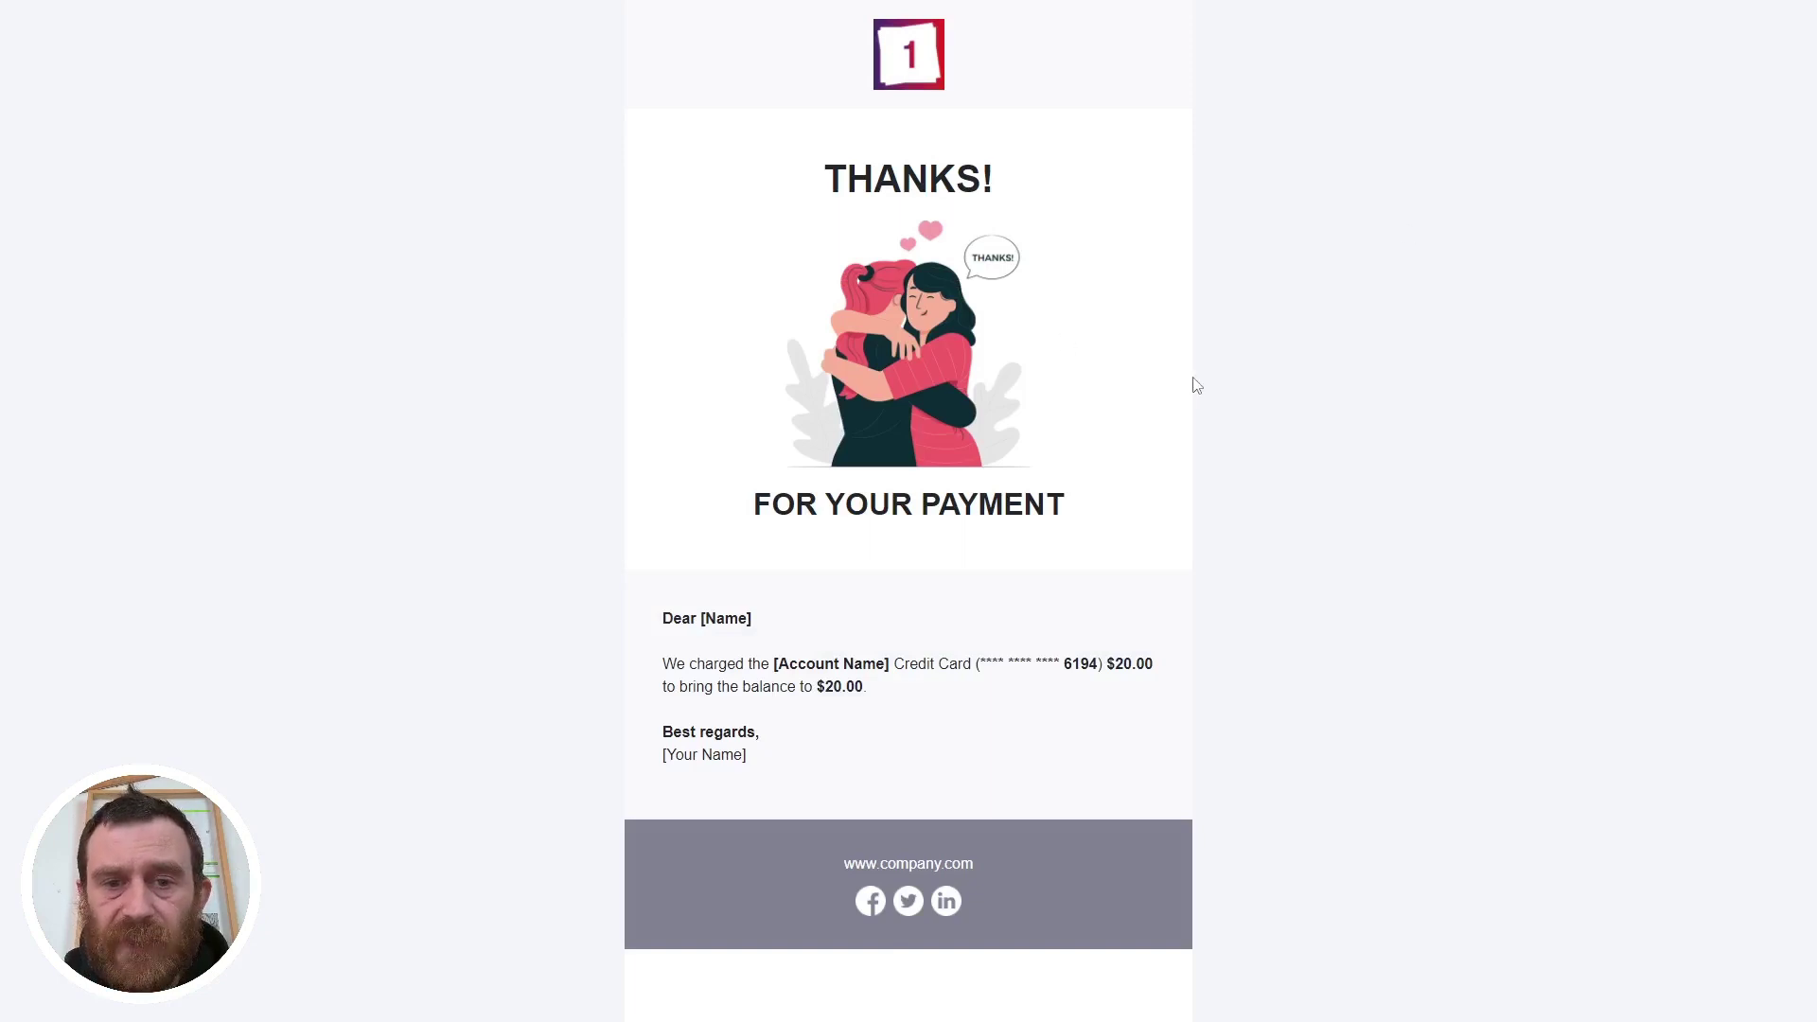
key(ctrl+w)
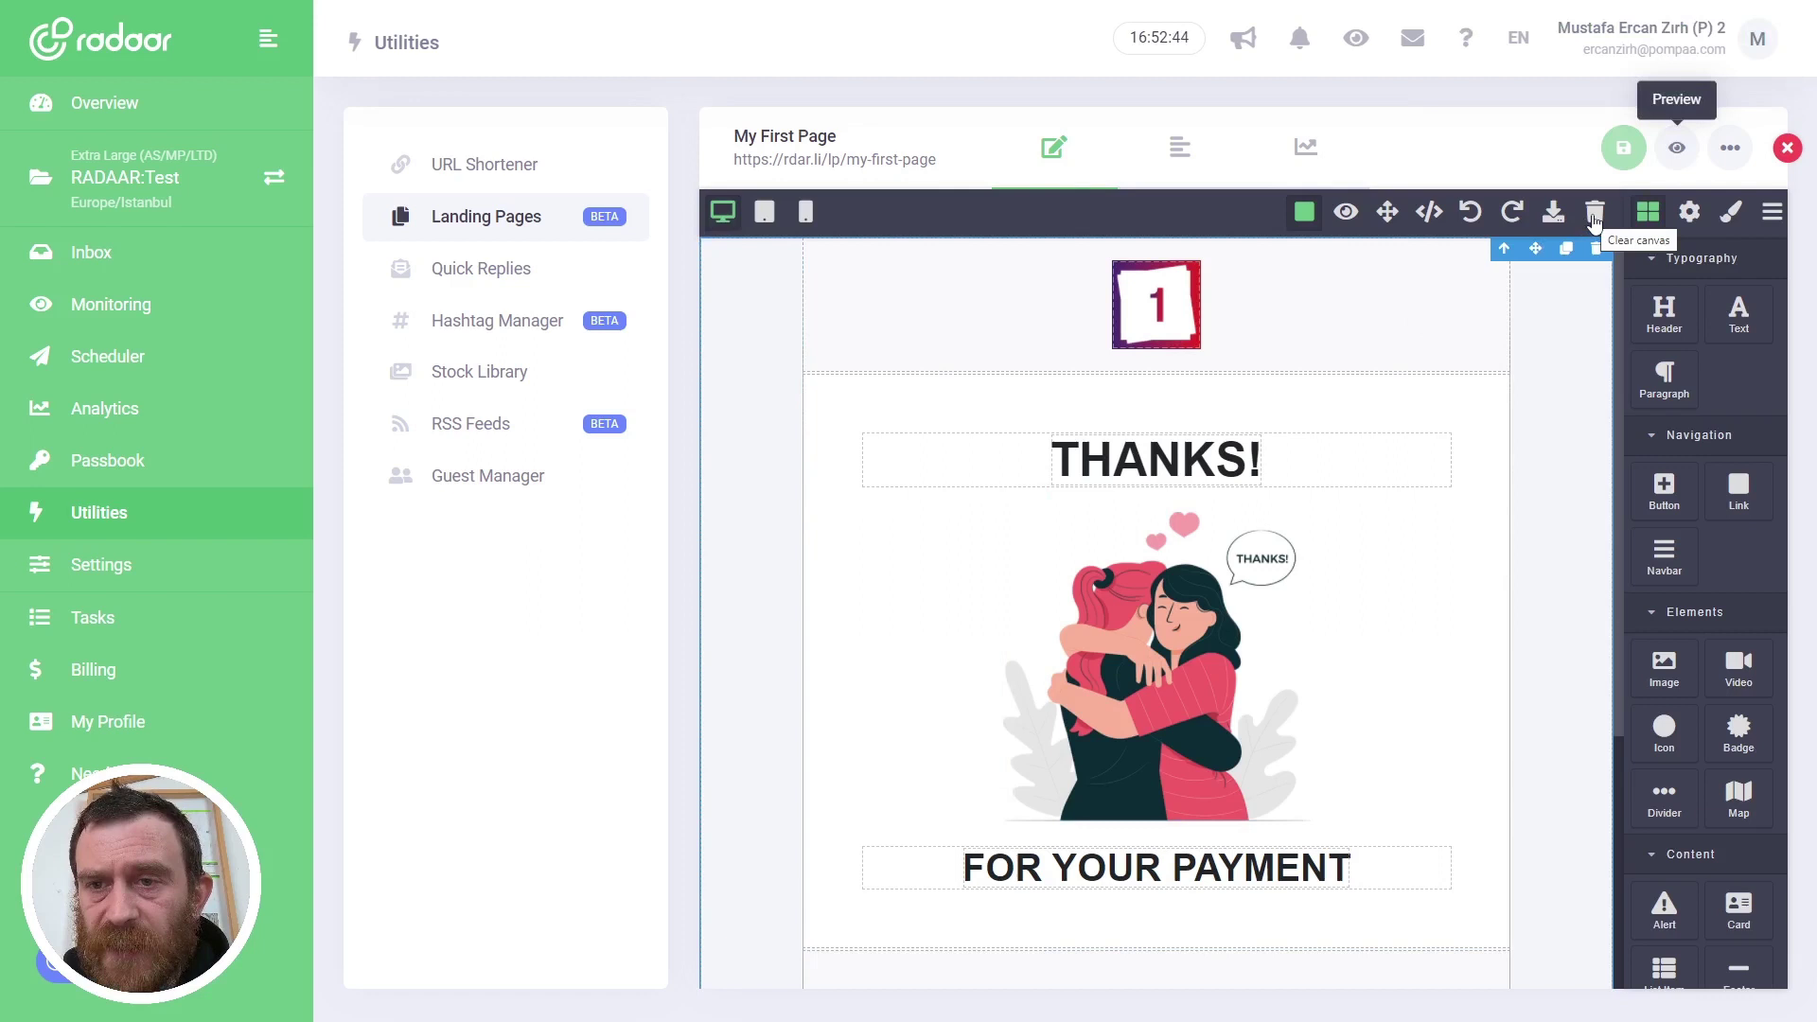
Step: Clear the whole canvas and add a Container layout block to the empty page
click(1594, 220)
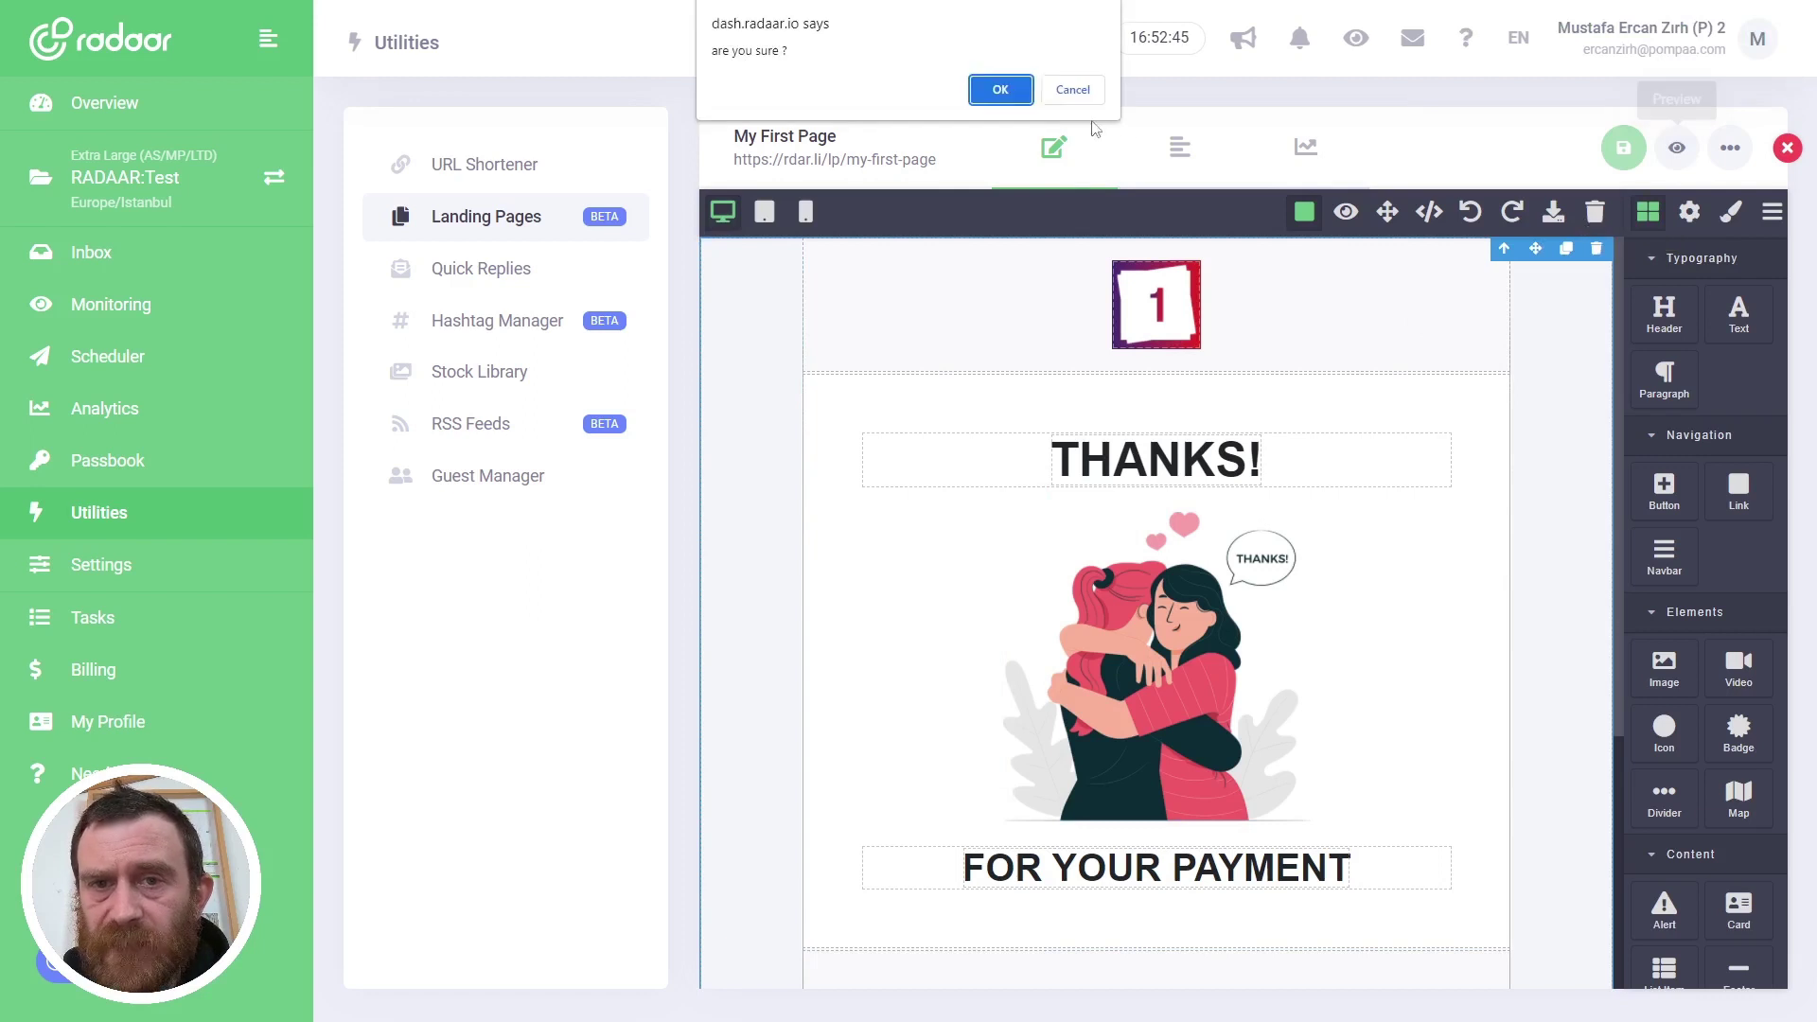
click(998, 87)
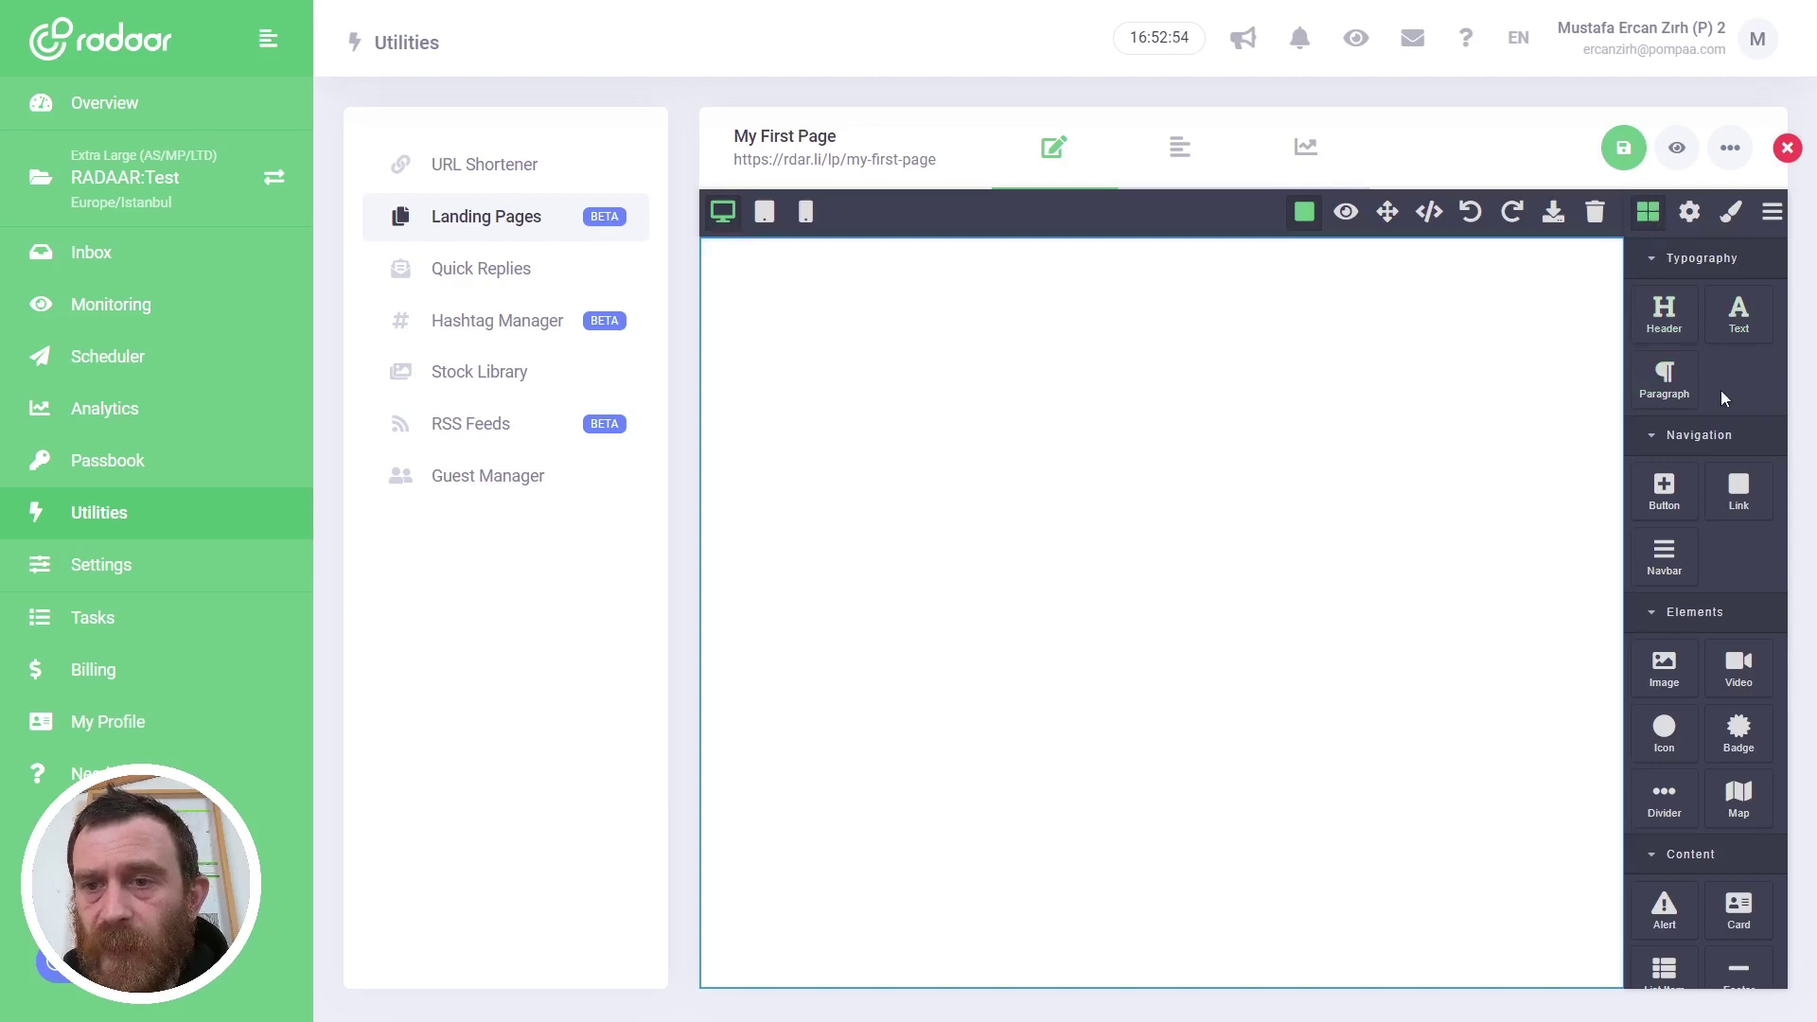
scroll(1721, 390, down, 5)
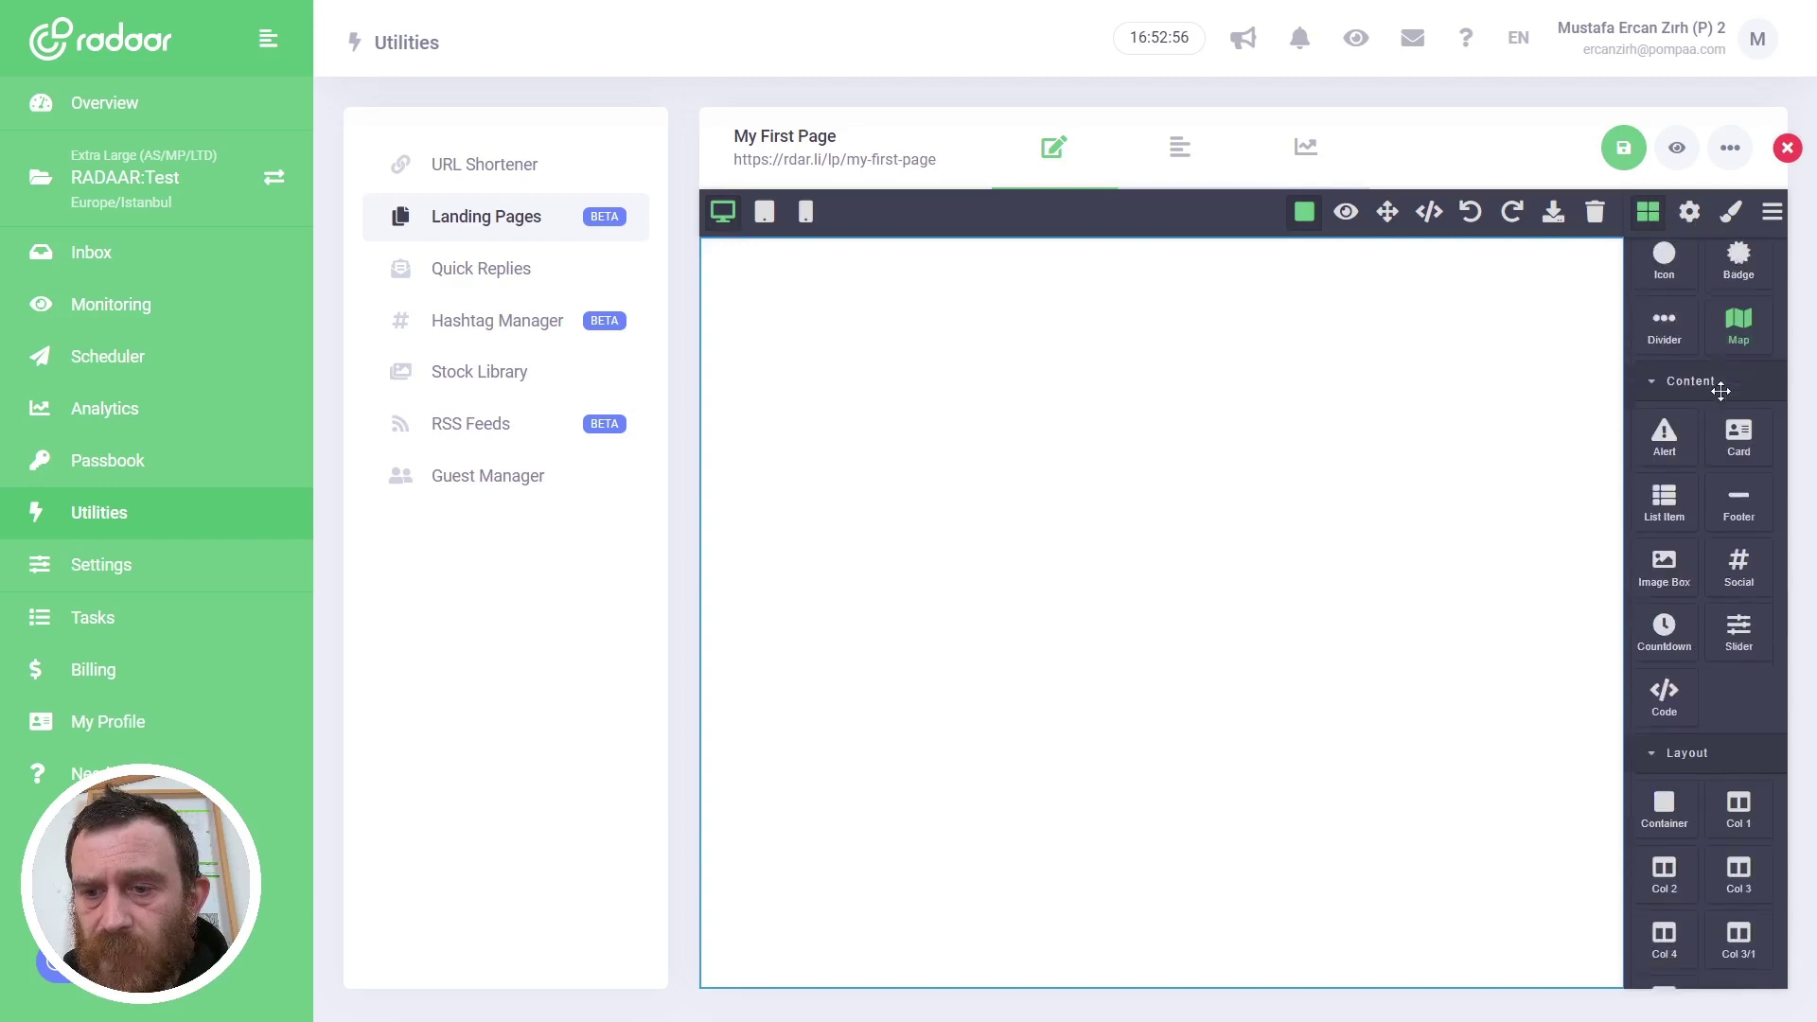
scroll(1722, 392, down, 2)
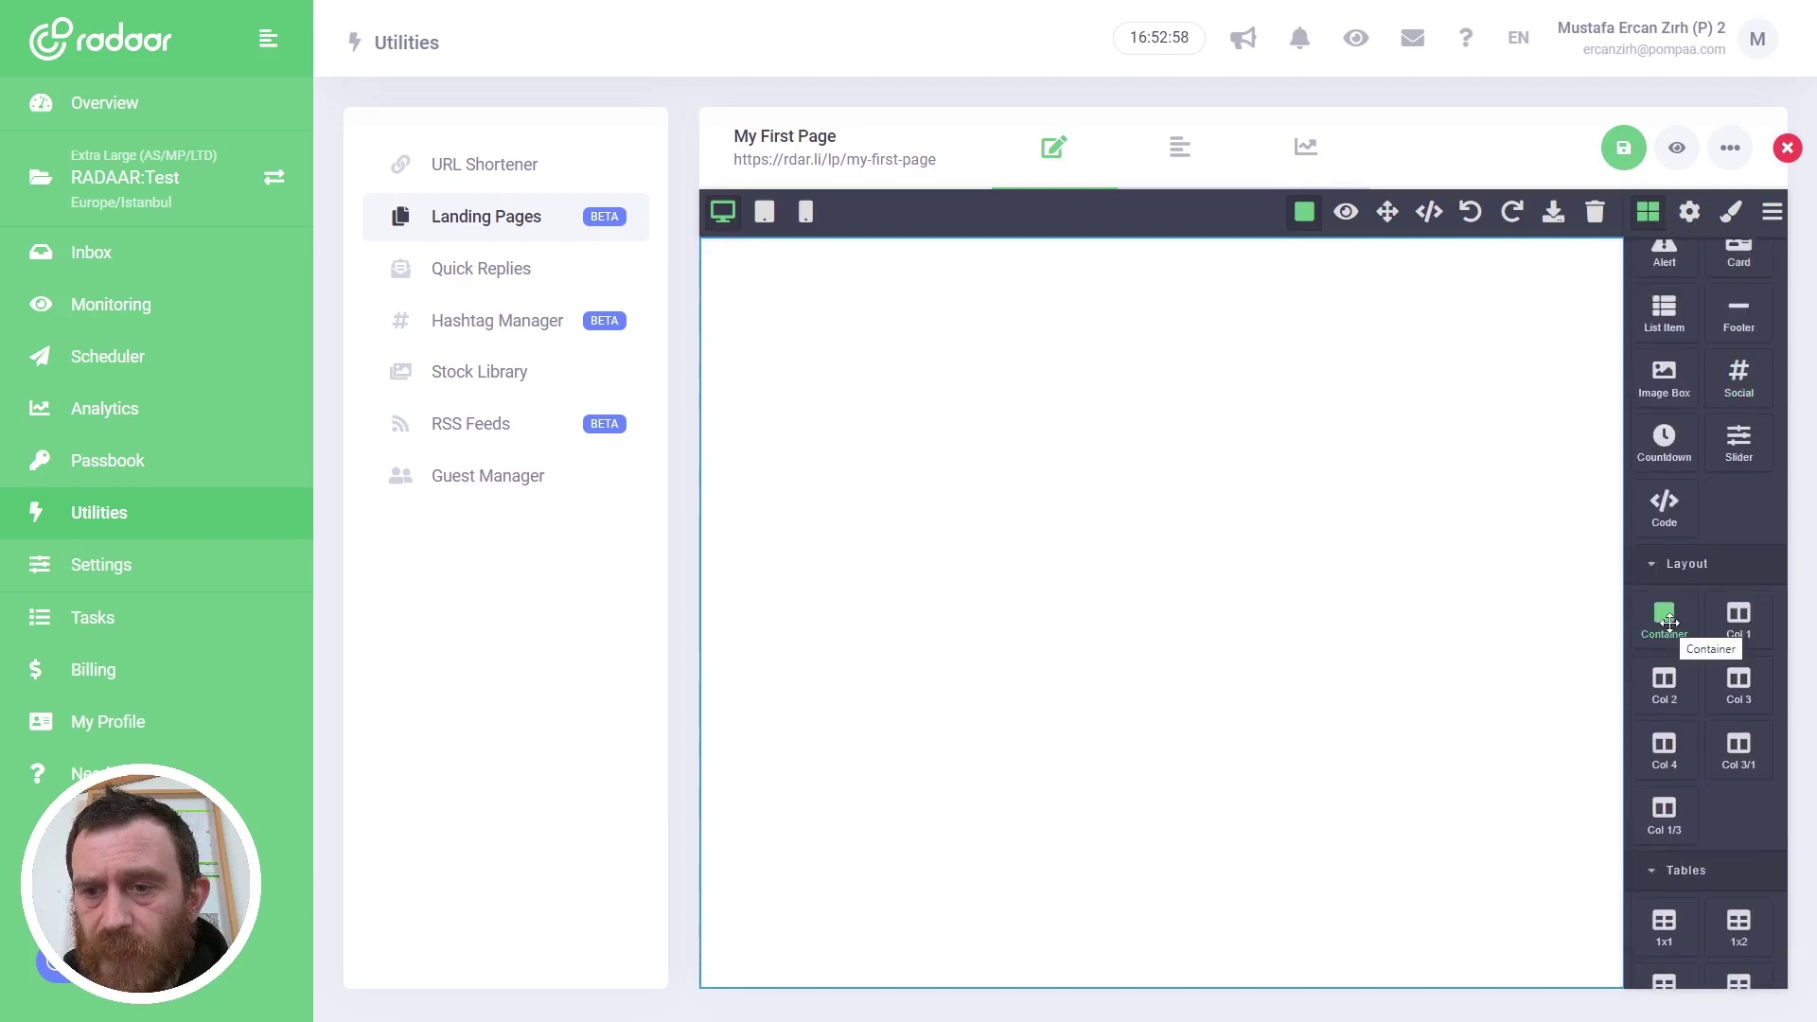
drag(1670, 622, 1293, 388)
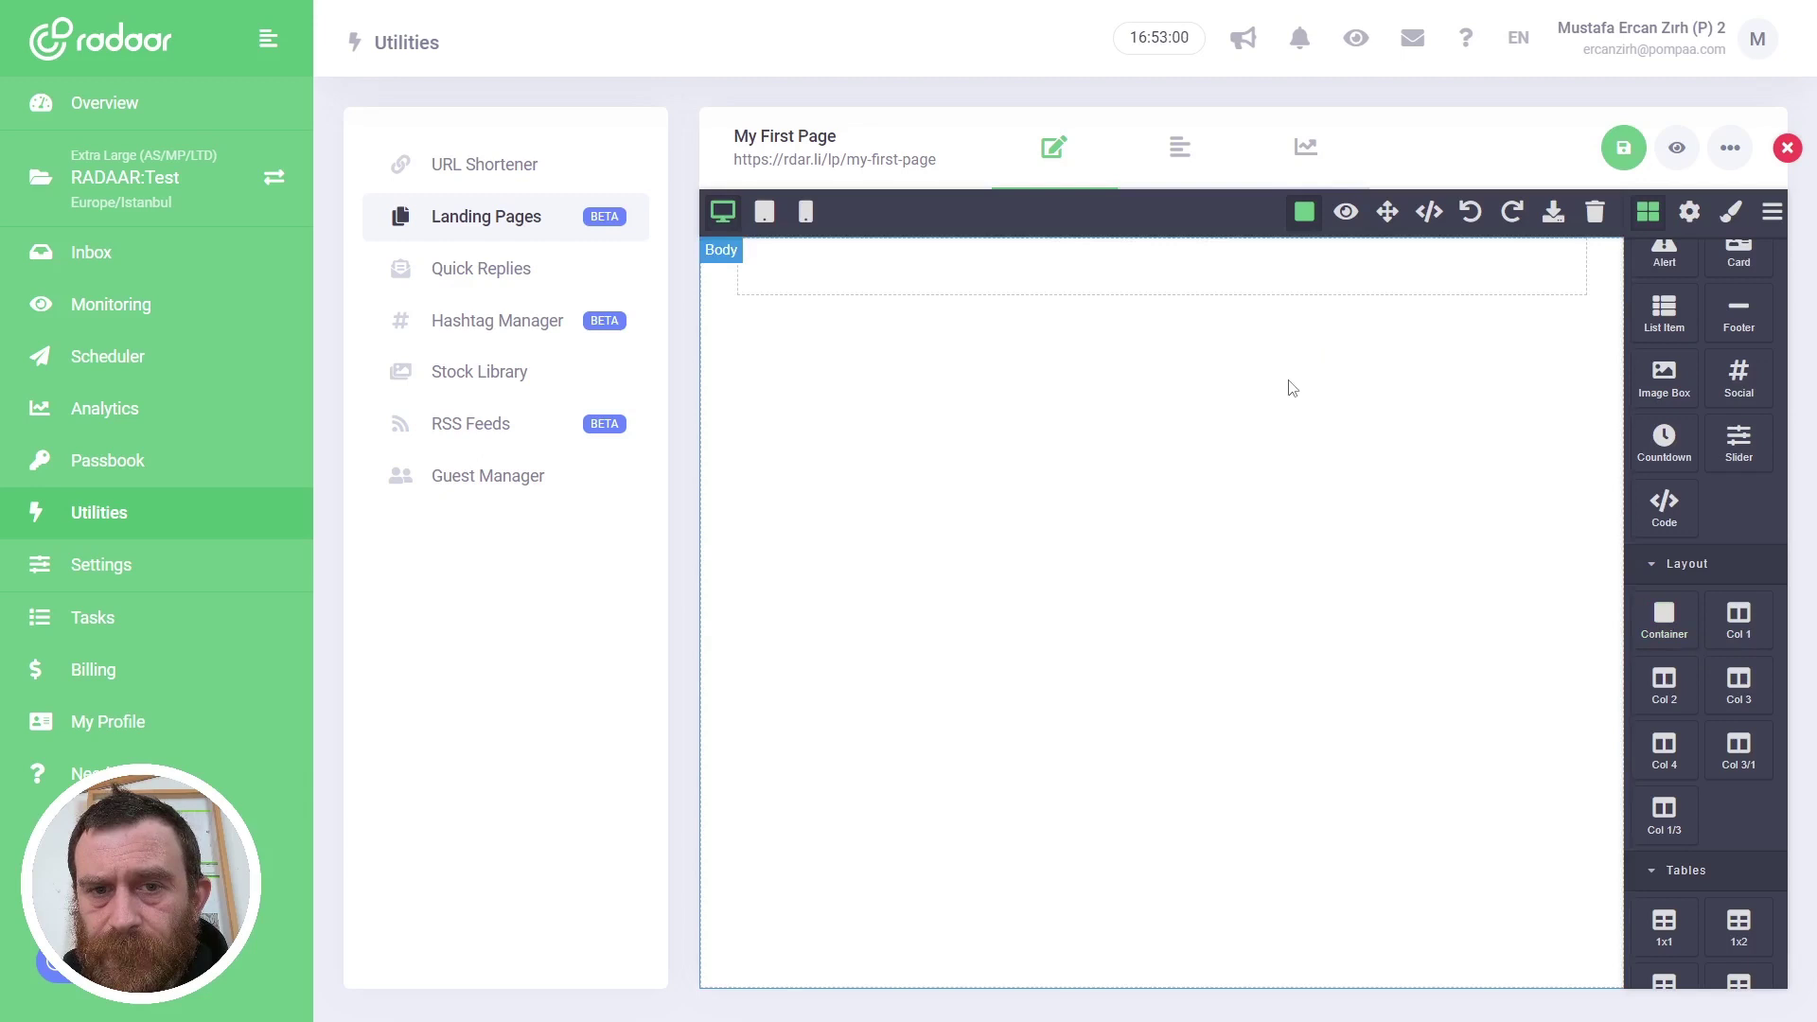
Step: Set the width of the empty container to 600 px
click(1233, 287)
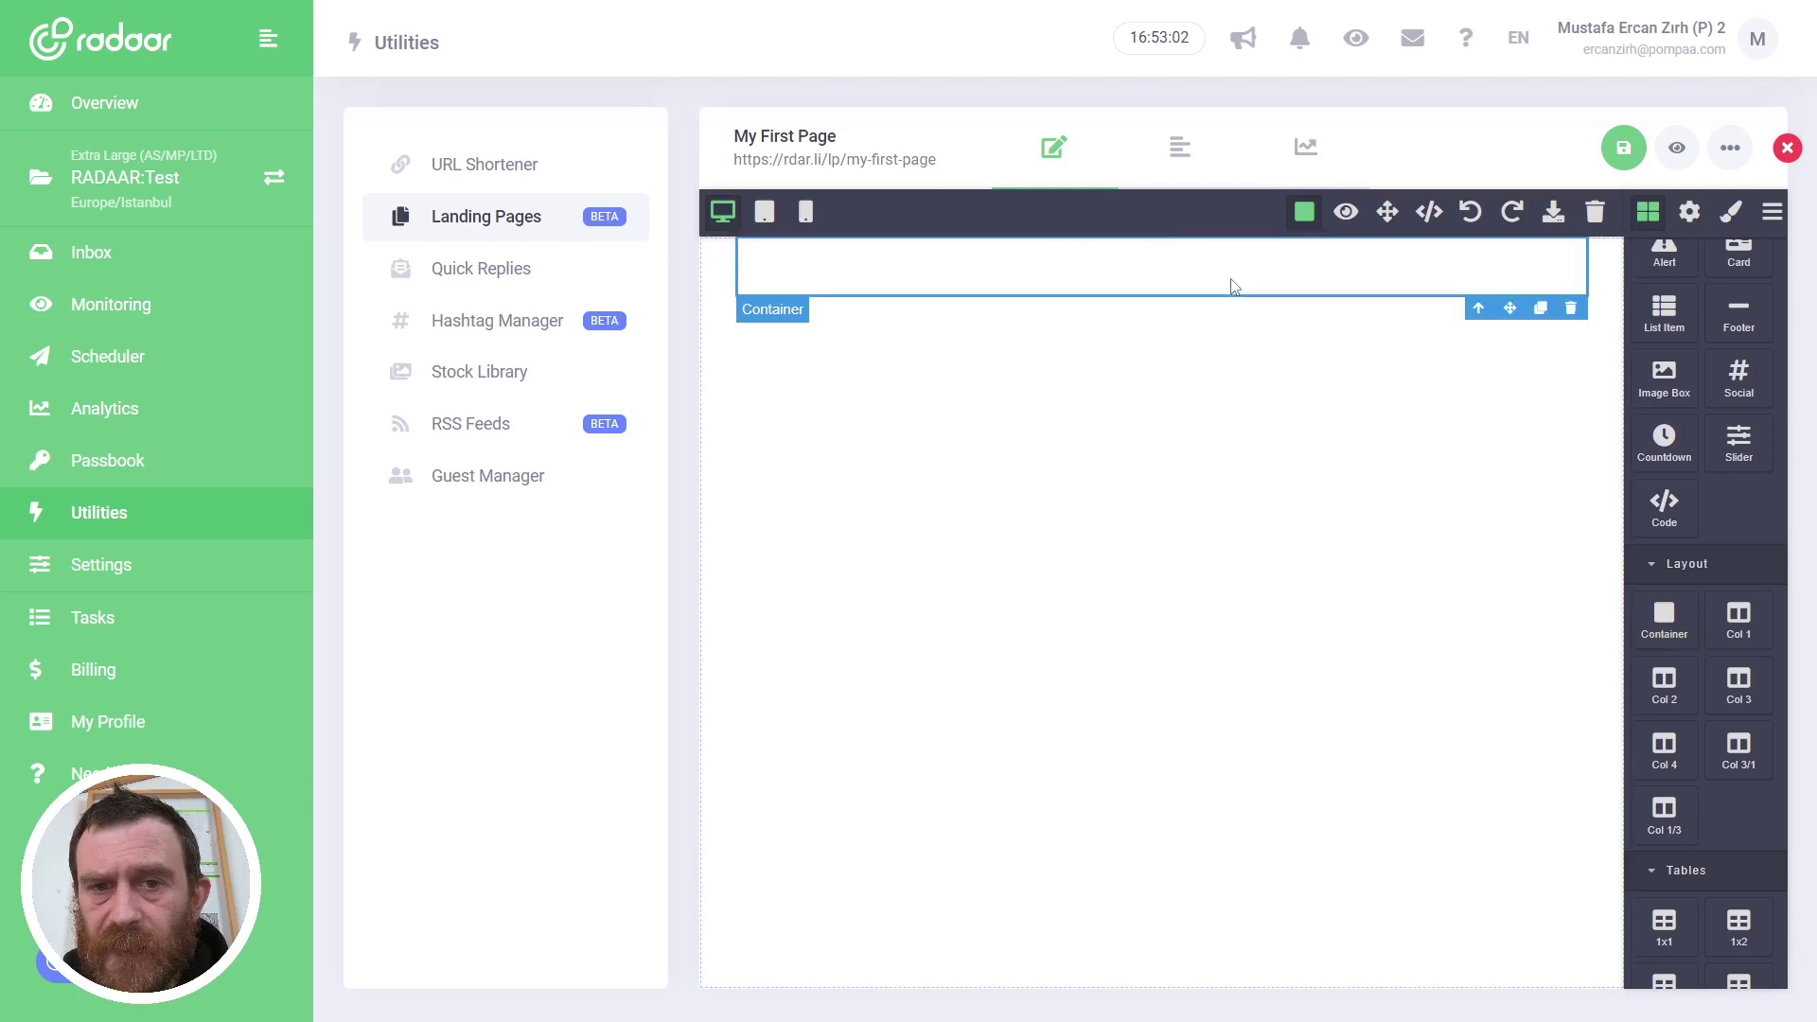
click(1731, 214)
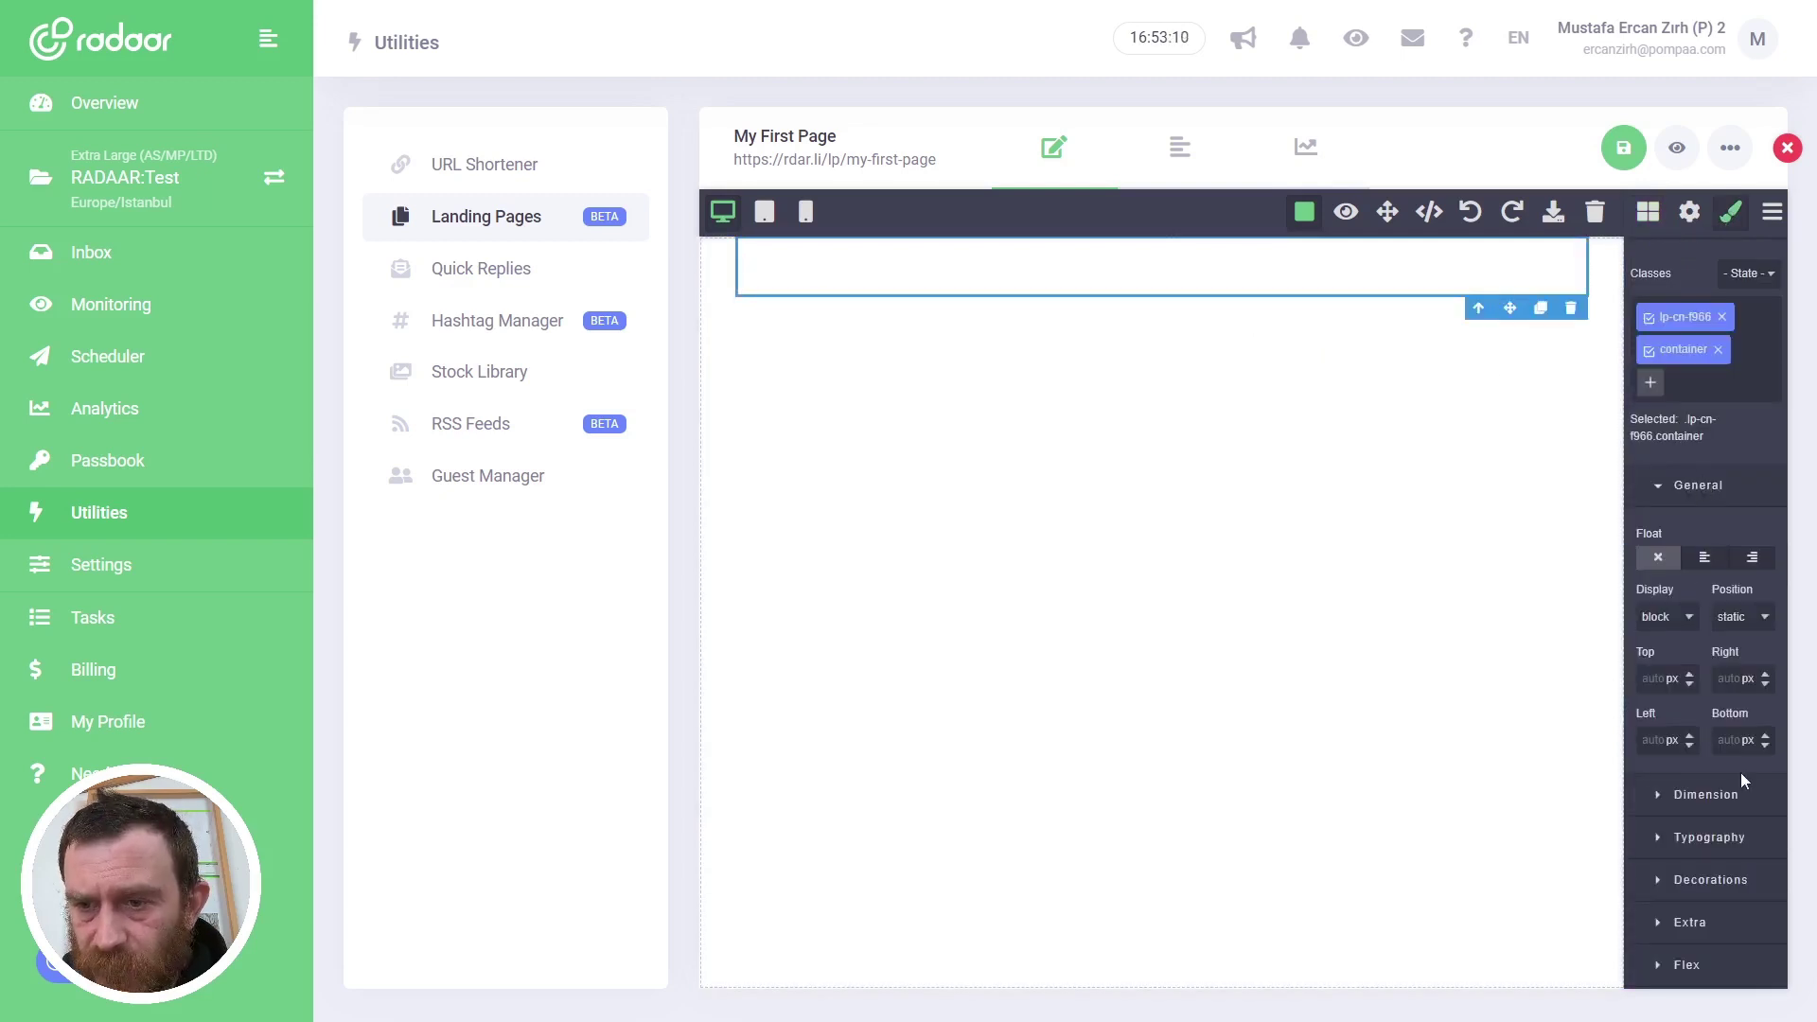
click(1692, 797)
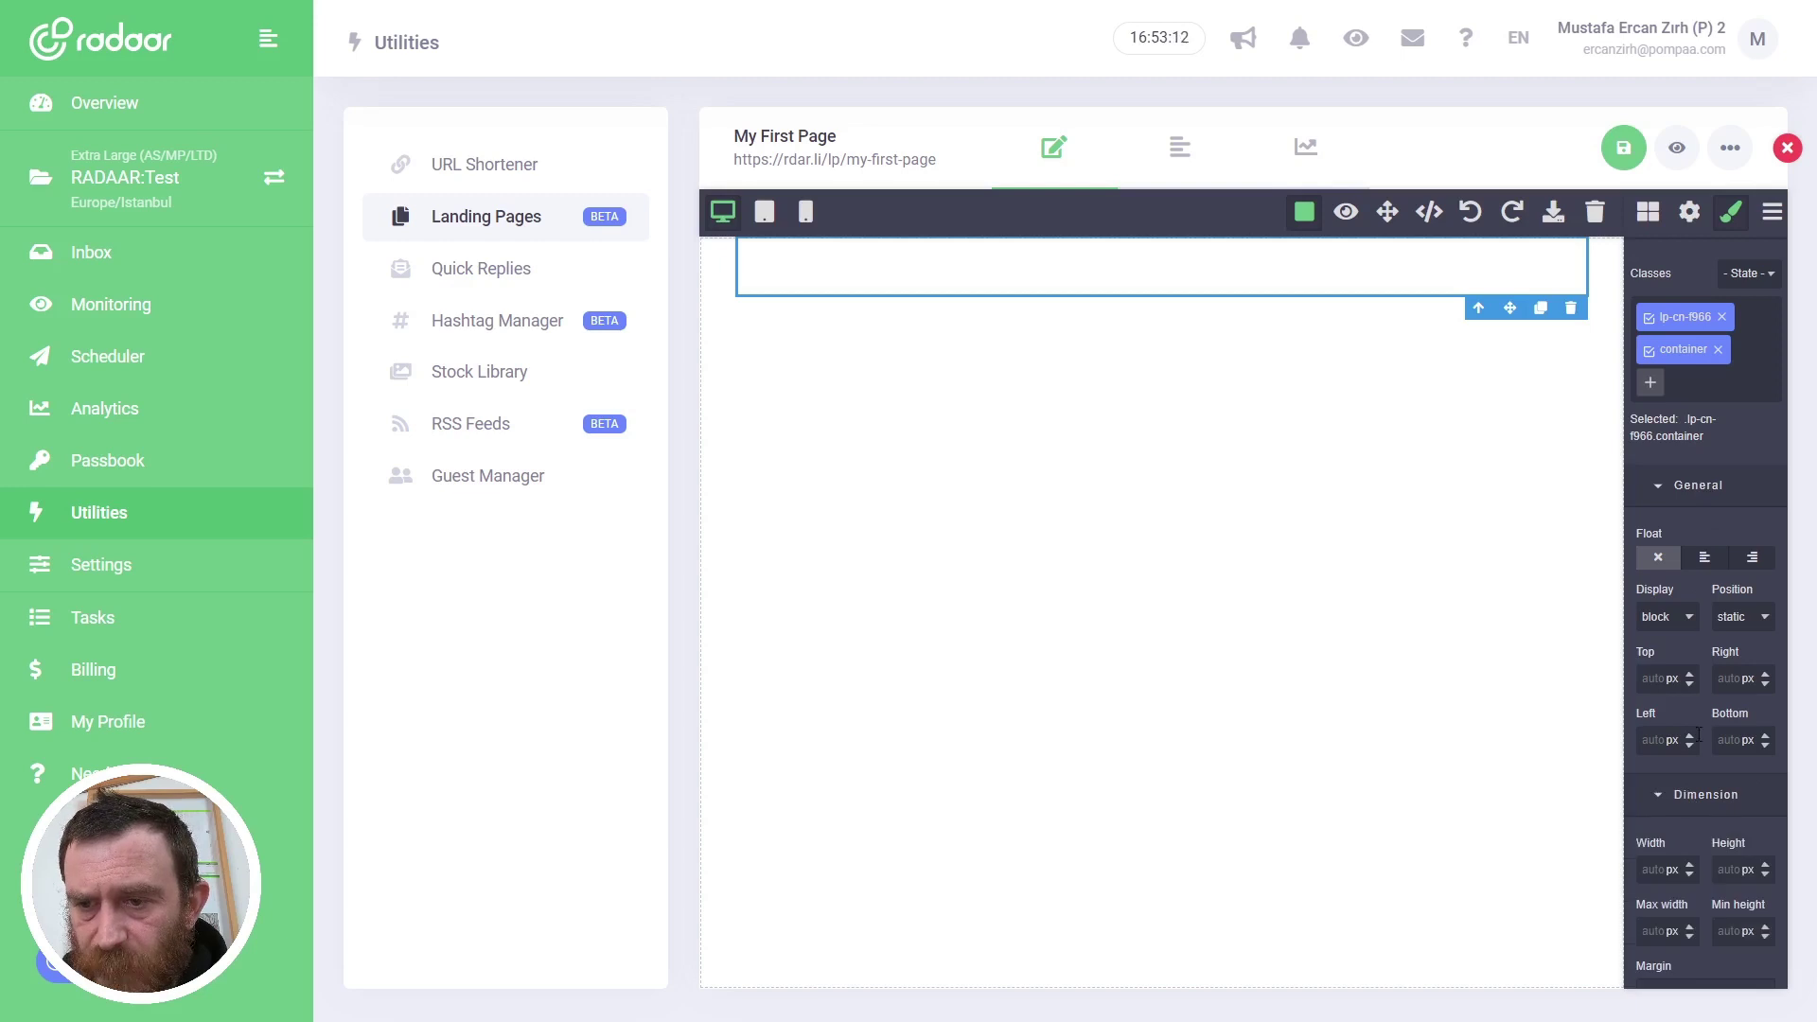
scroll(1696, 724, down, 3)
click(1658, 585)
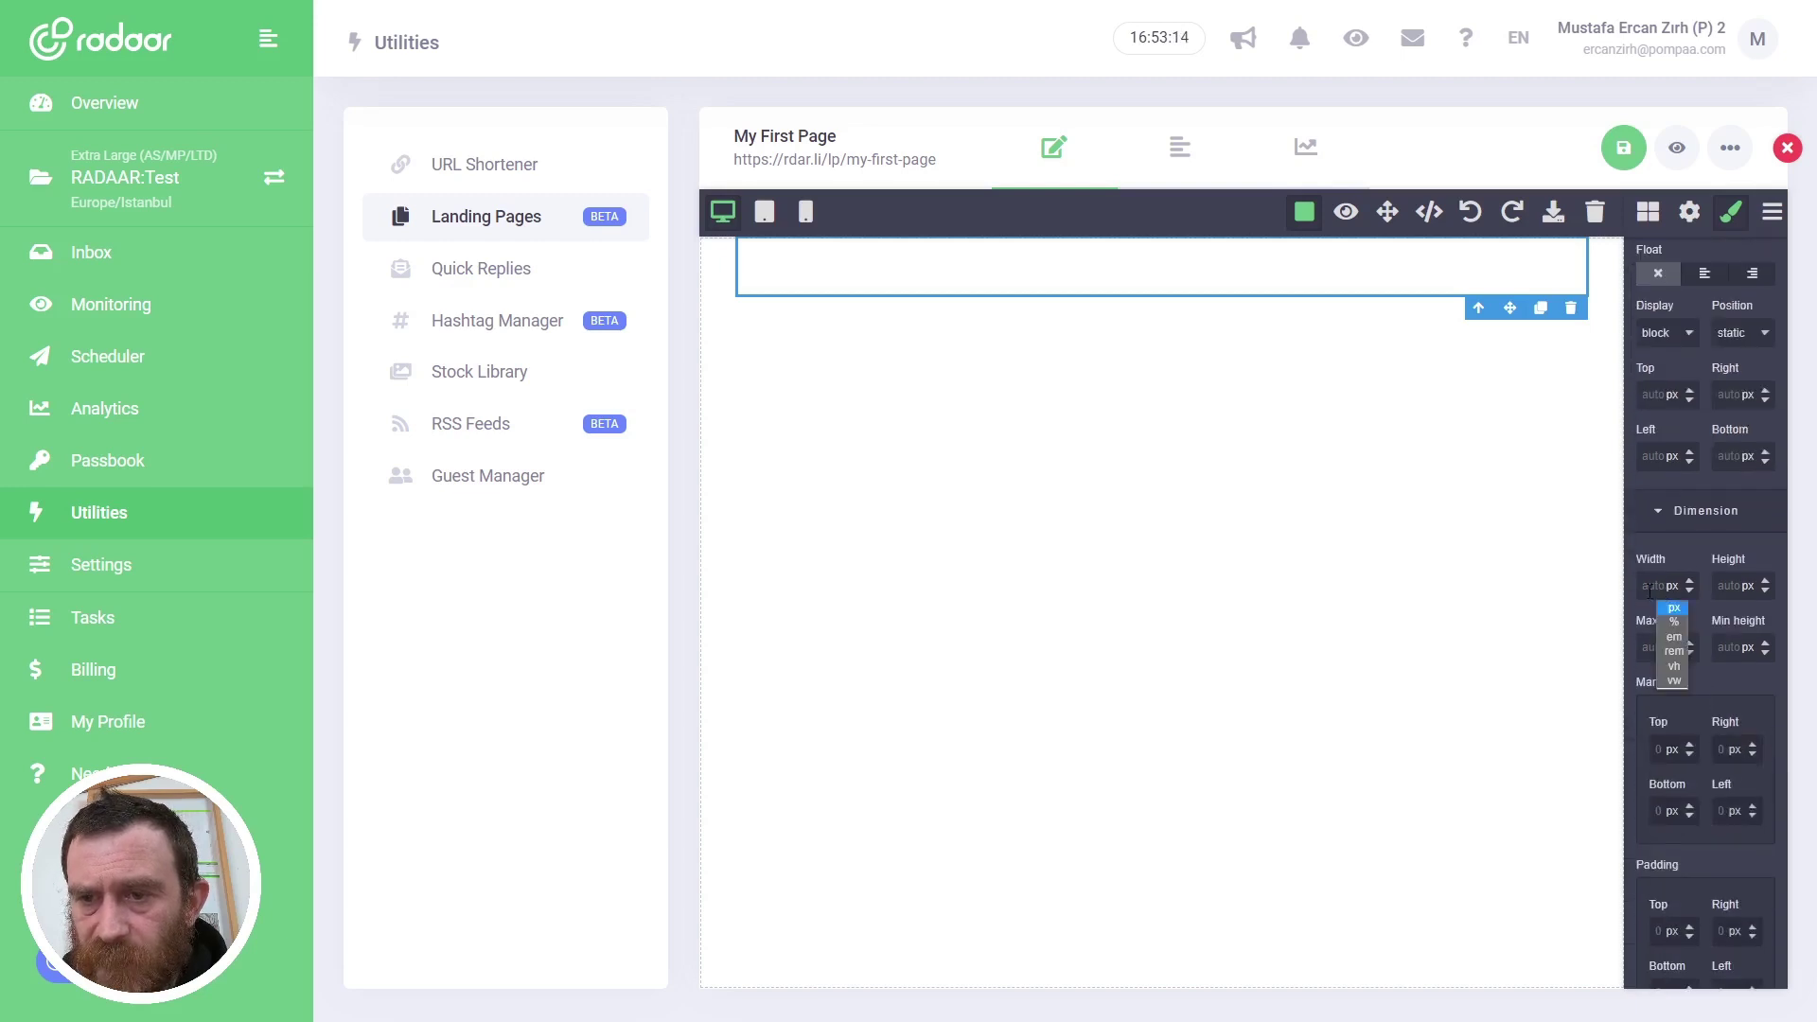
click(1647, 589)
text(600)
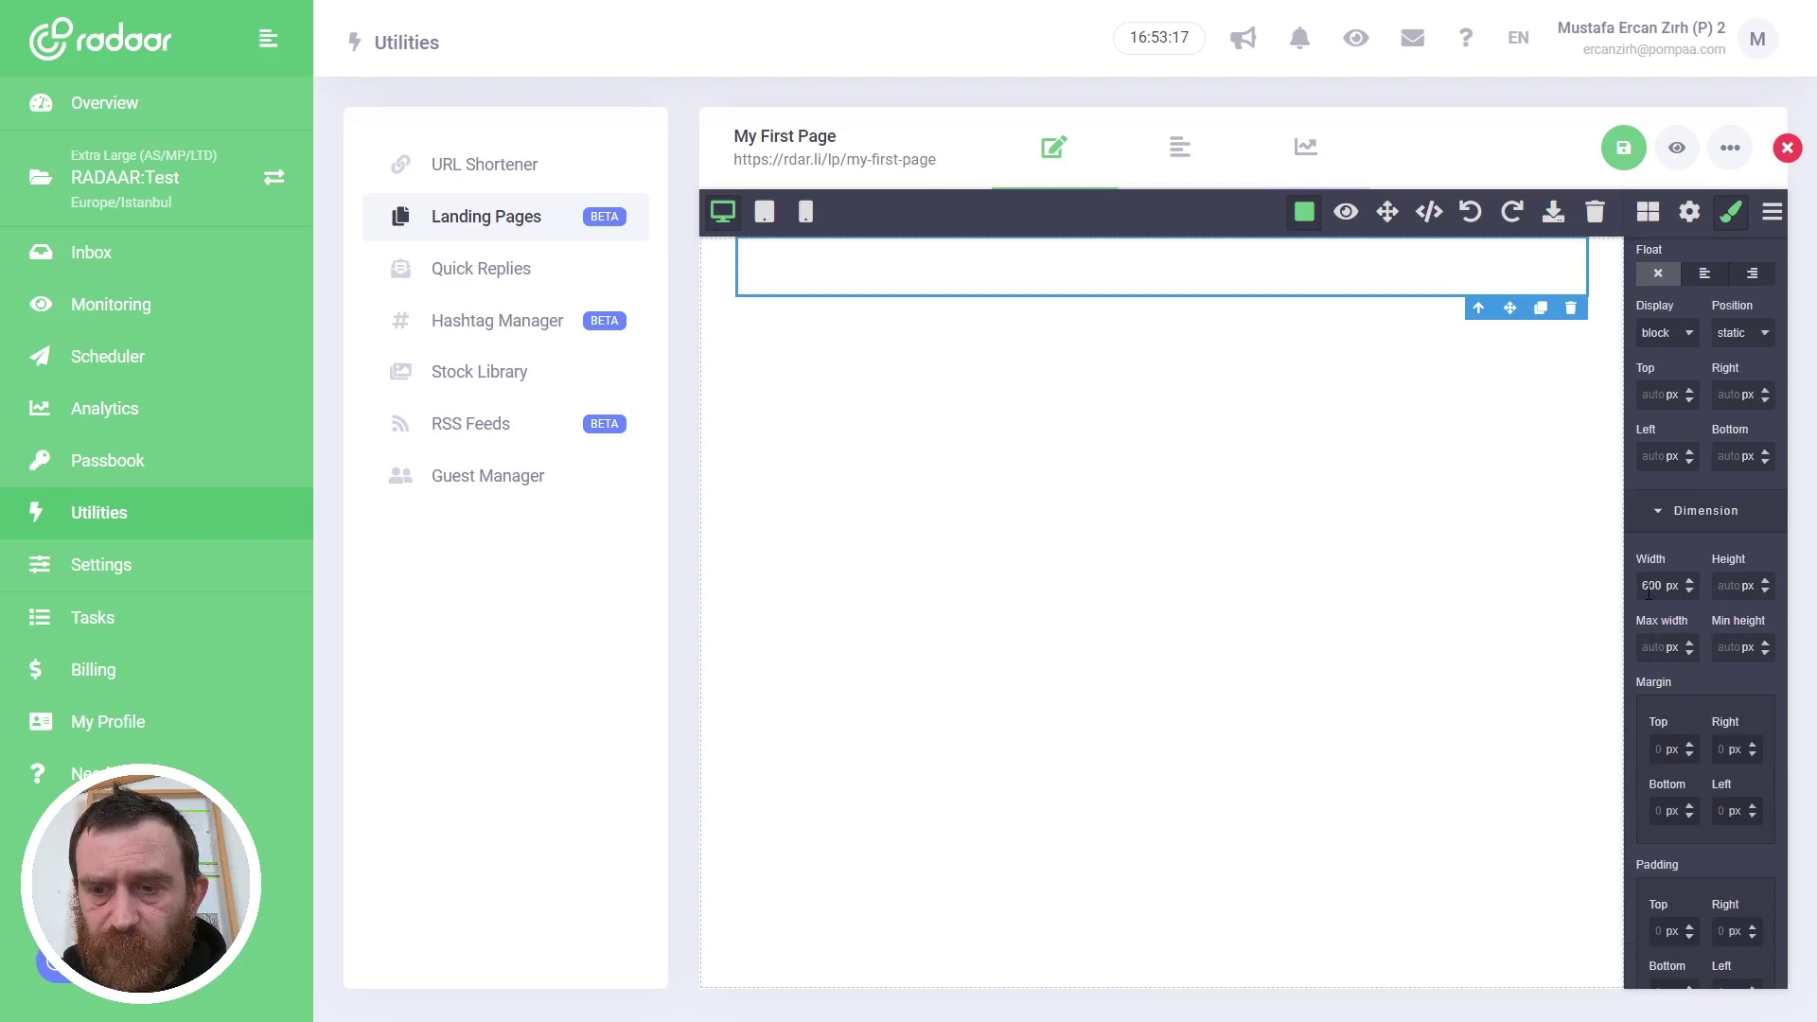
key(Return)
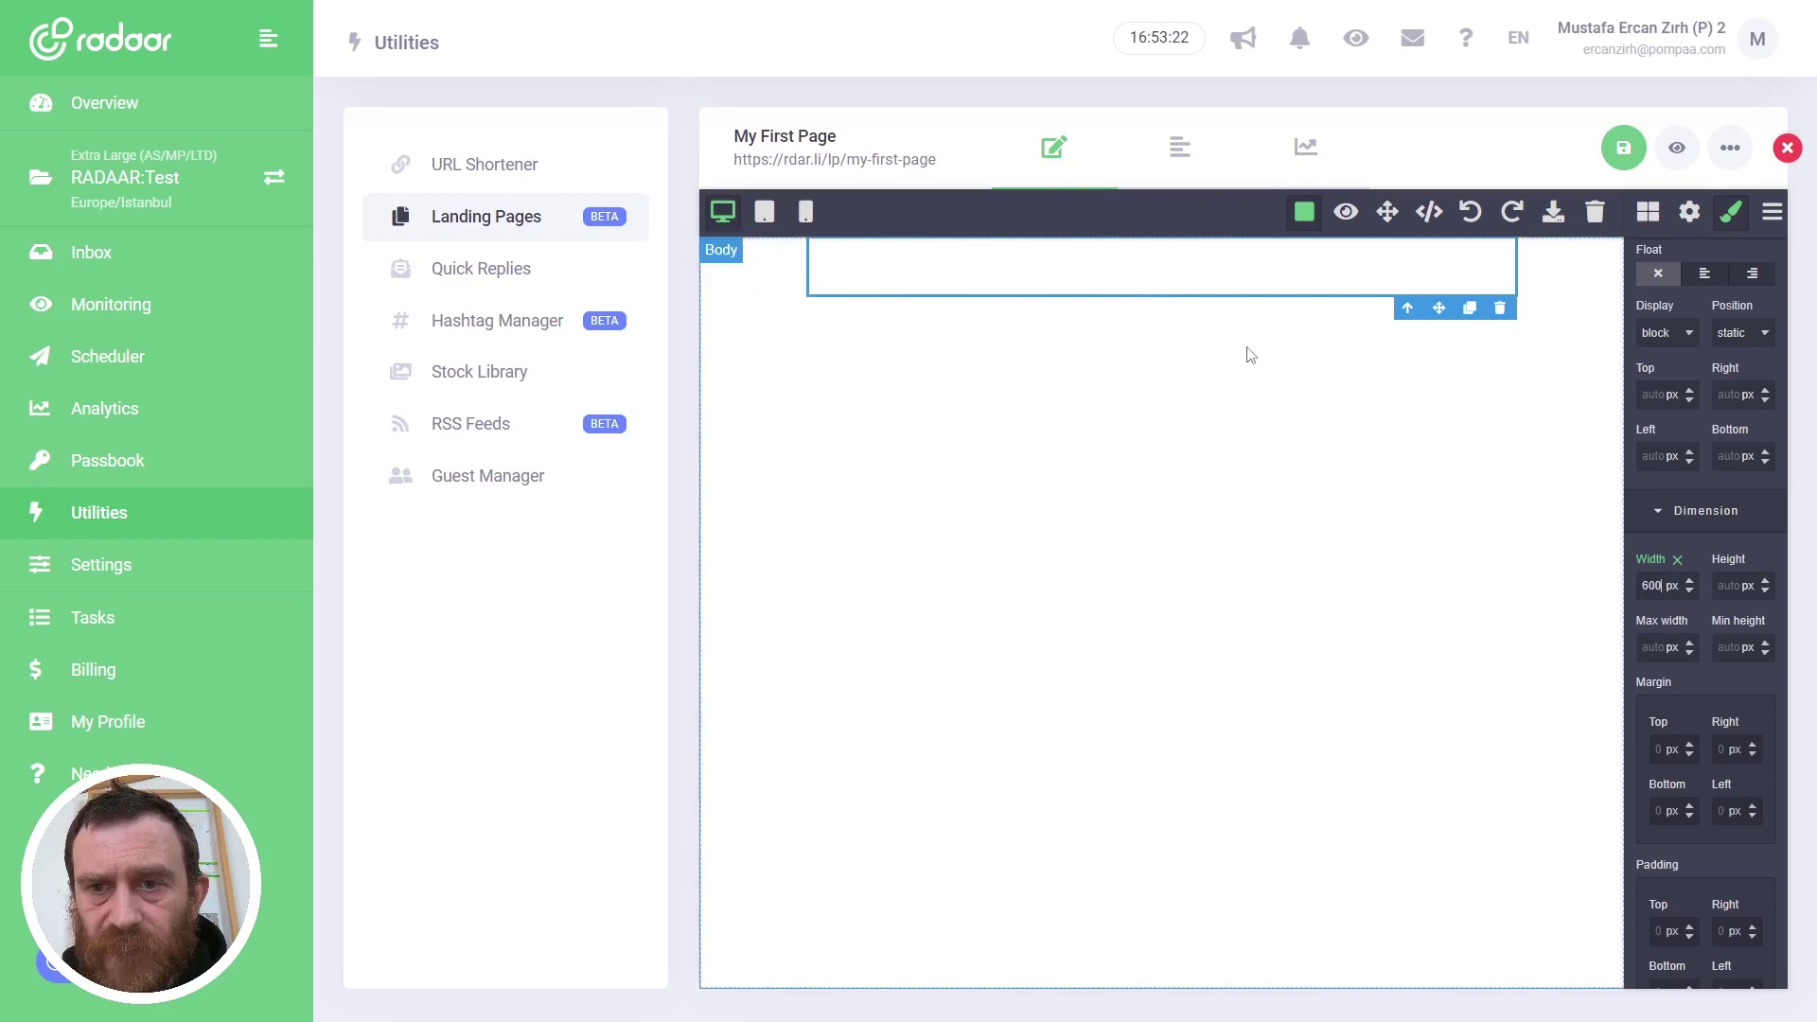
Step: Duplicate the 600 px container until six identical containers are stacked on the page
click(1472, 310)
click(1472, 310)
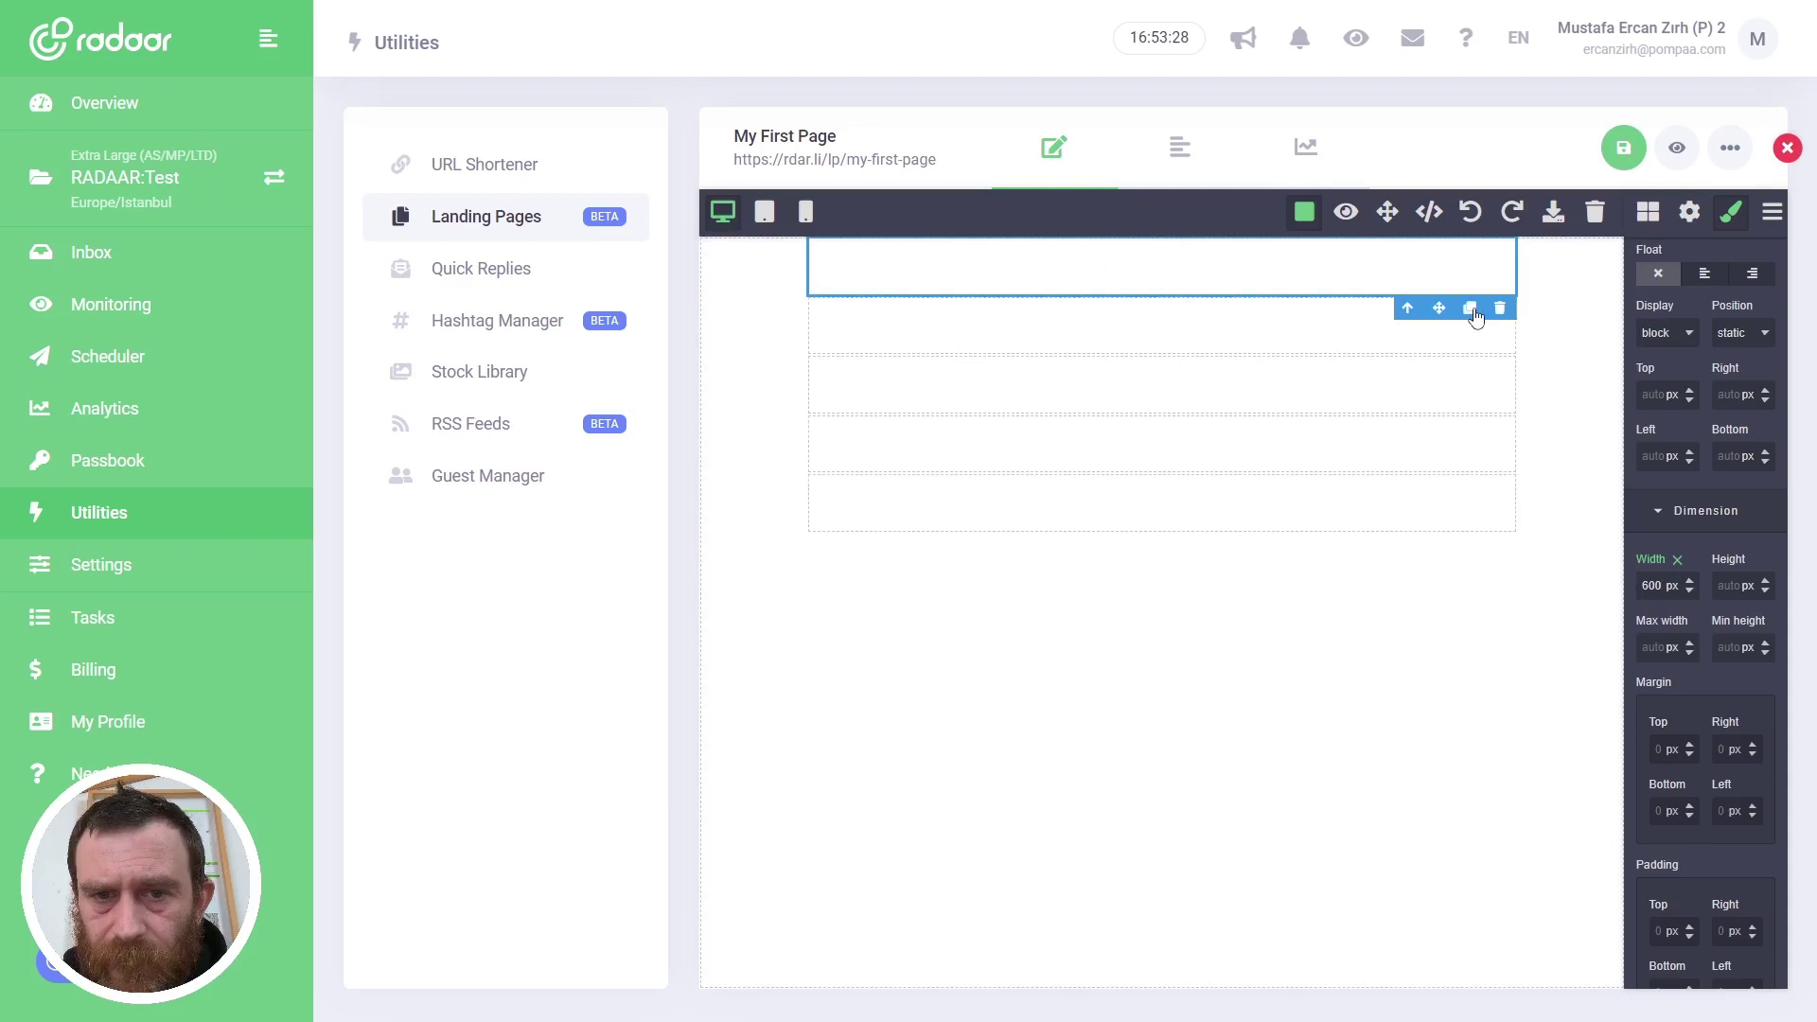
click(1473, 313)
click(1563, 364)
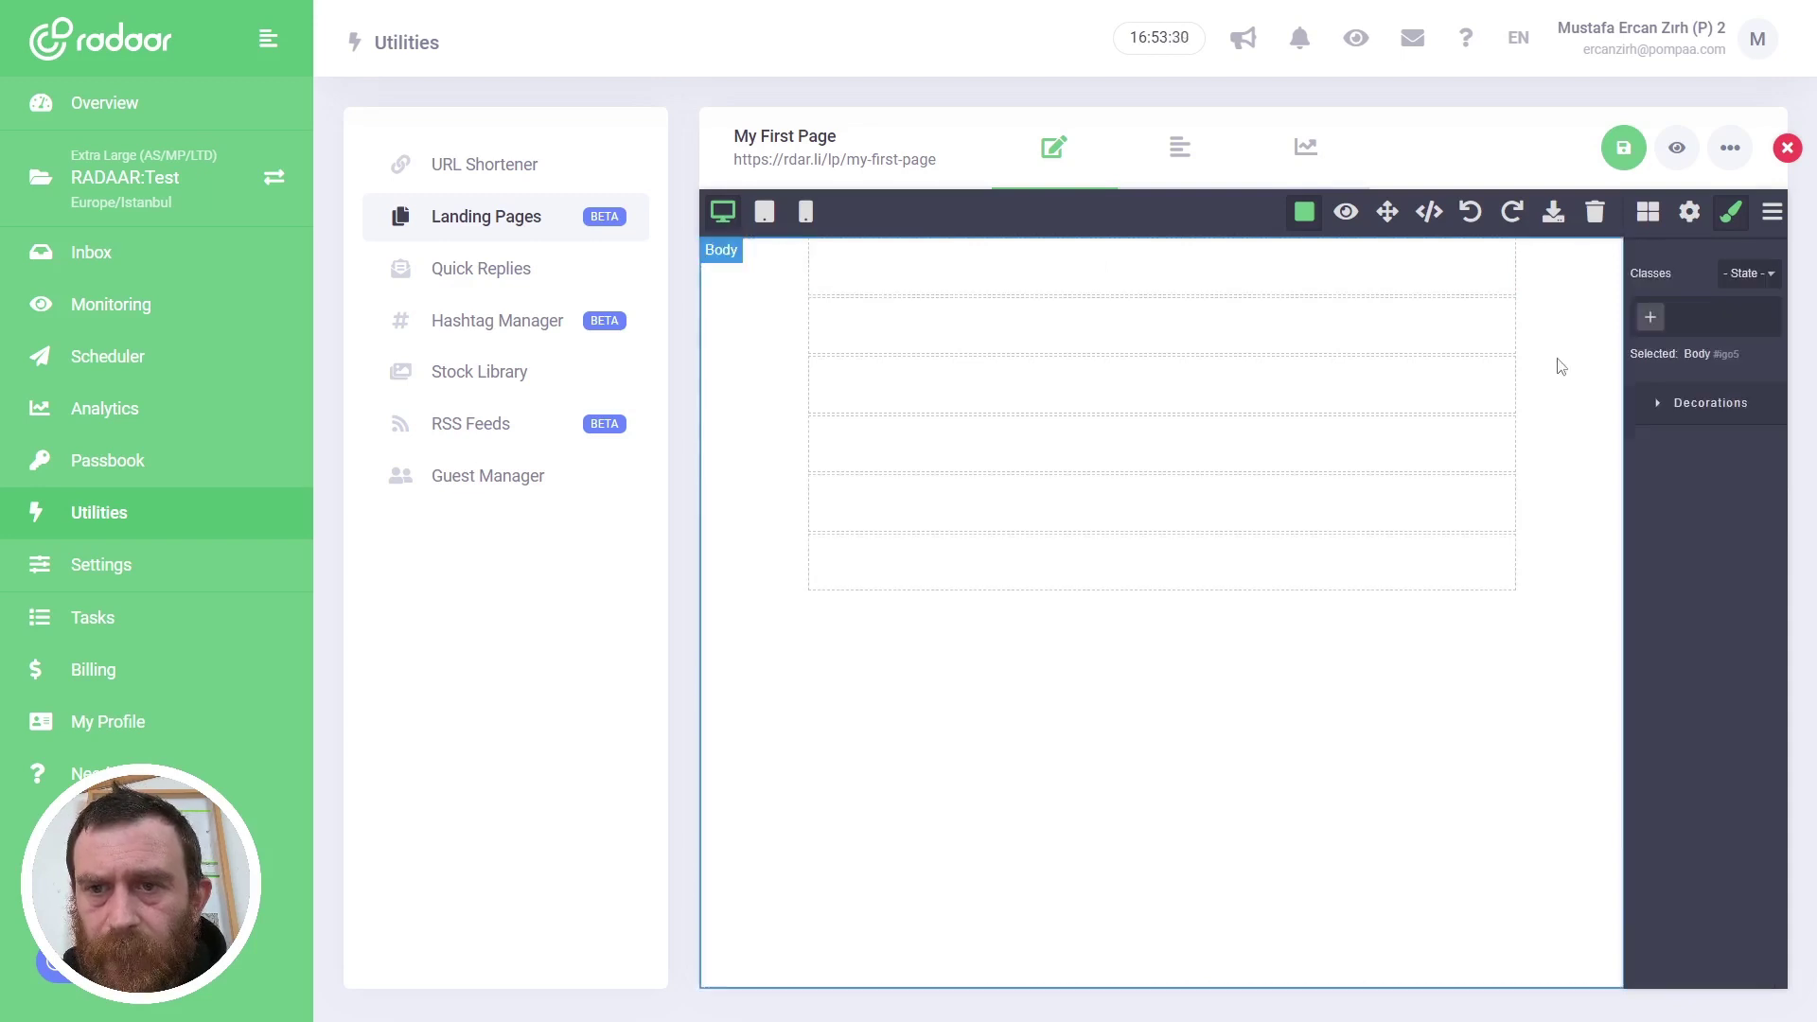
Step: Add a Header block to the first container and change its text to RADAAR
click(1647, 213)
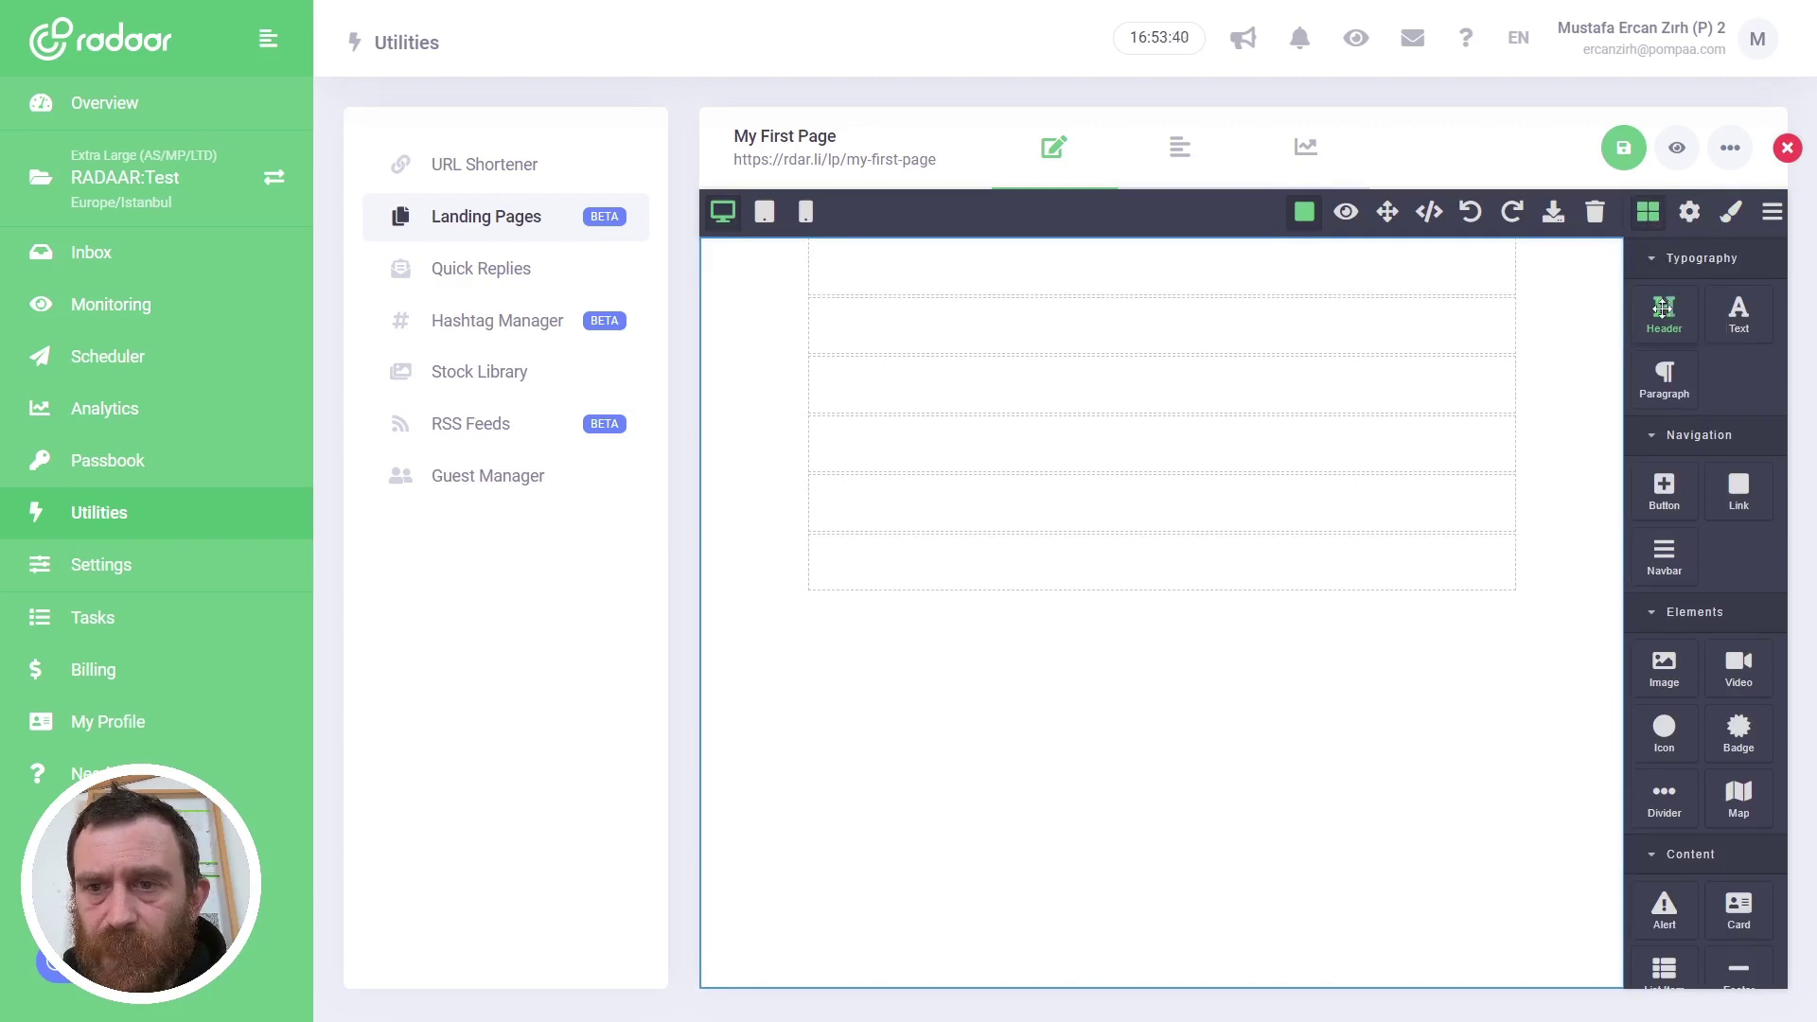
drag(1666, 308, 1322, 277)
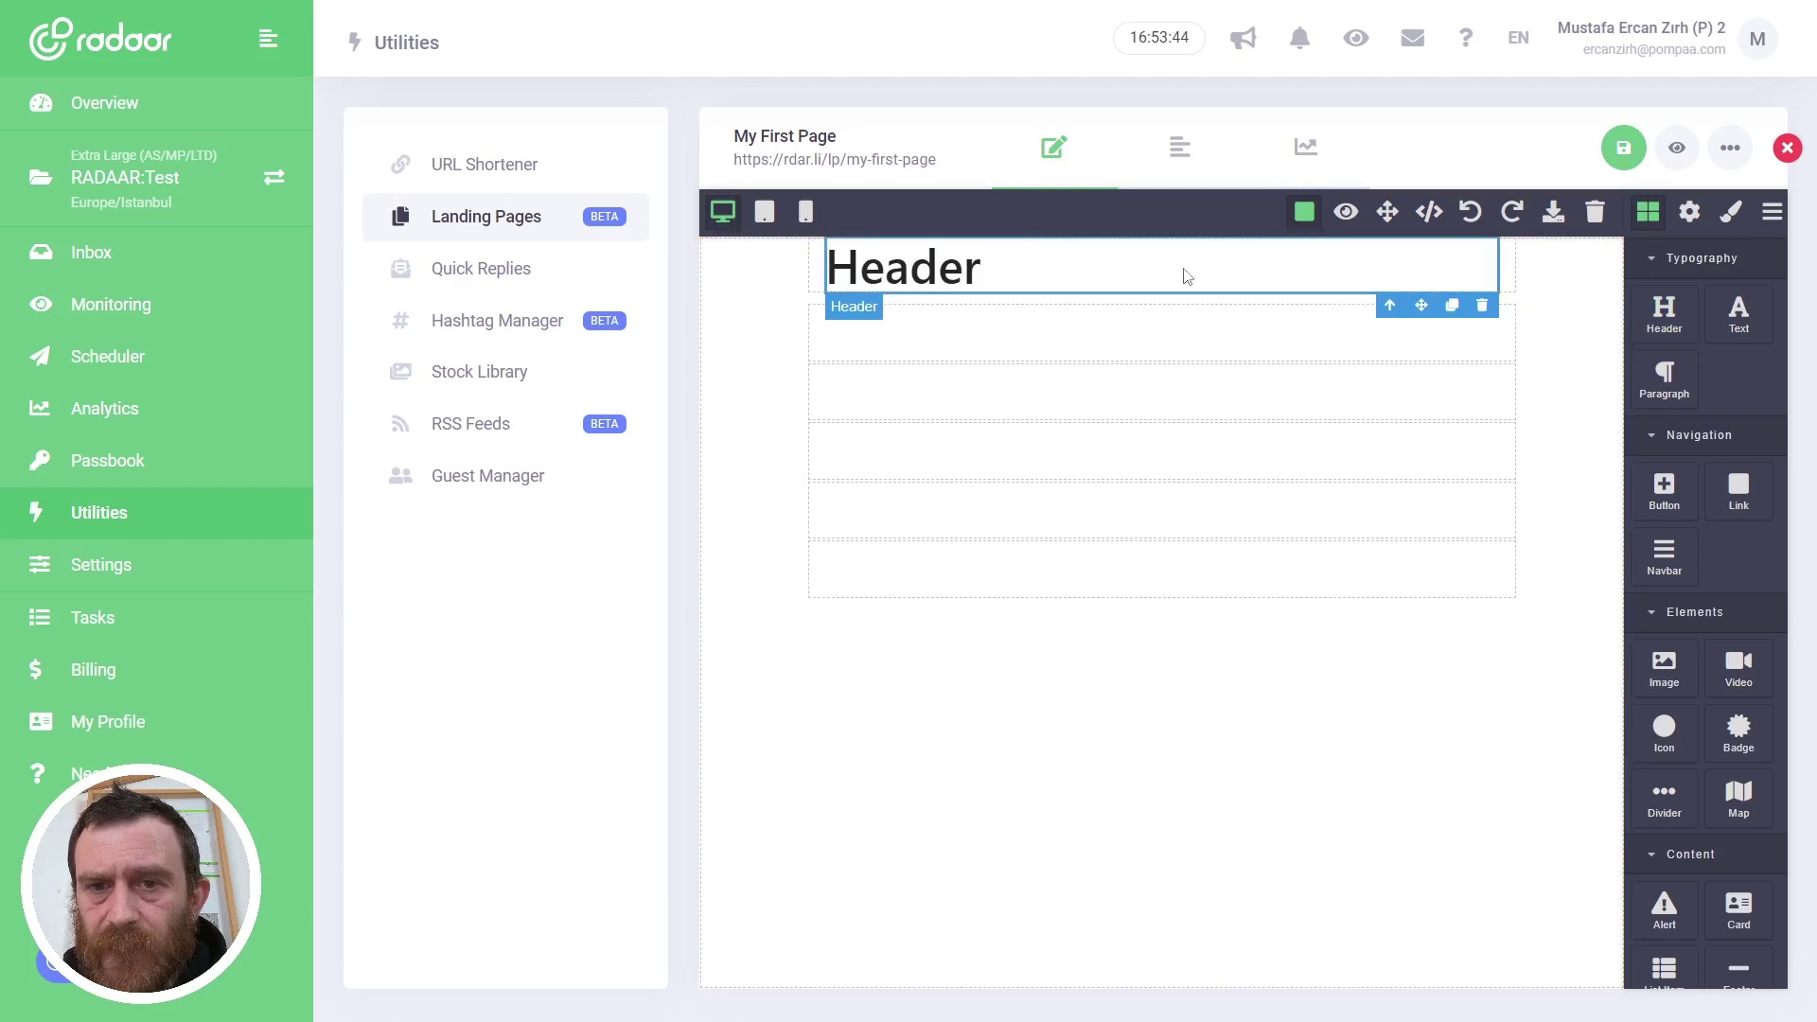
double_click(935, 269)
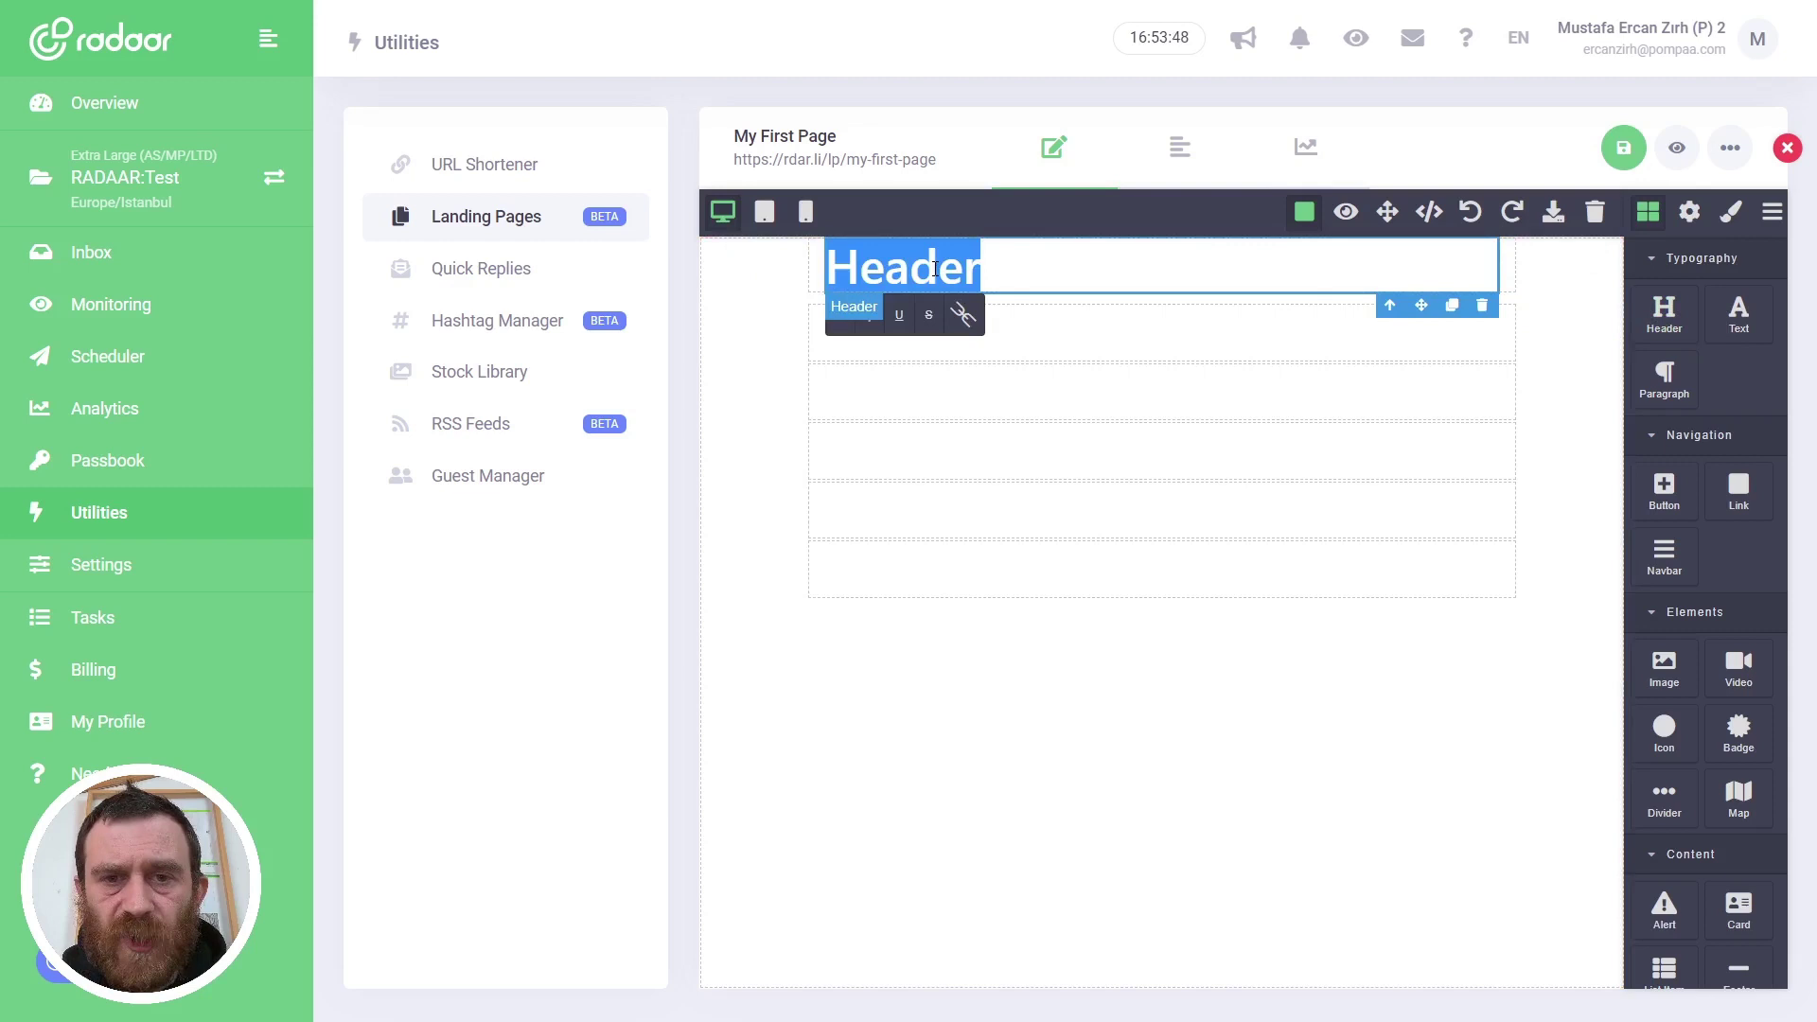
text(RADAAR)
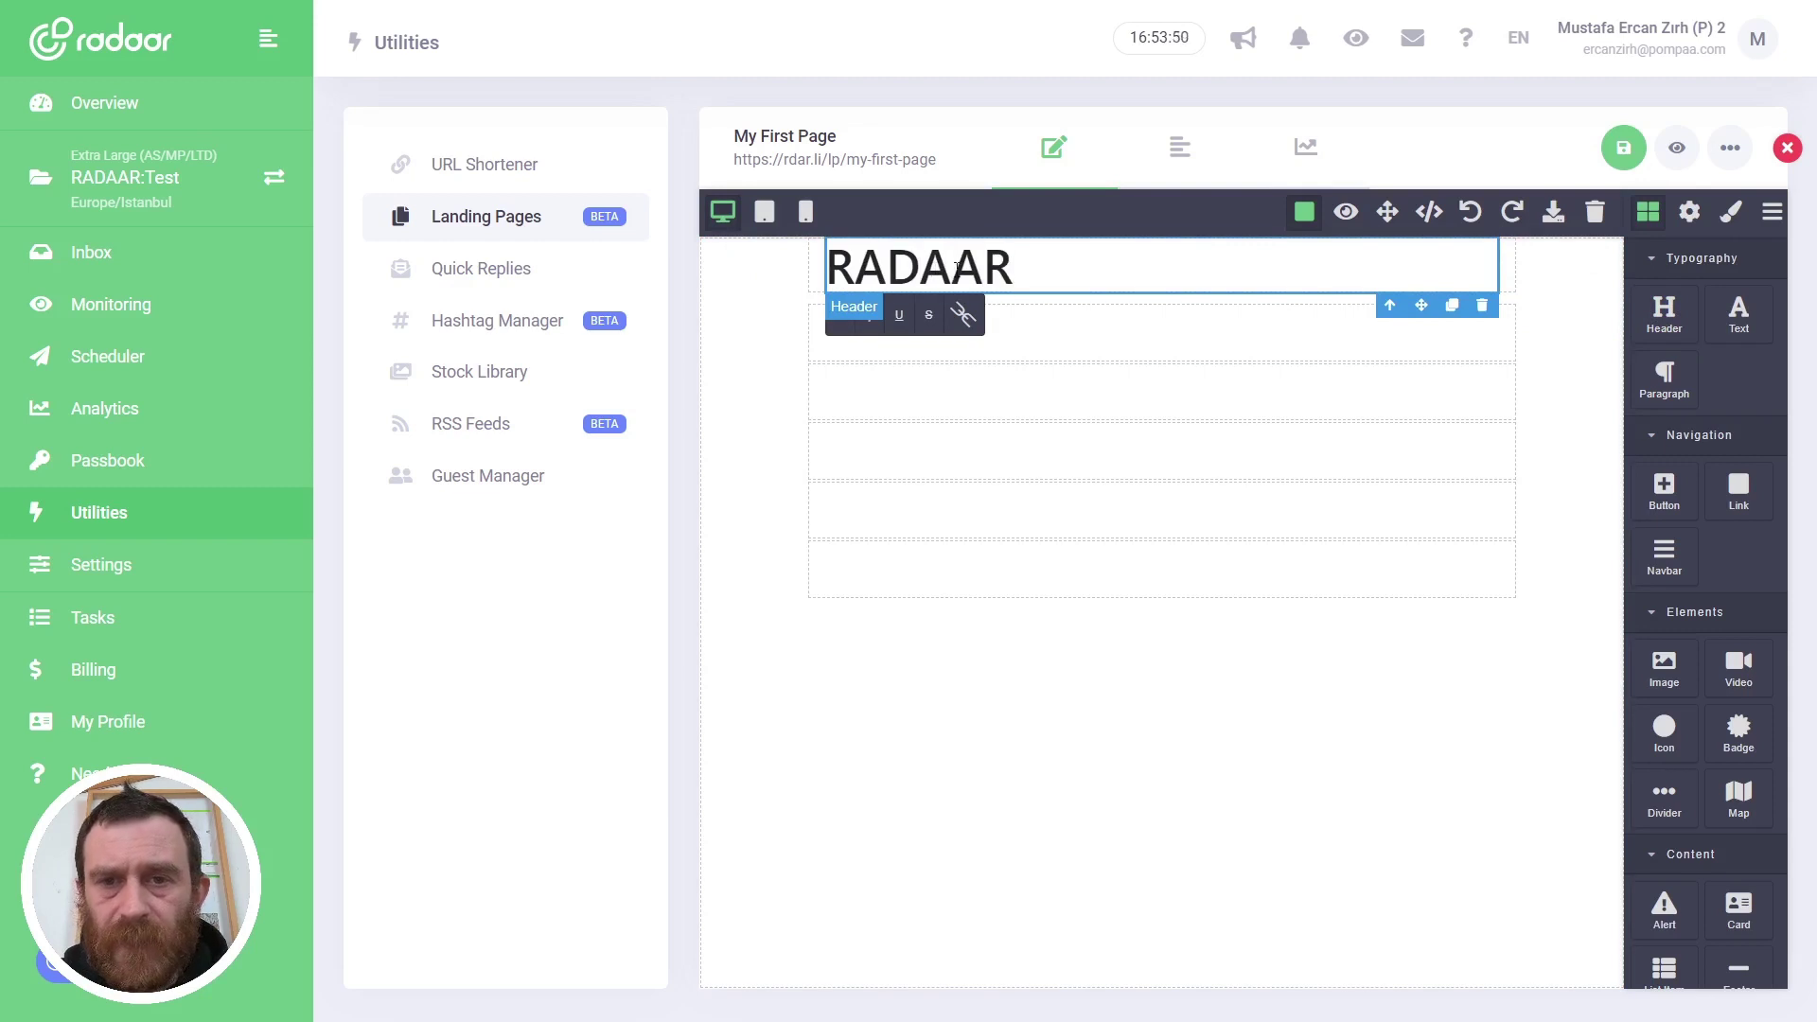
click(1240, 273)
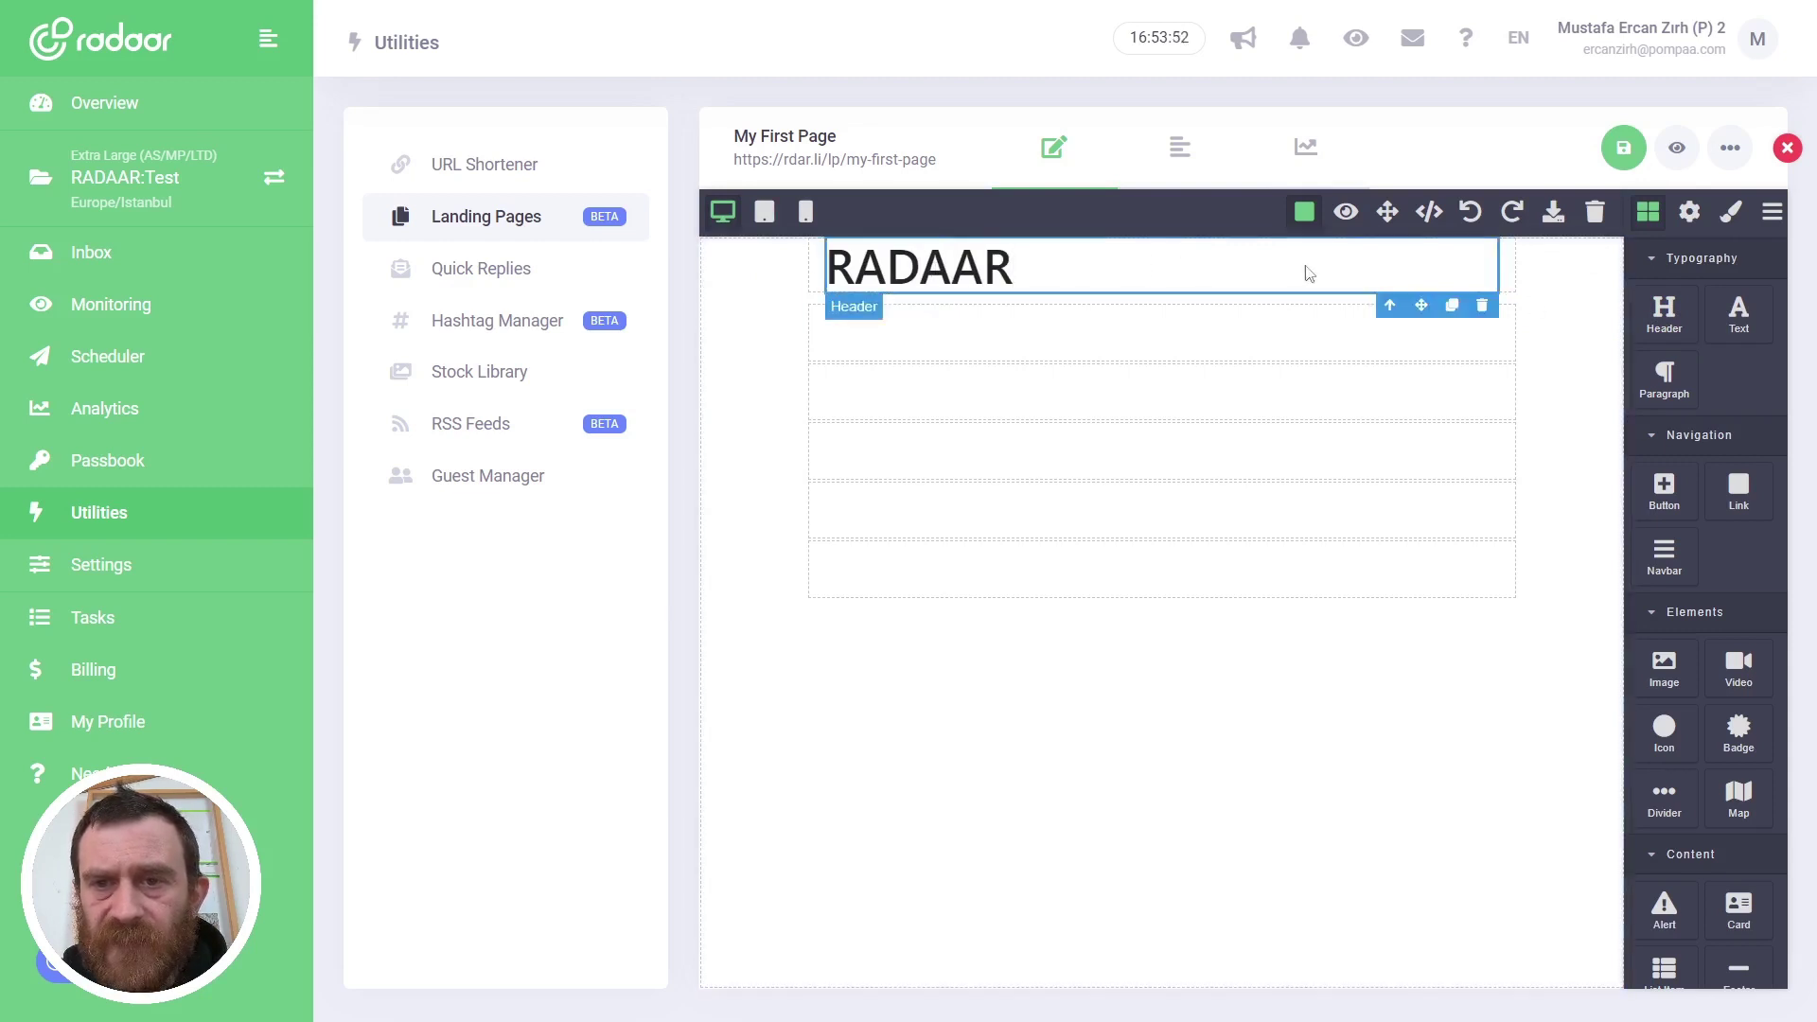
Step: Try sizes Two and Three on the RADAAR header and return it to One (largest)
click(1689, 214)
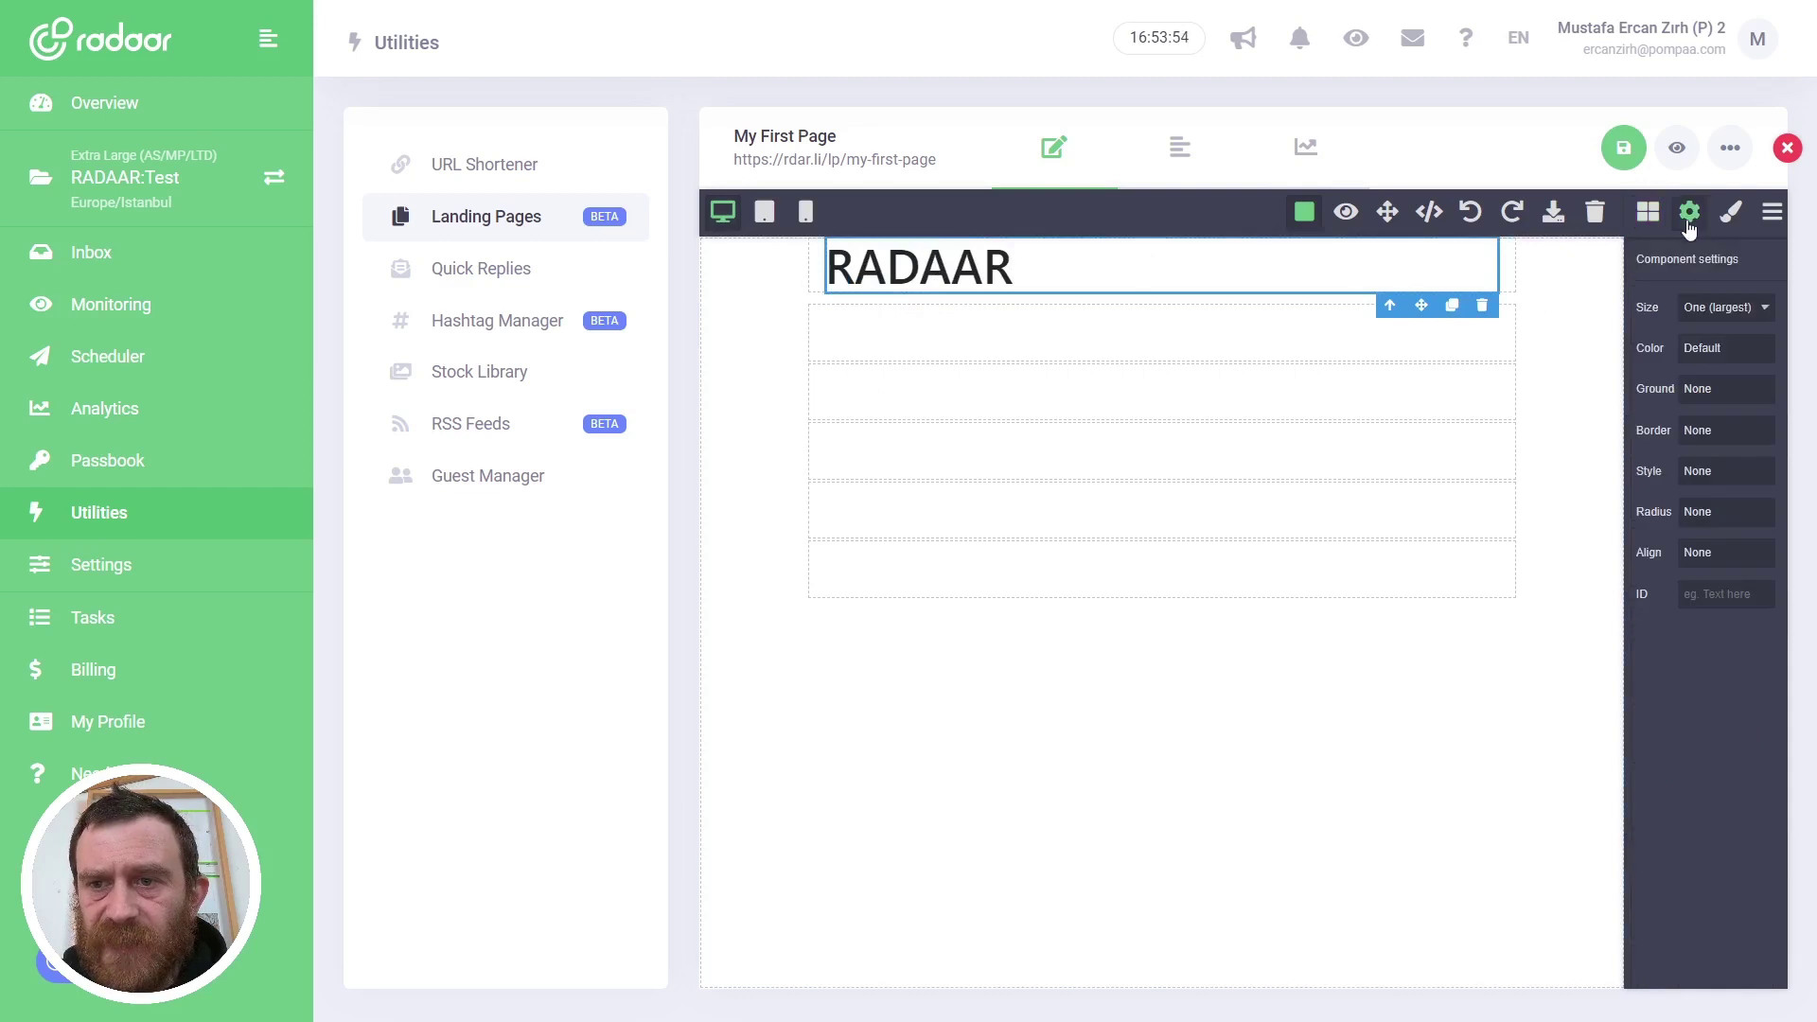
click(1700, 311)
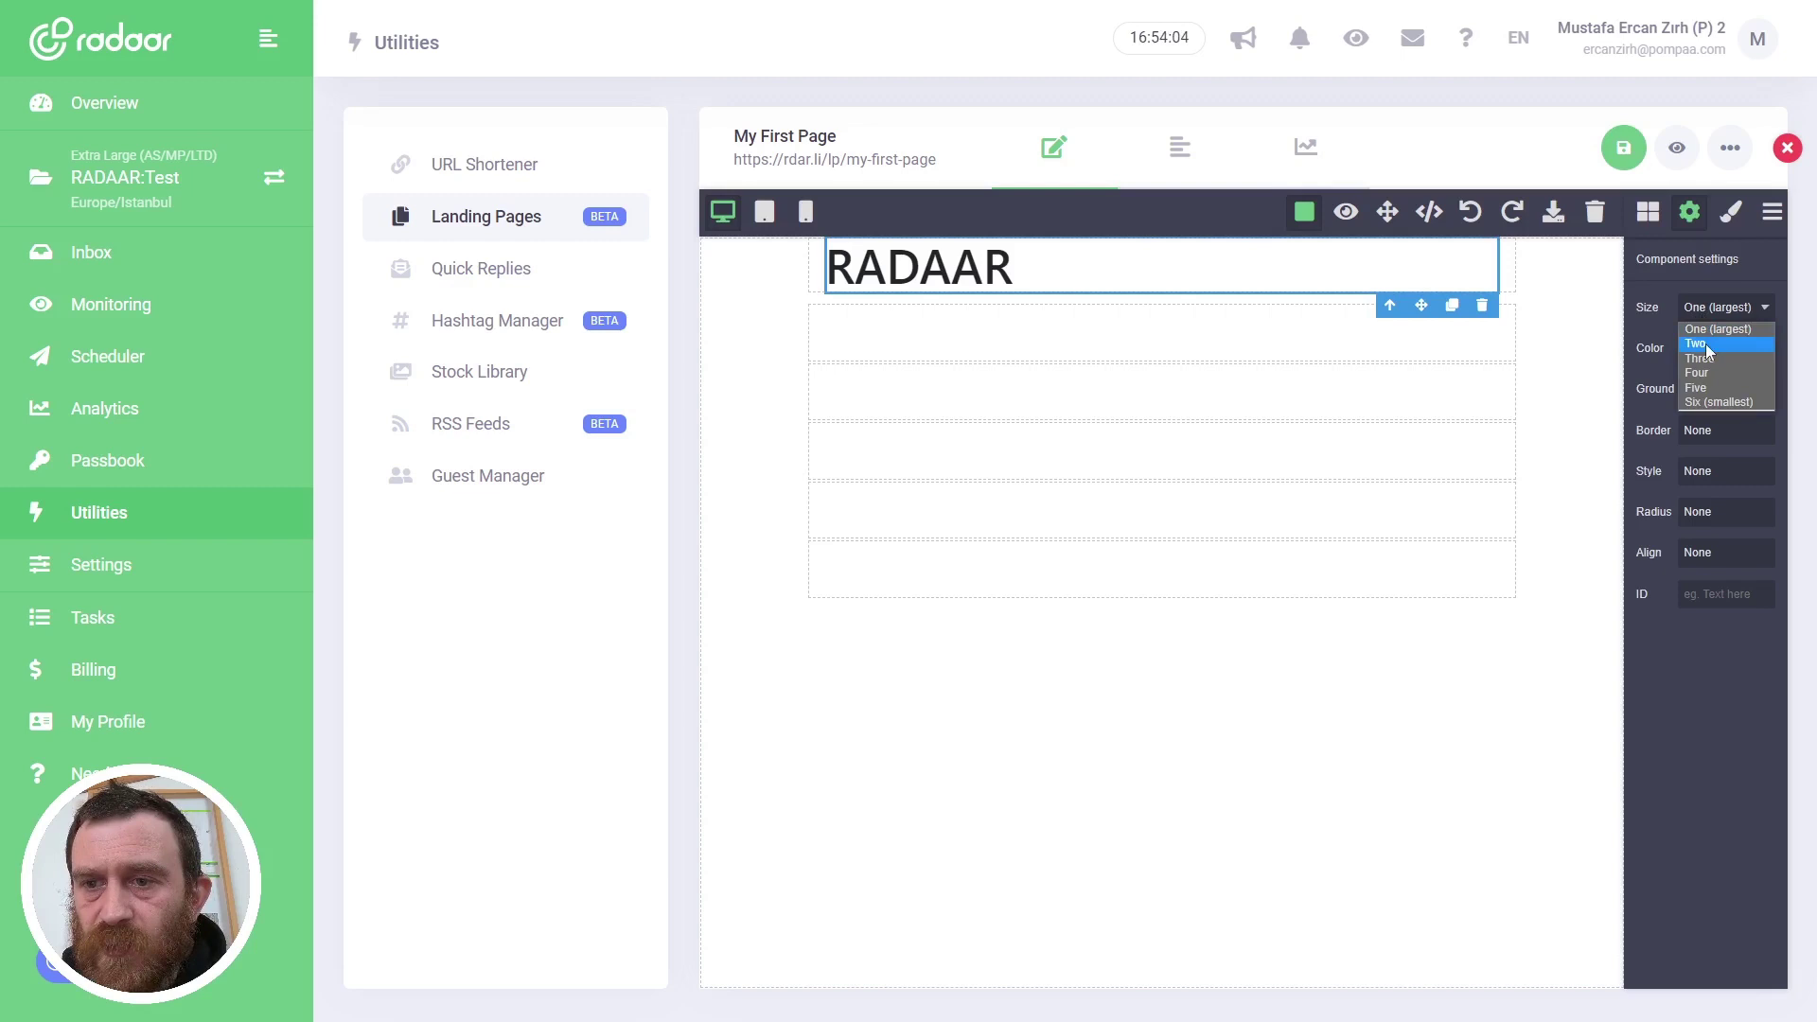
click(1706, 344)
click(1705, 310)
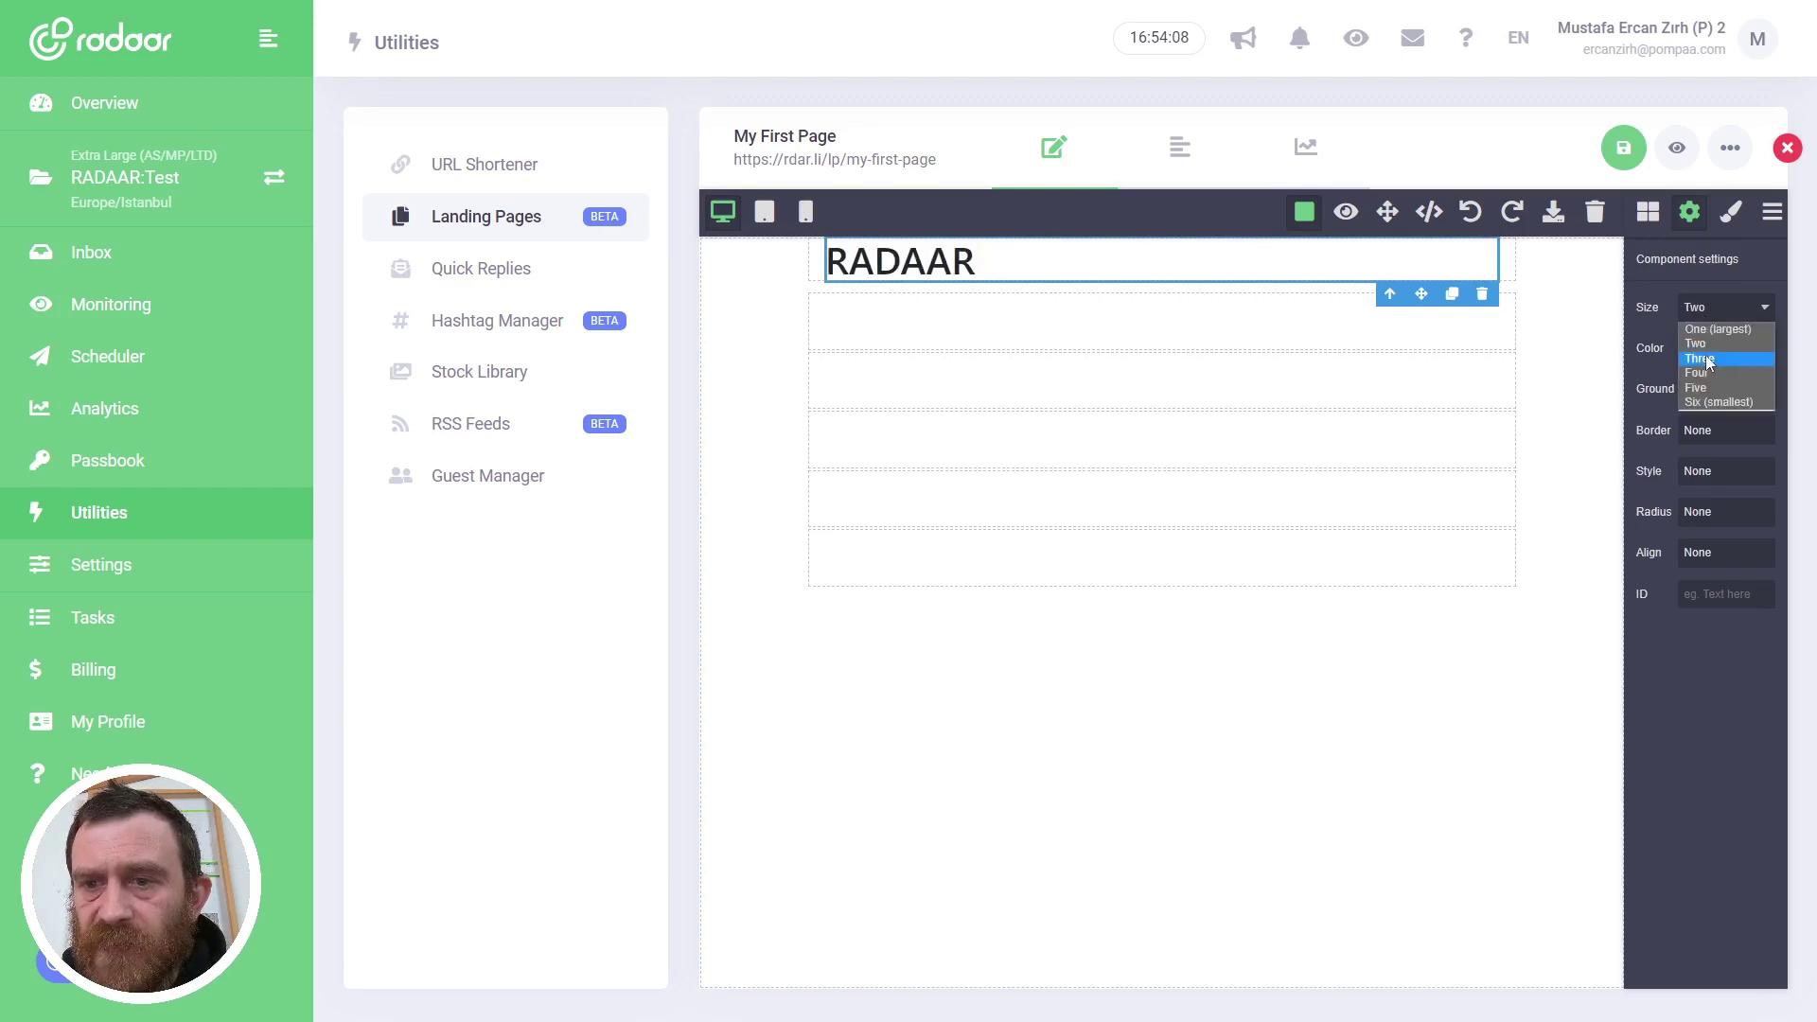
click(1708, 359)
click(1699, 309)
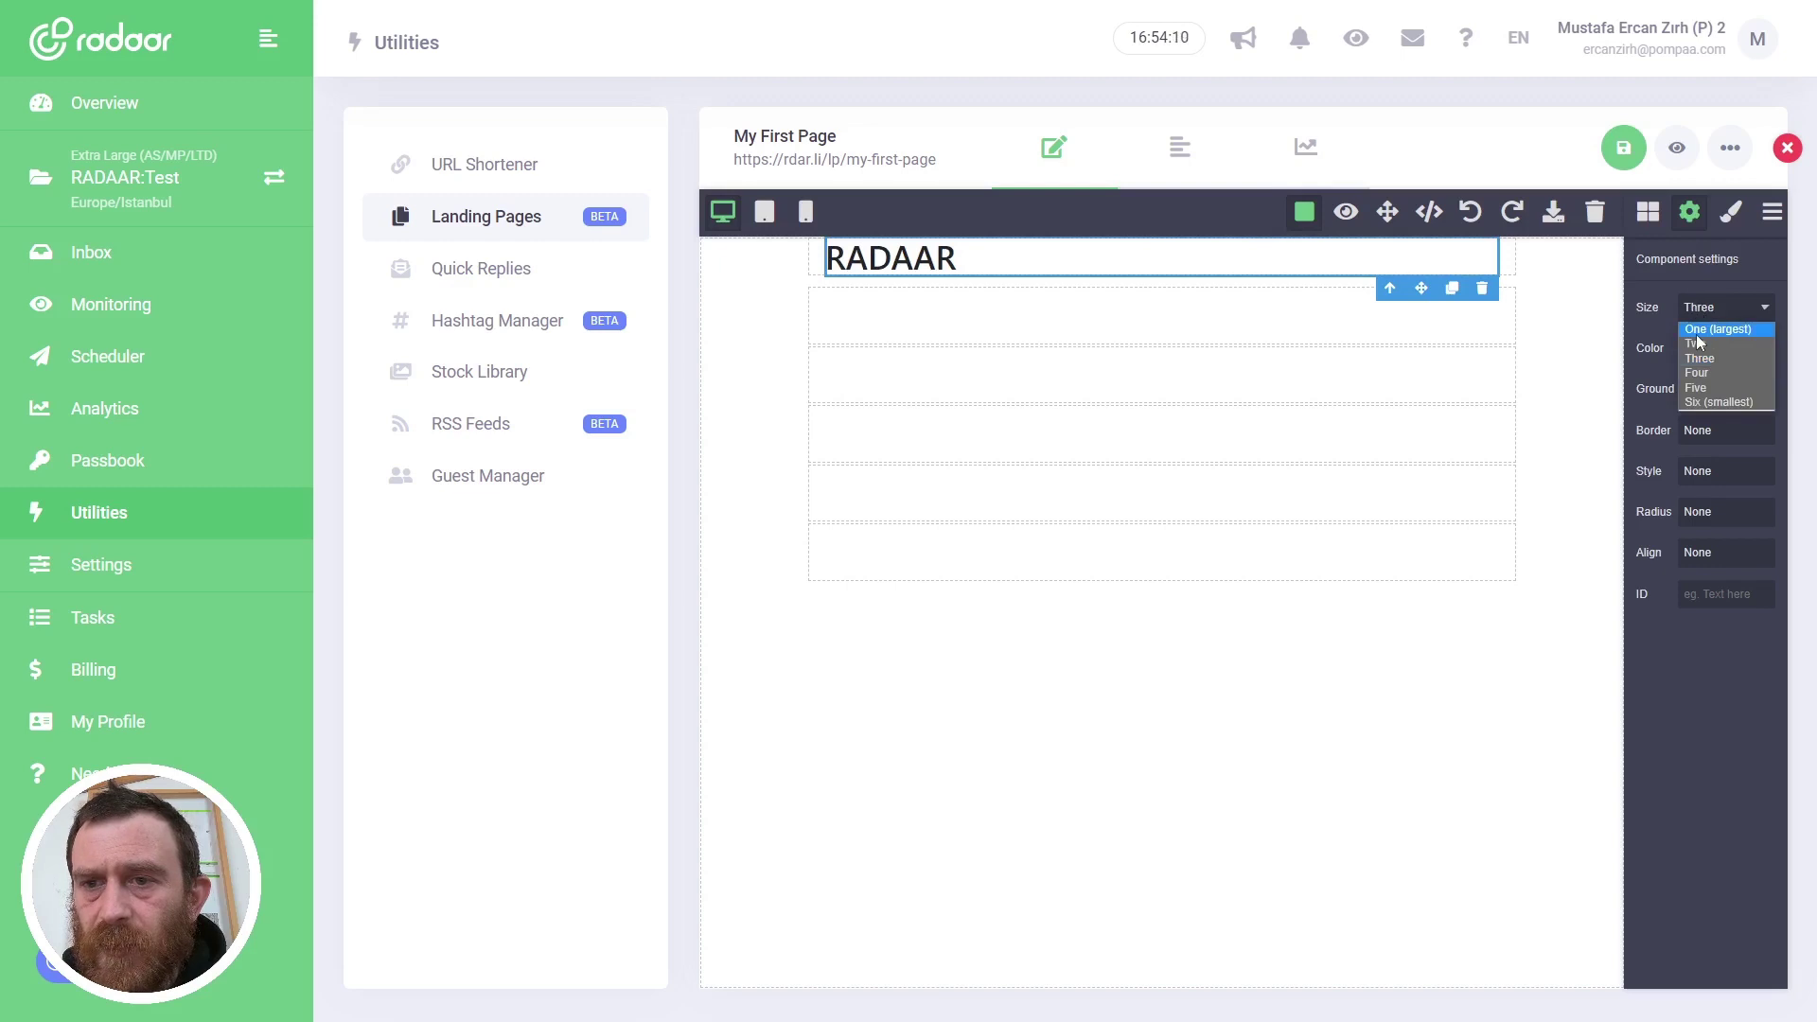
click(1696, 333)
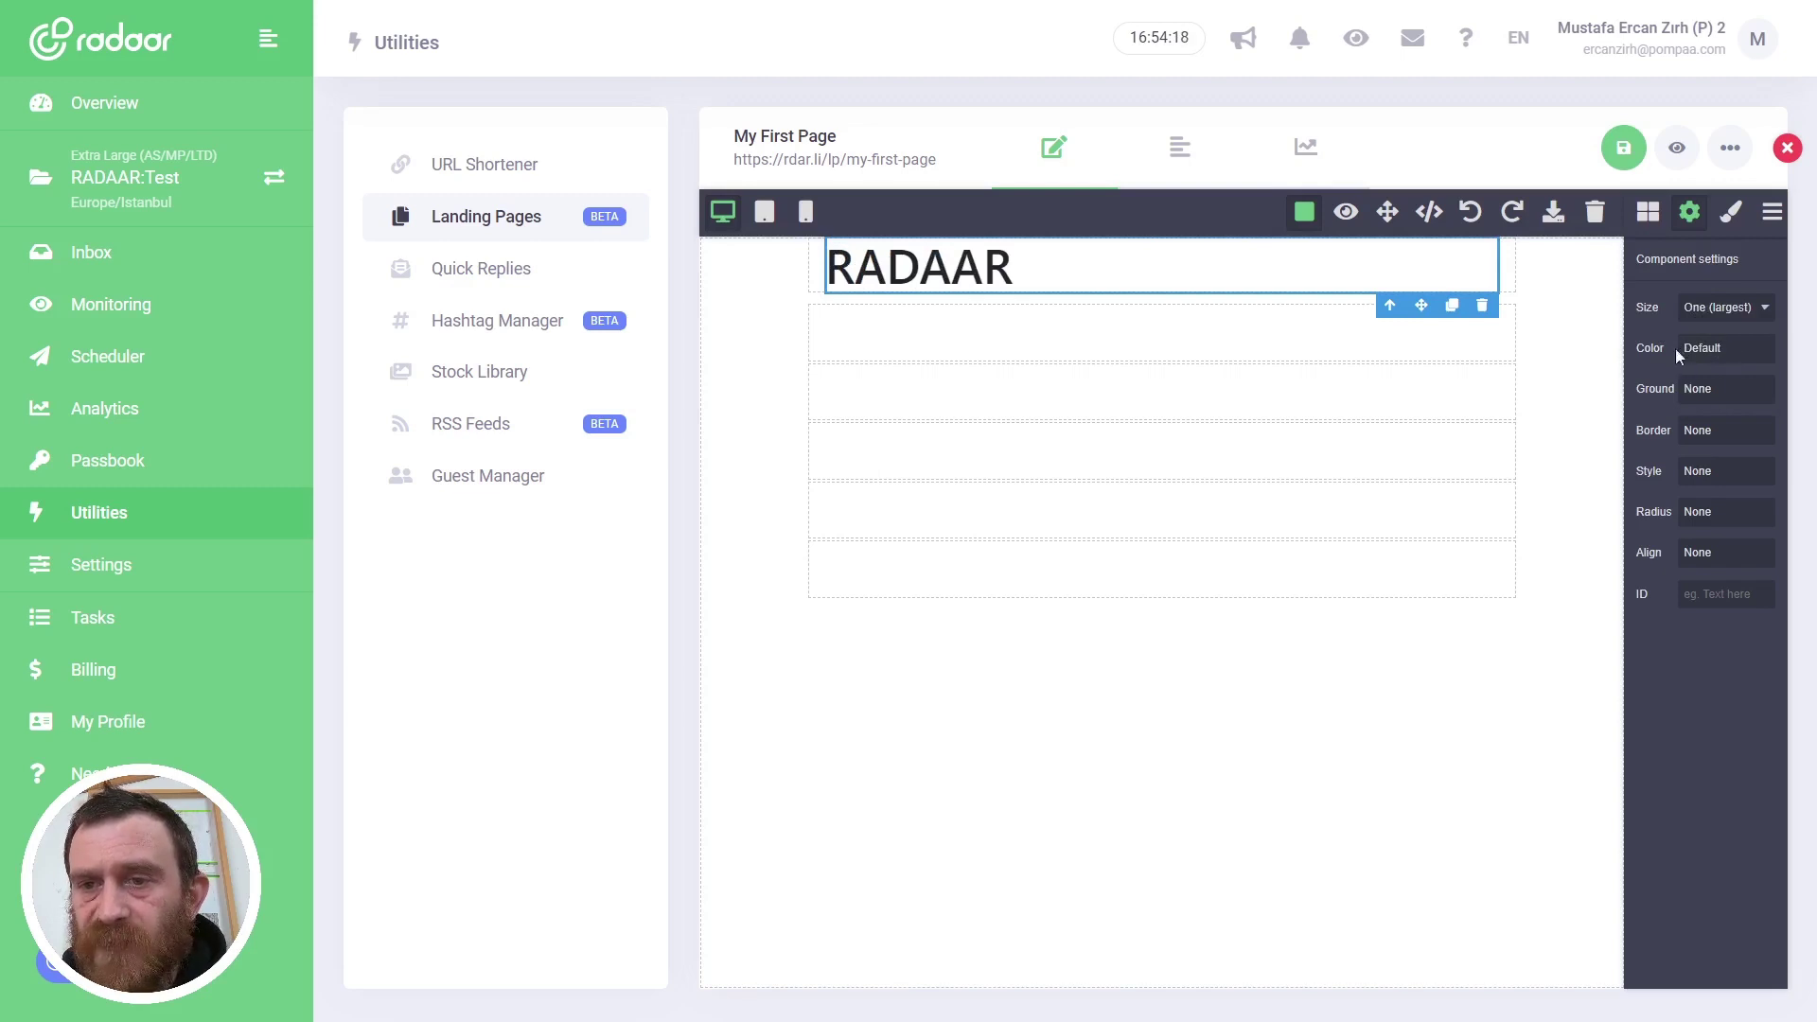
Step: Set the RADAAR header's color to Success and its alignment to Center, and save the page
click(1718, 356)
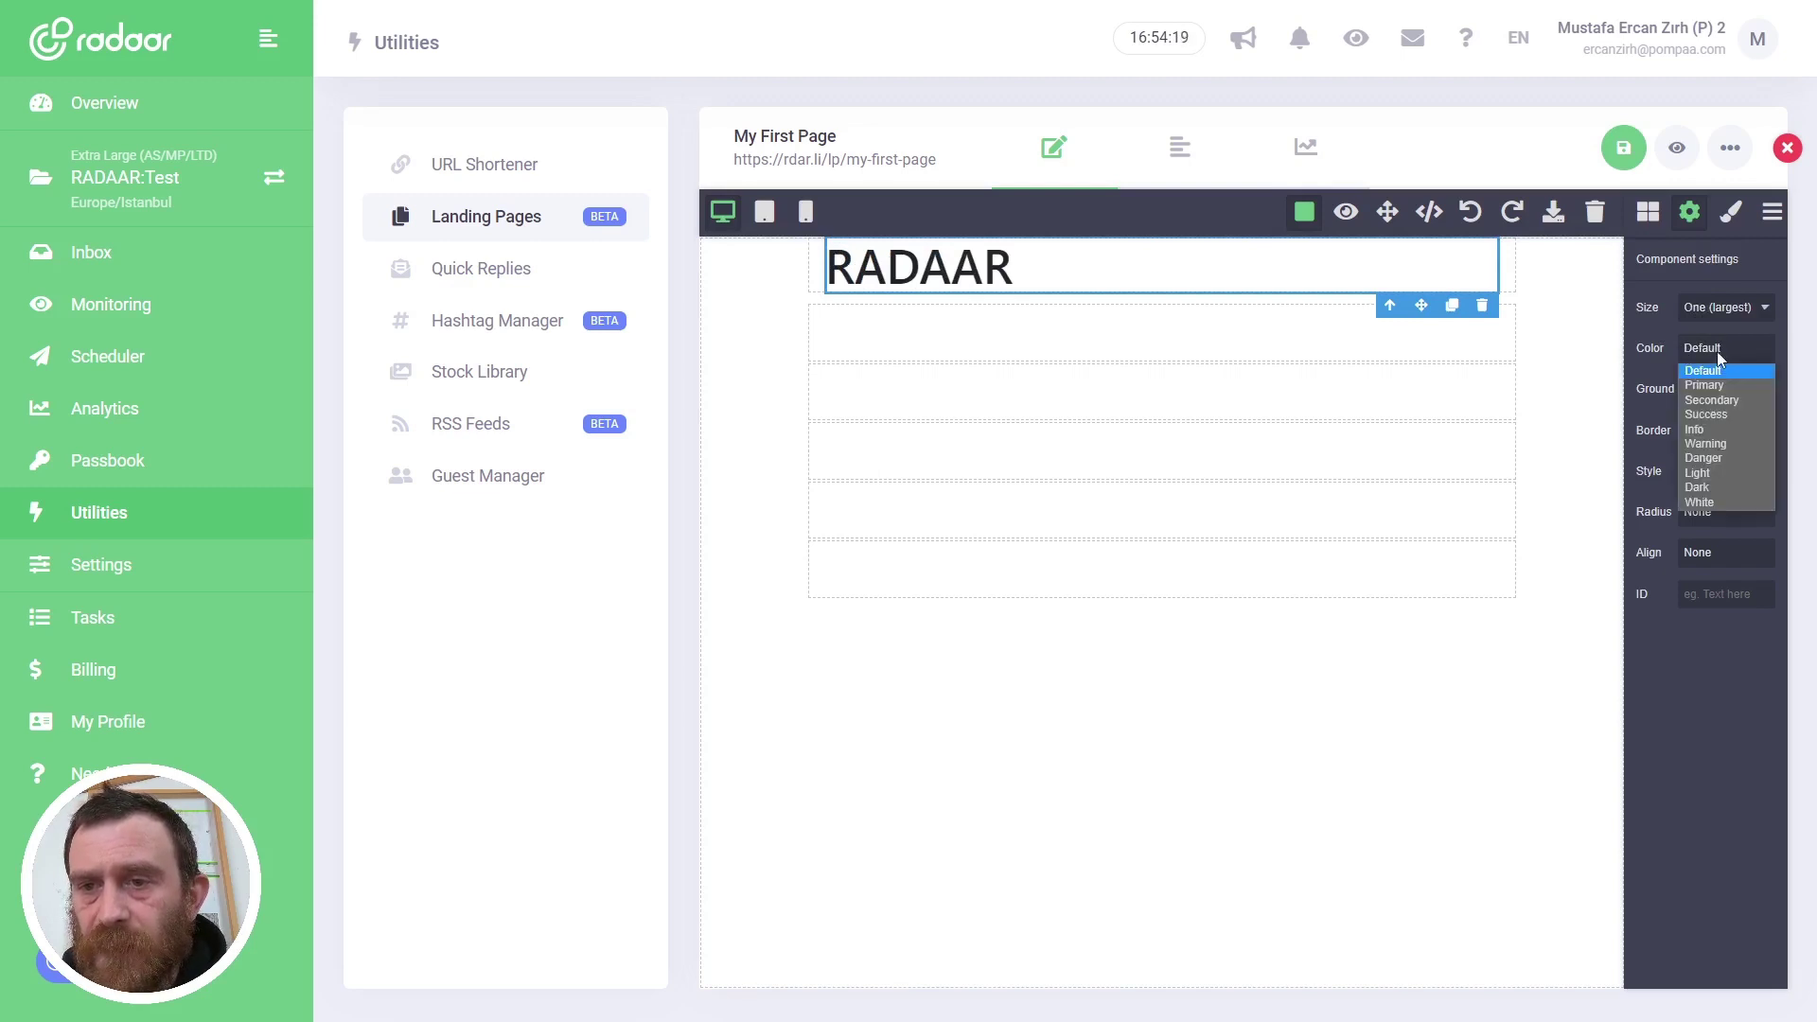
click(1718, 413)
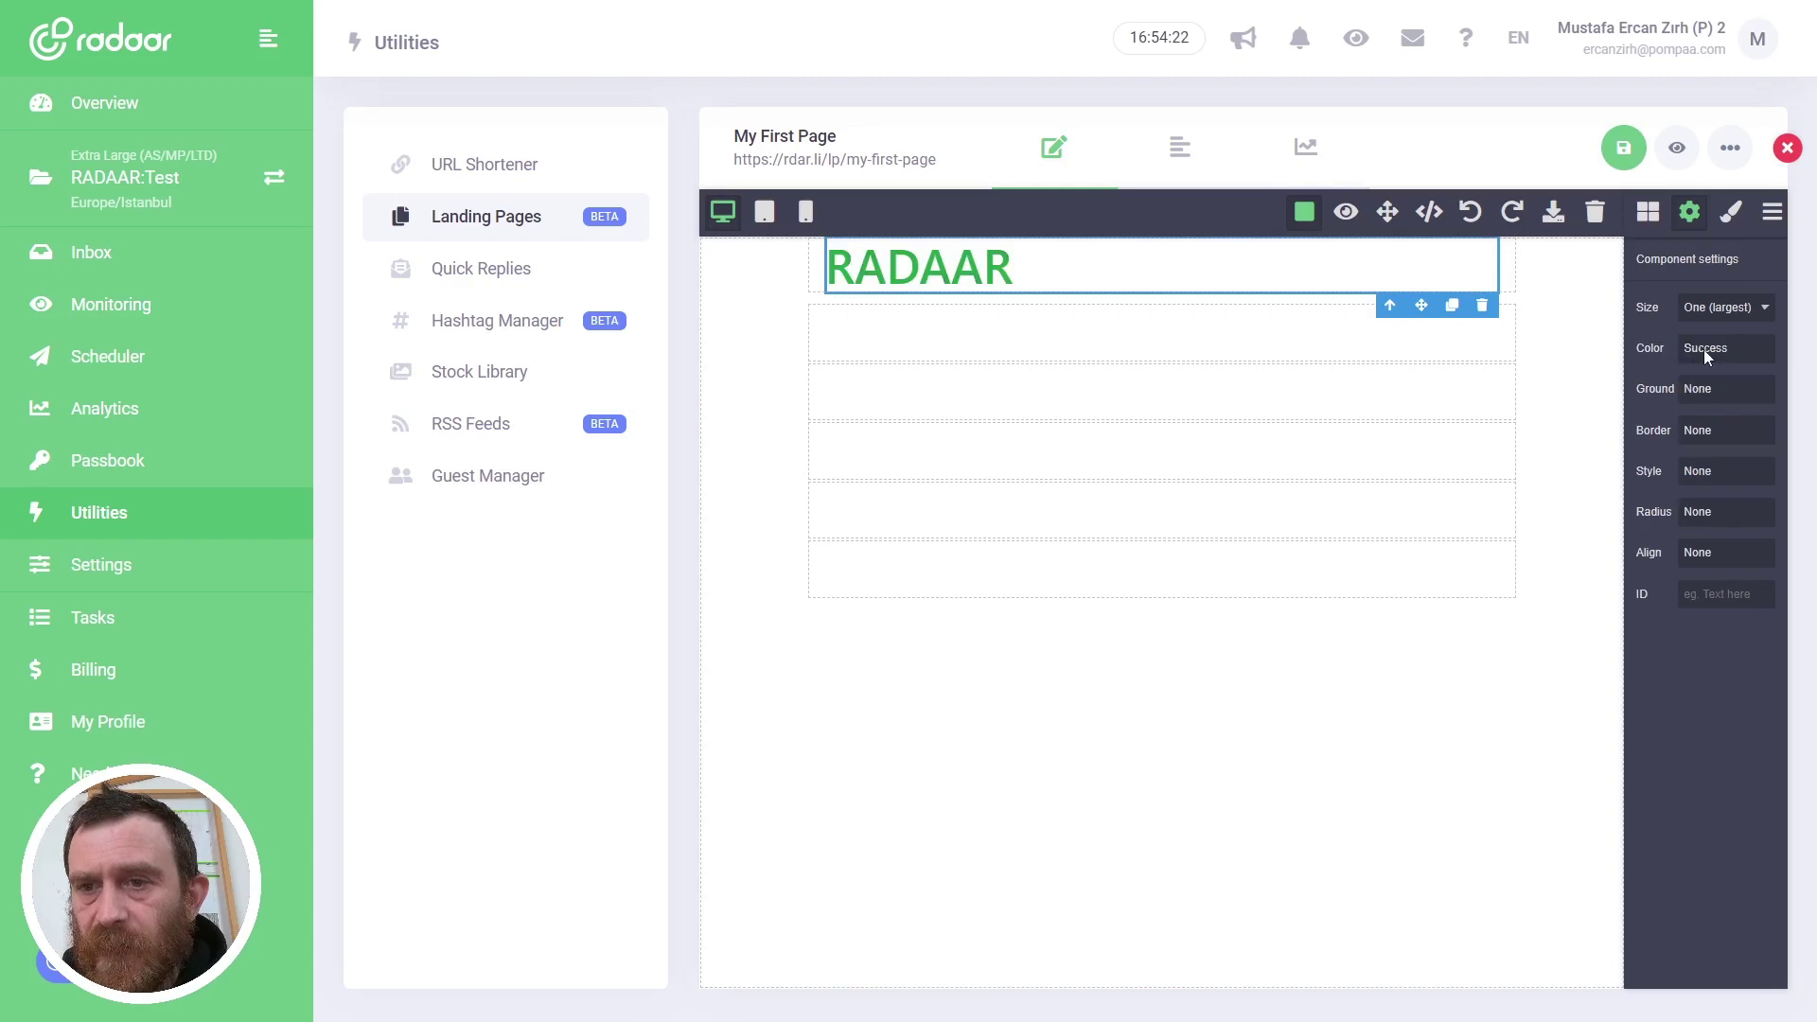
click(1704, 557)
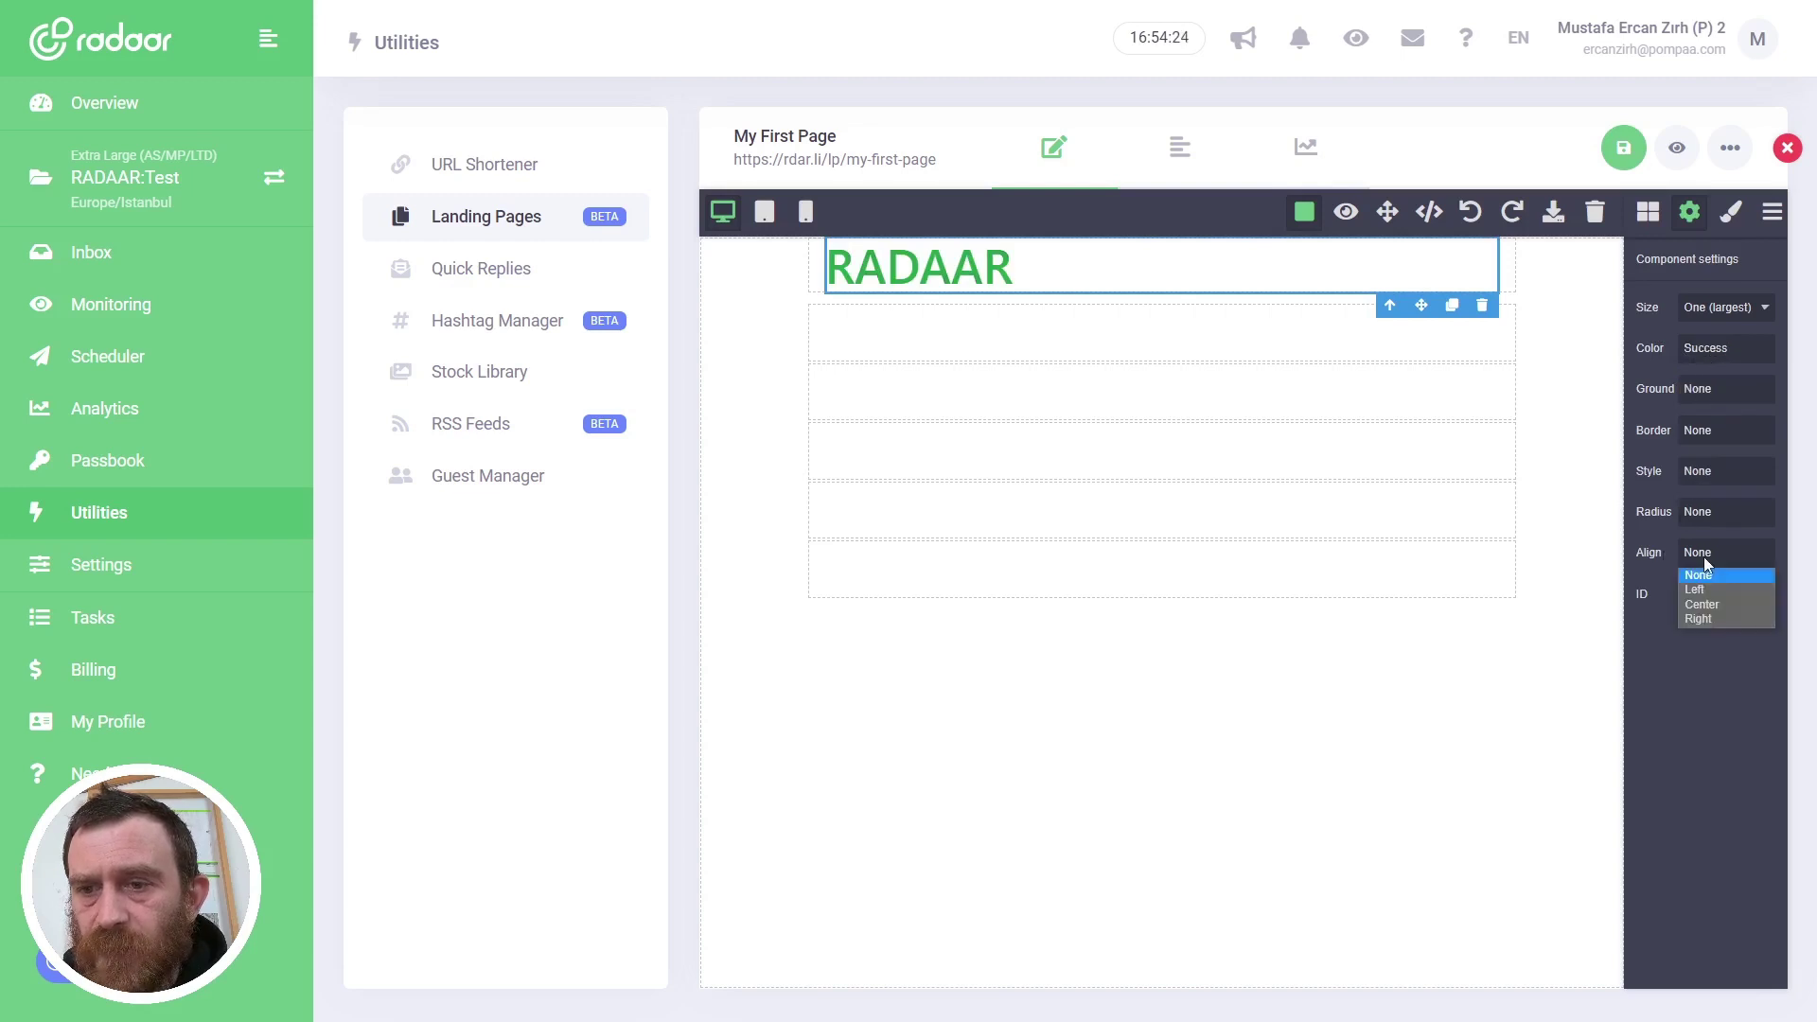
click(1714, 614)
click(1623, 148)
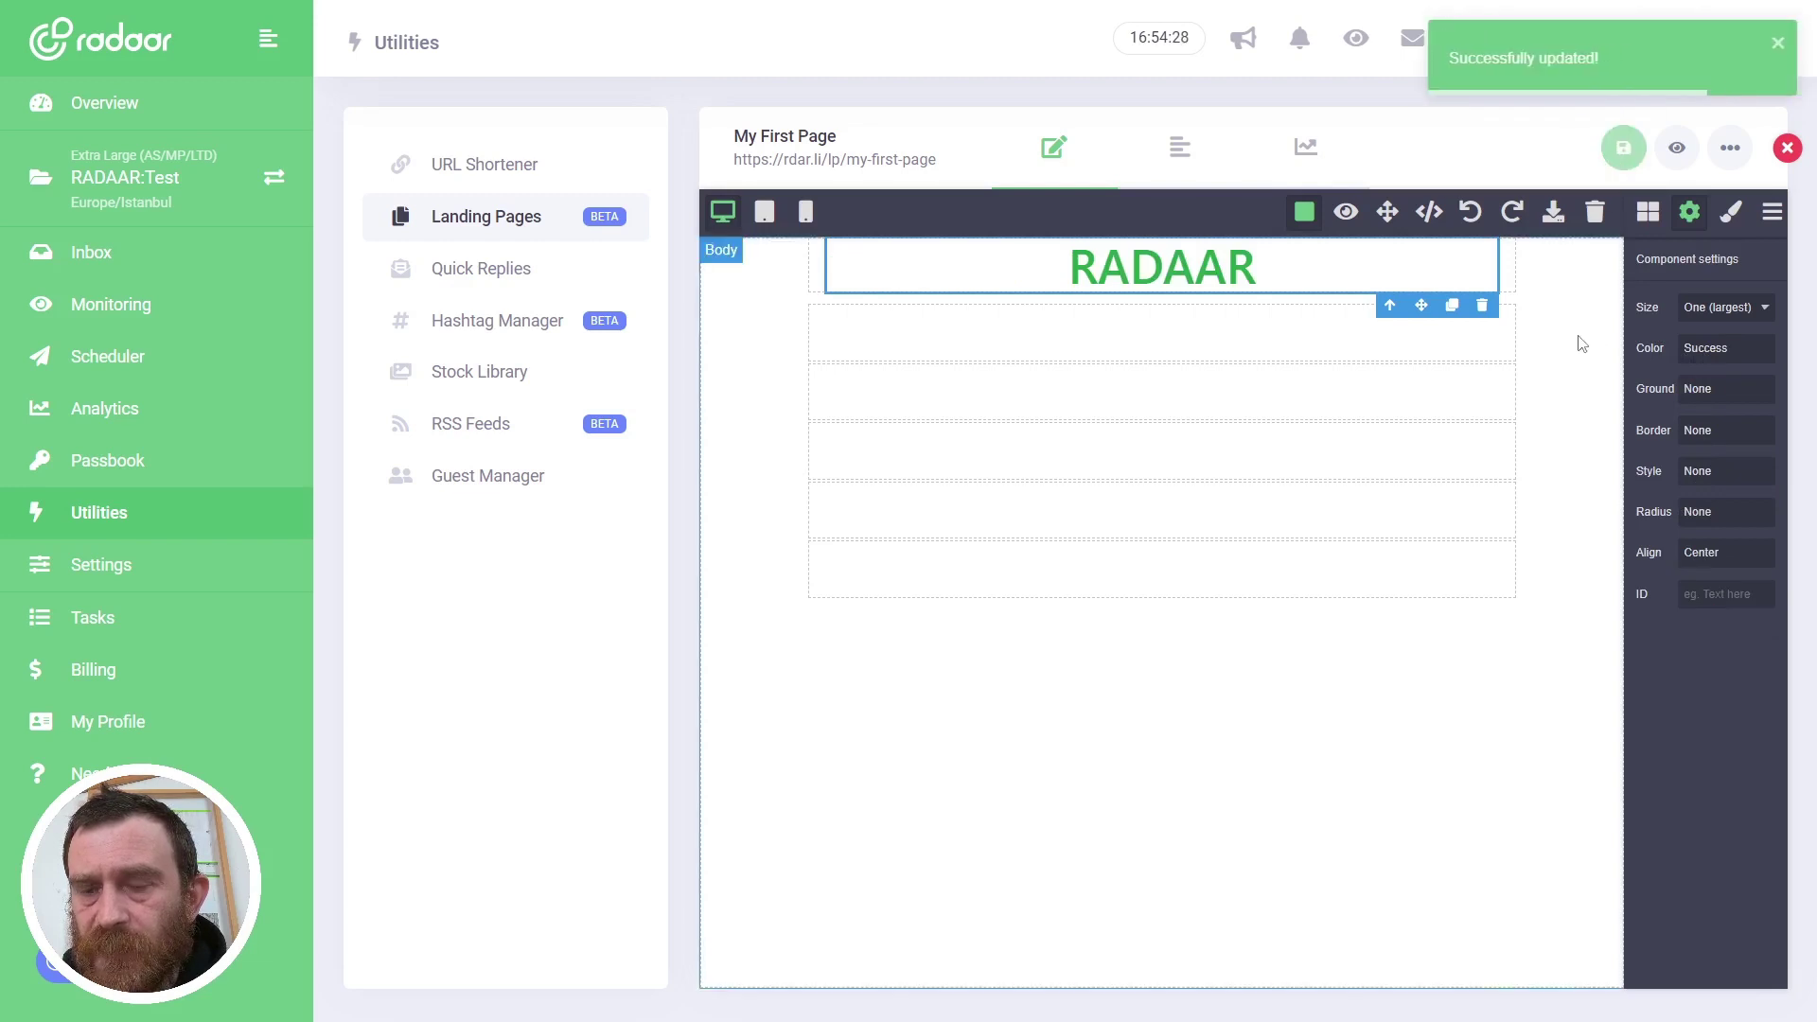
click(1580, 343)
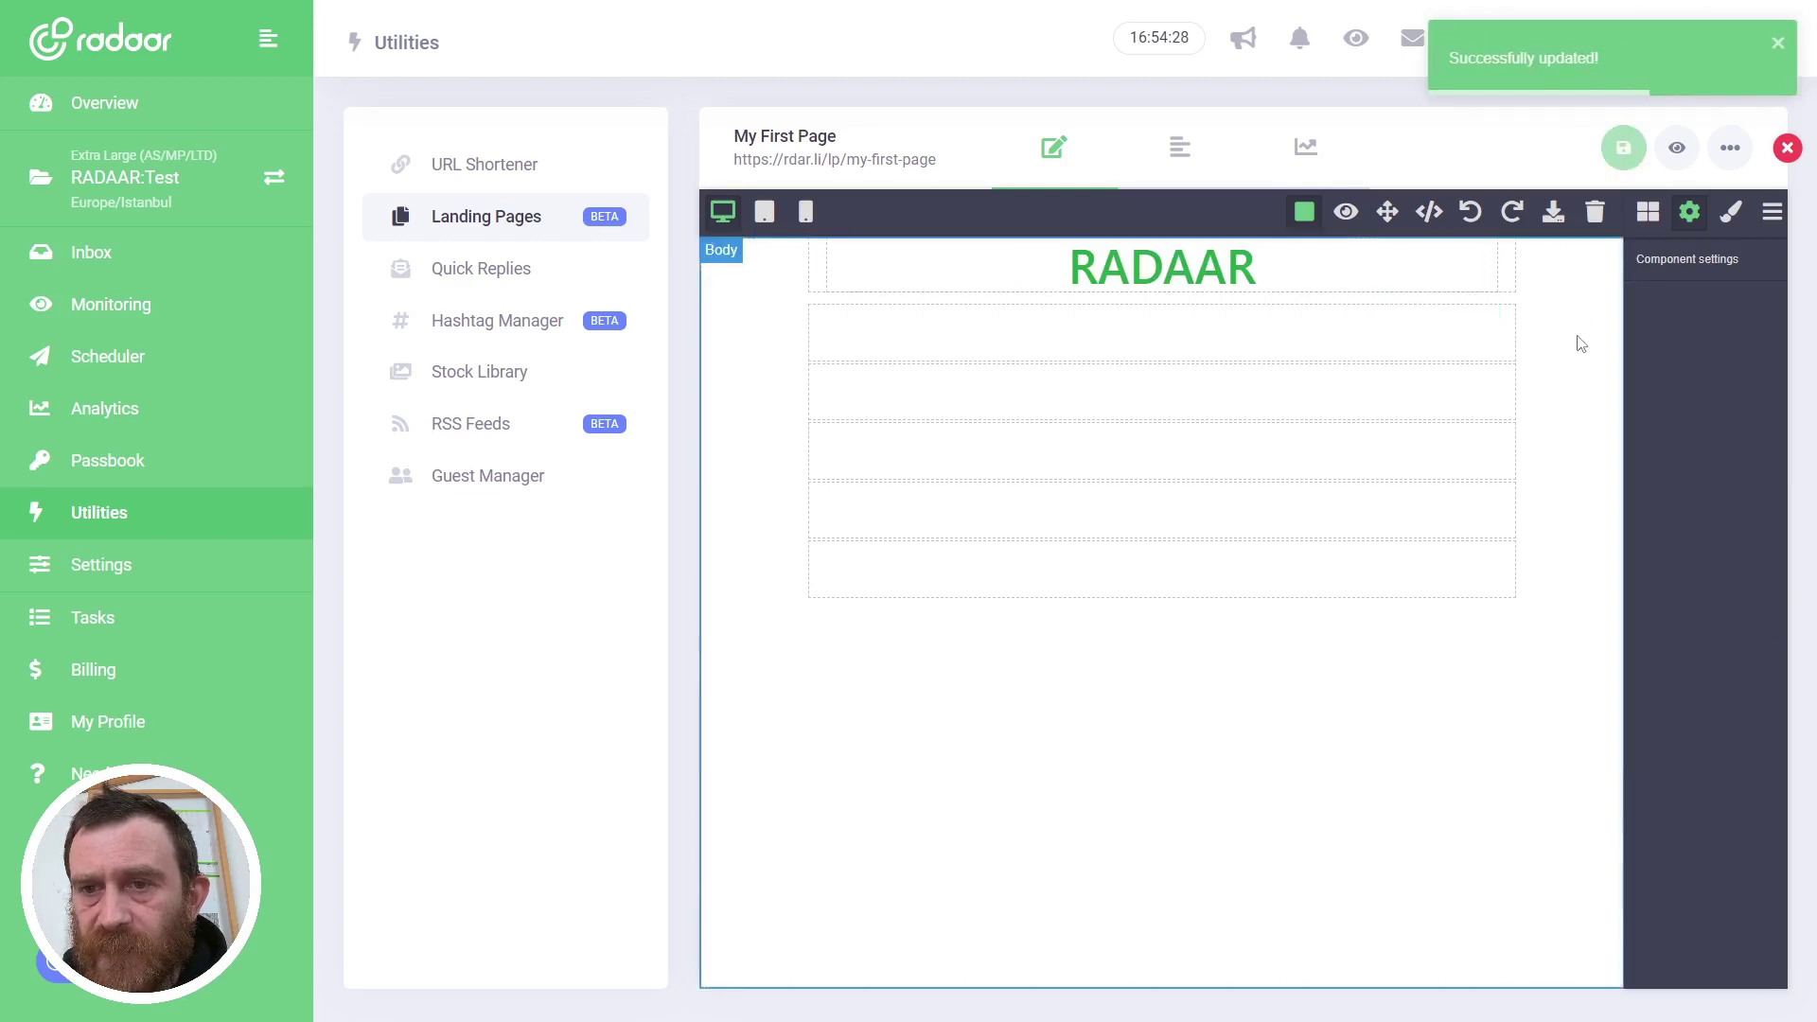
Step: Add an Image block to the second container, using the uploaded file landscape.jpg
click(1655, 218)
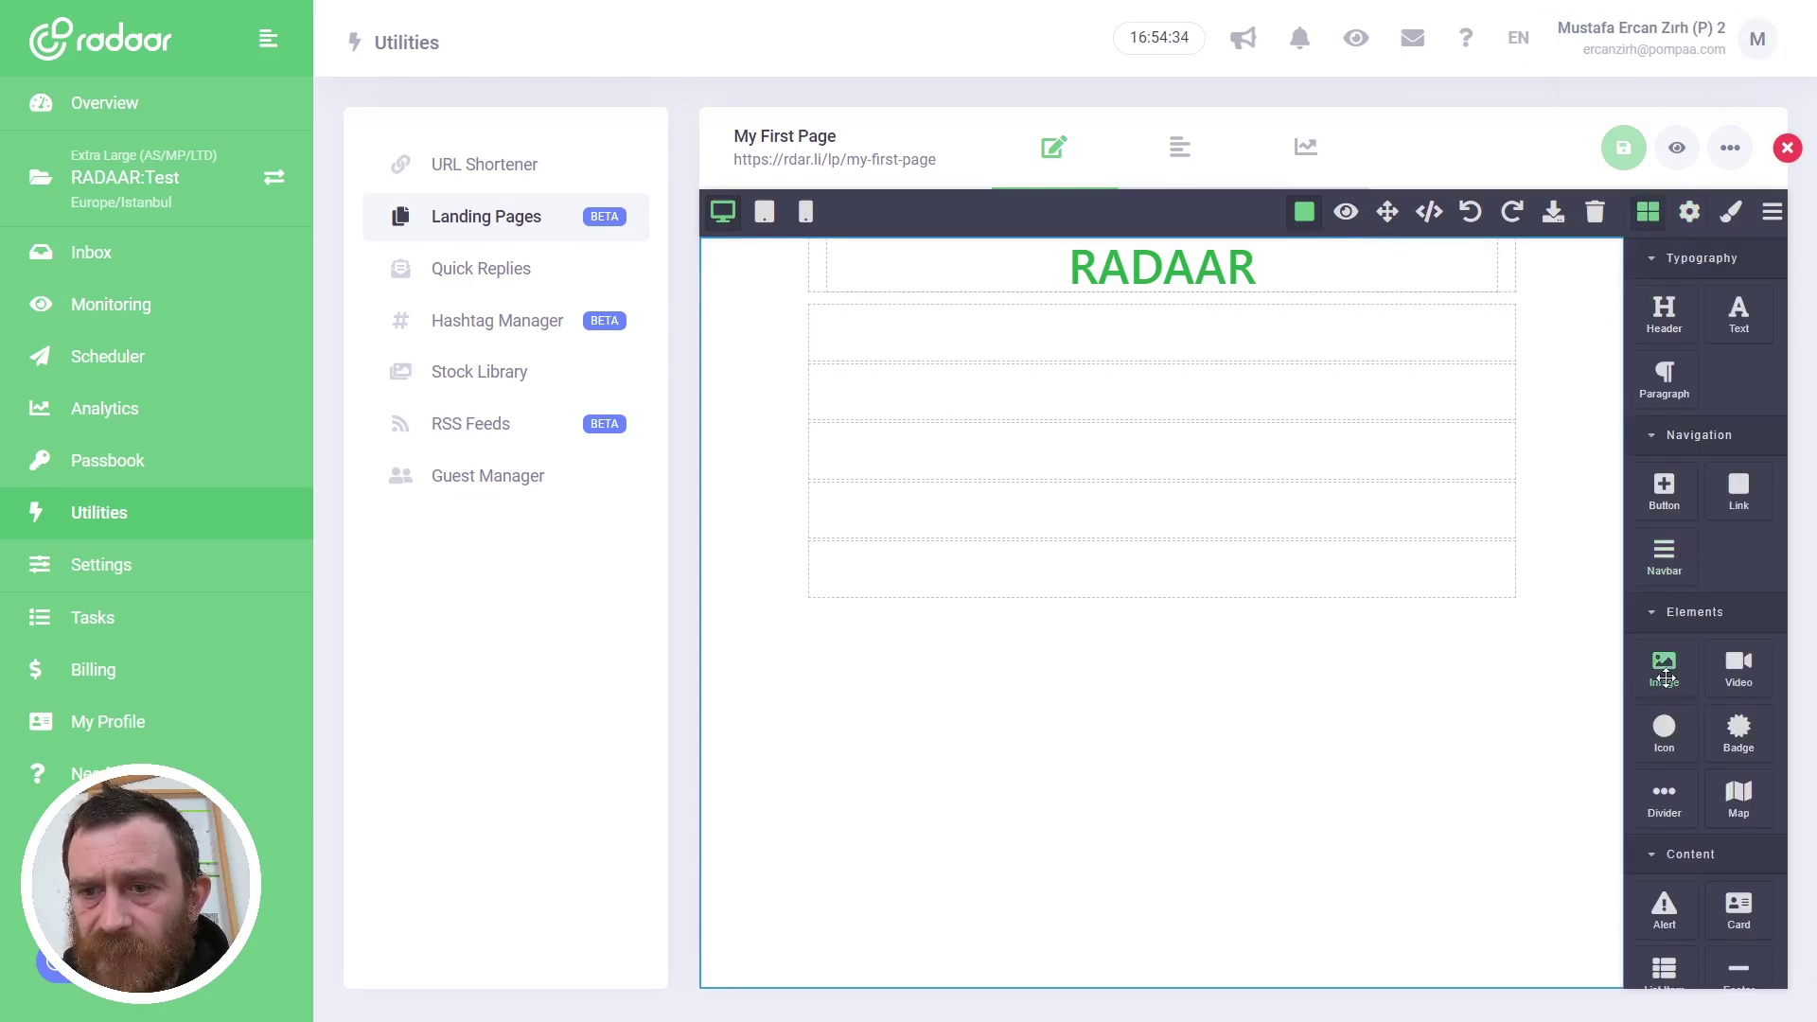
drag(1666, 678, 1227, 347)
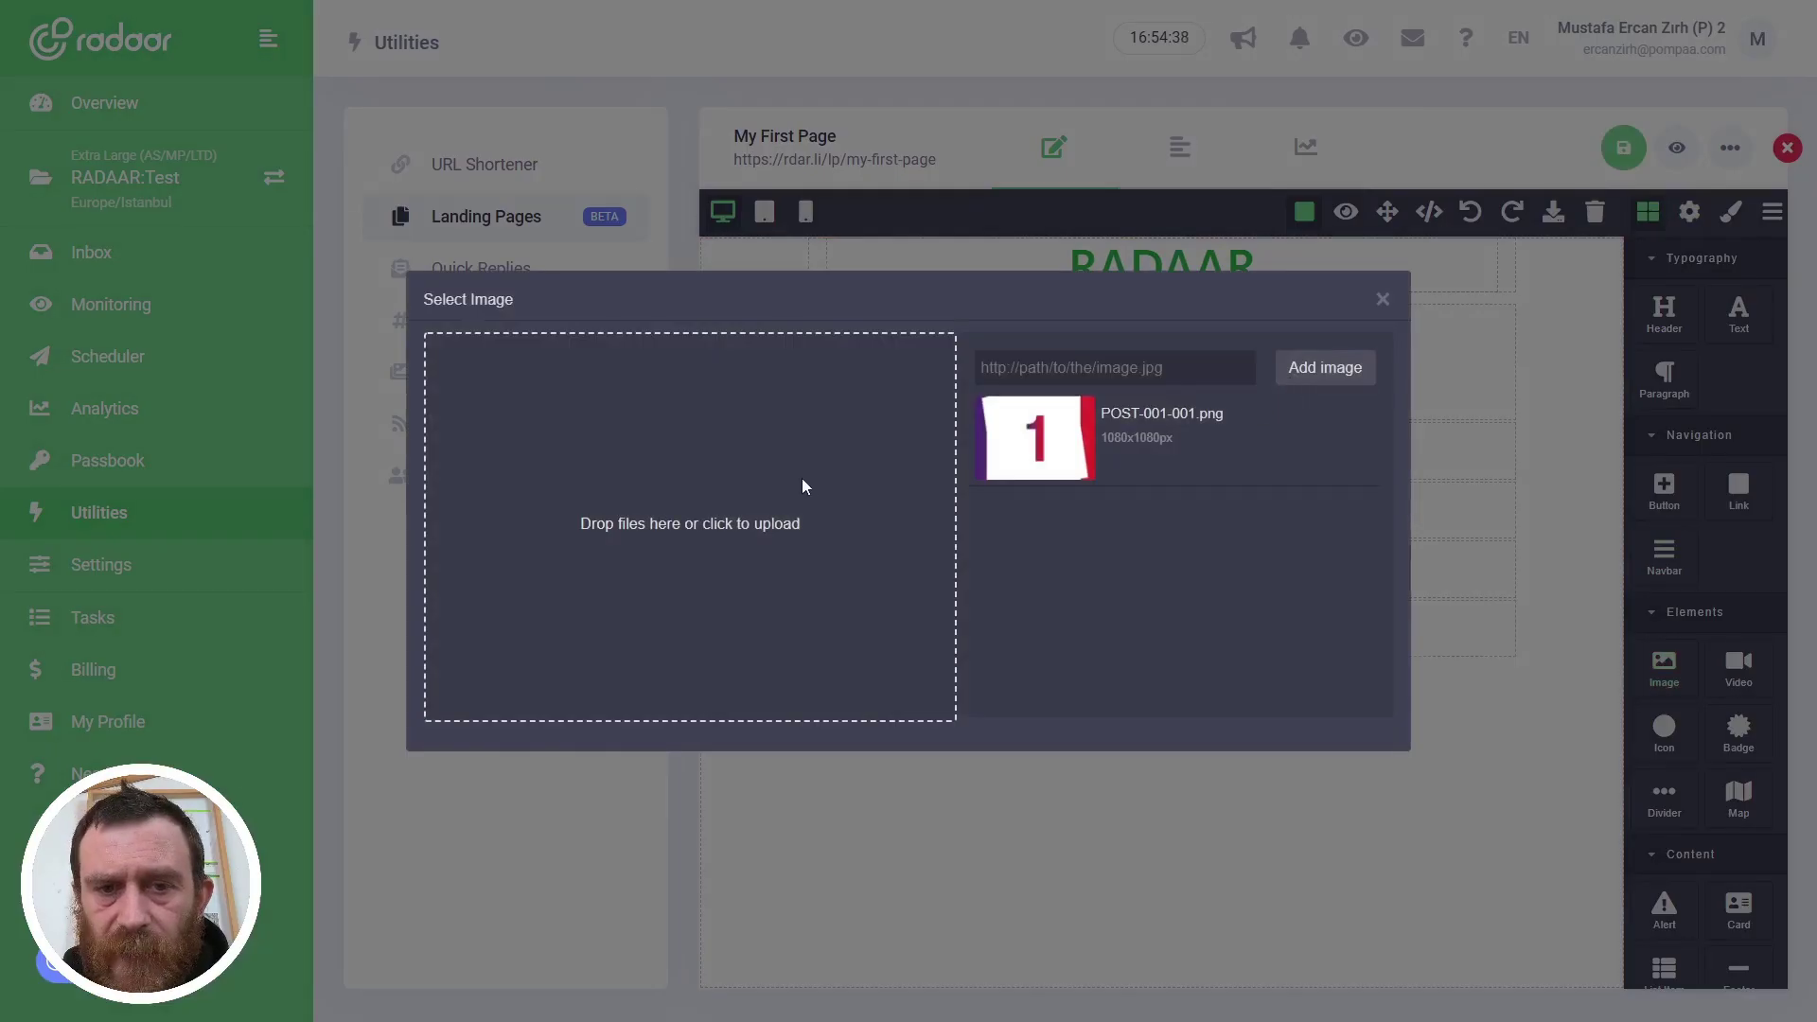
click(803, 486)
double_click(343, 337)
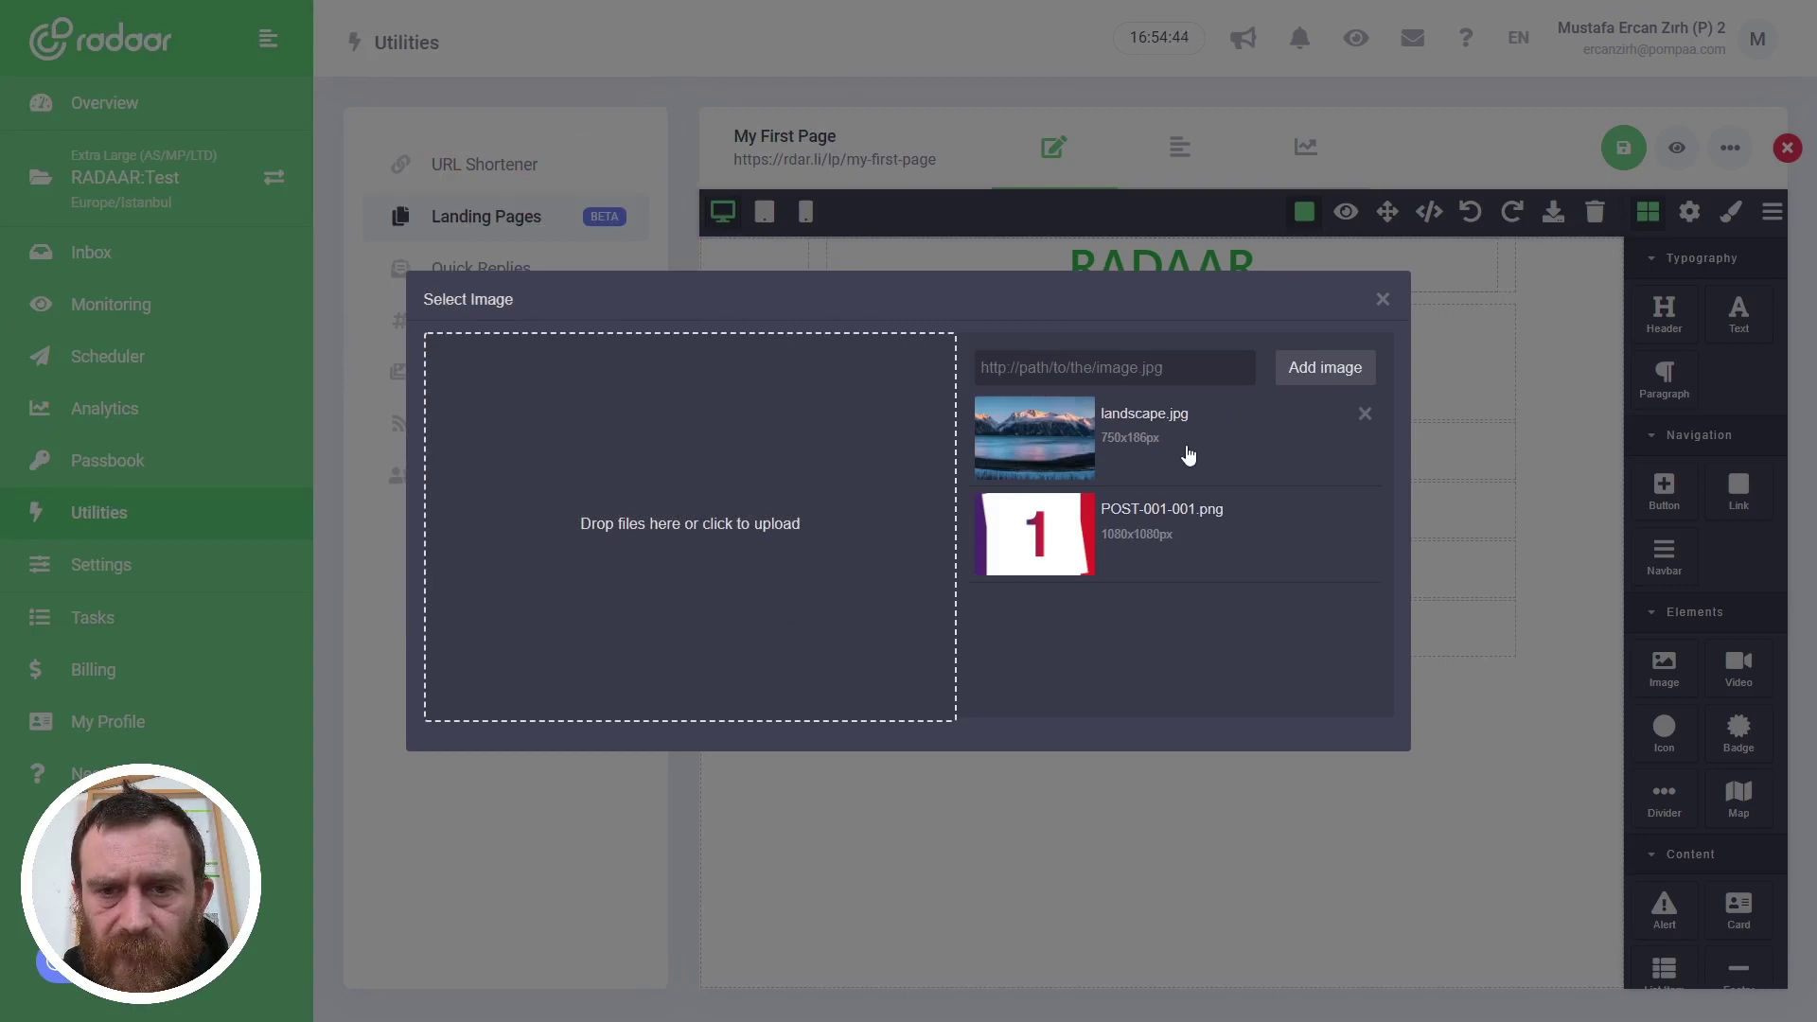
click(1189, 456)
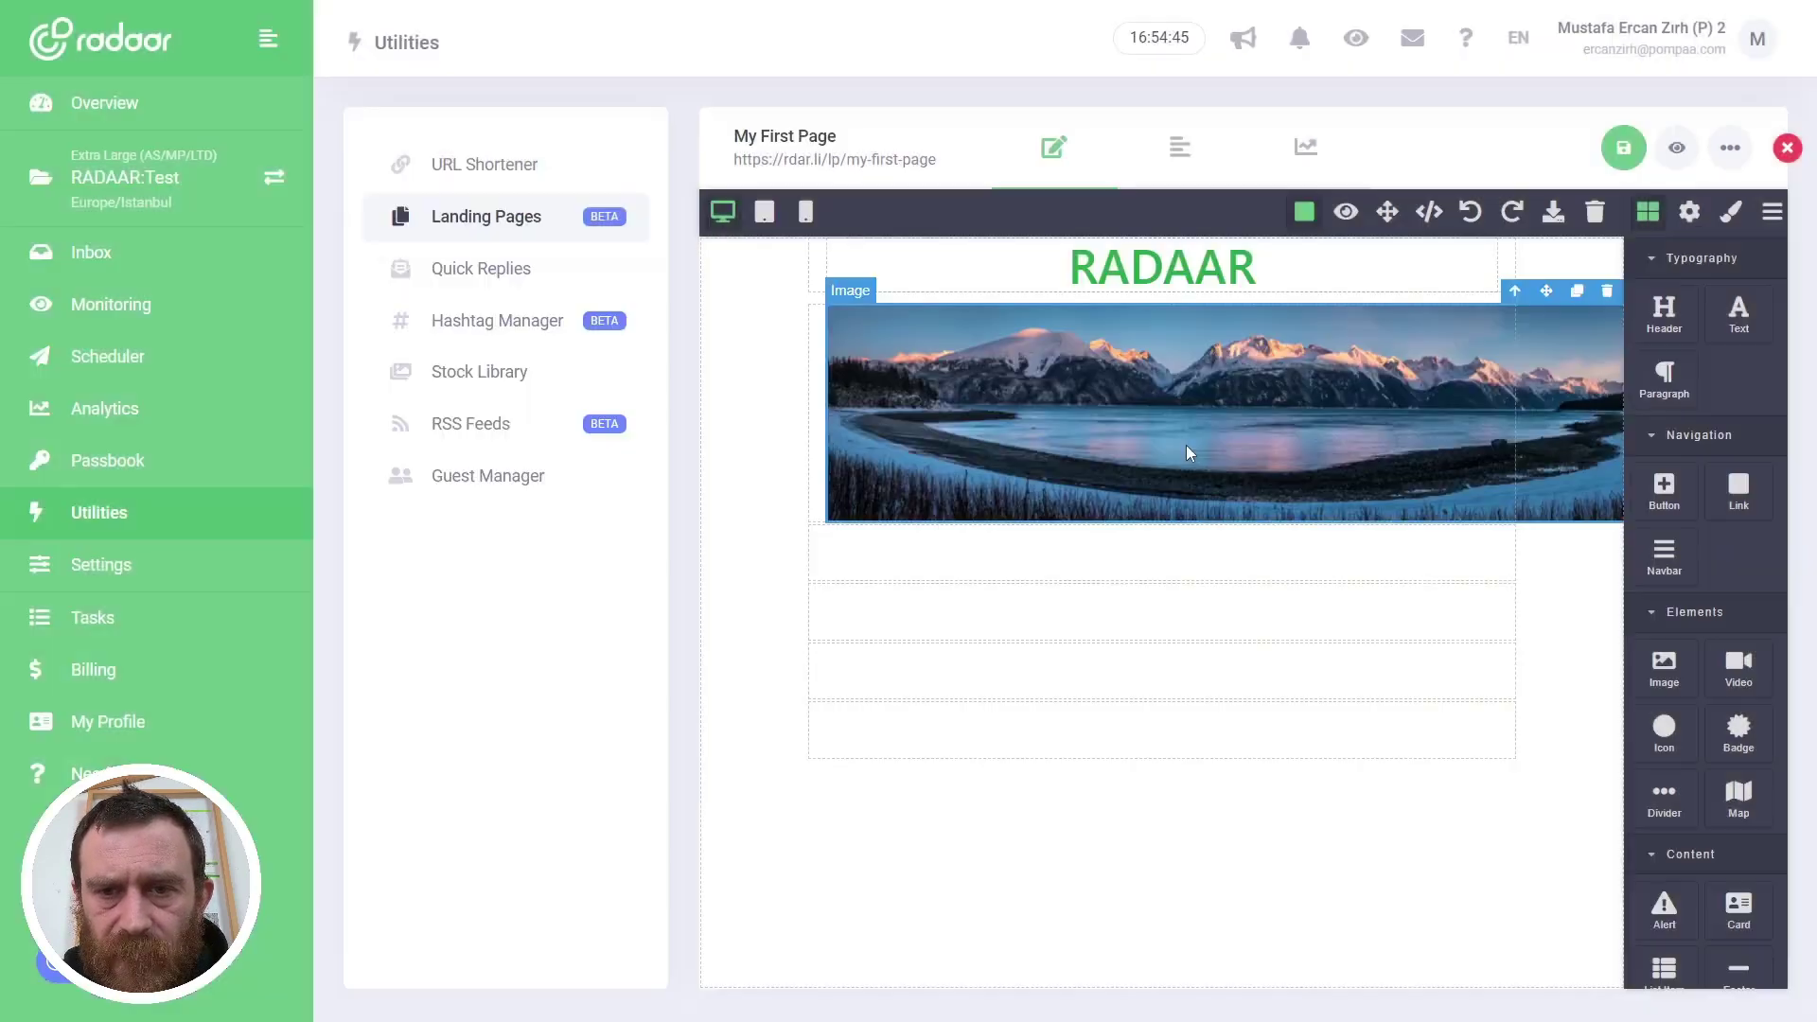
Step: Set the landscape image's width to 100% so it fits its container
click(1240, 422)
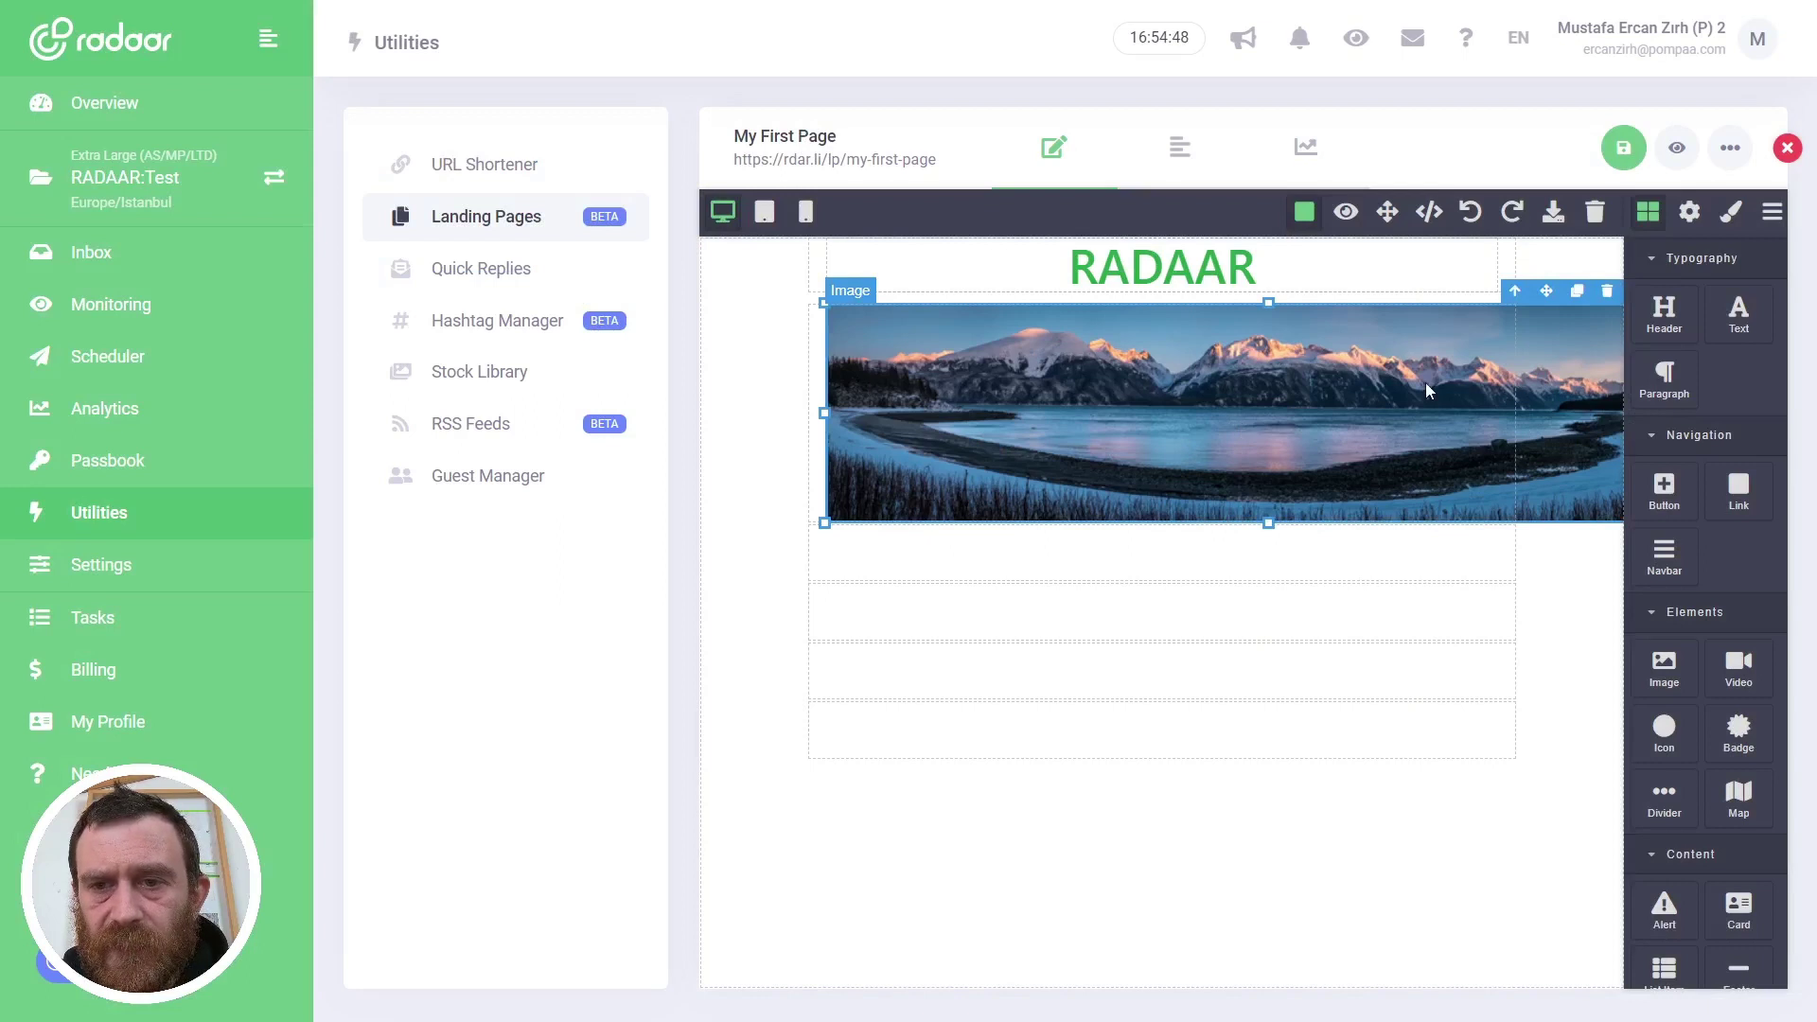
click(1731, 214)
scroll(1717, 544, down, 3)
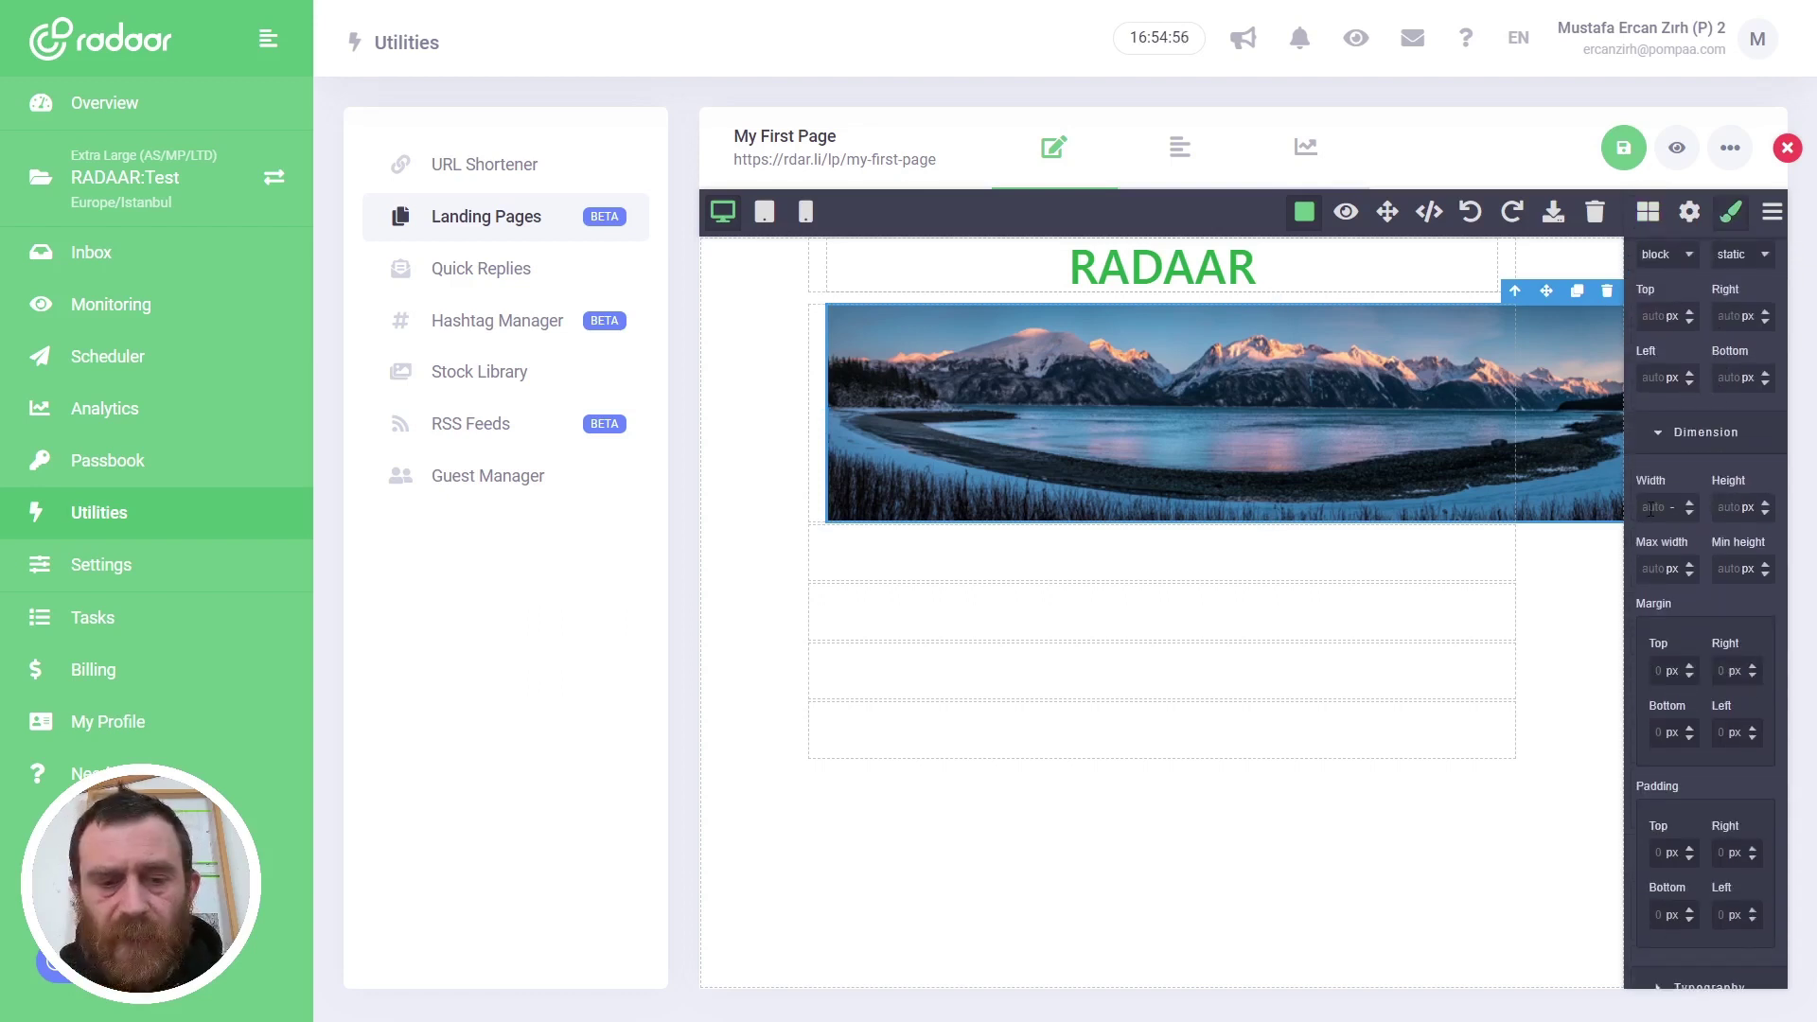
click(1651, 508)
text(100%)
key(Return)
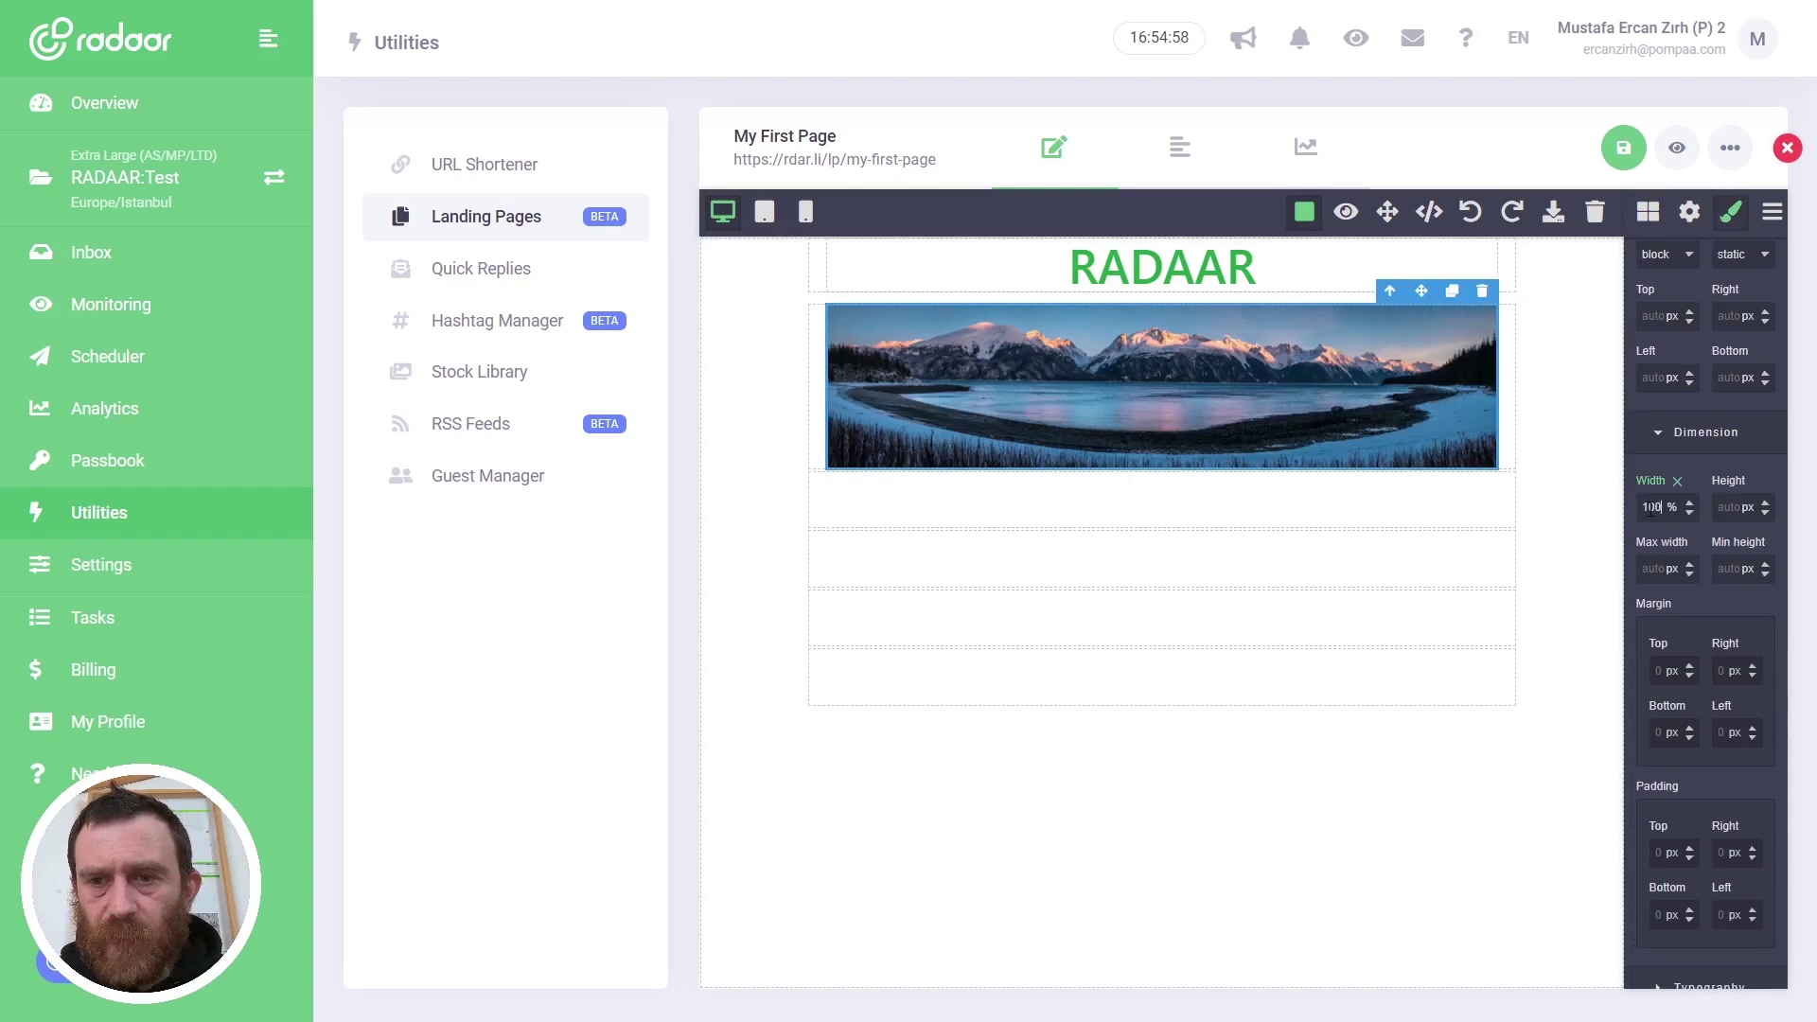
click(1564, 350)
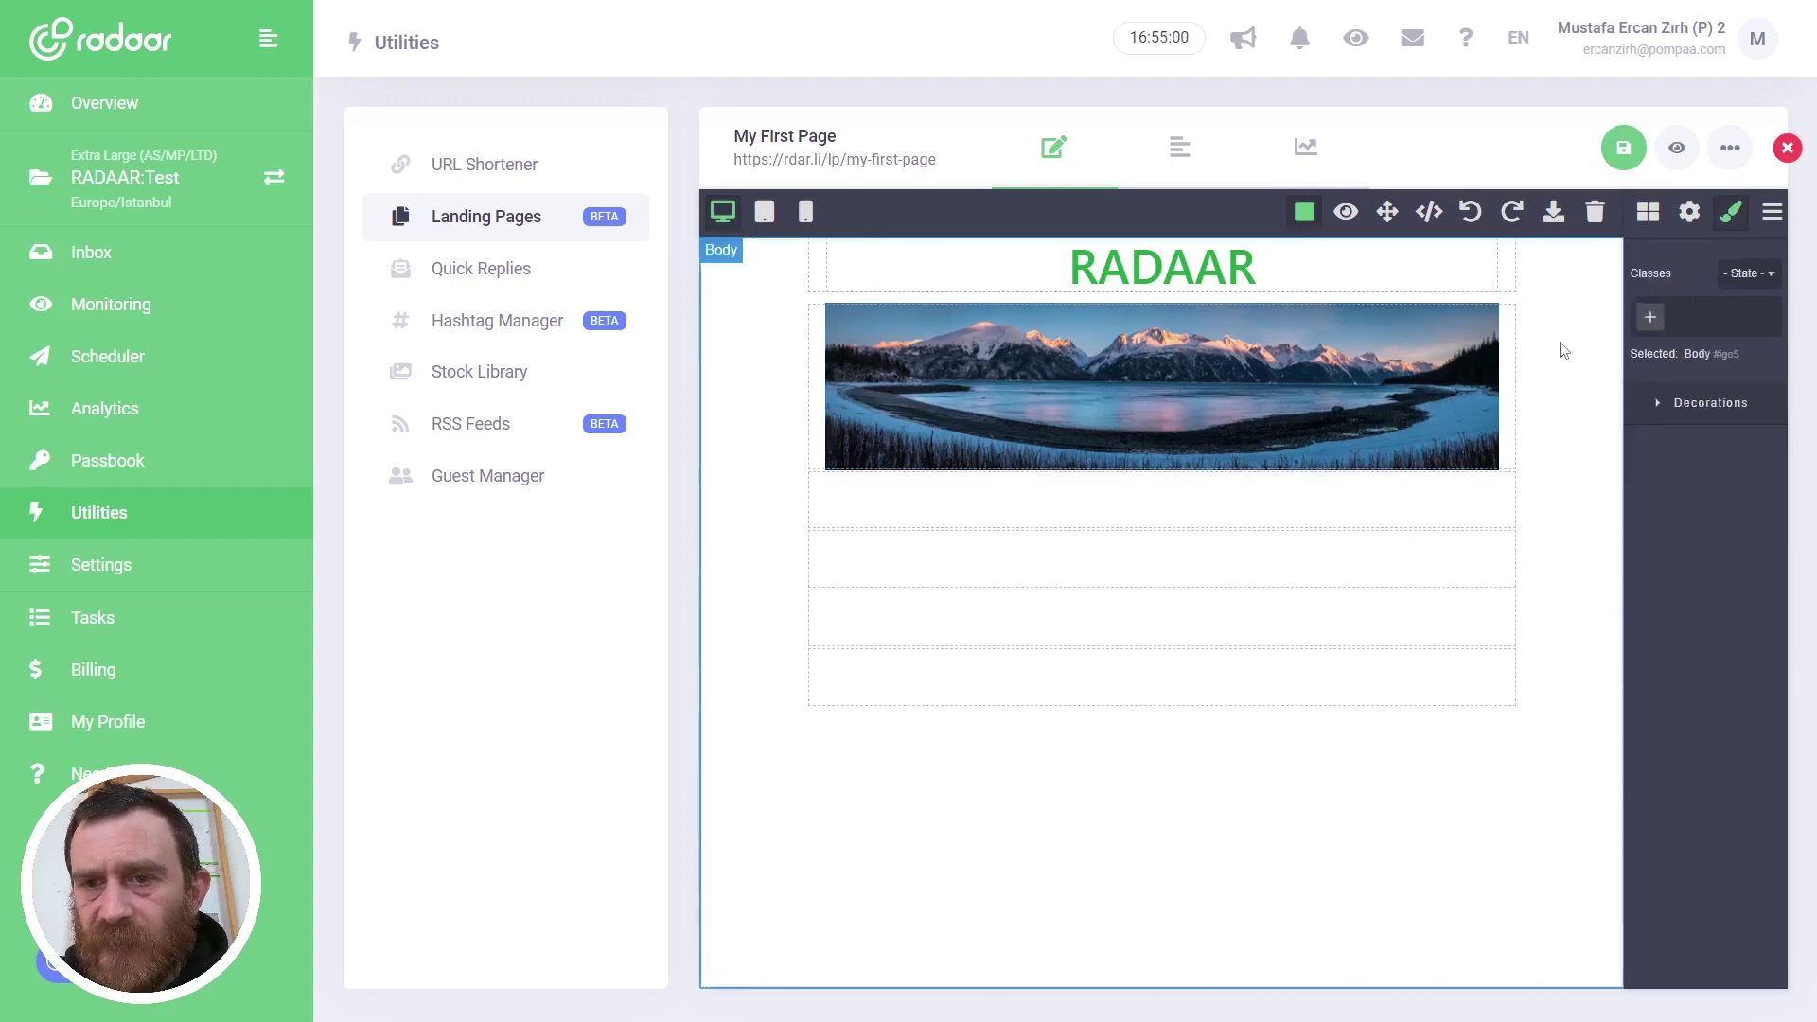
Step: Add an Image Box block to the third container, using the uploaded file POST-001-001.png as its image
click(1649, 213)
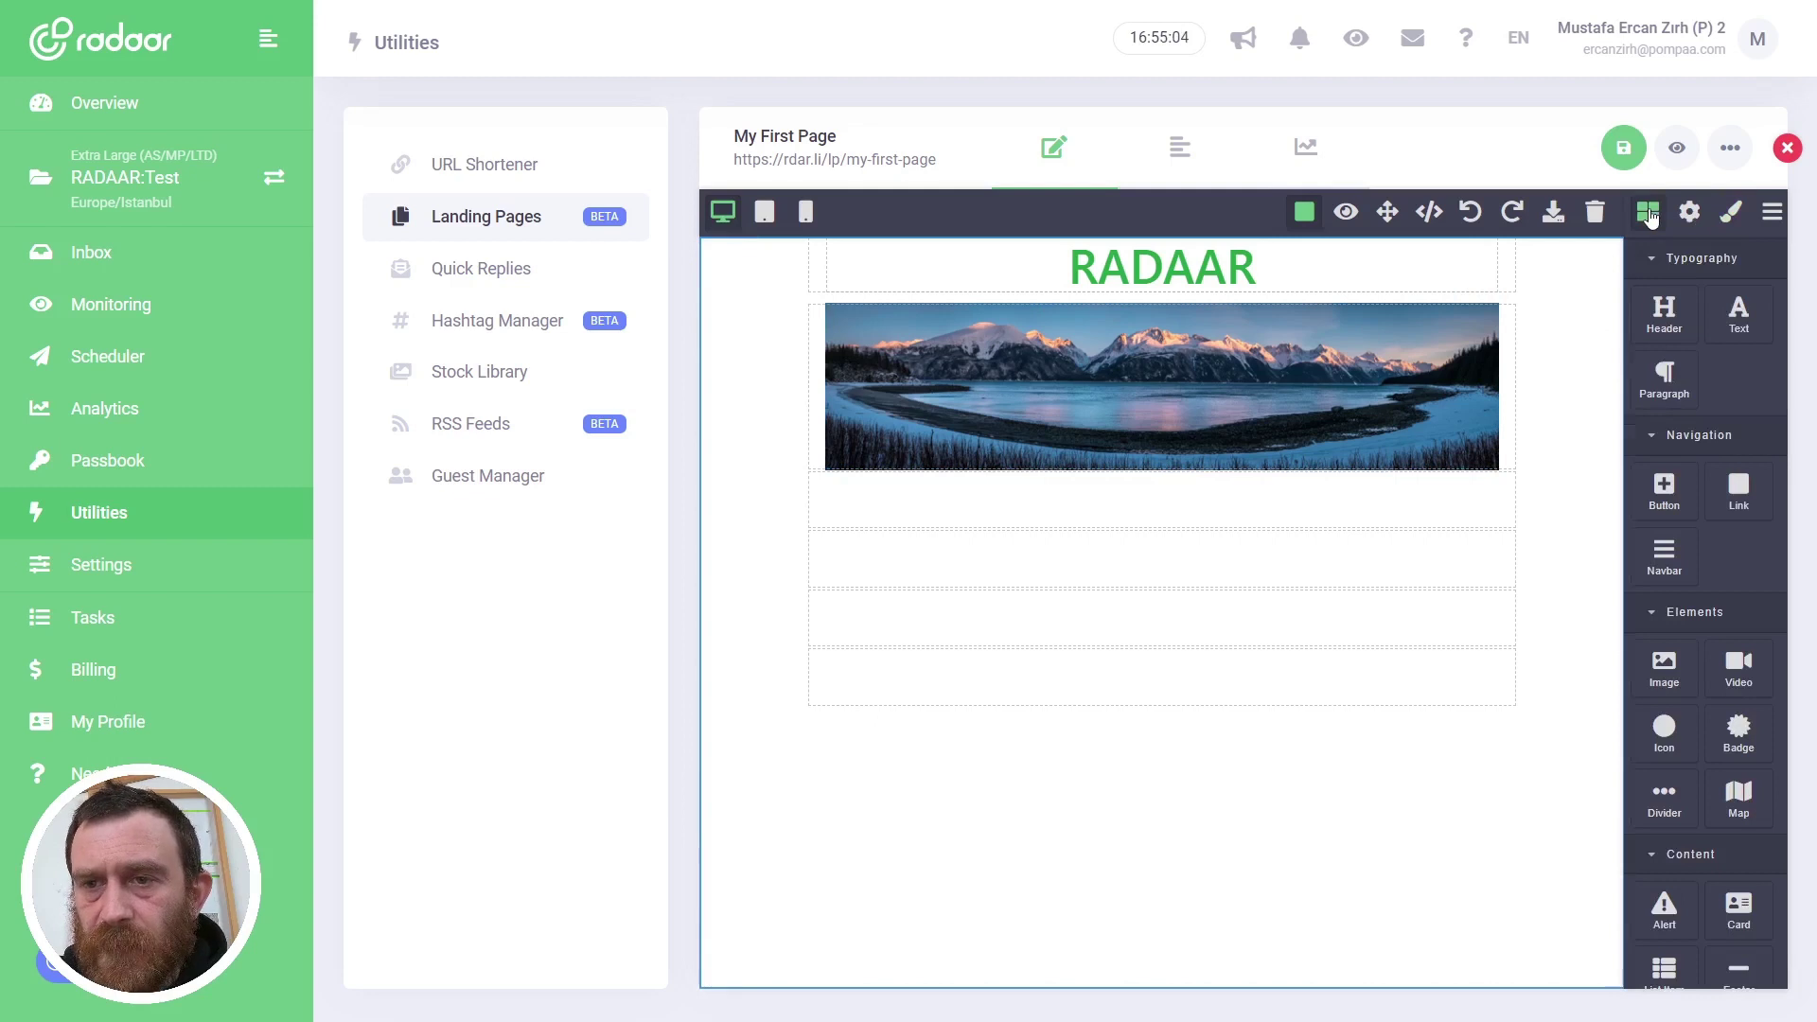
scroll(1732, 554, down, 2)
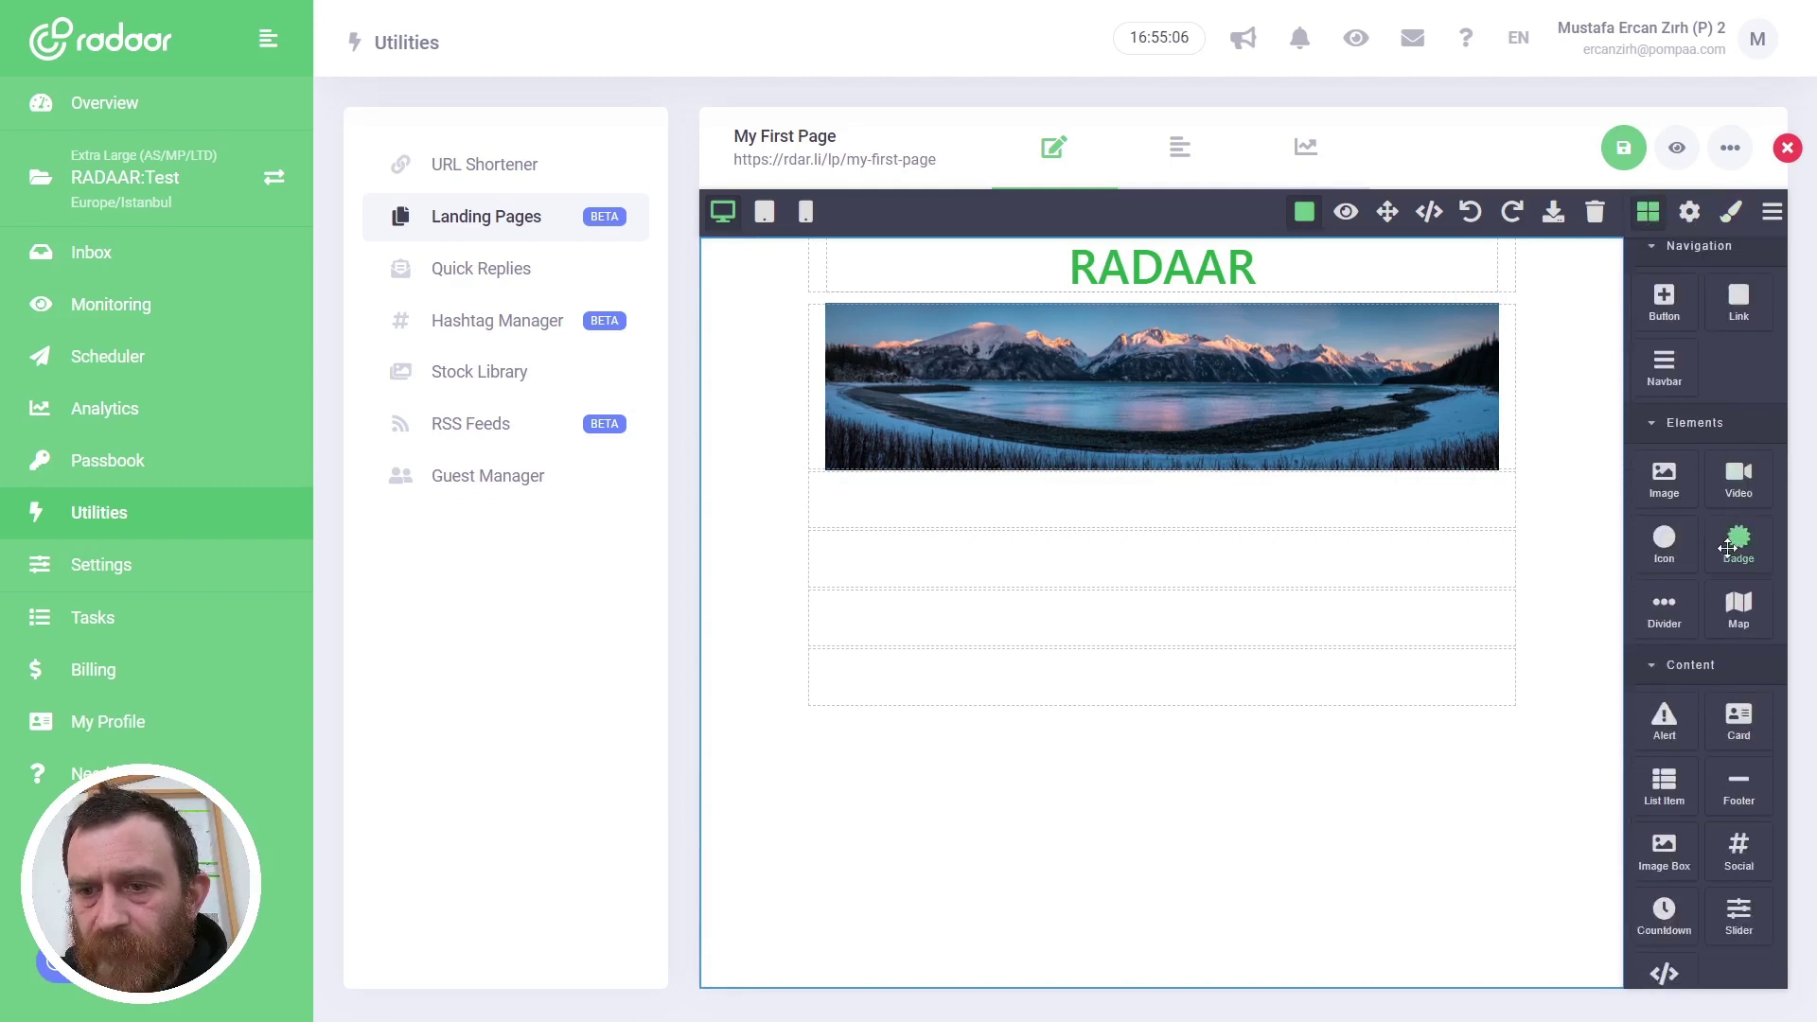
scroll(1728, 547, down, 2)
drag(1664, 658, 1259, 501)
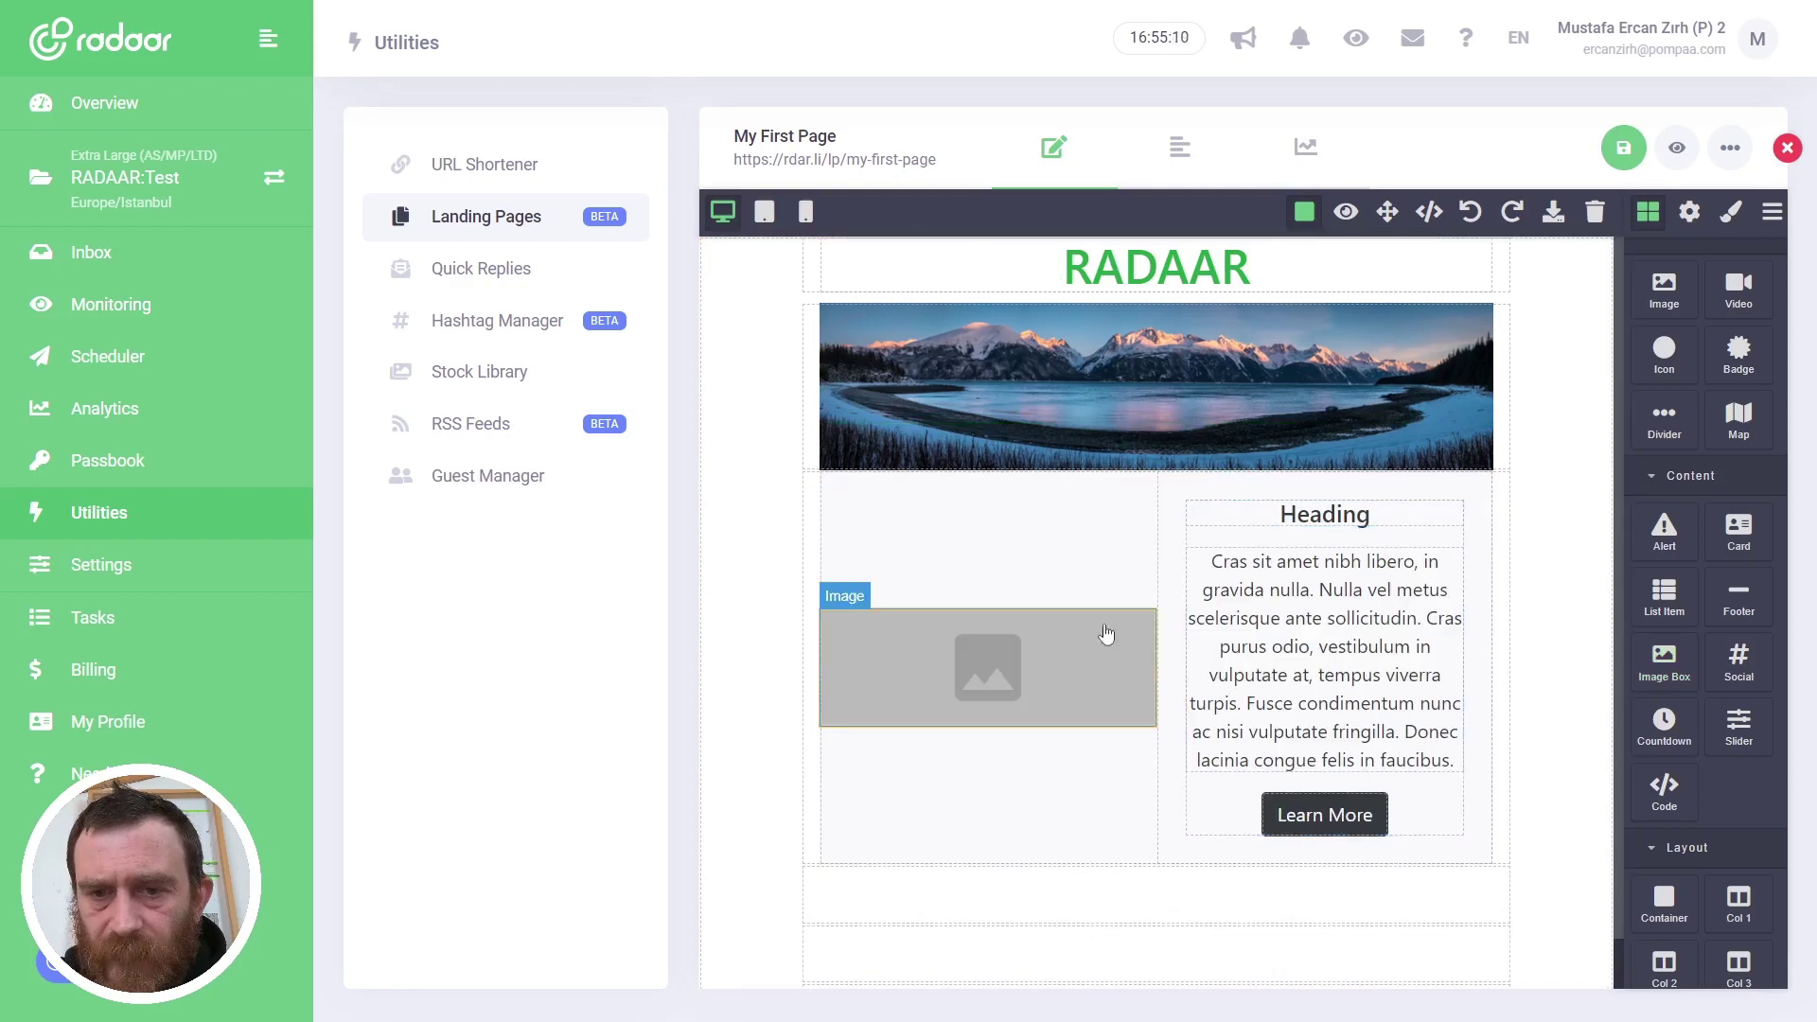
double_click(1037, 636)
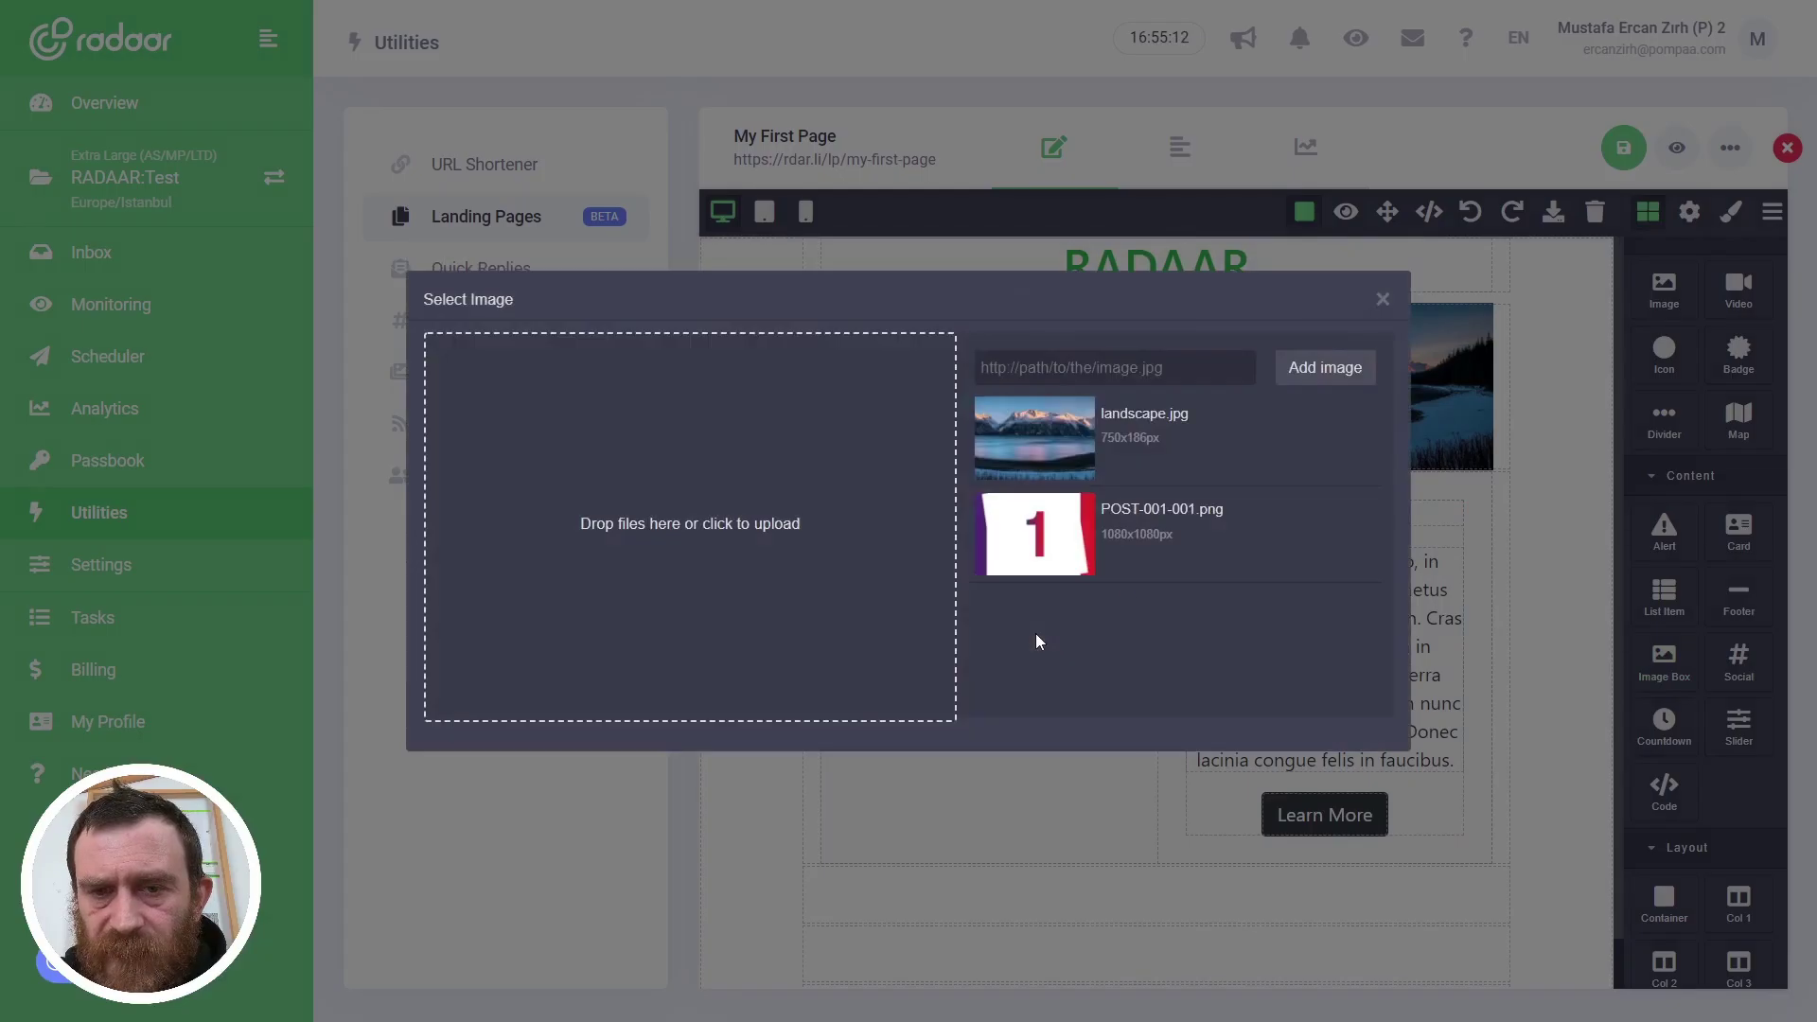
click(1170, 552)
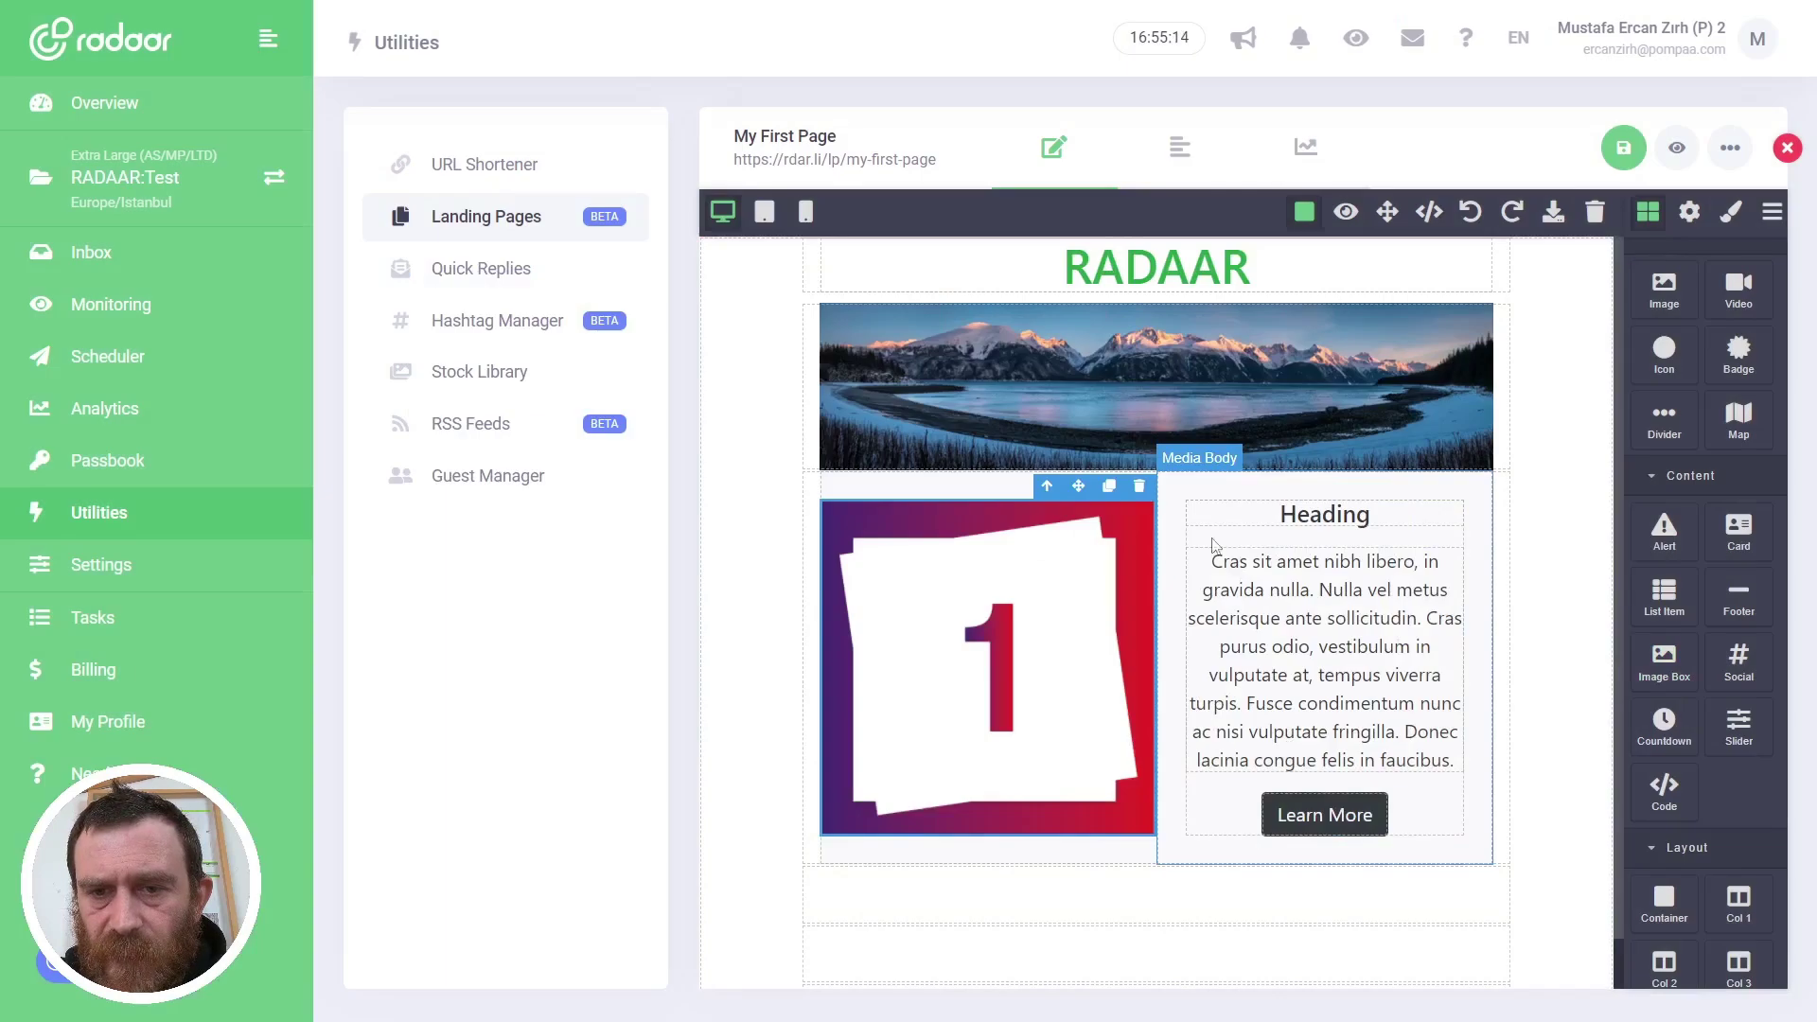
click(1575, 537)
Step: Add an Image Box block to the fourth container, then upload POST-001-002 from the Pictures folder and use it as the image
scroll(1574, 530, down, 1)
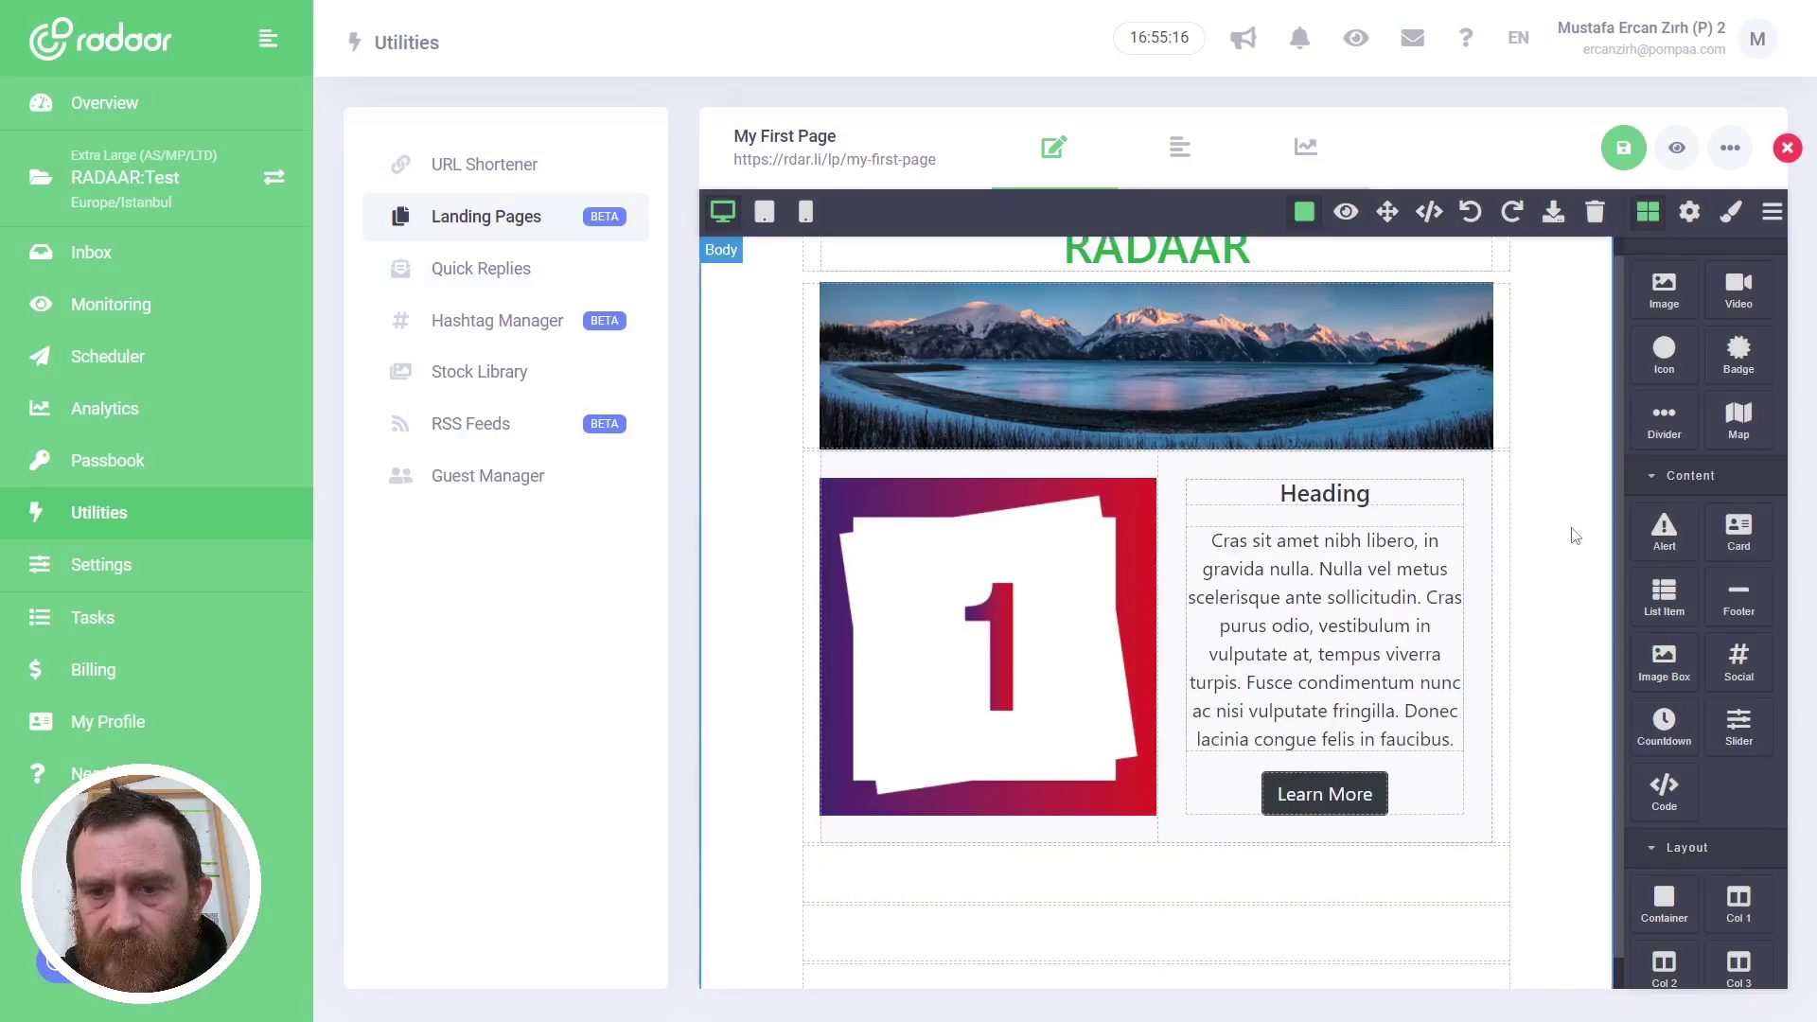
drag(1664, 662, 1255, 844)
scroll(1573, 686, down, 5)
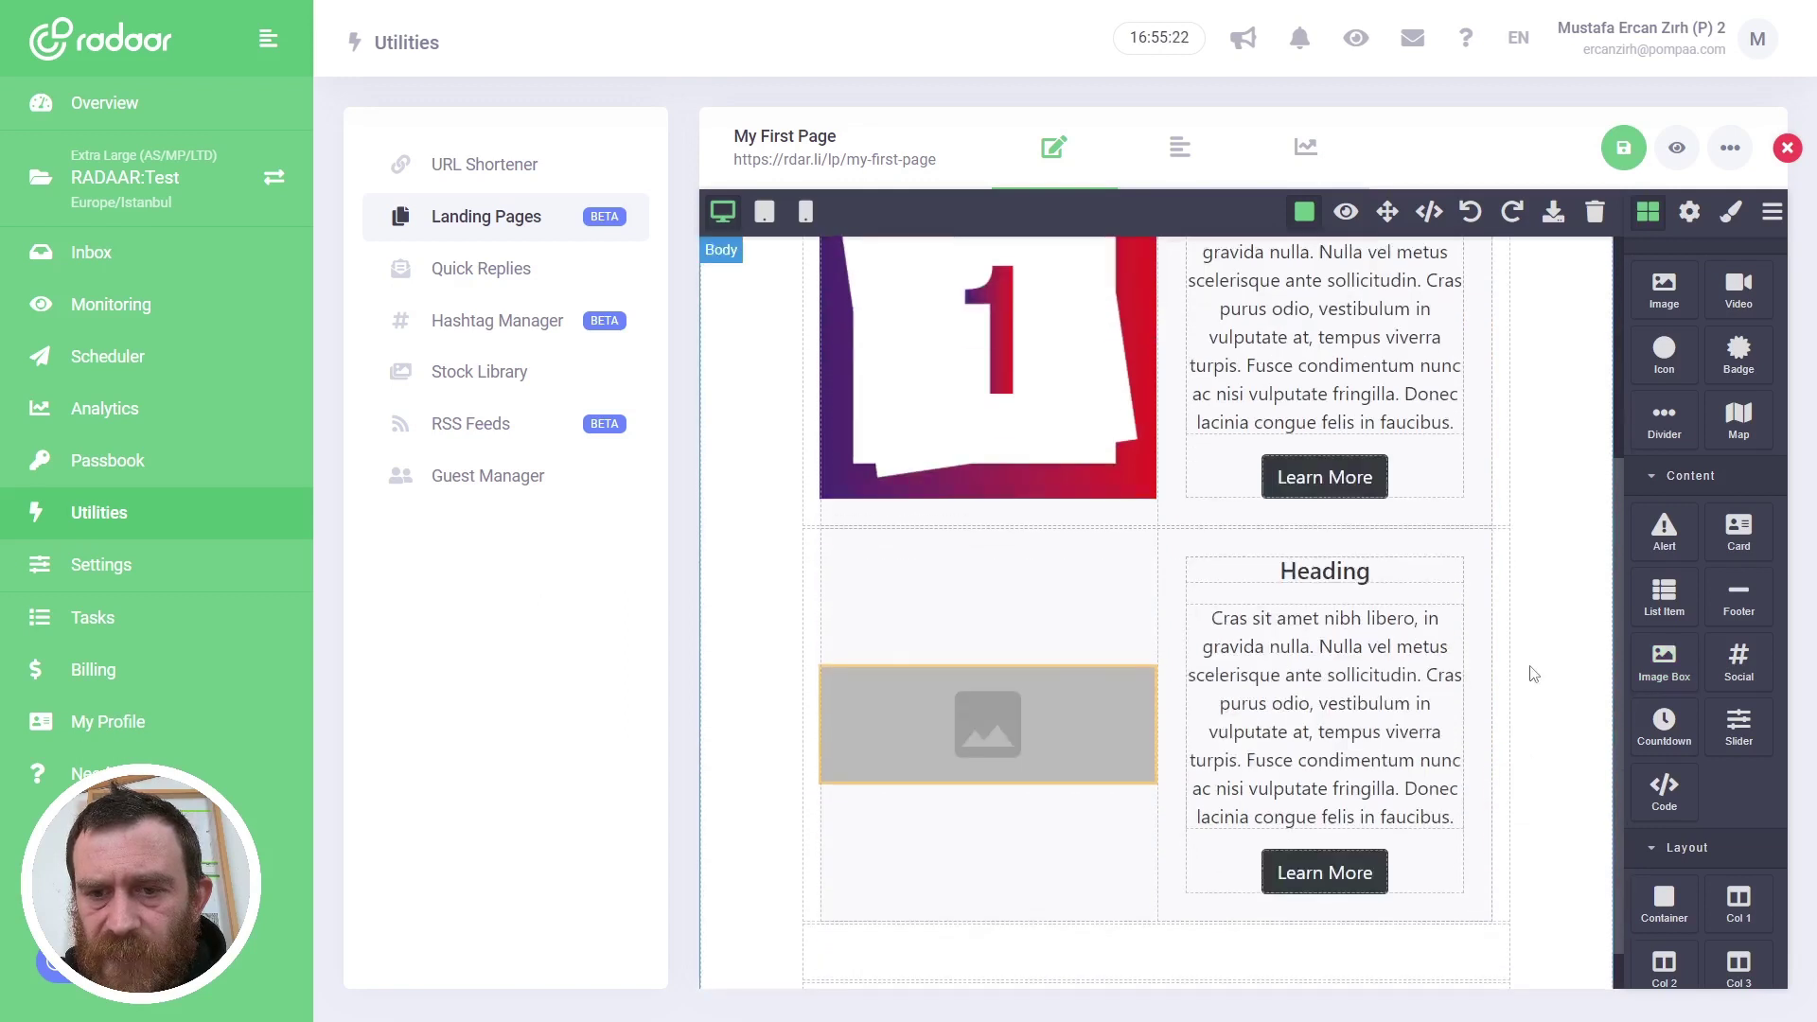
click(1066, 698)
double_click(1067, 697)
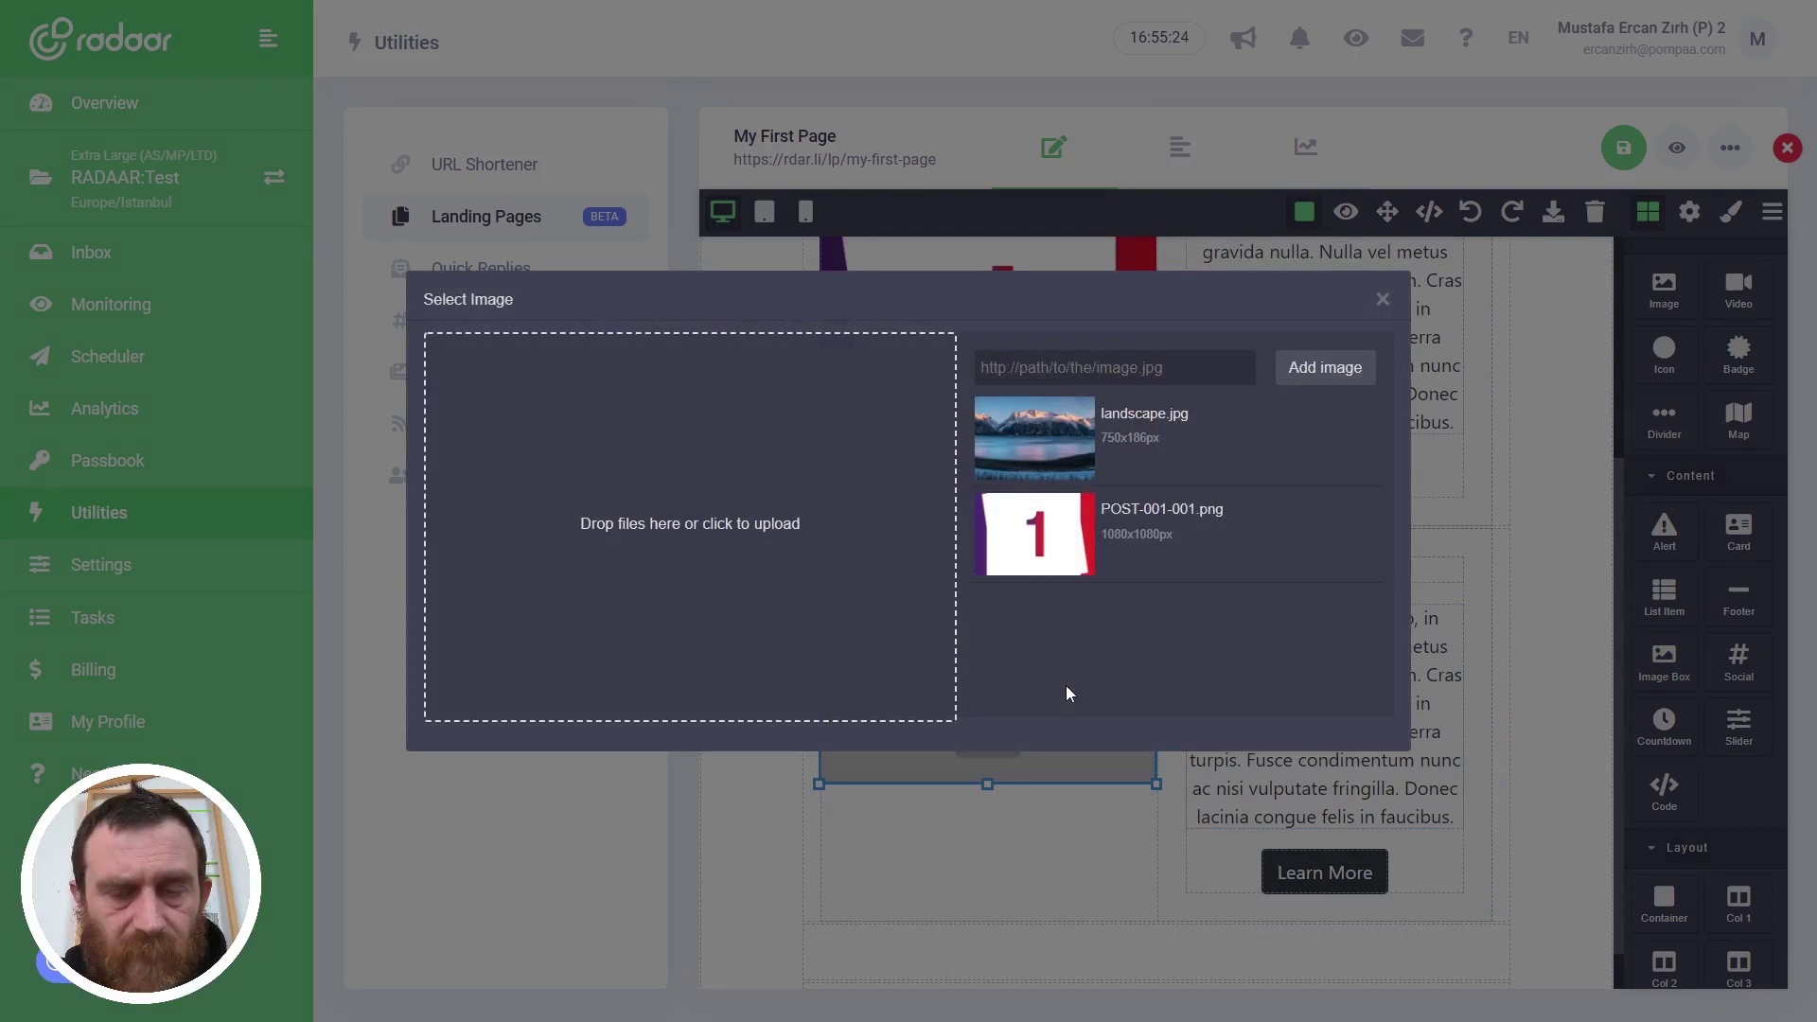
click(794, 551)
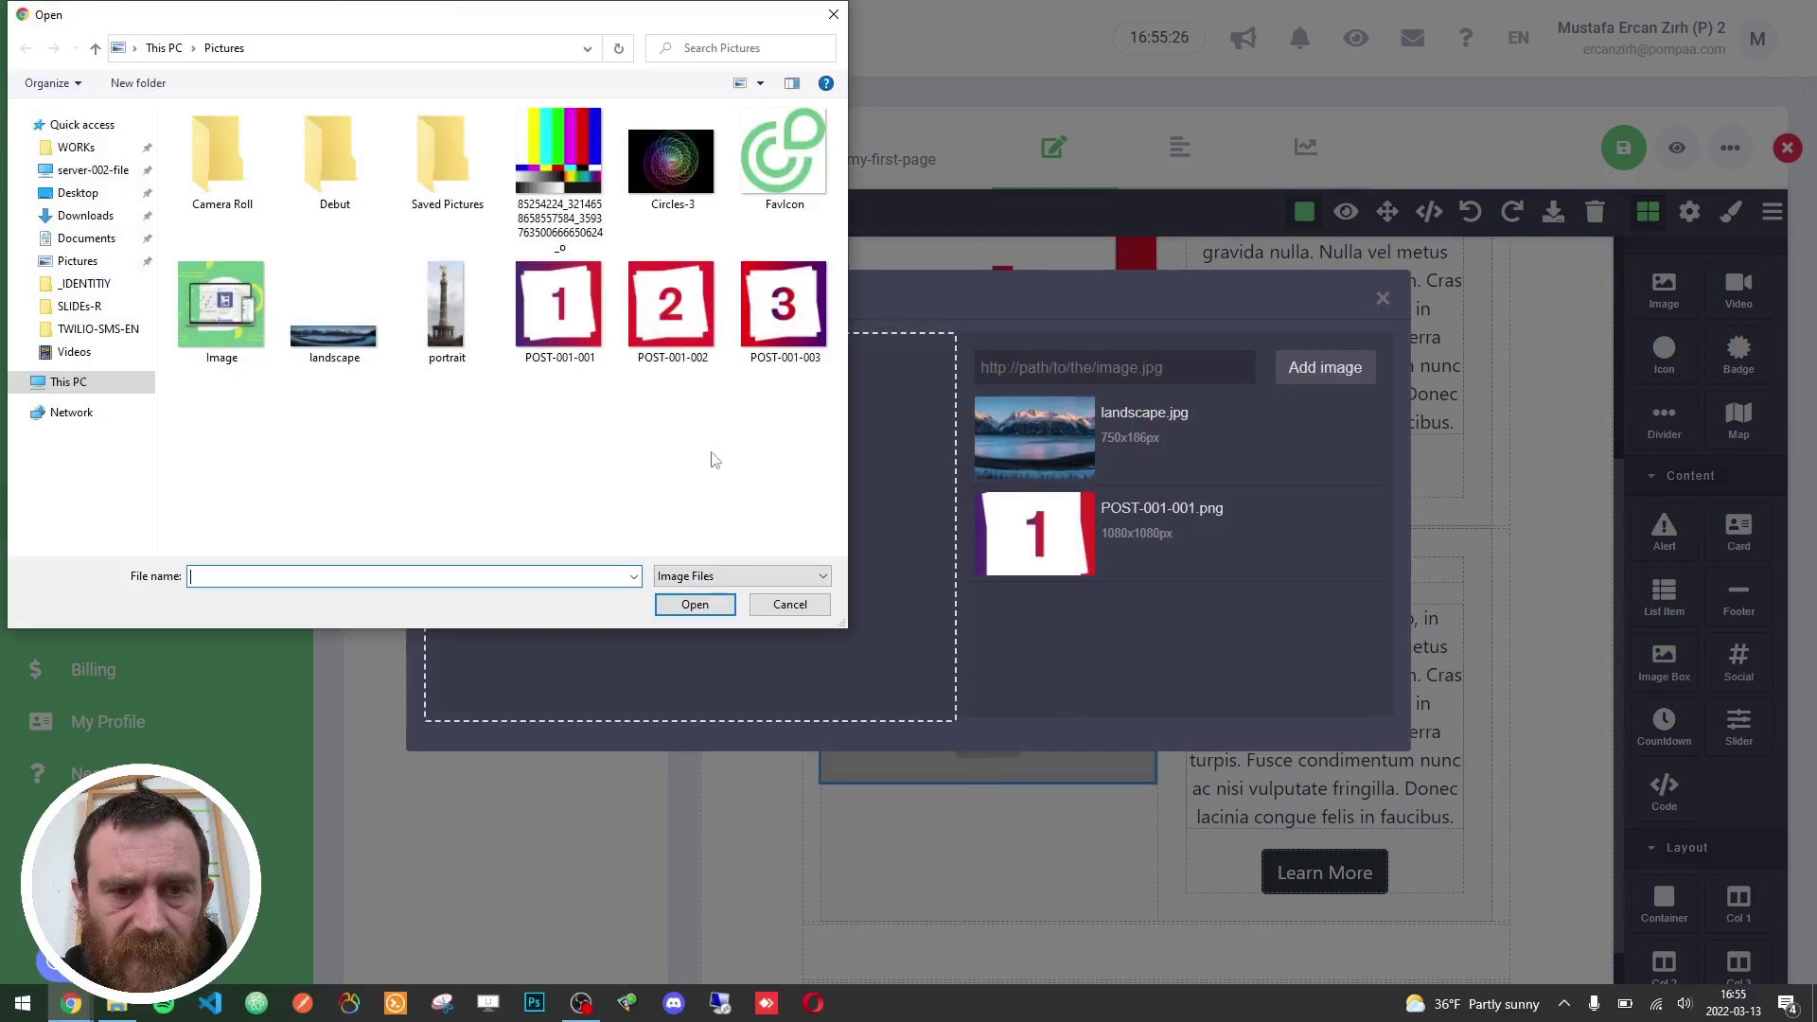
double_click(686, 330)
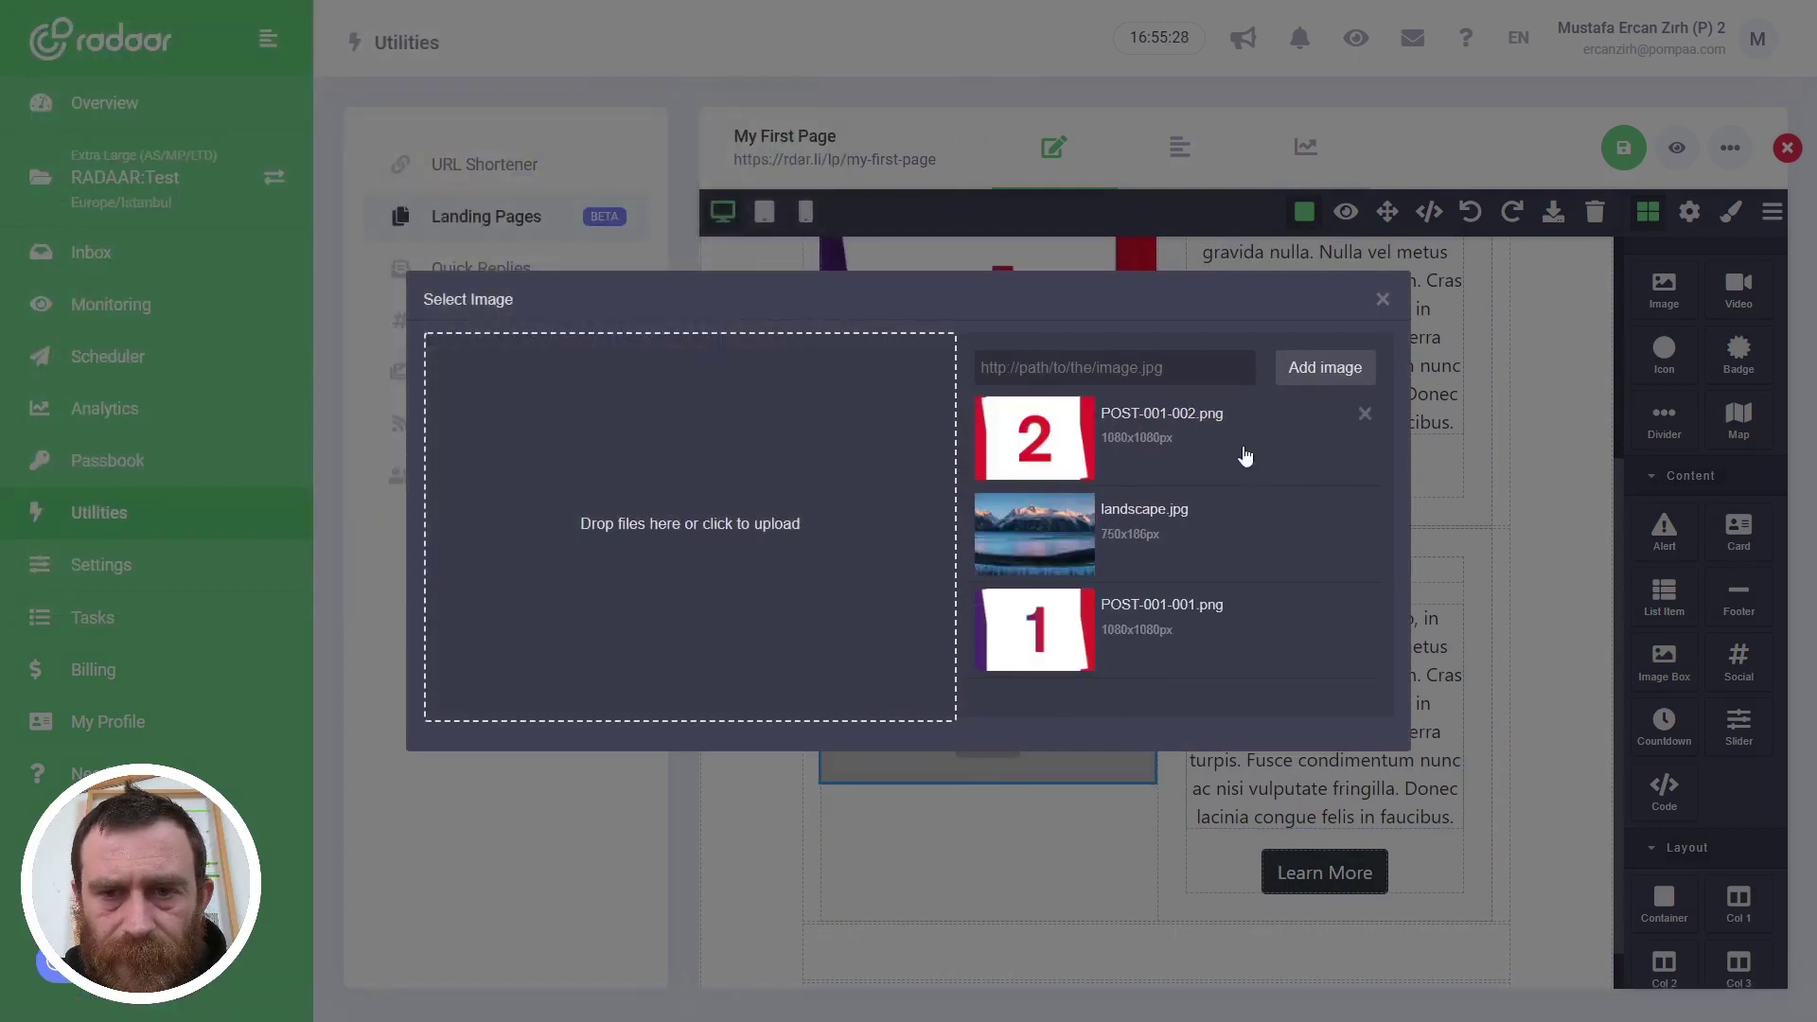
click(1246, 456)
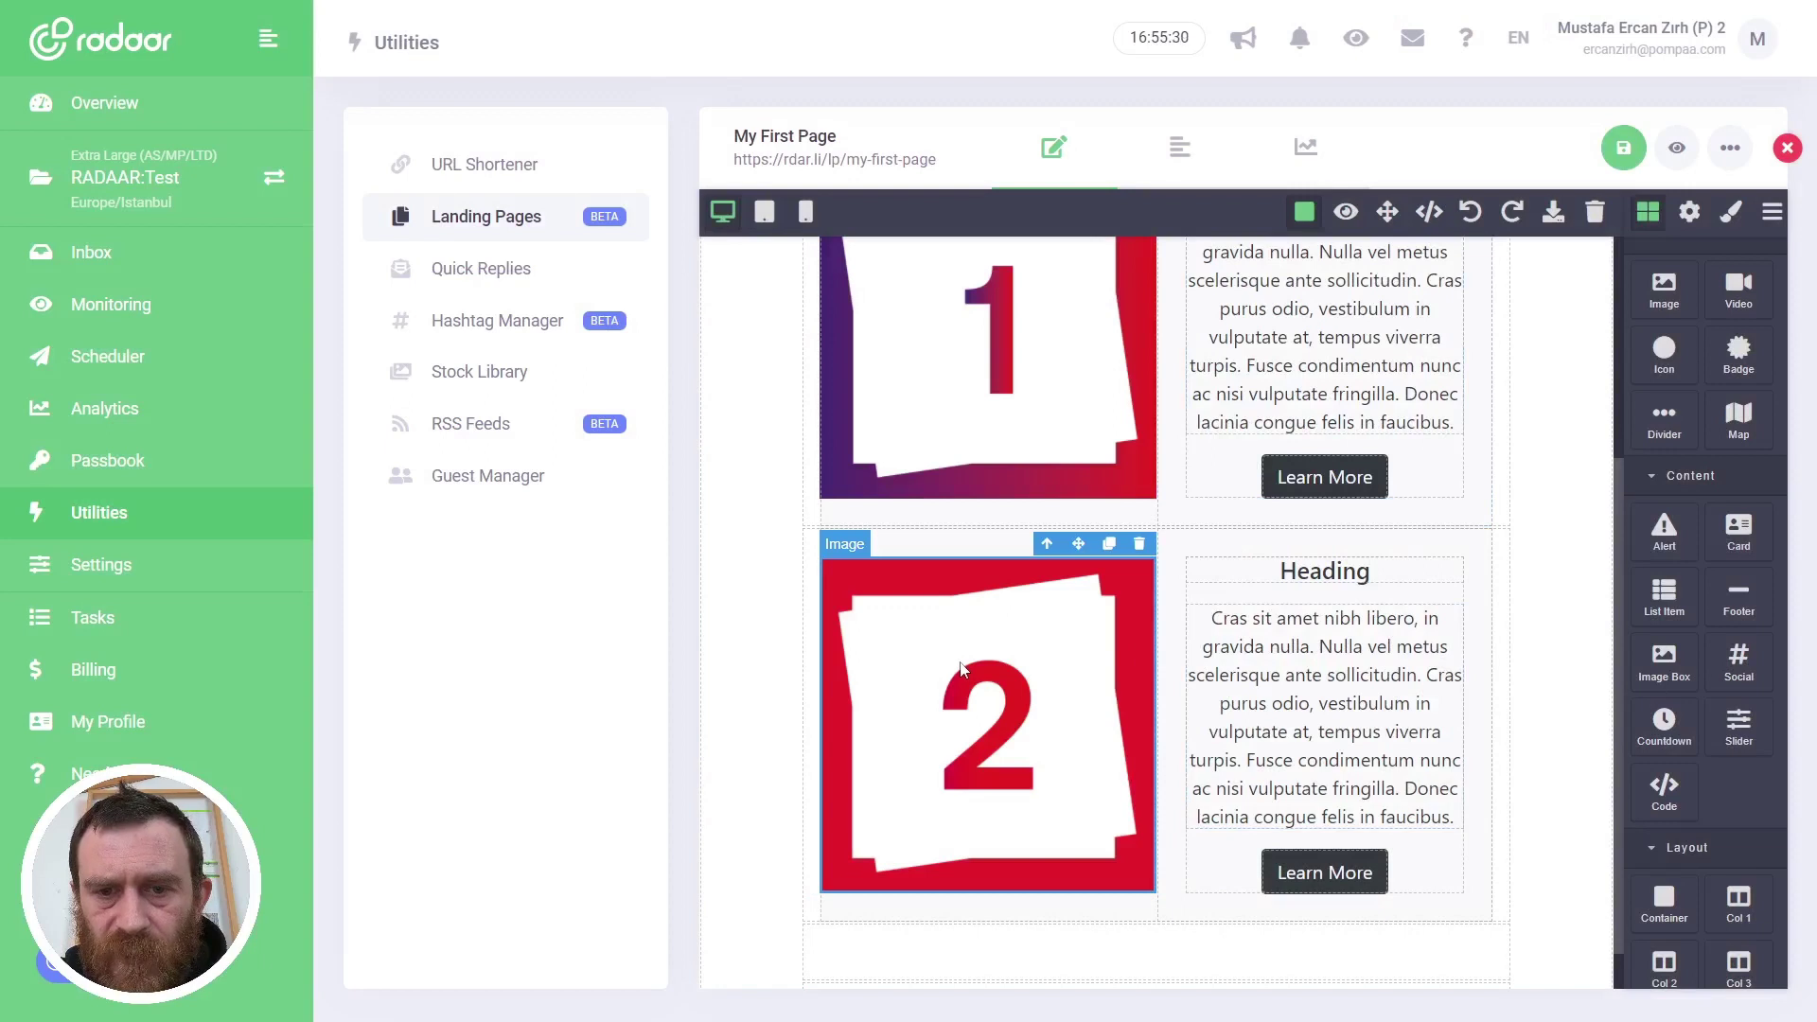
Step: Move the POST-001-002 image to the right of its heading and text, and save the page
drag(960, 668, 1490, 640)
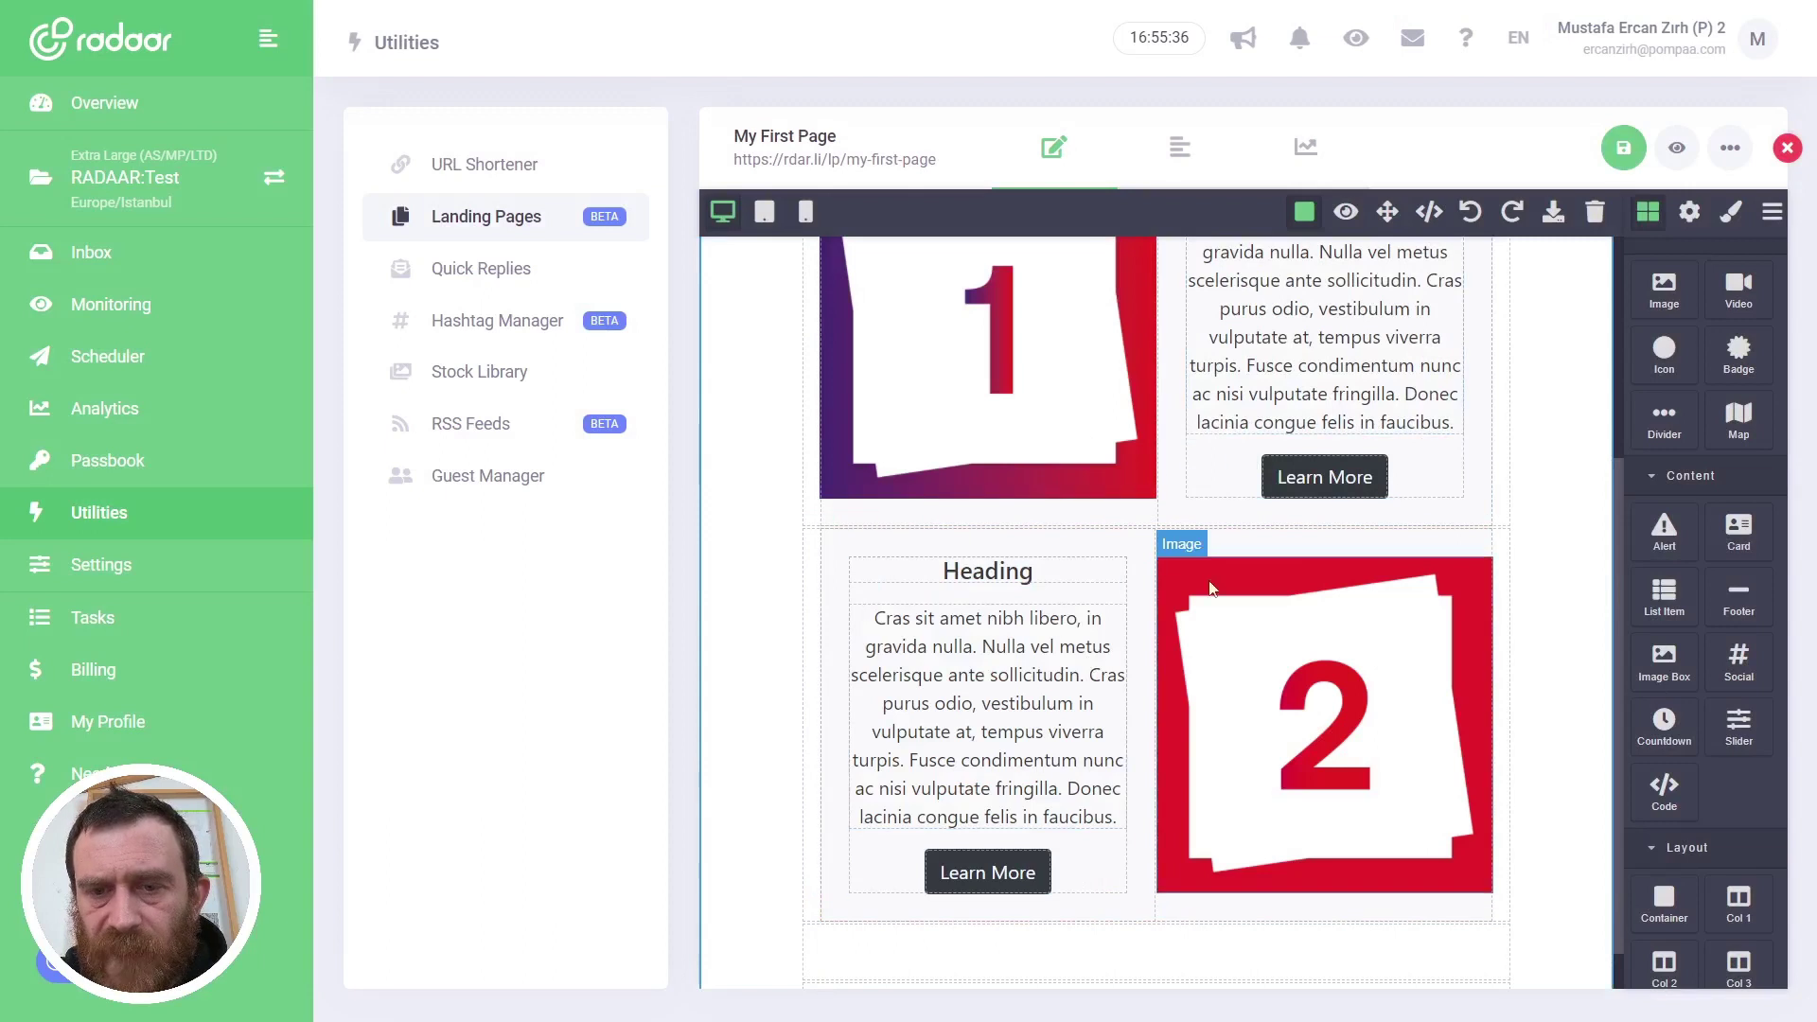
click(1643, 139)
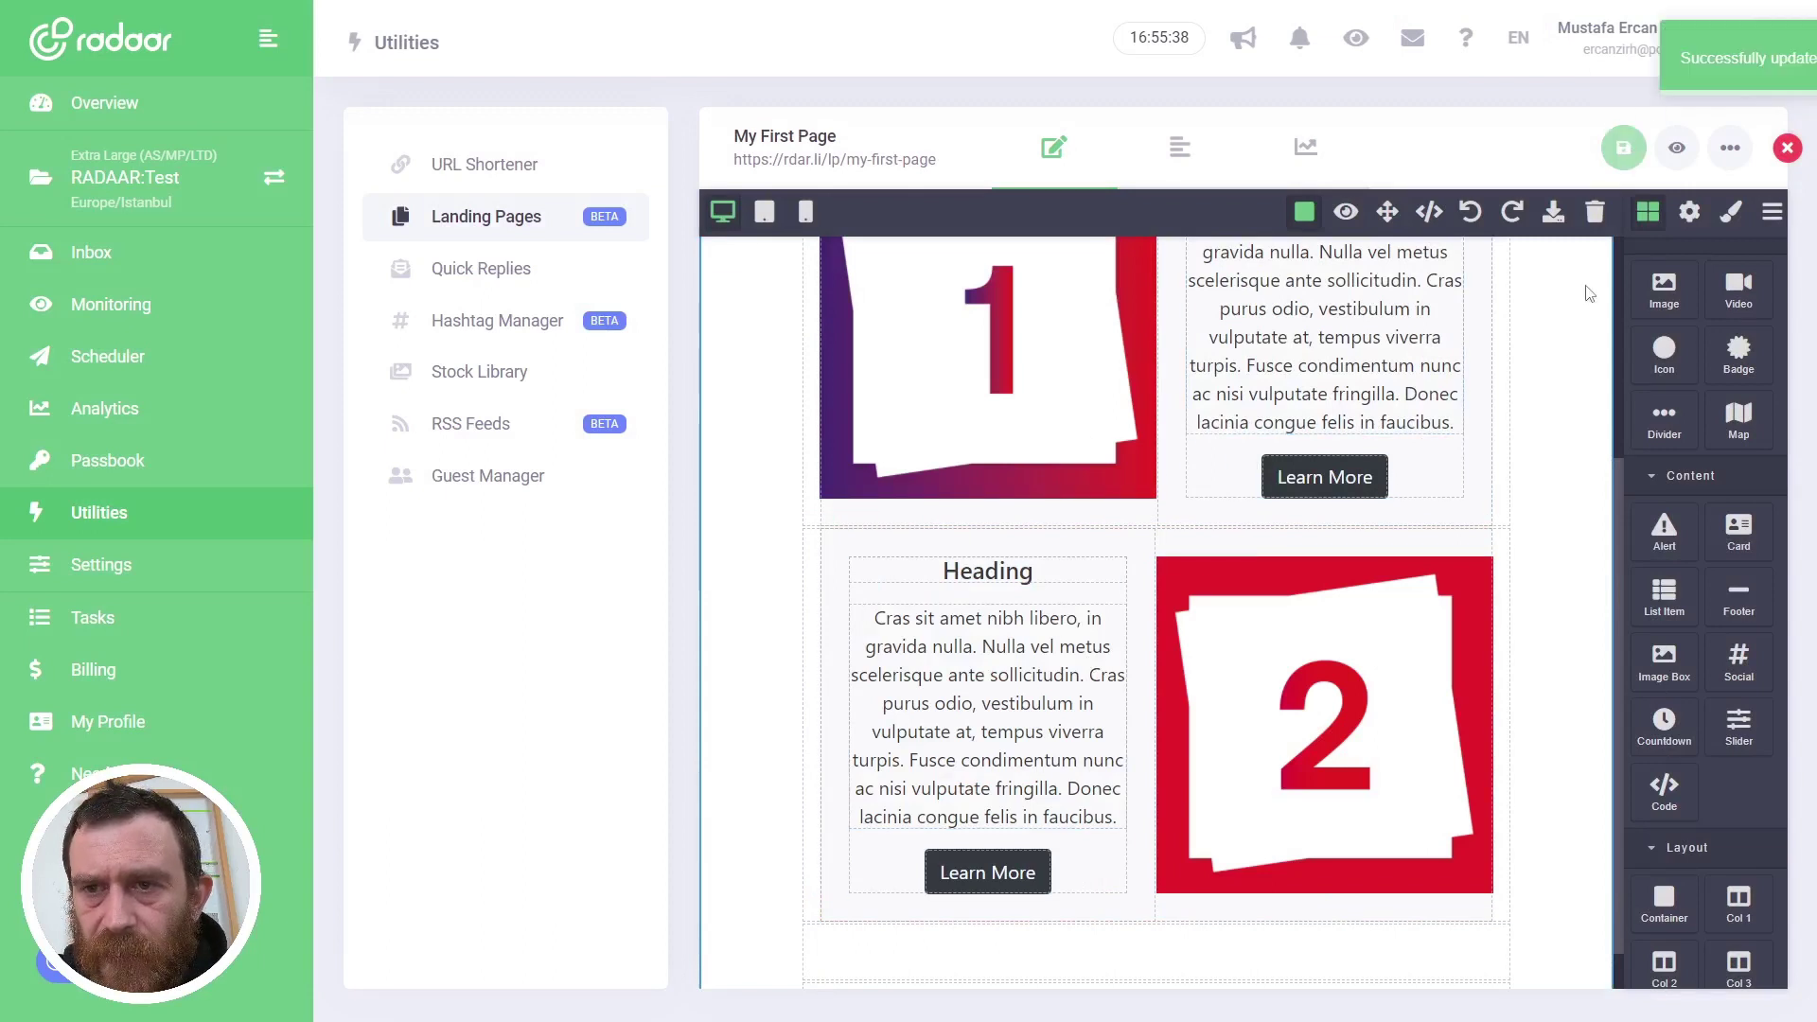
Step: Add a Countdown block to the fifth container and set its start date to 2022-05-01
scroll(1543, 678, down, 1)
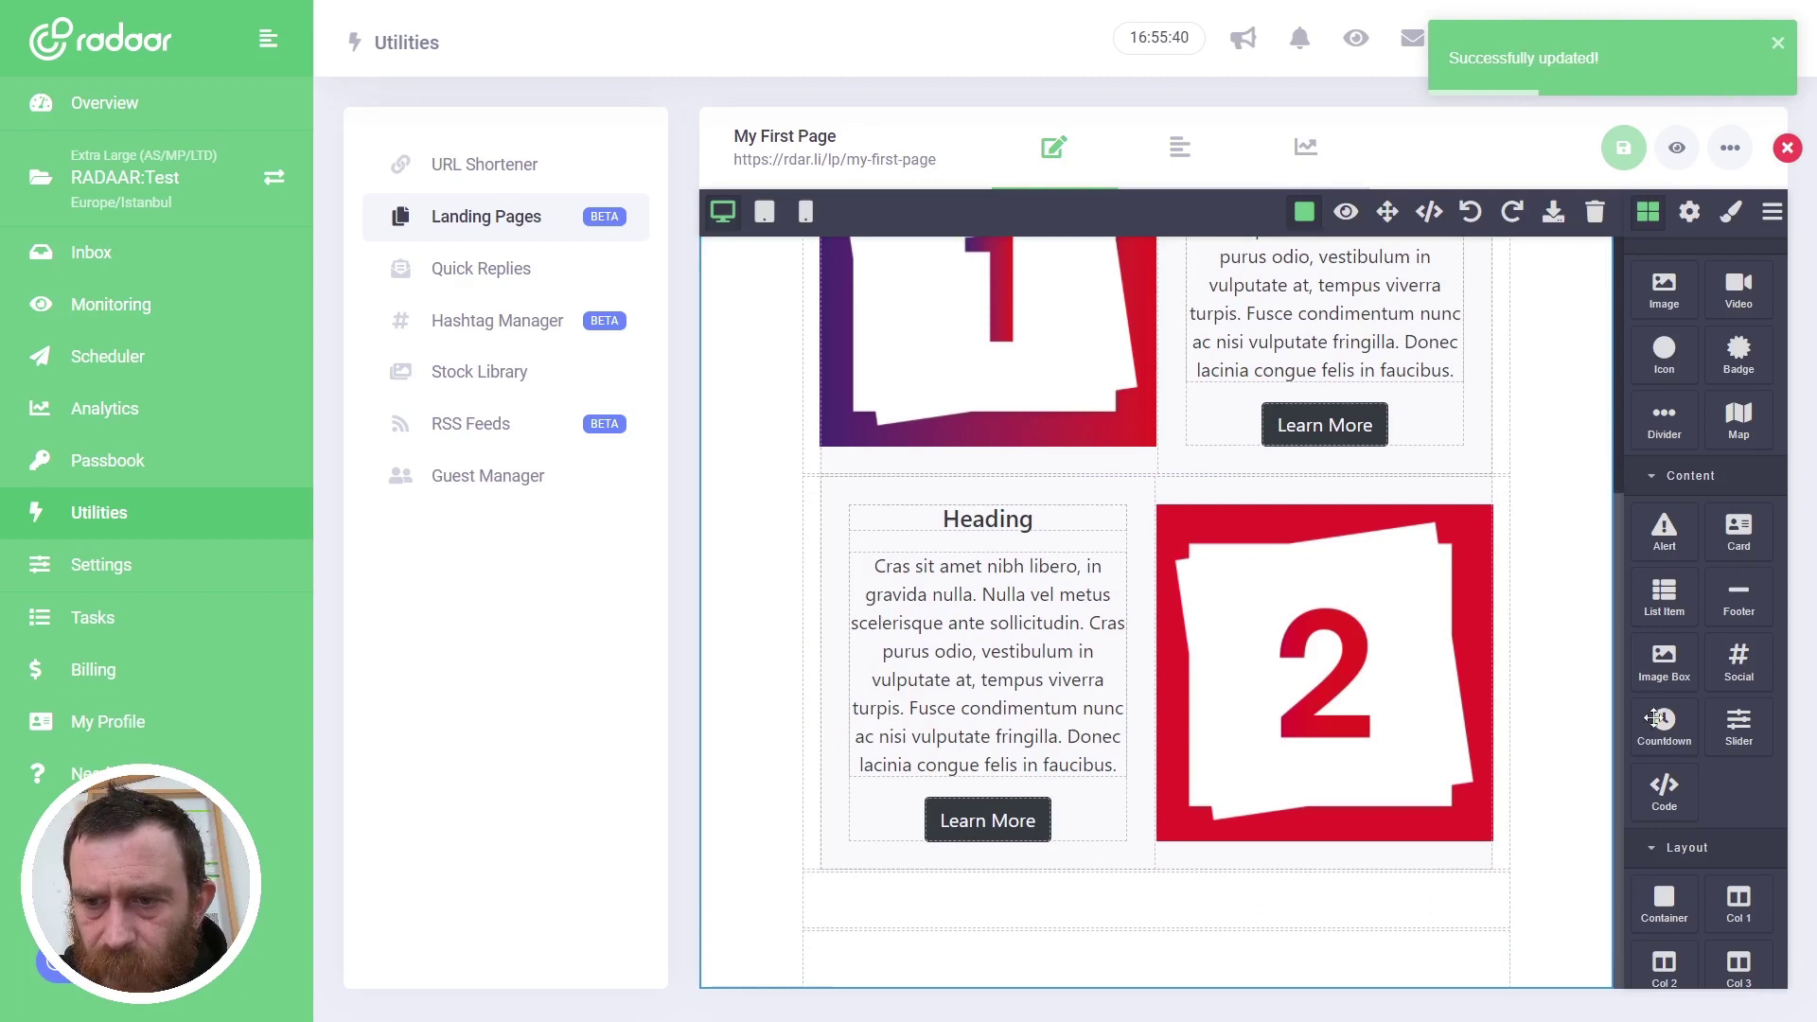
drag(1672, 724, 1197, 899)
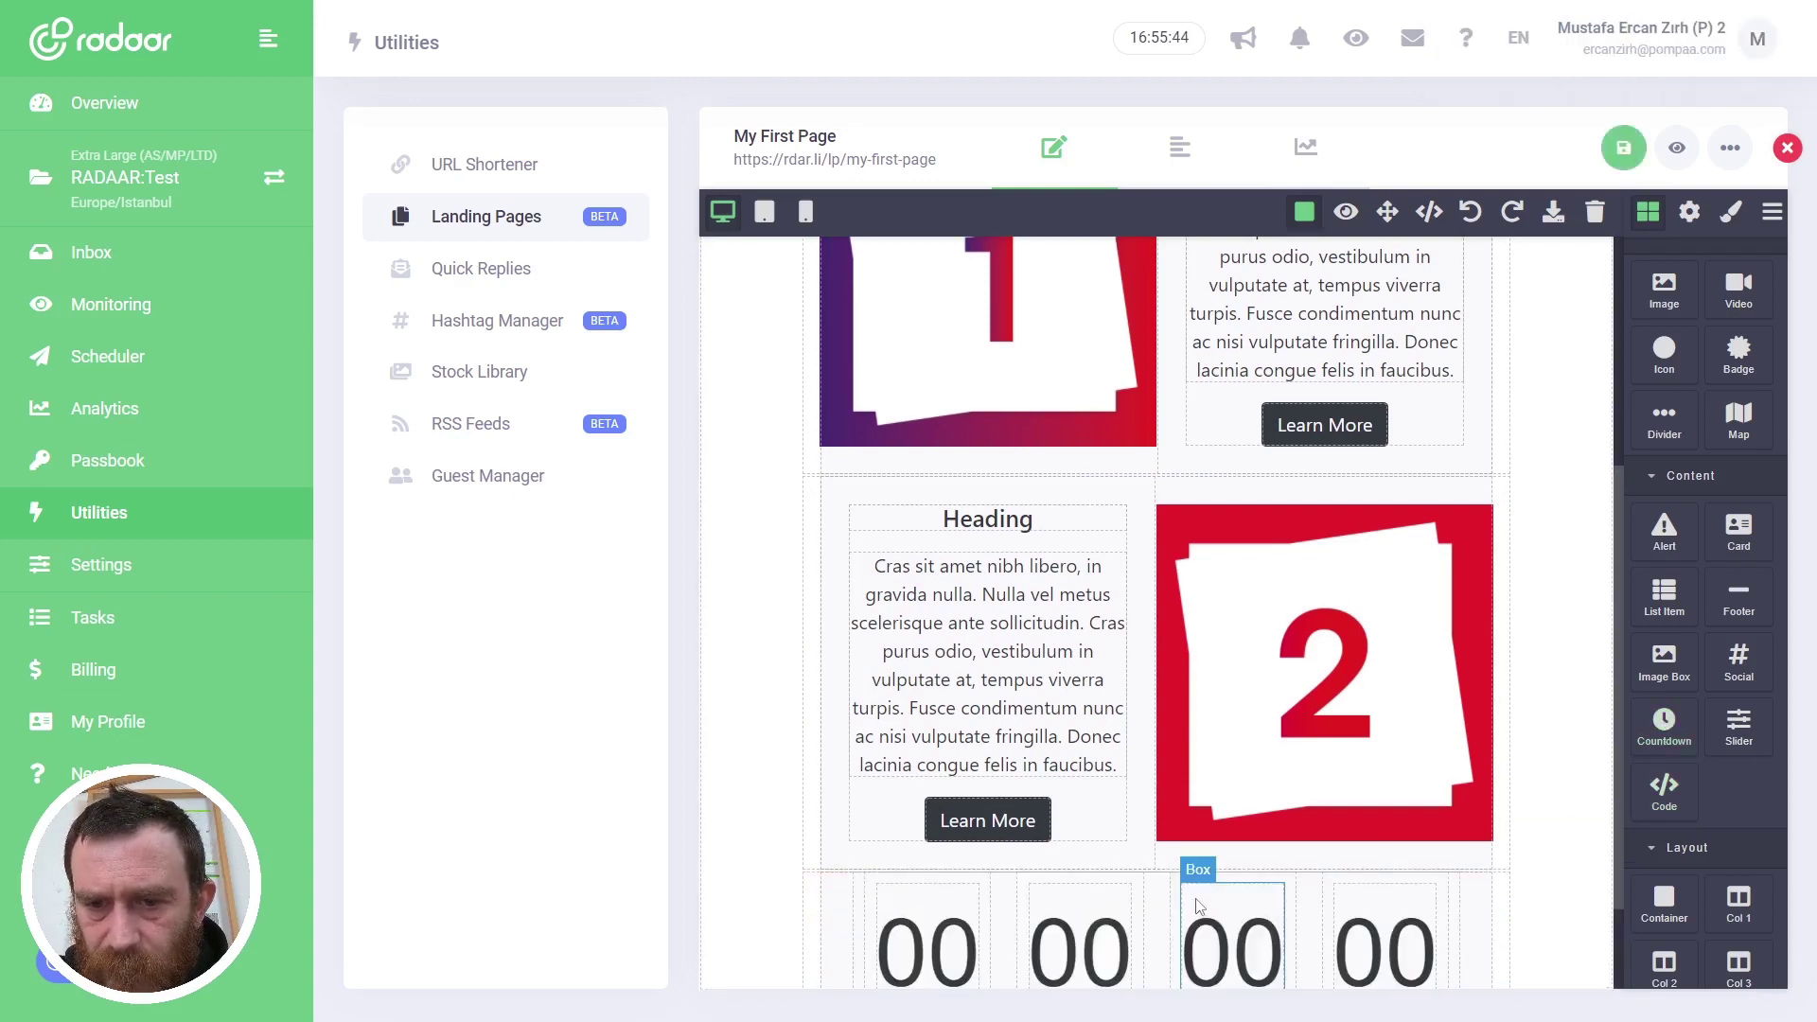
scroll(1504, 793, down, 3)
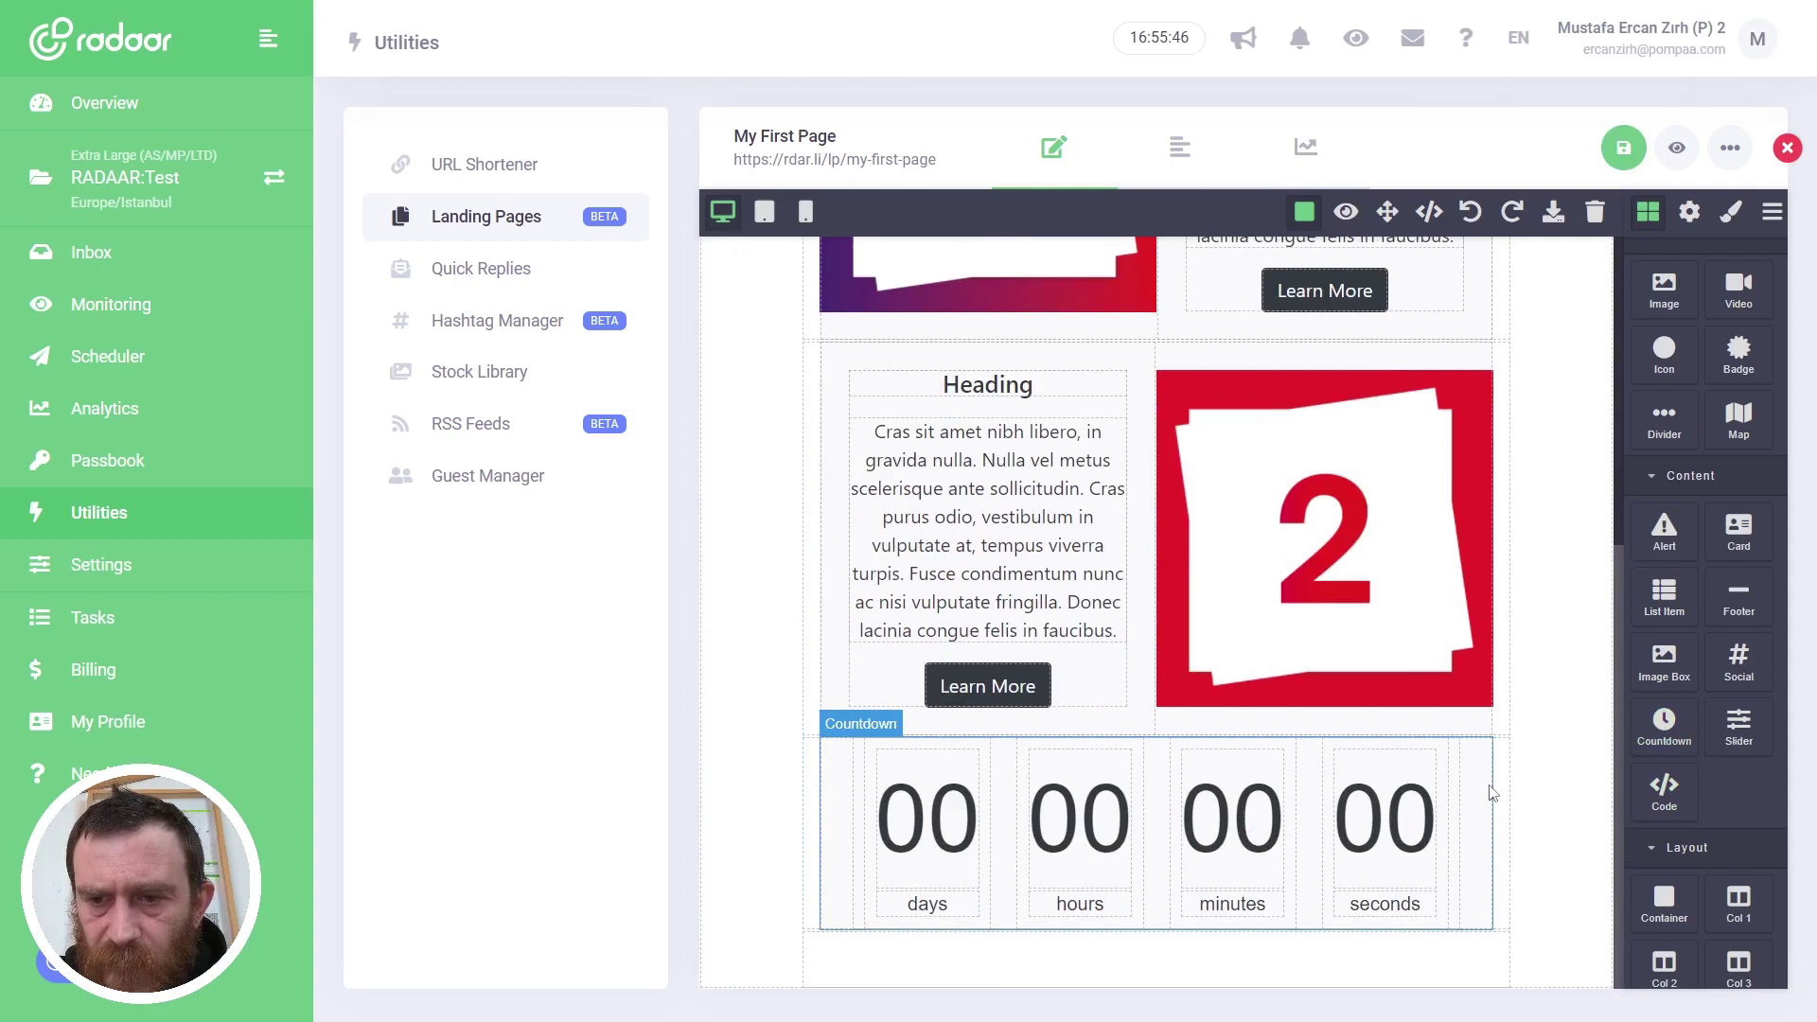
click(1489, 793)
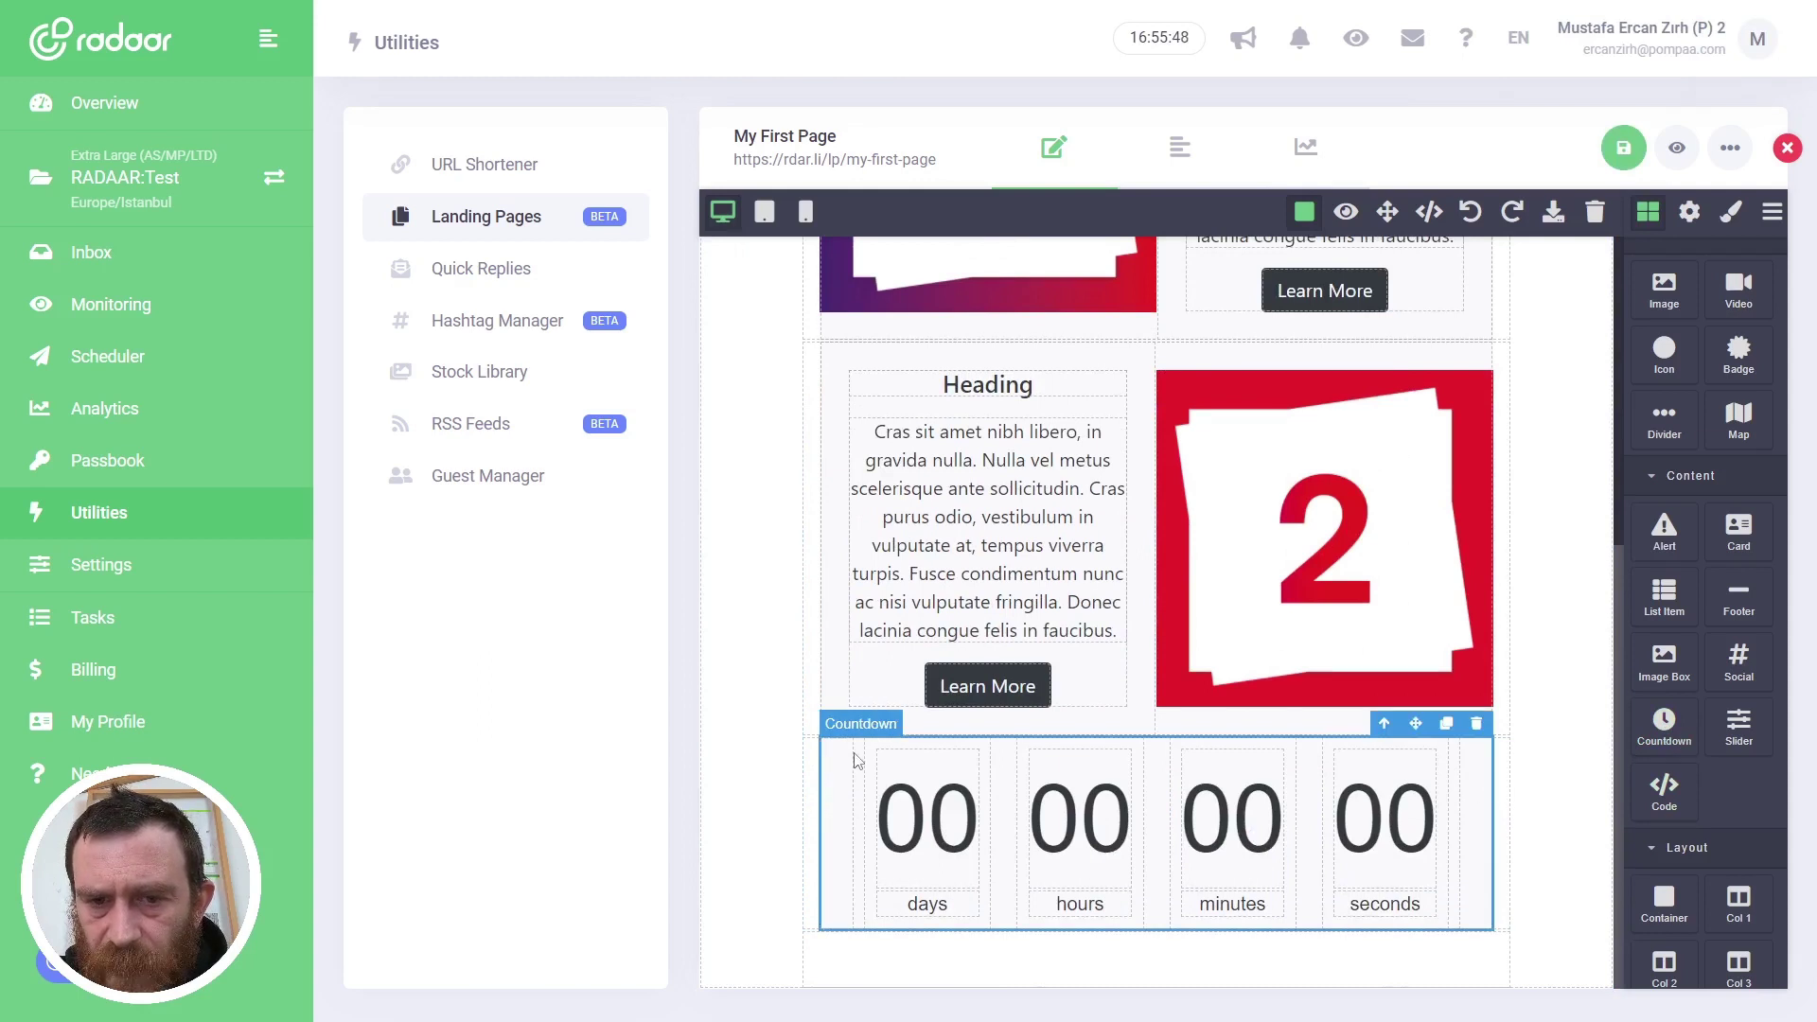
click(1692, 214)
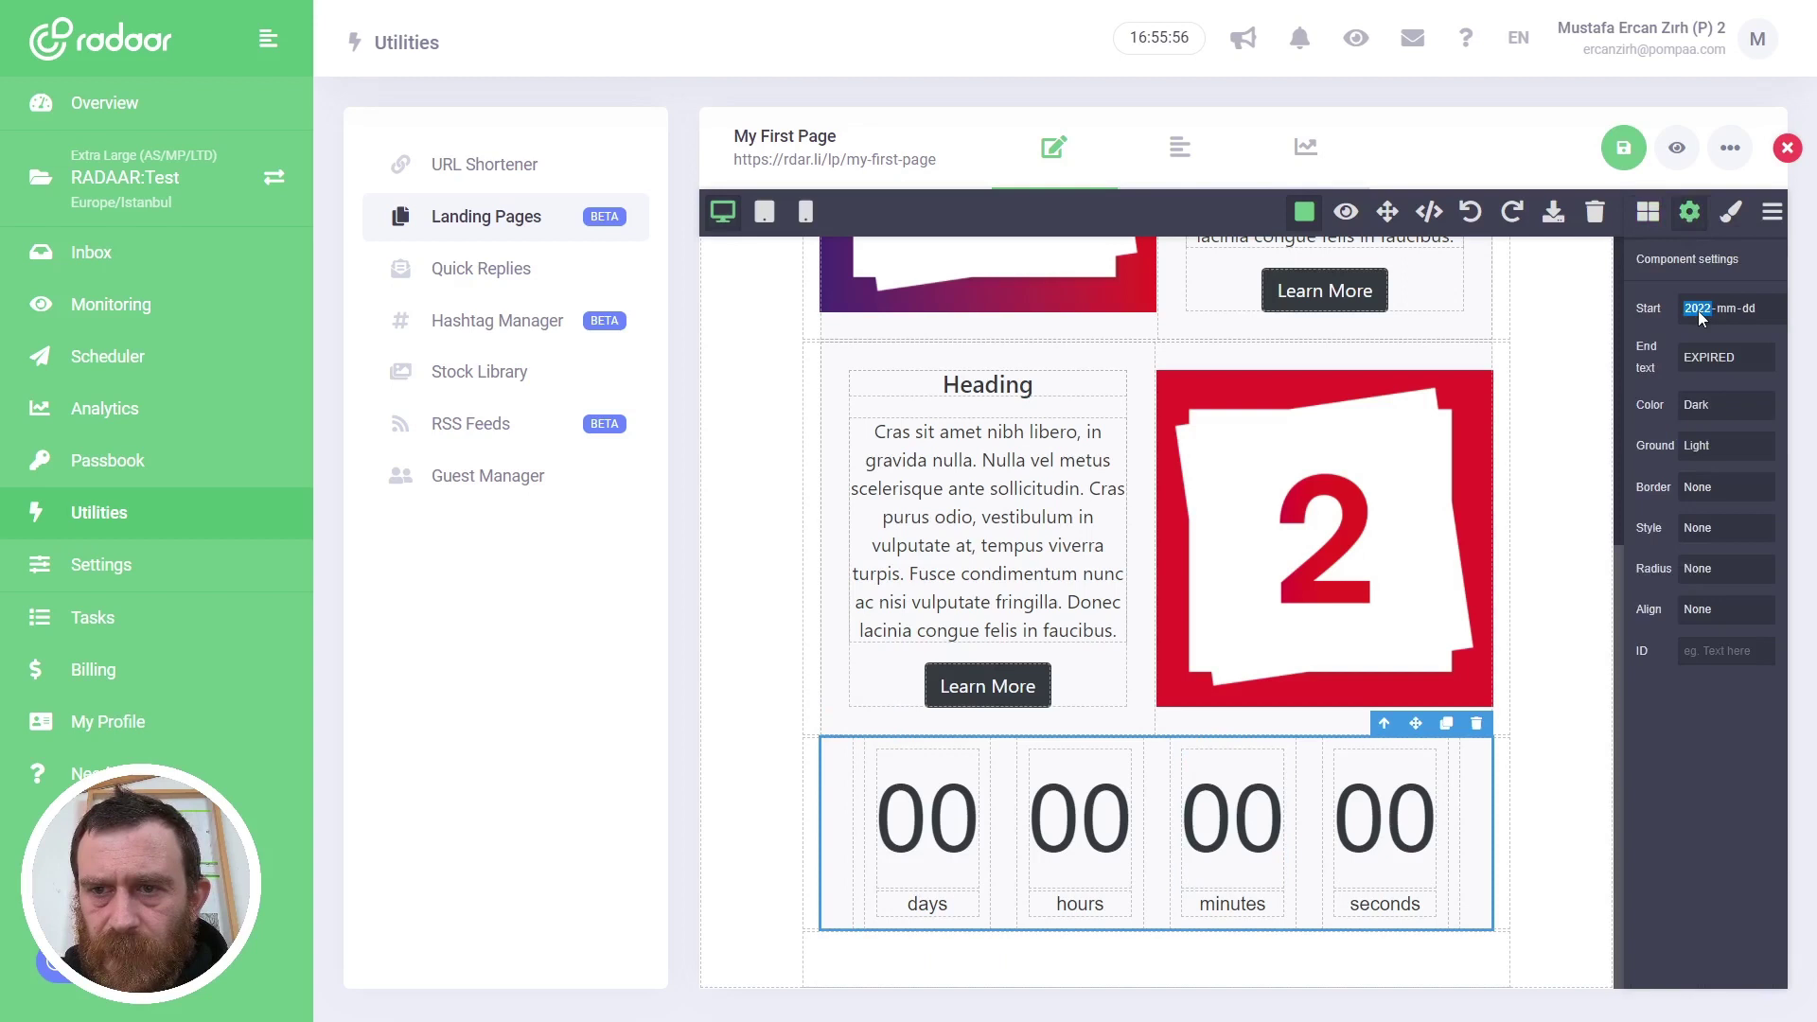
text(5-0)
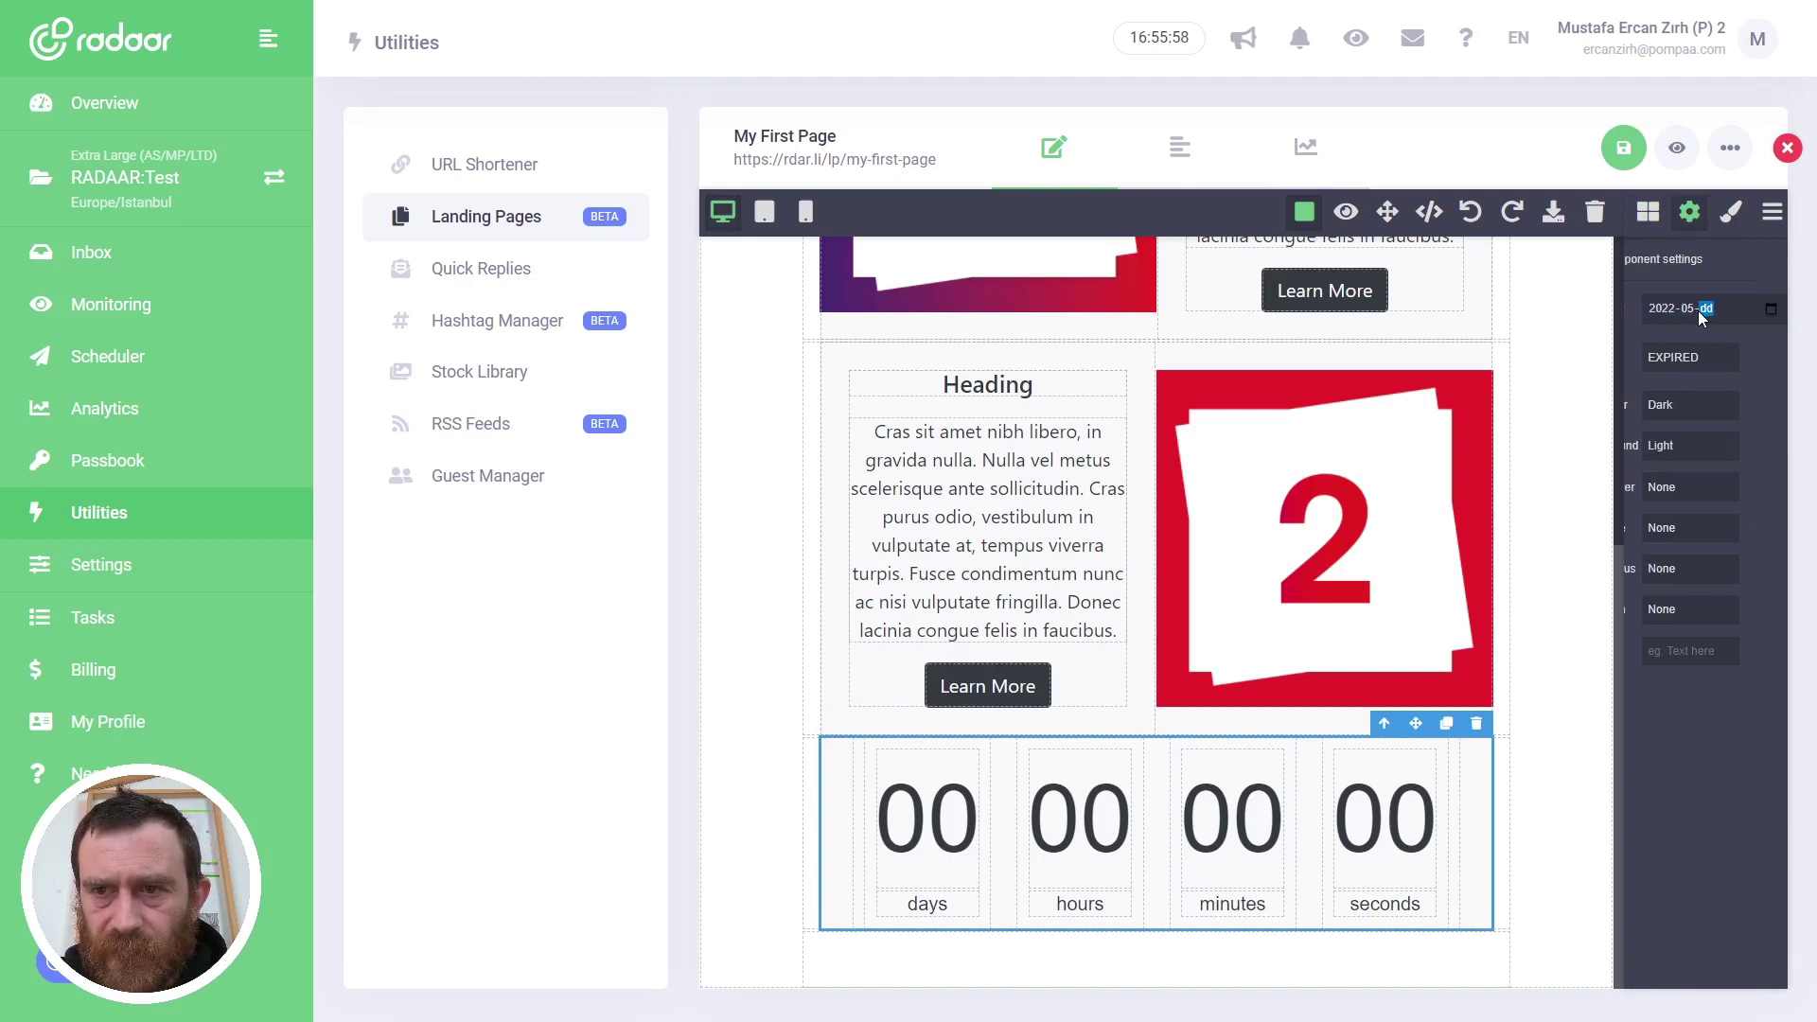
text(1)
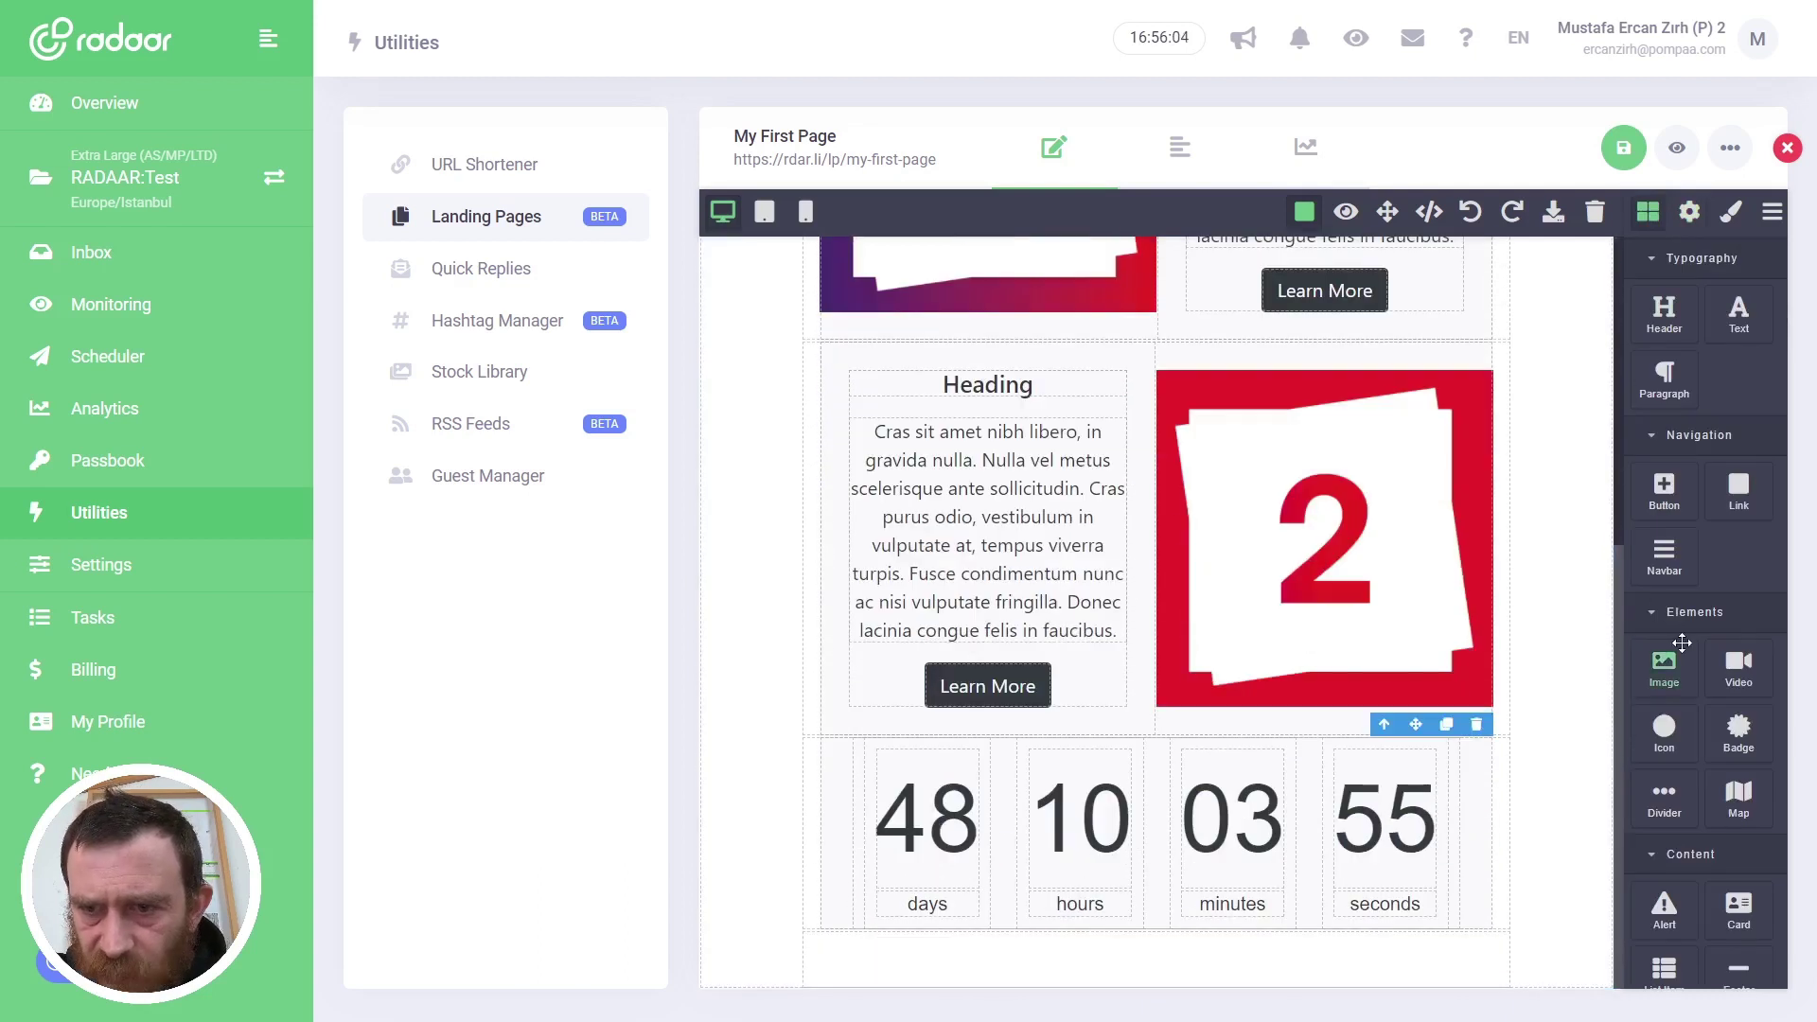
Step: Add a Footer block to the last container and change its header text to RADAAR
scroll(1723, 591, down, 4)
drag(1739, 598, 1265, 960)
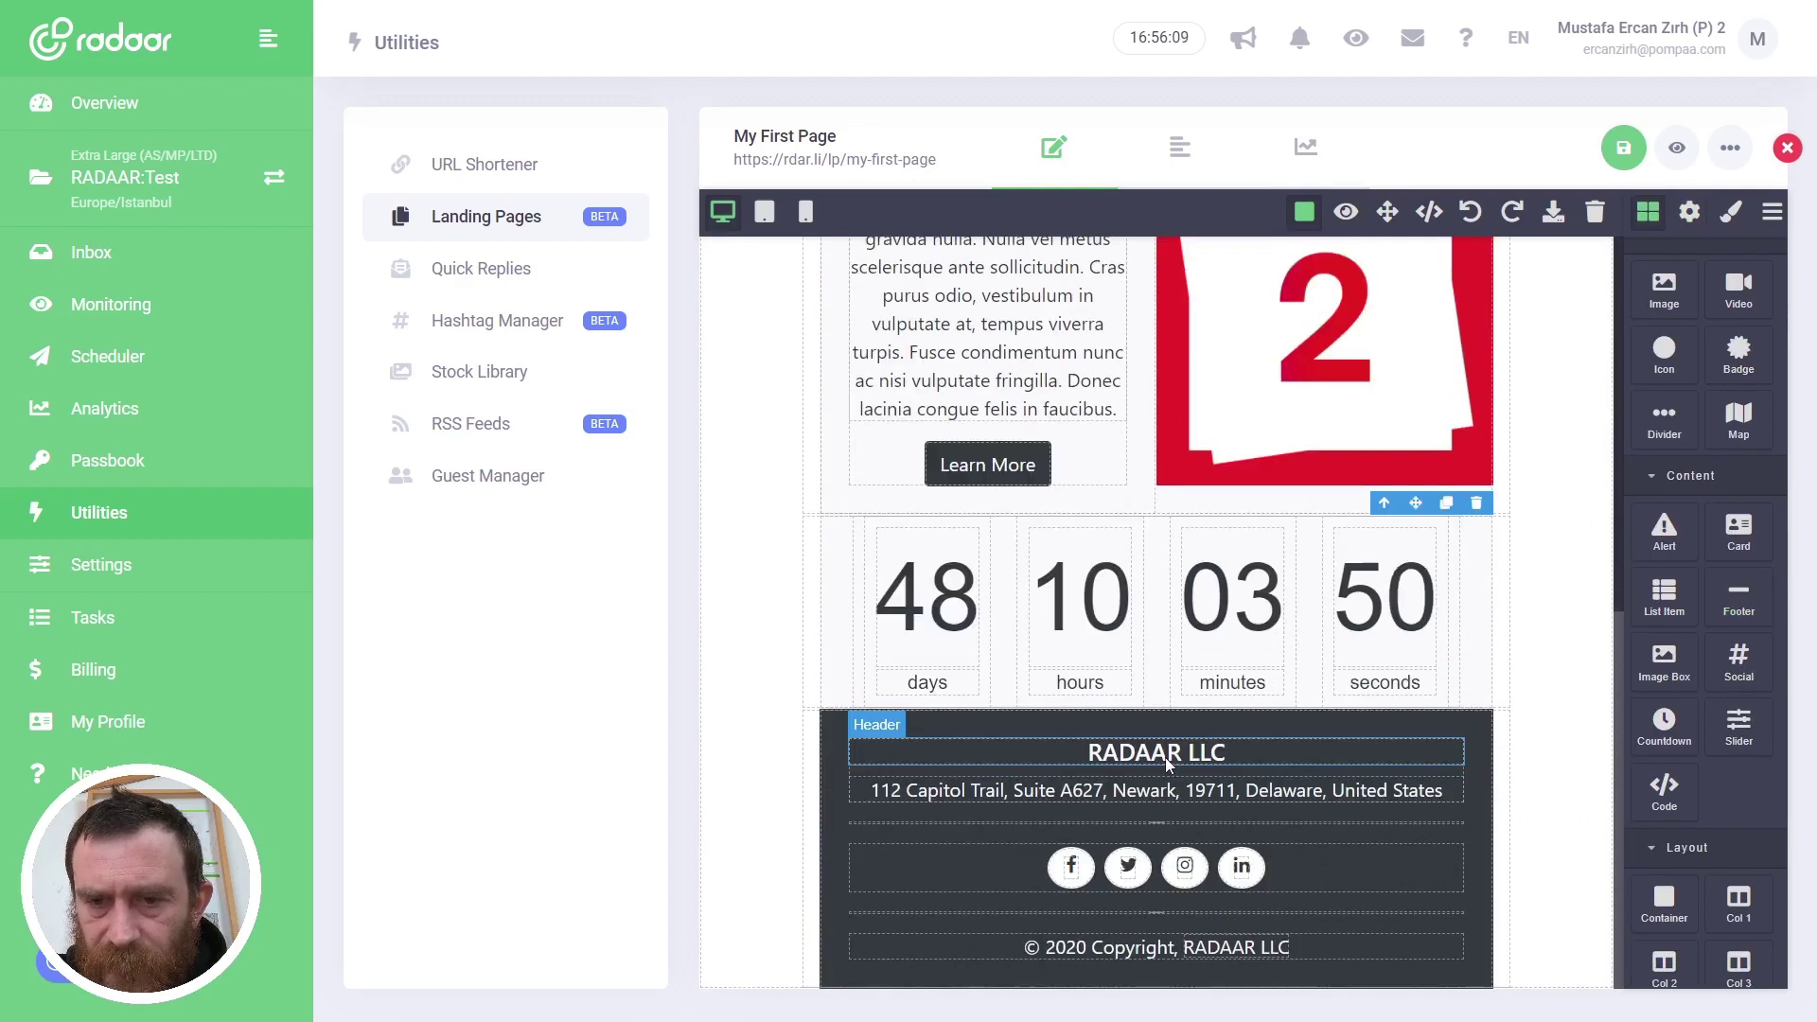
triple_click(1166, 758)
text(RADAAR)
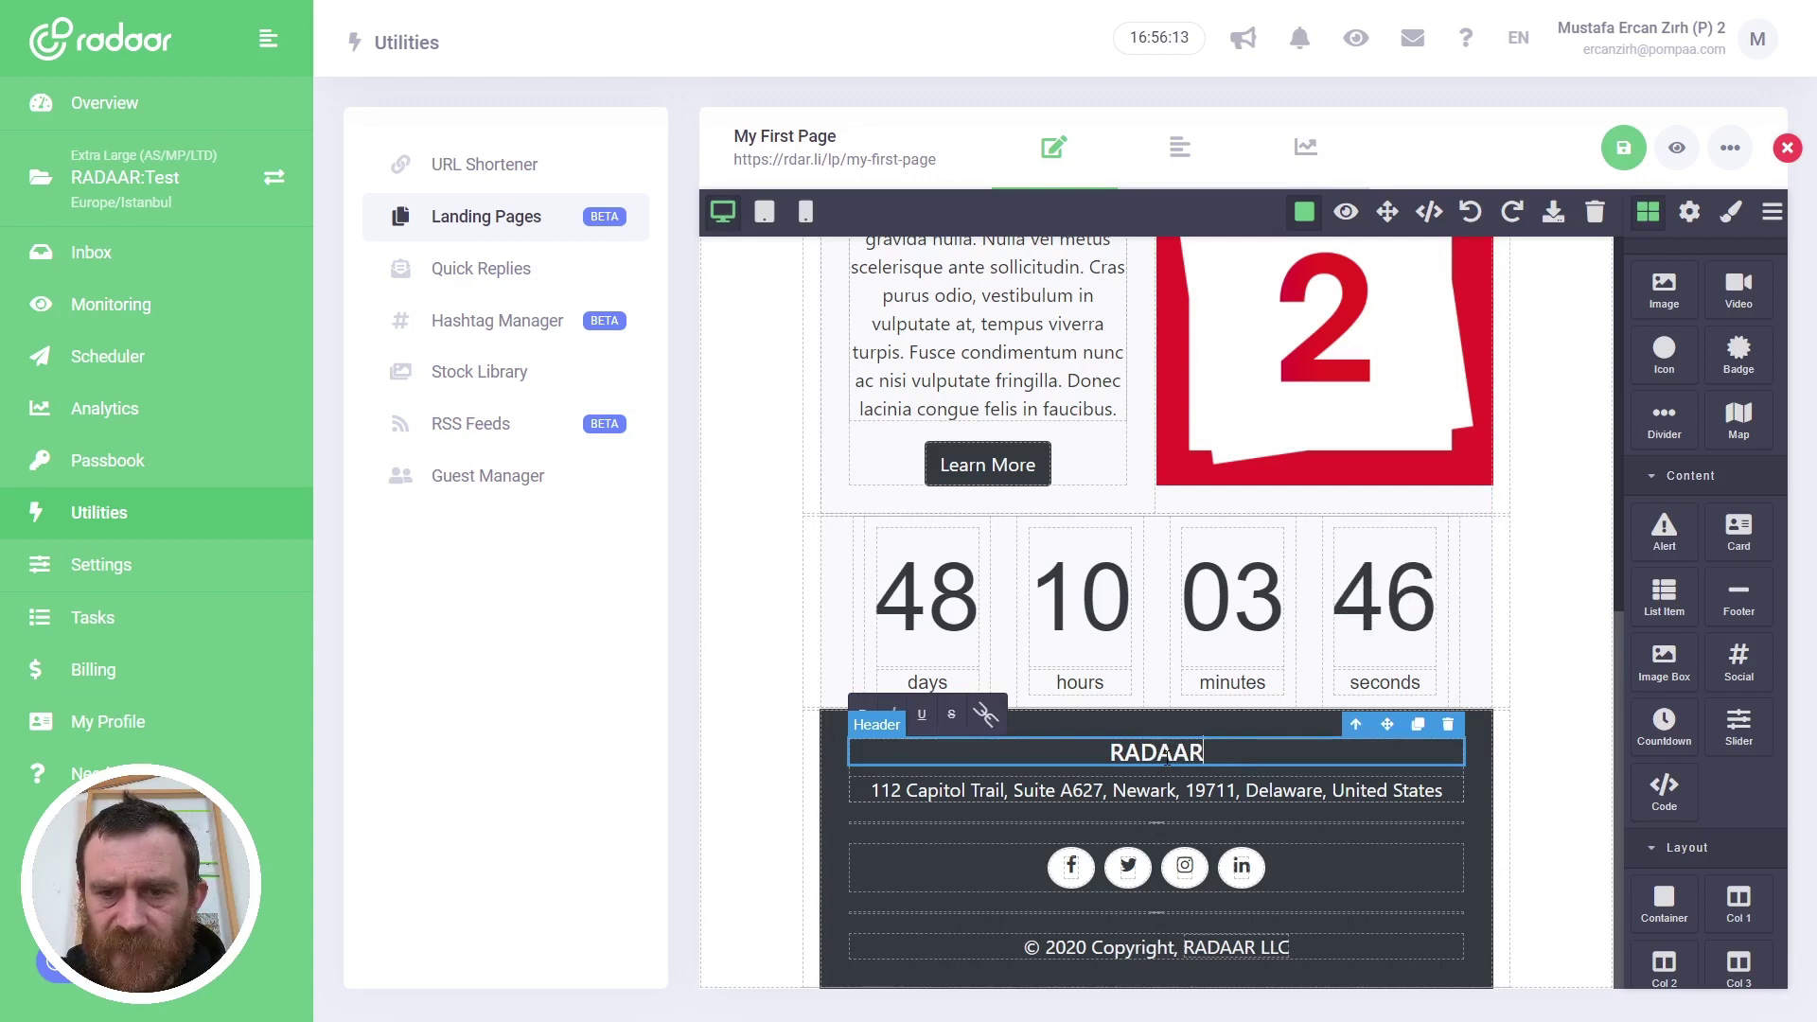
click(1166, 762)
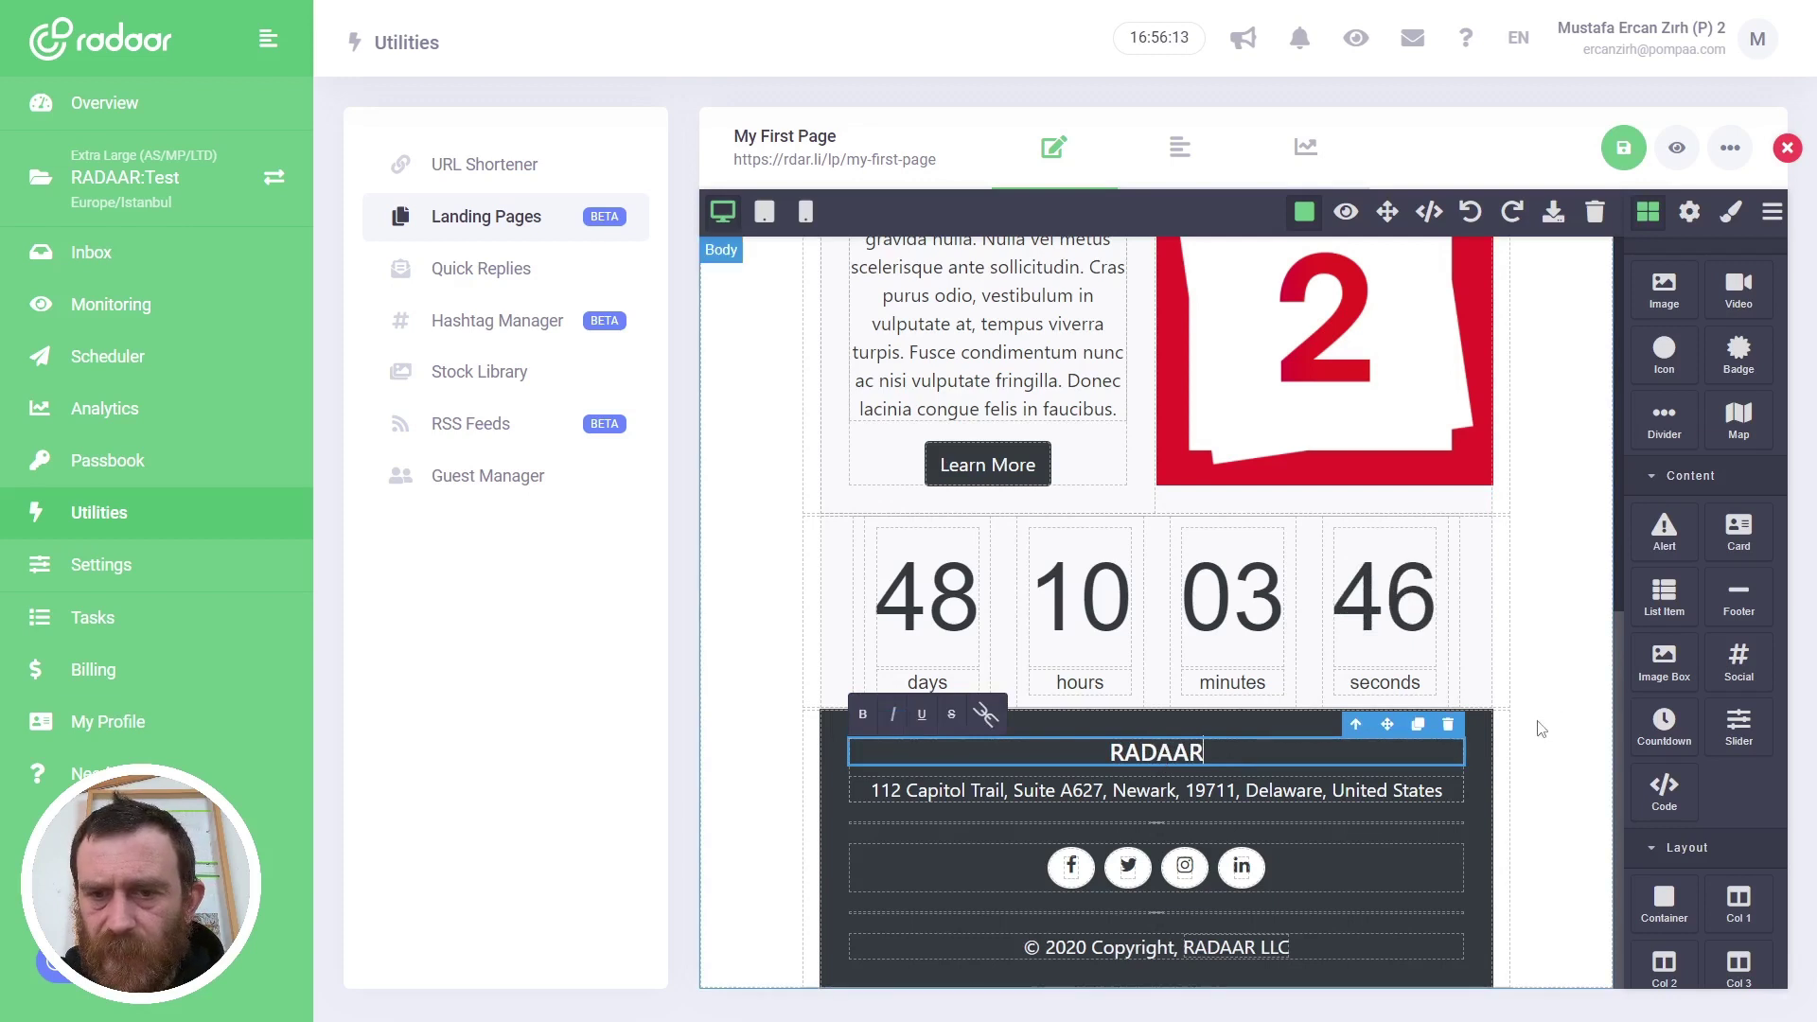
click(1067, 869)
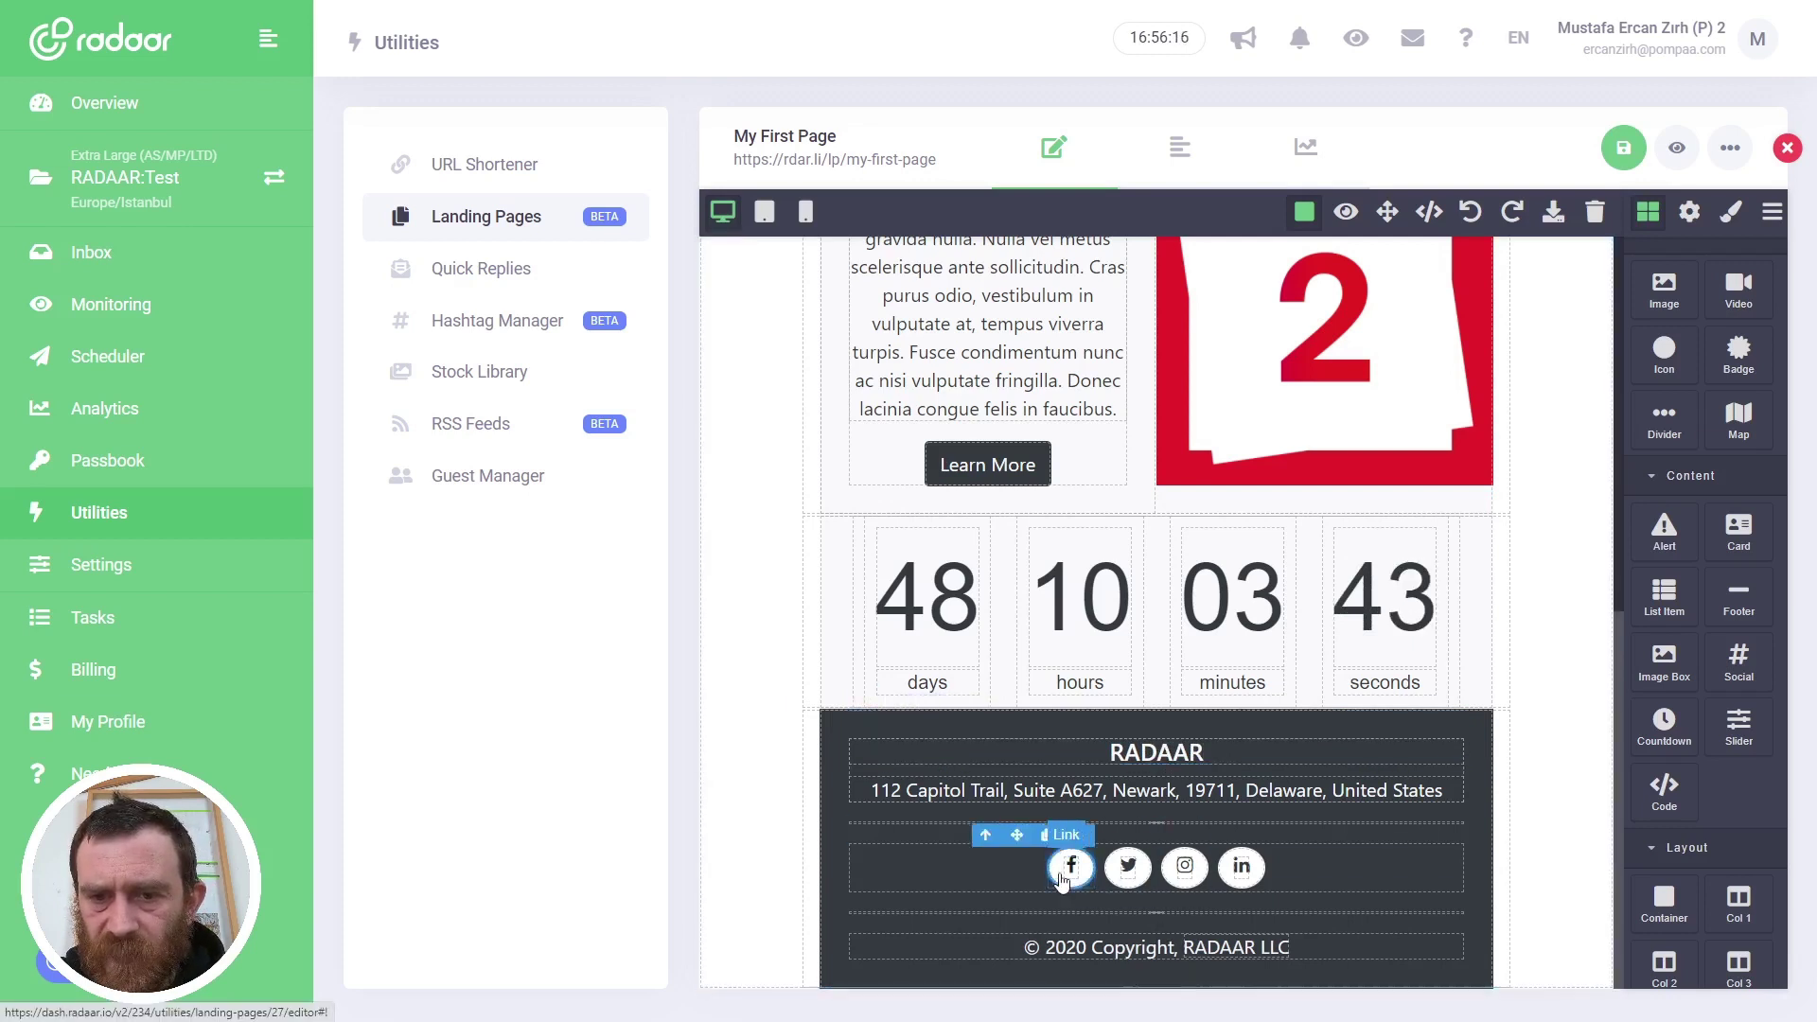
click(1689, 211)
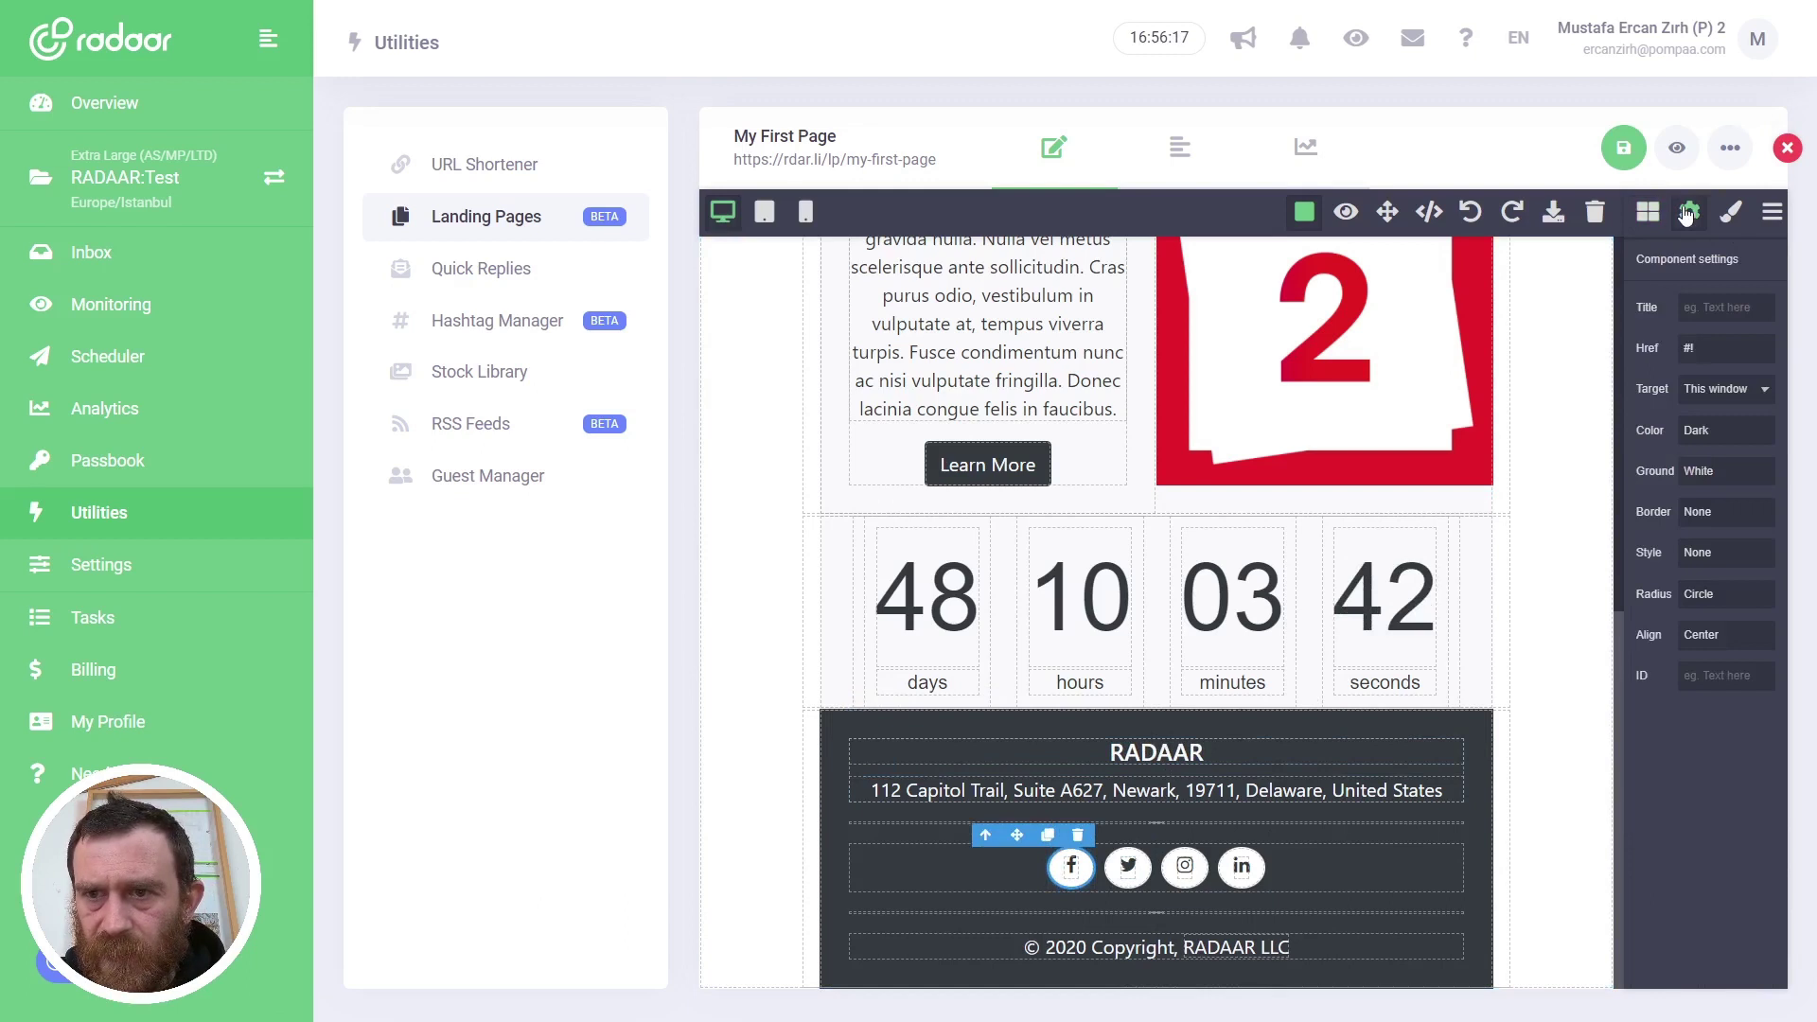
click(1702, 344)
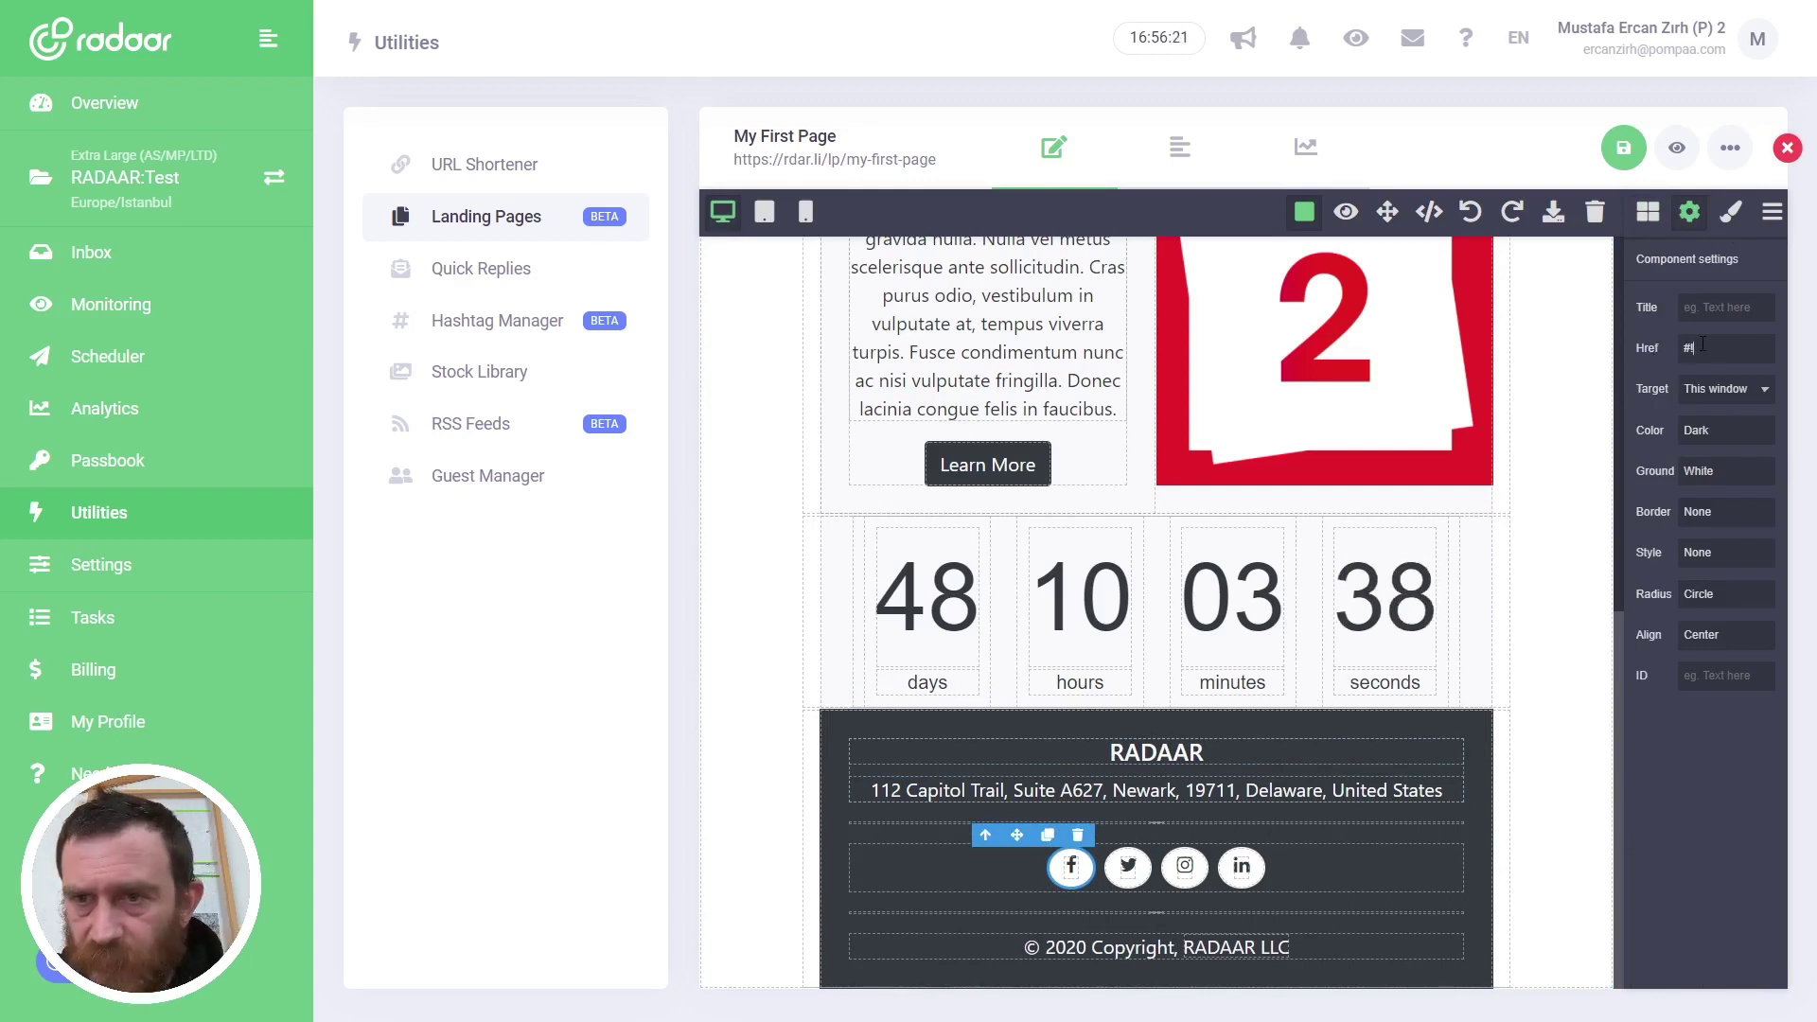
key(BackSpace)
key(BackSpace)
text(http)
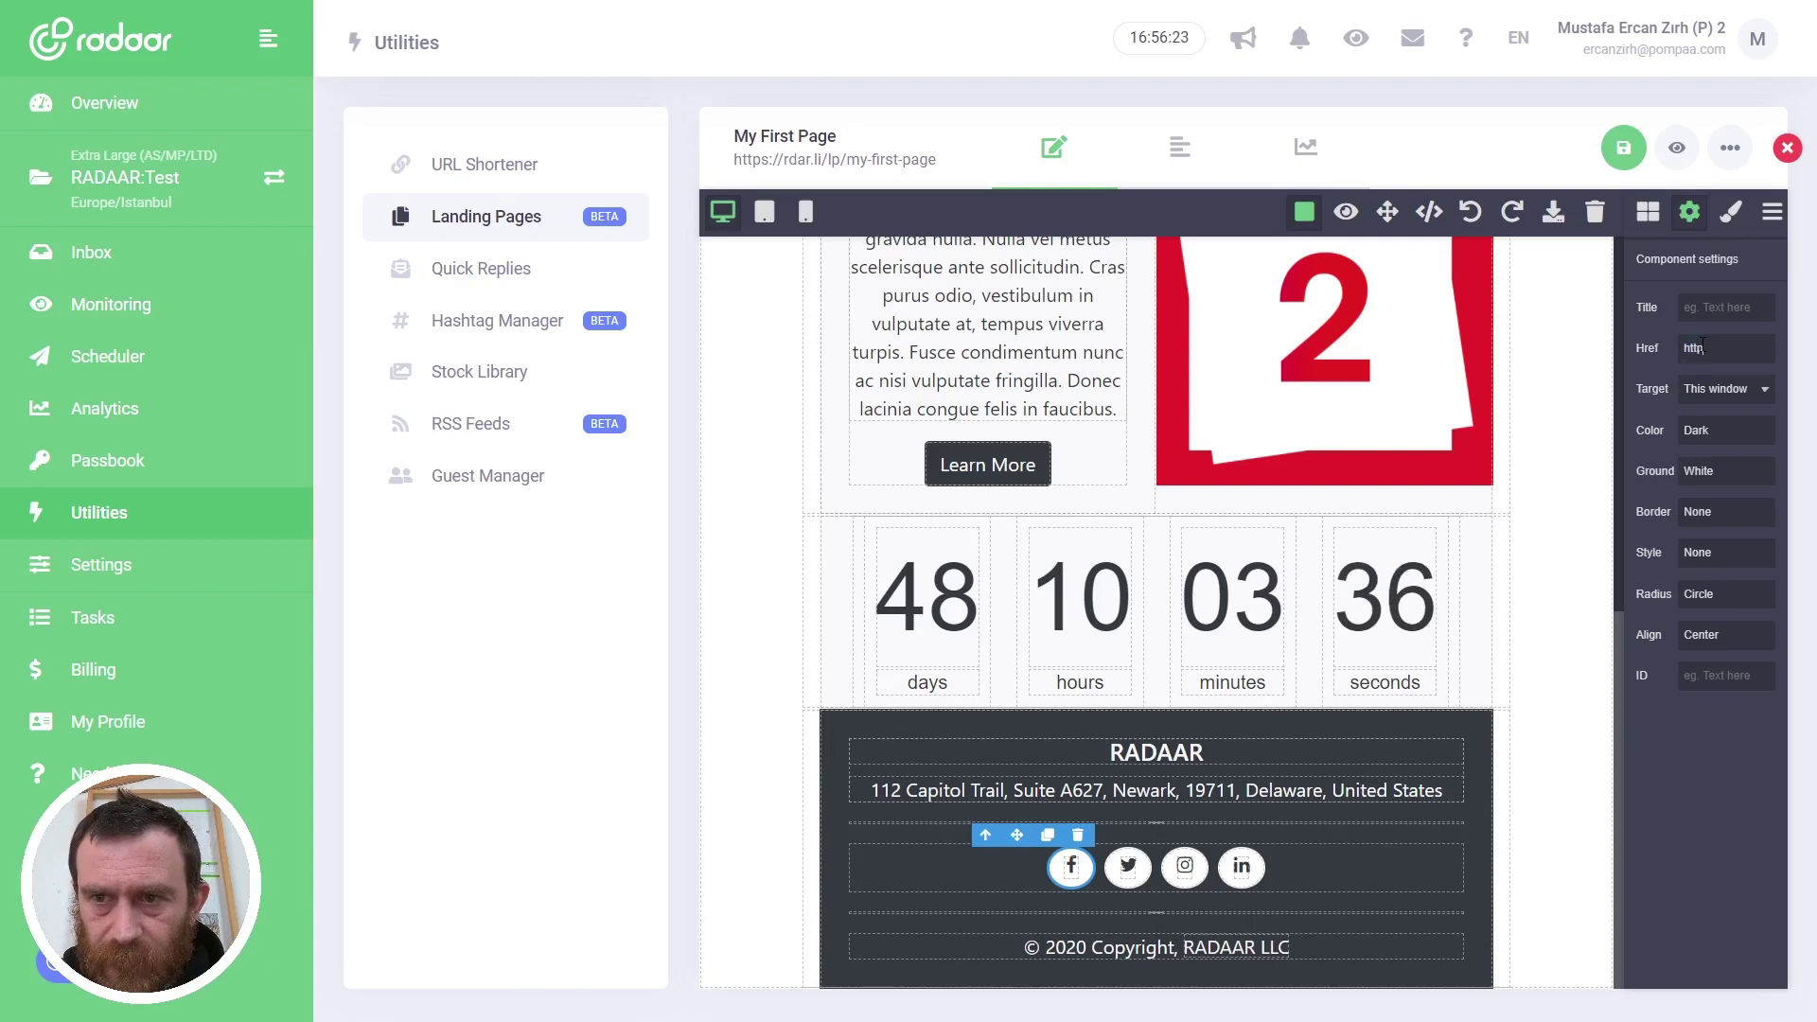
text(s:/)
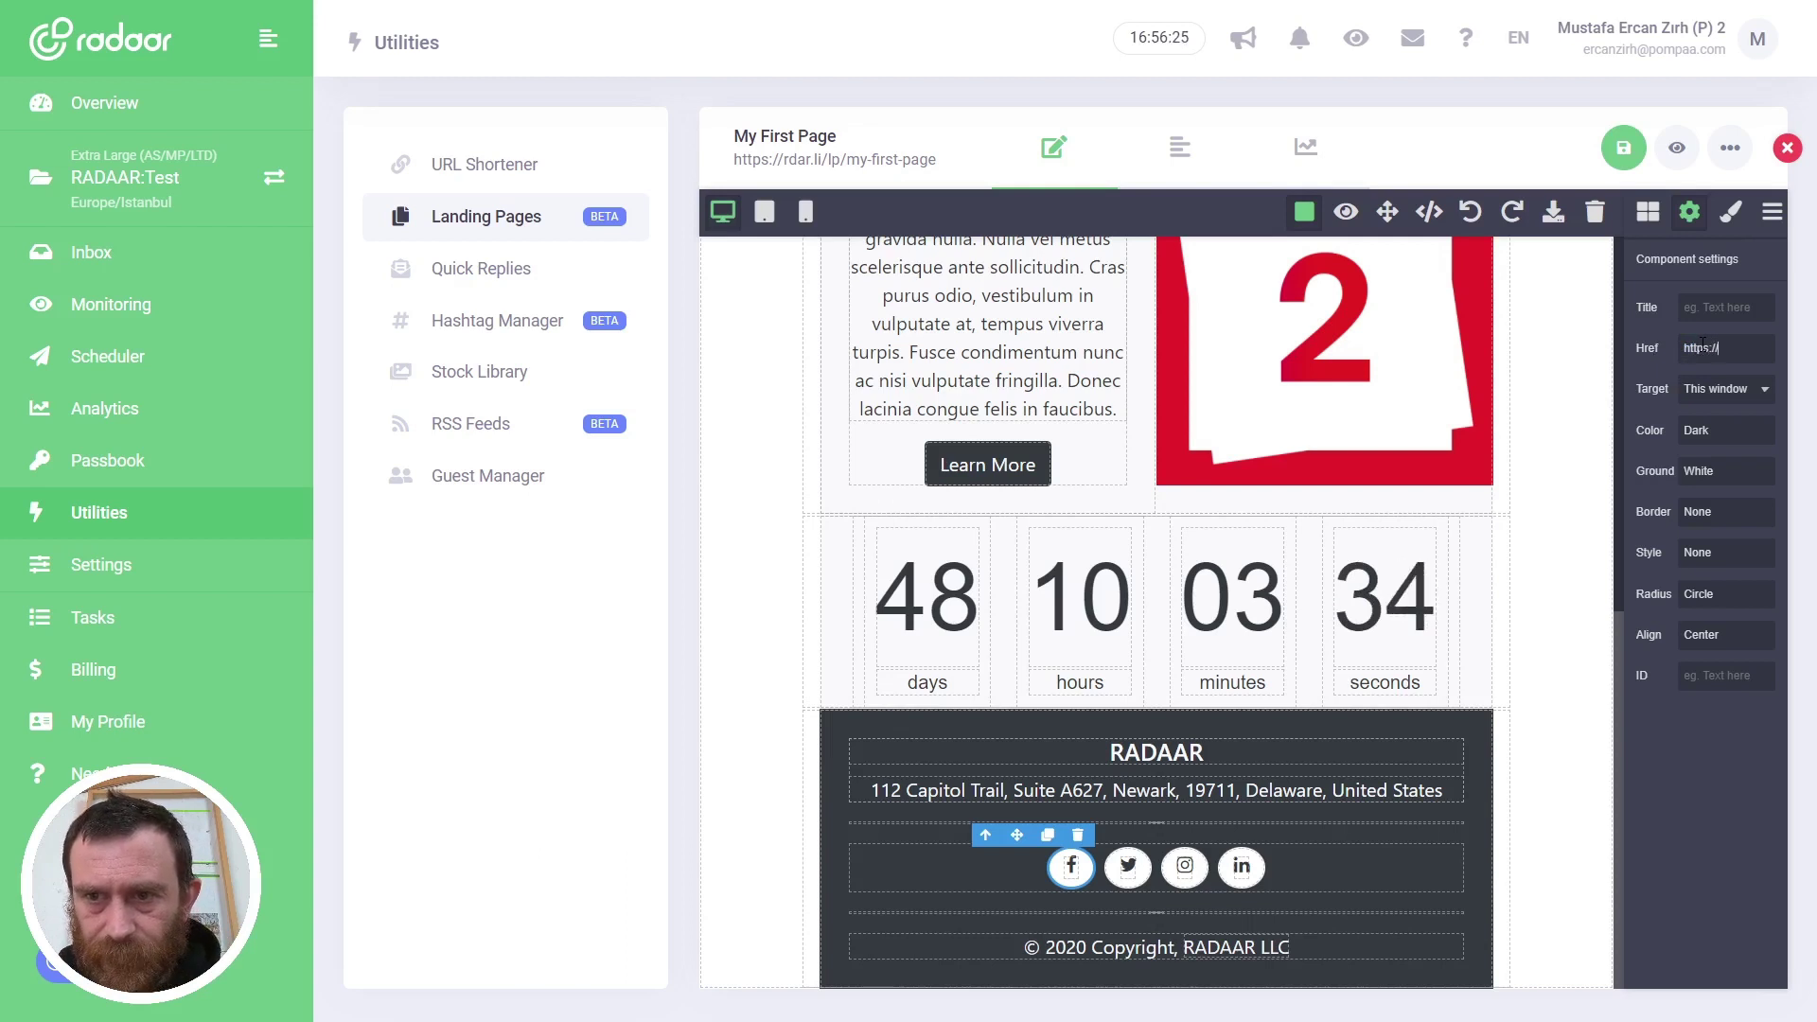
text(/www.radaar.io)
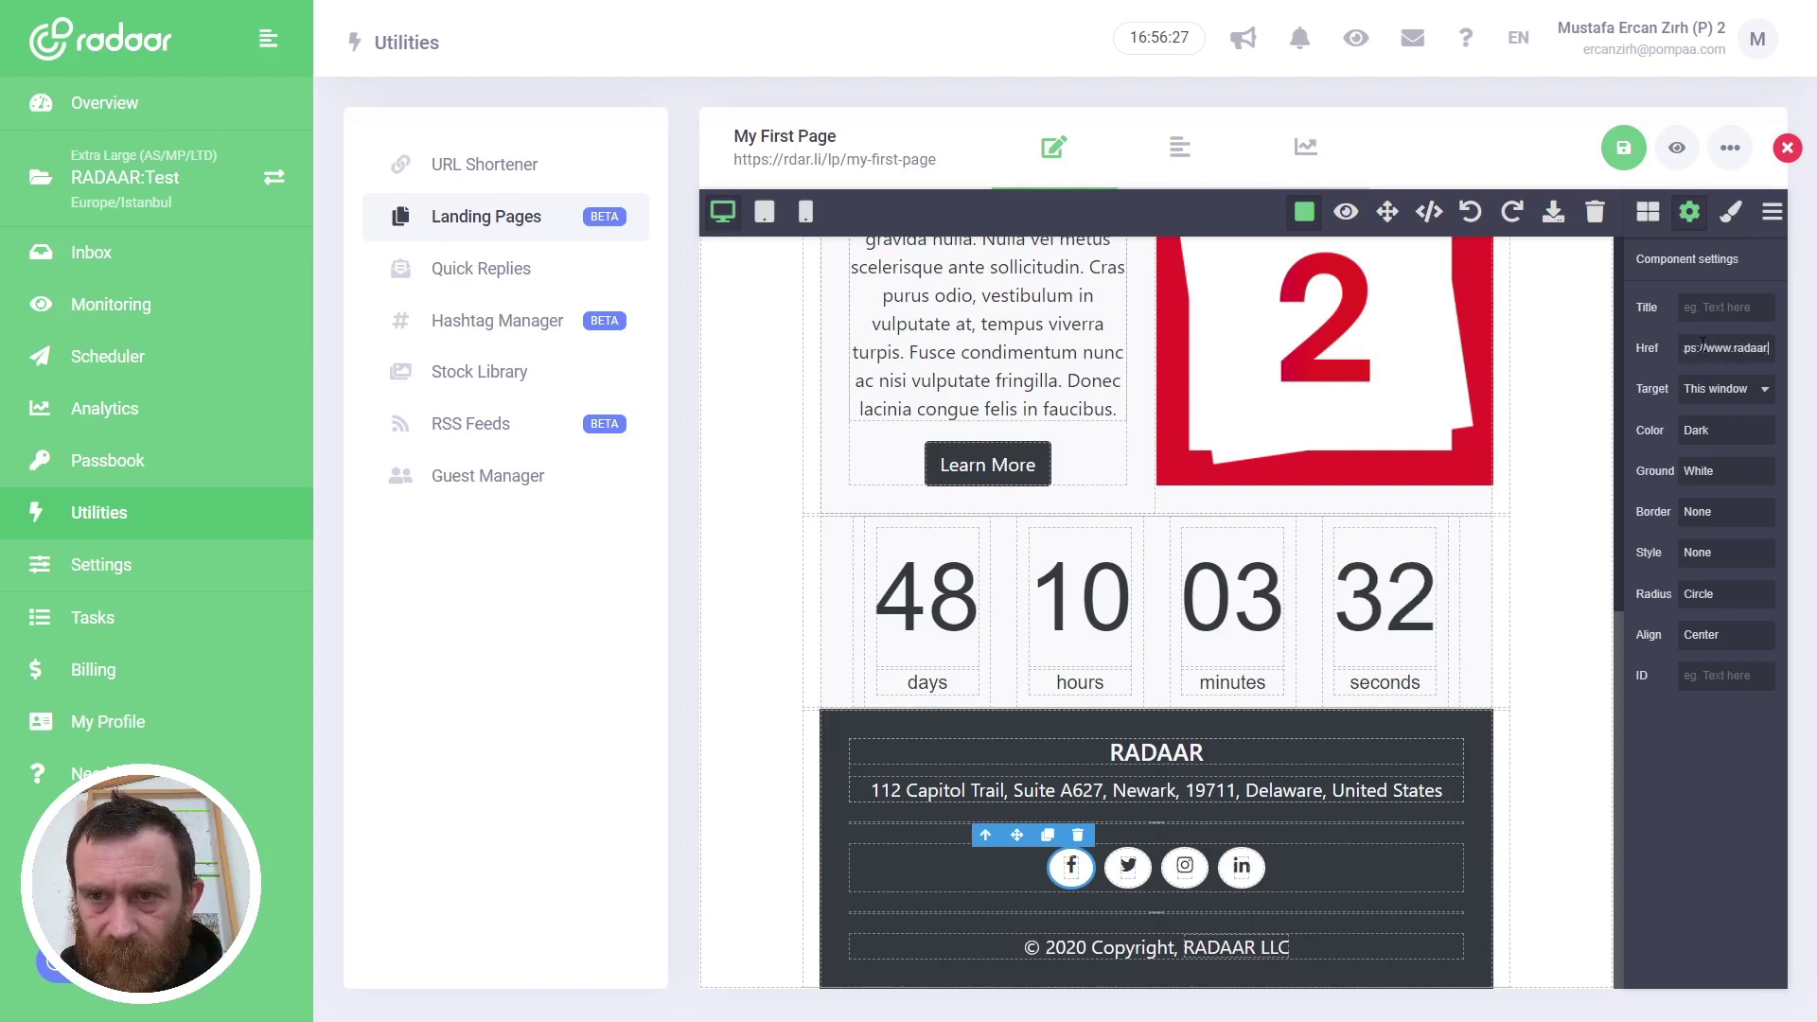
text(/)
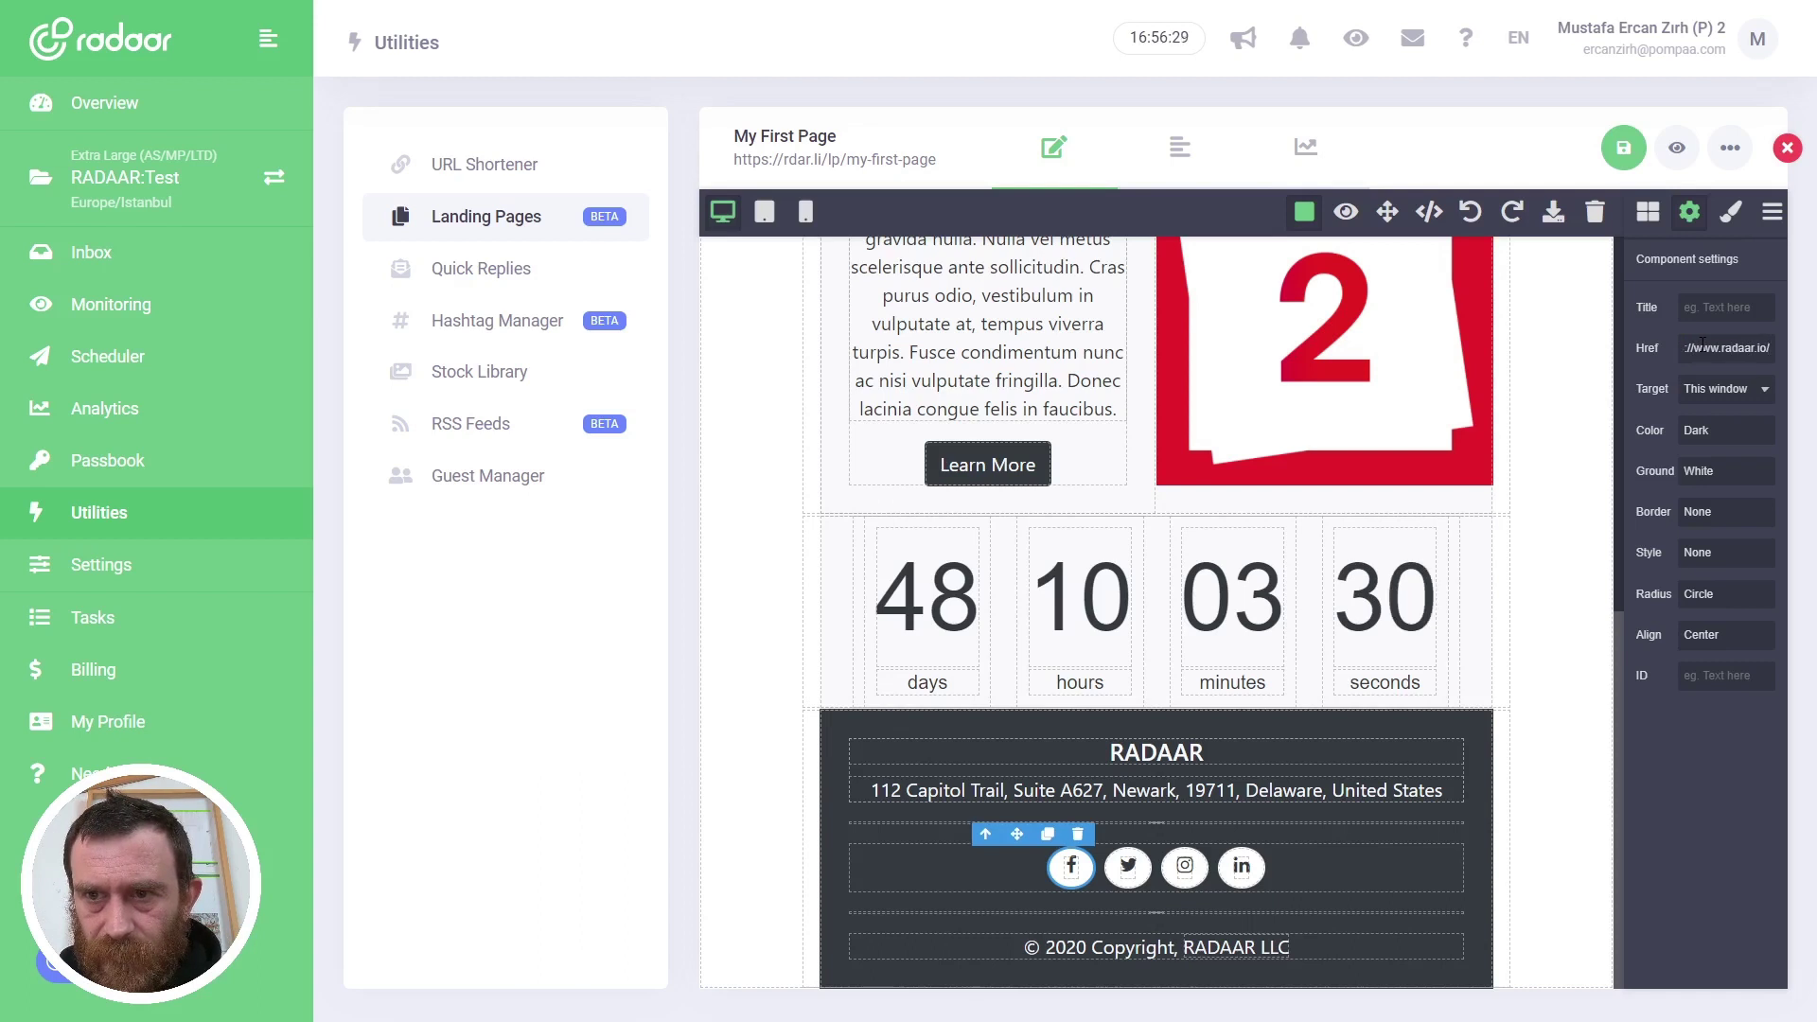
click(1553, 393)
scroll(1553, 392, up, 6)
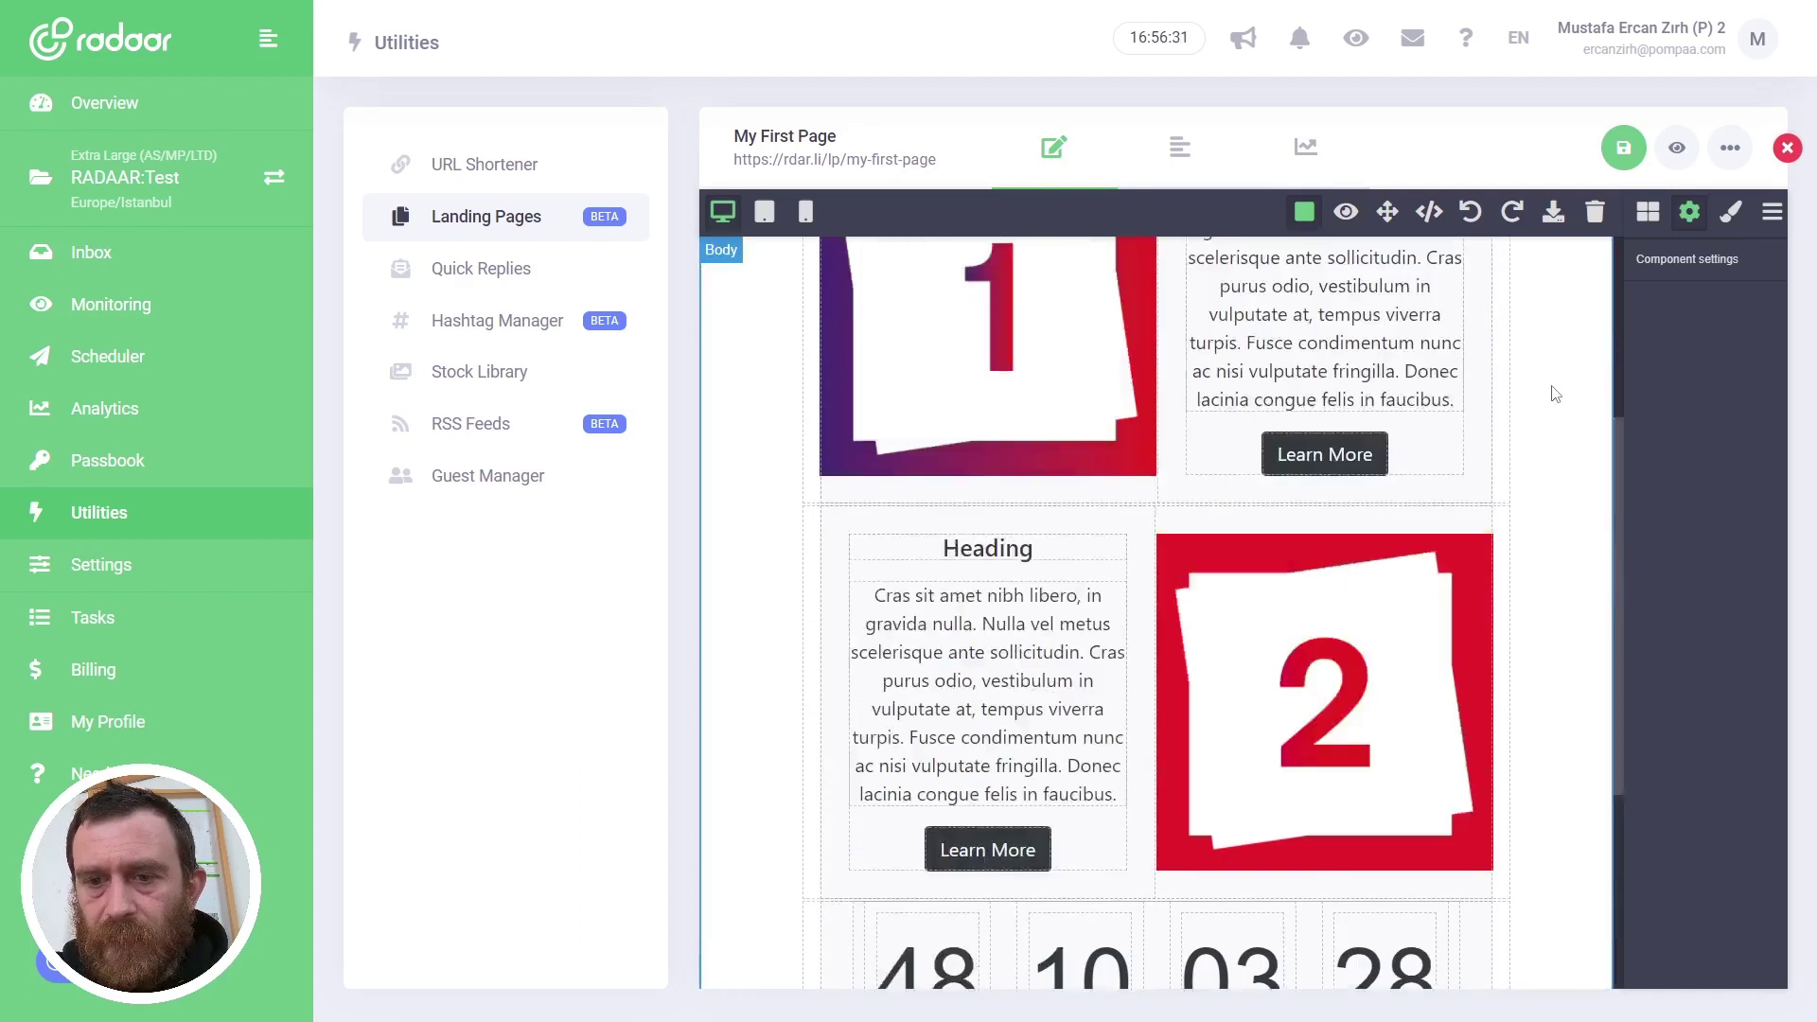
scroll(1555, 393, up, 2)
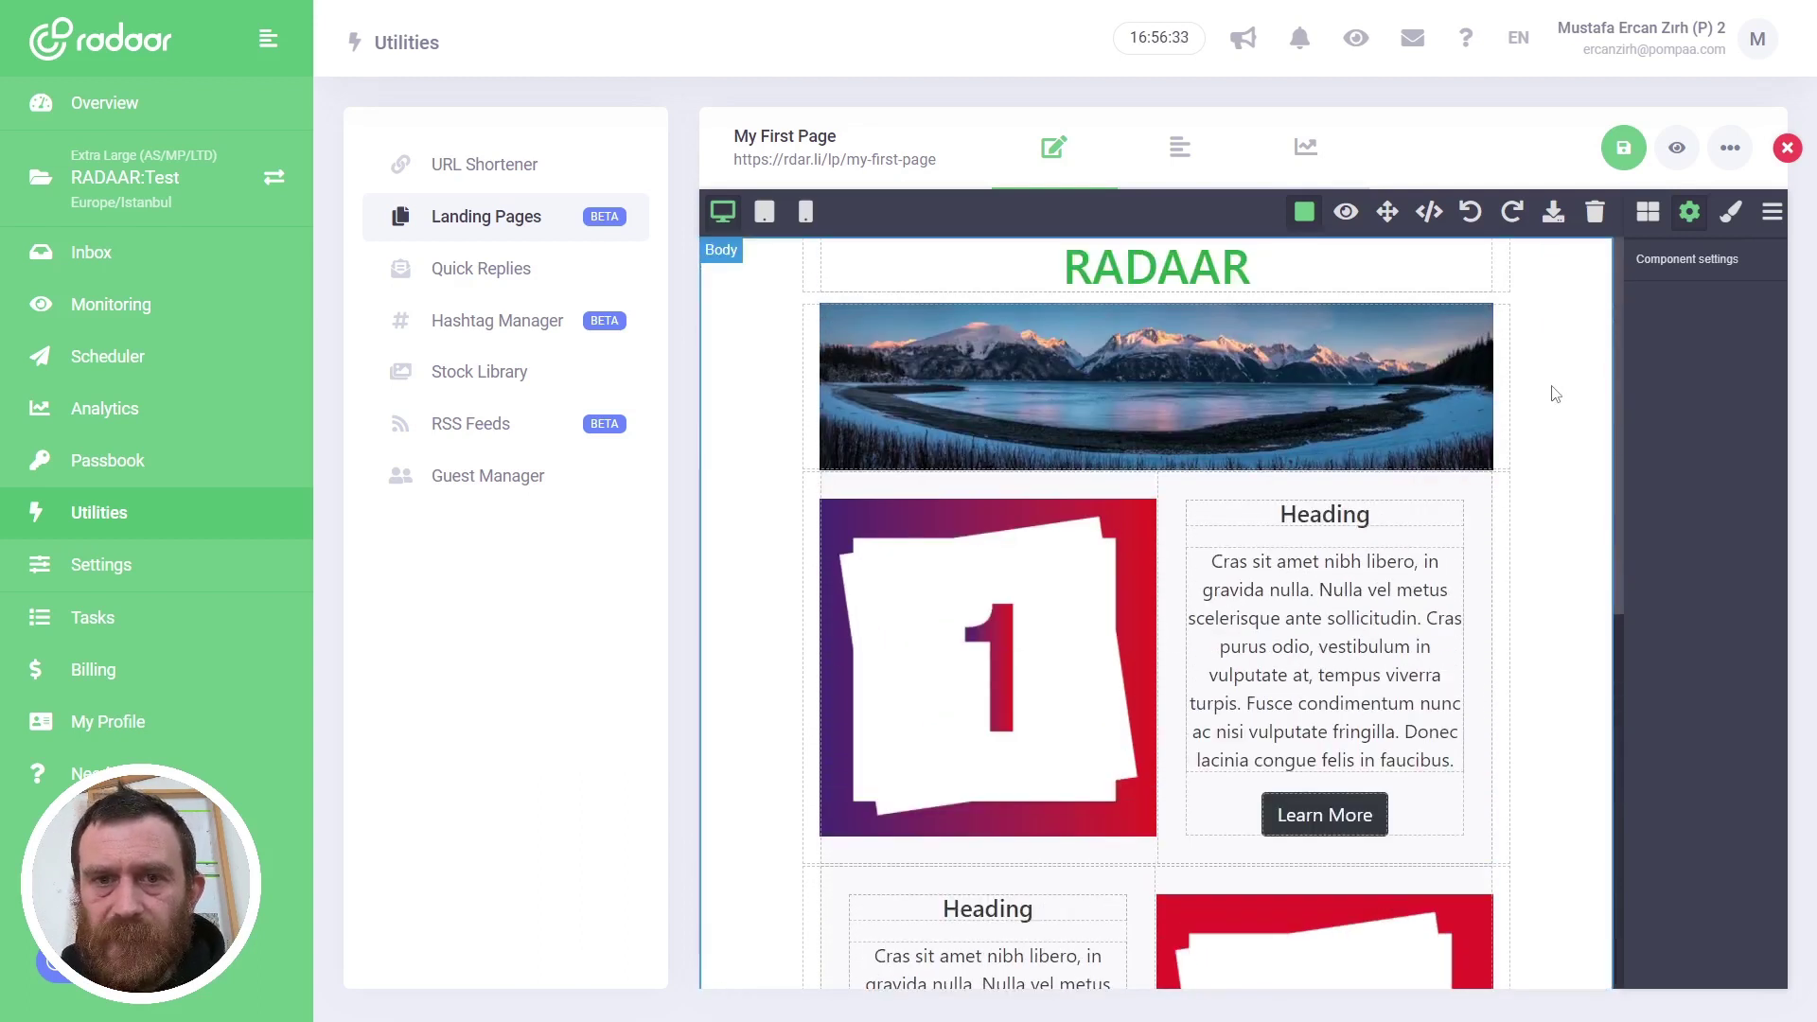
click(1648, 212)
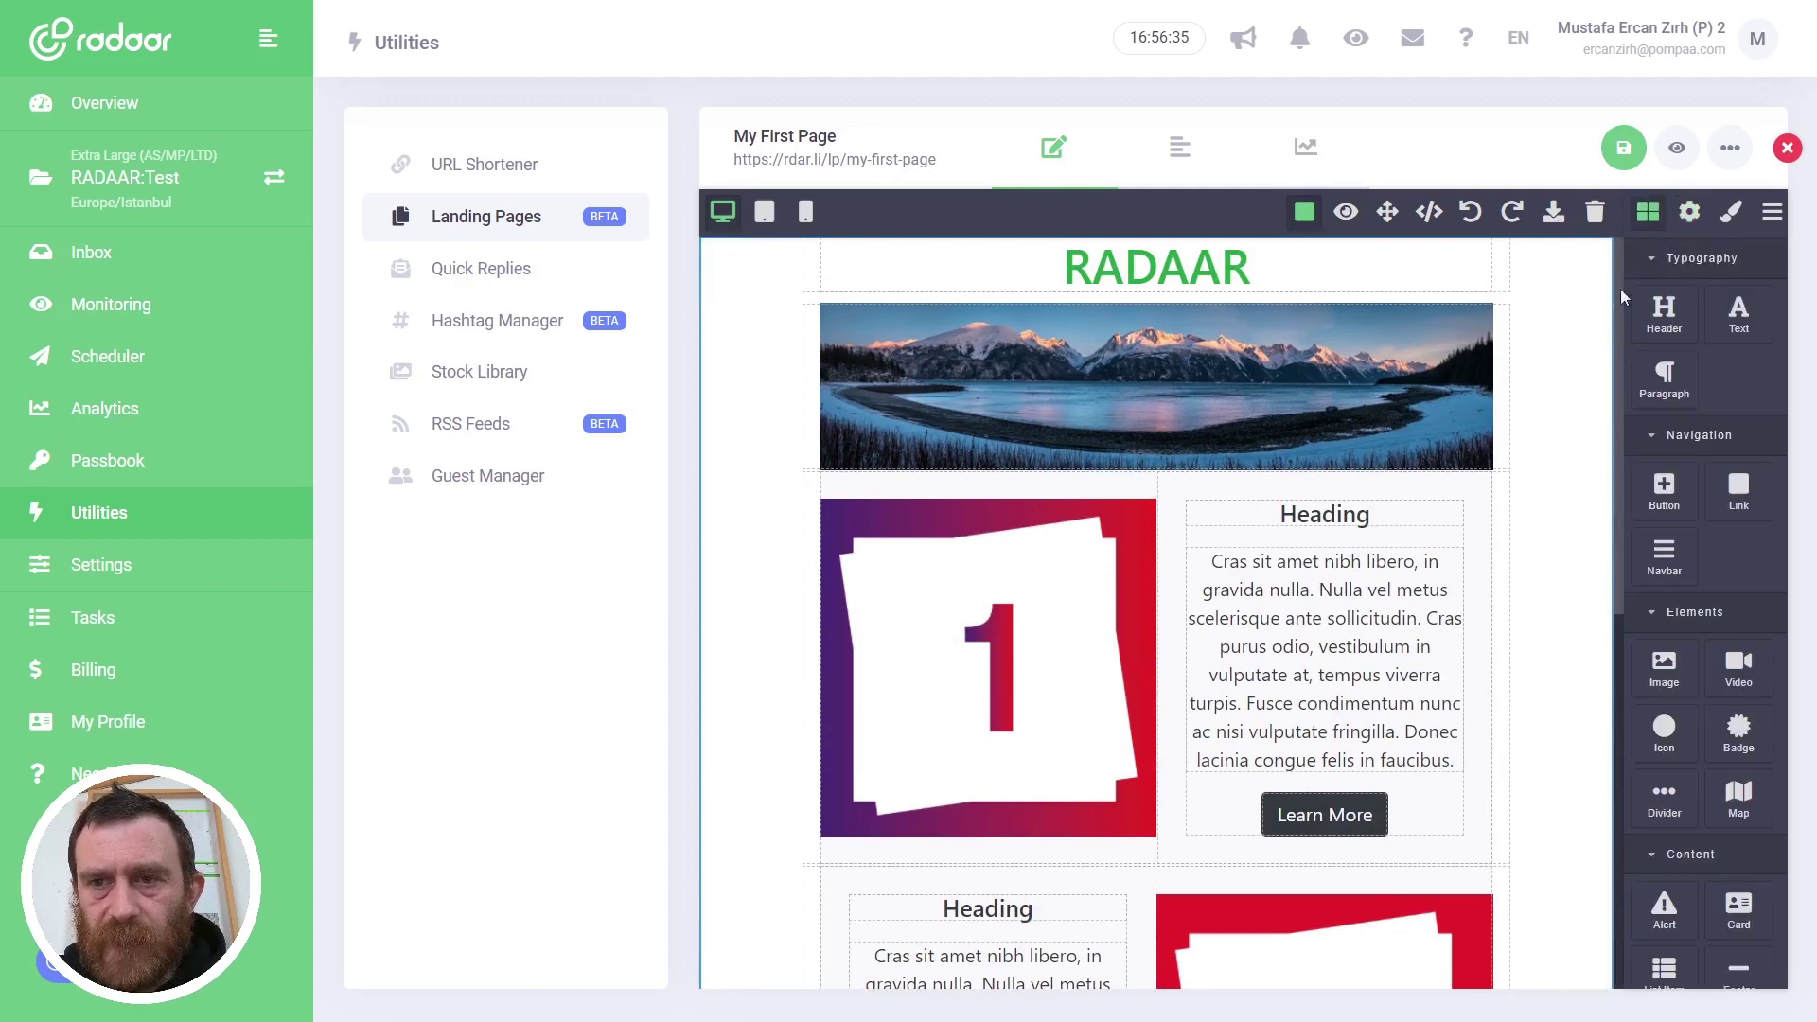
scroll(1564, 367, down, 6)
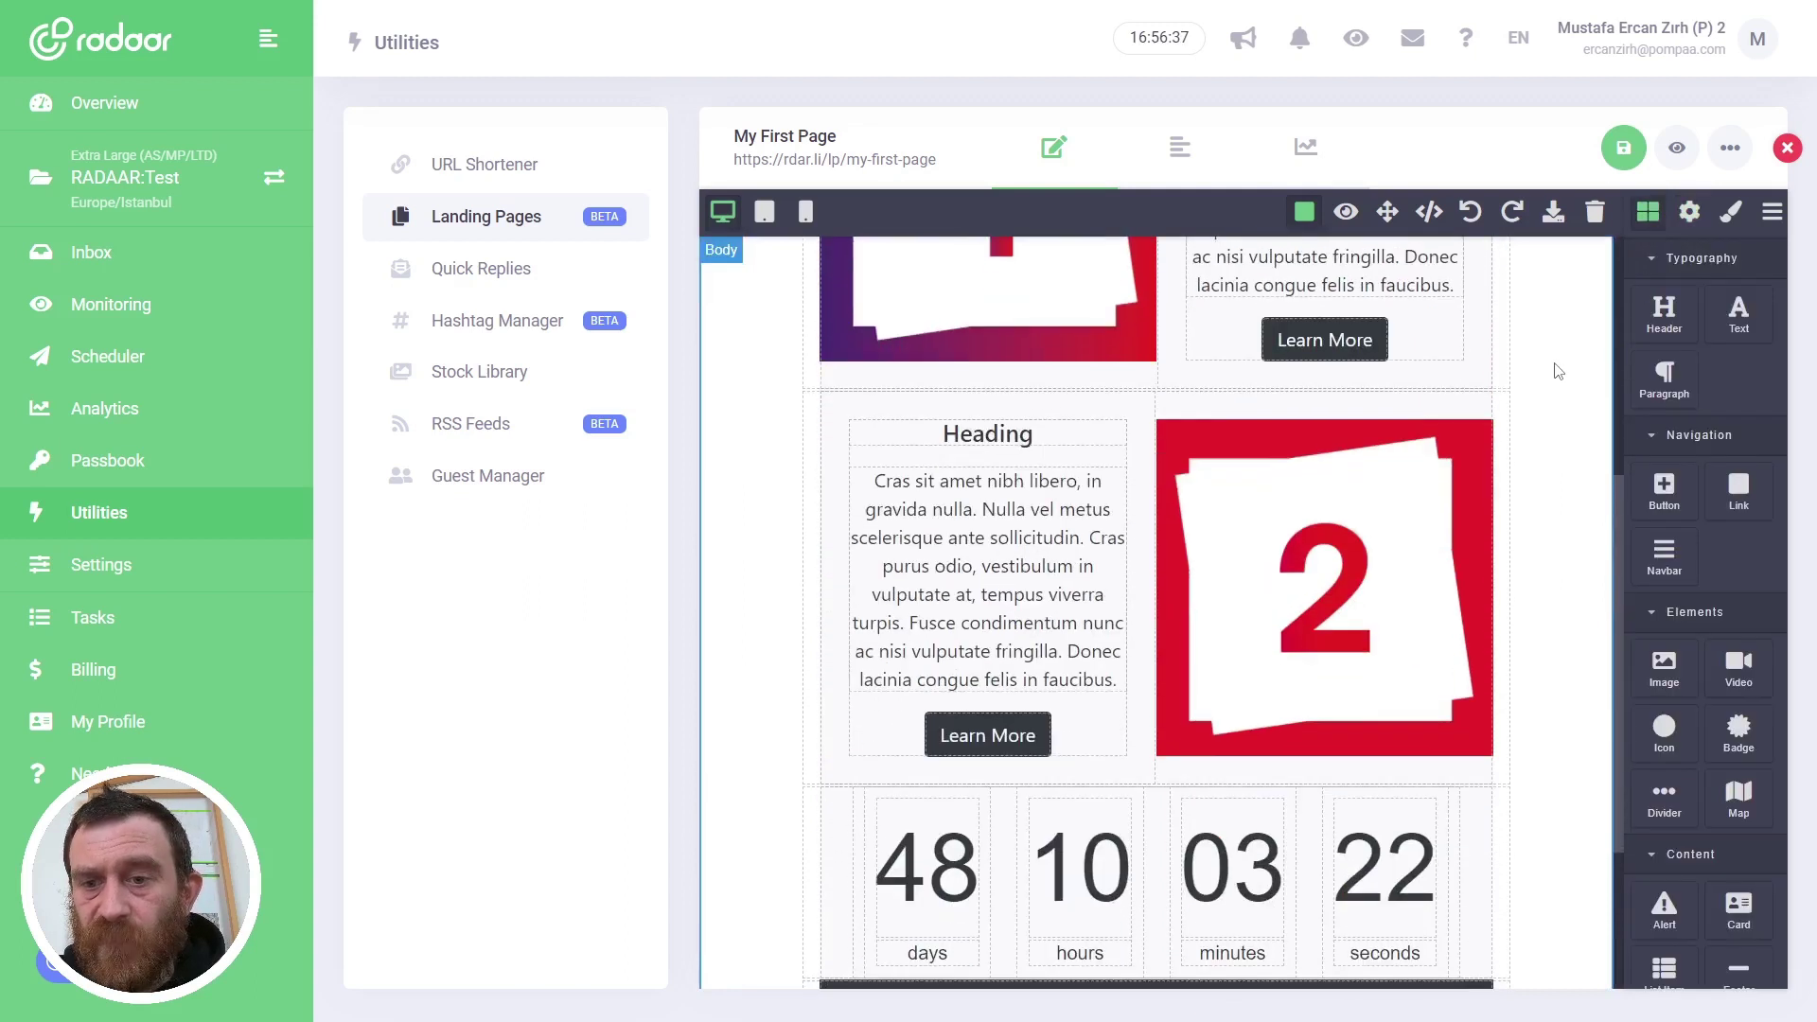
click(1489, 716)
click(1529, 685)
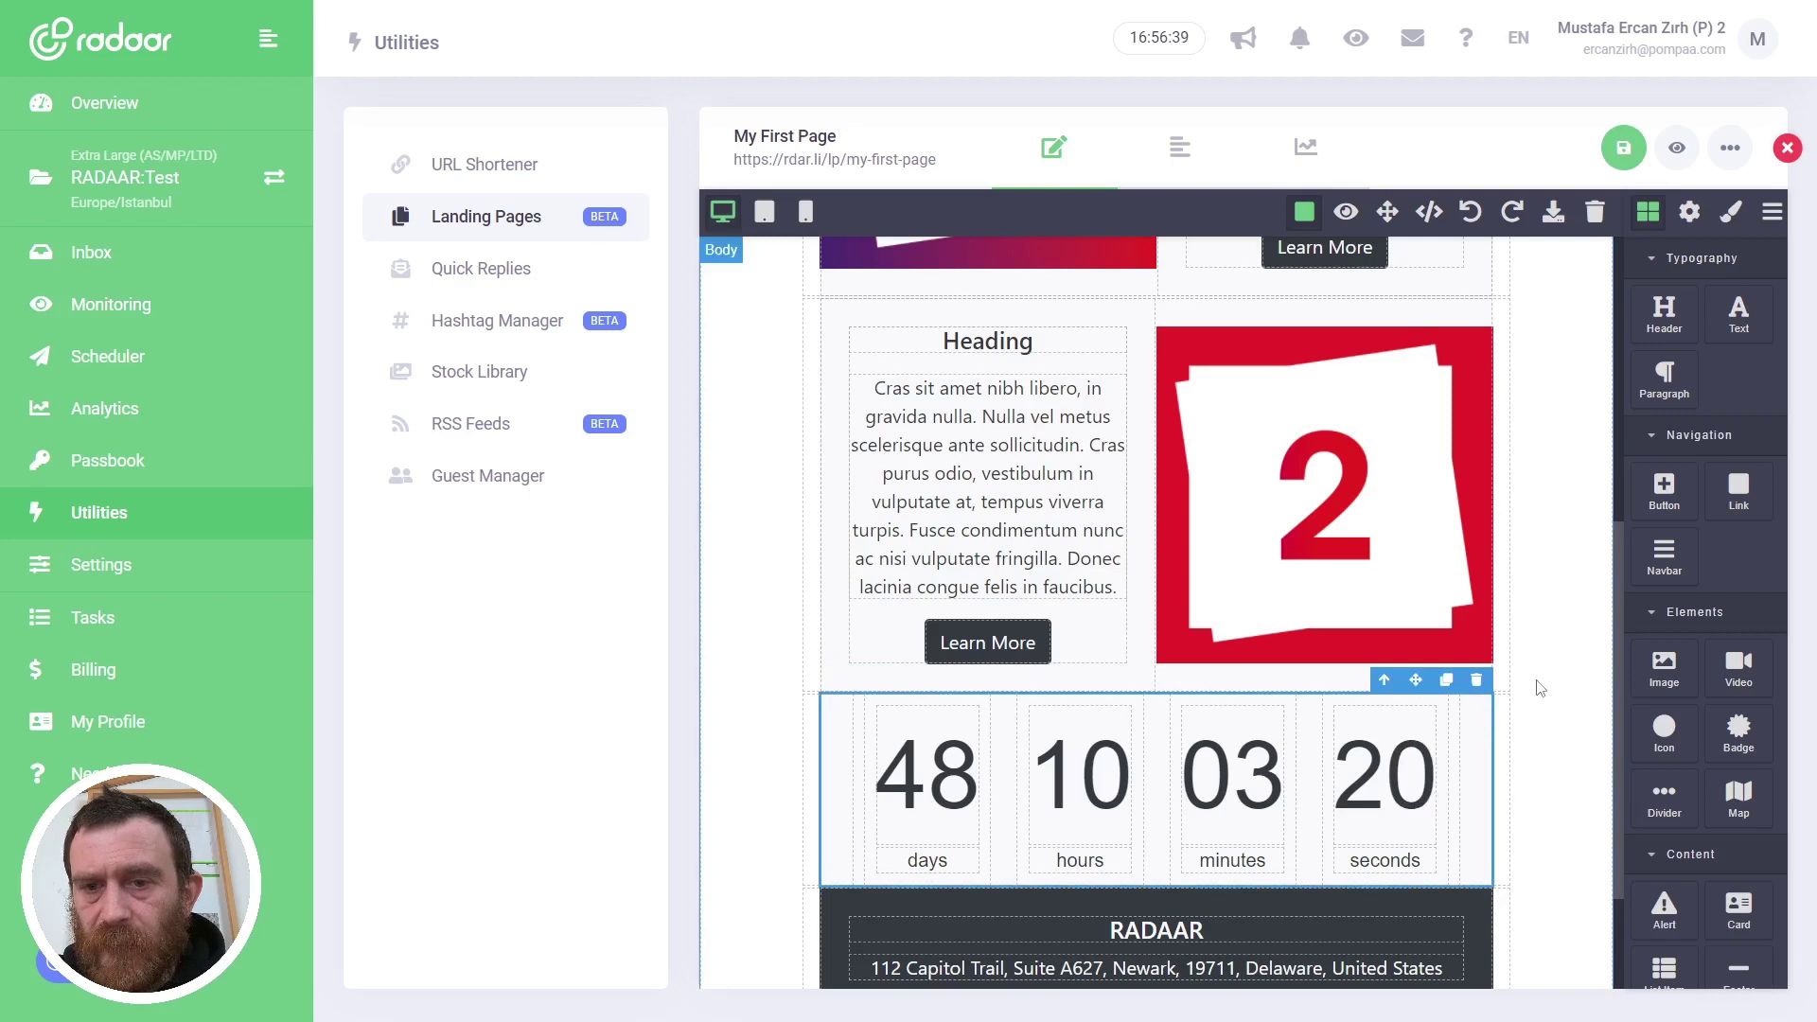
Step: Try replacing the countdown above the footer with a custom Code block, leave its code editor empty, and undo both changes
key(ctrl+z)
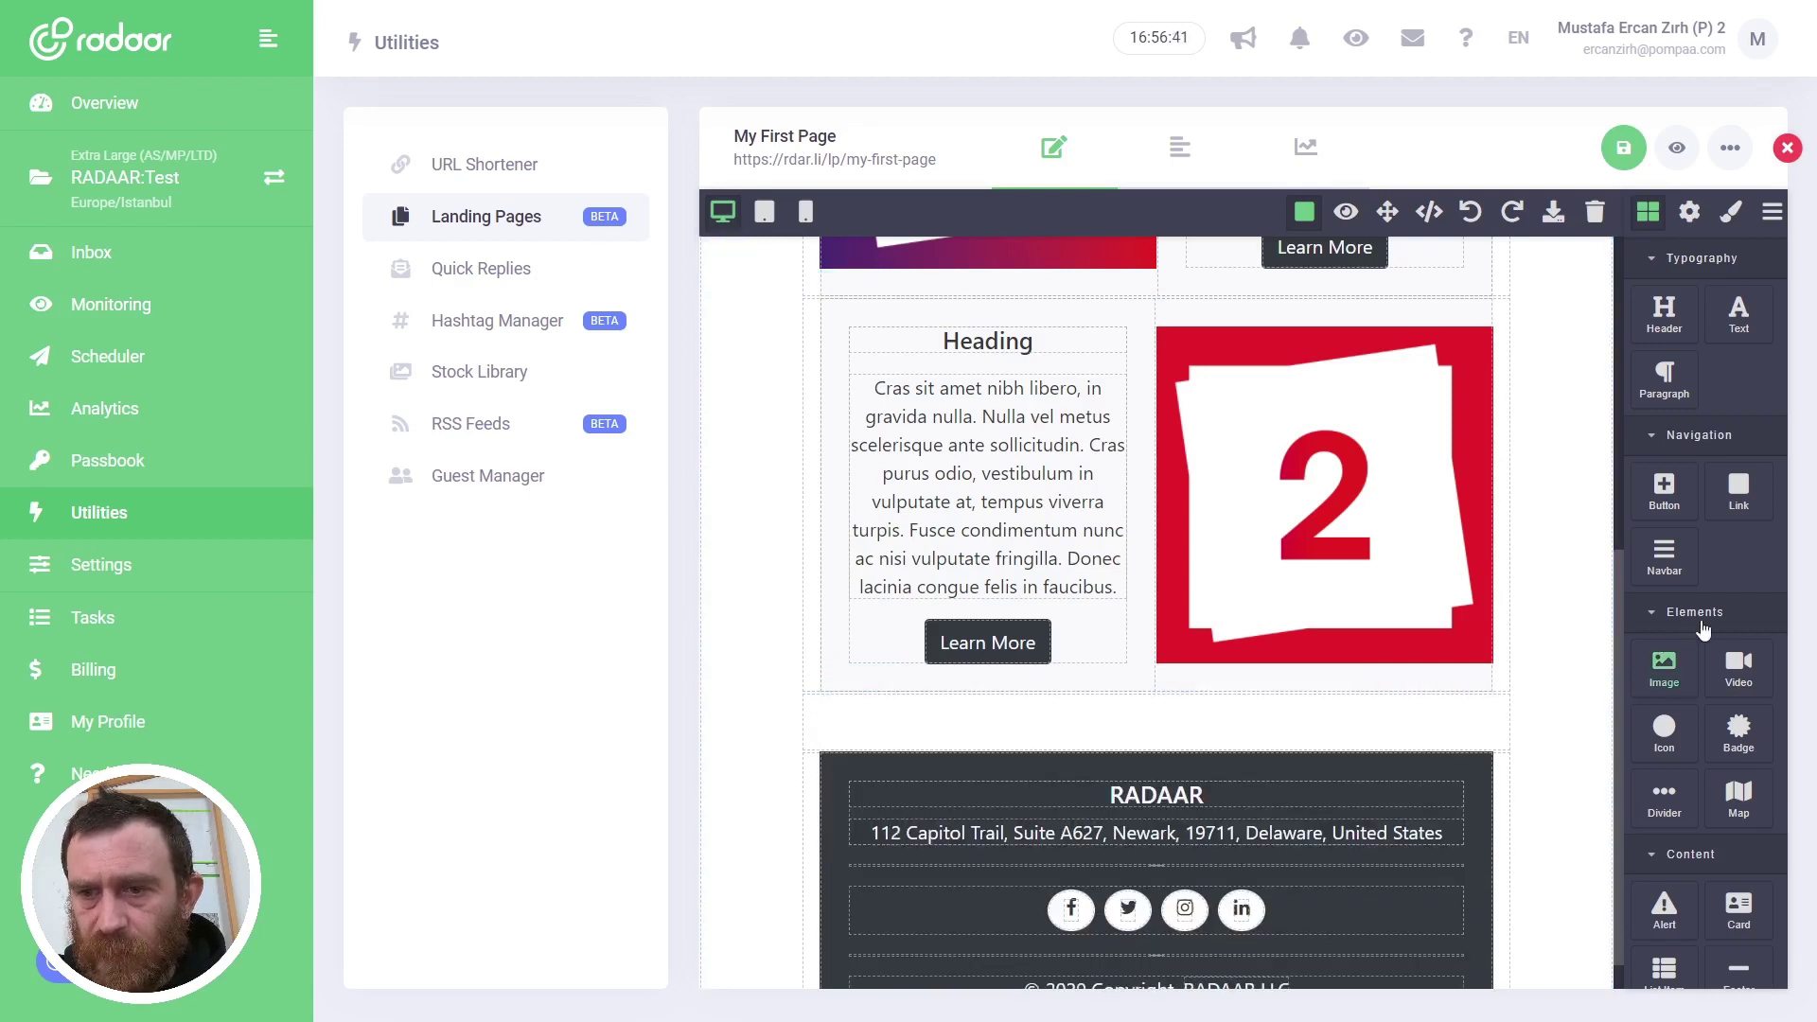
scroll(1664, 615, down, 4)
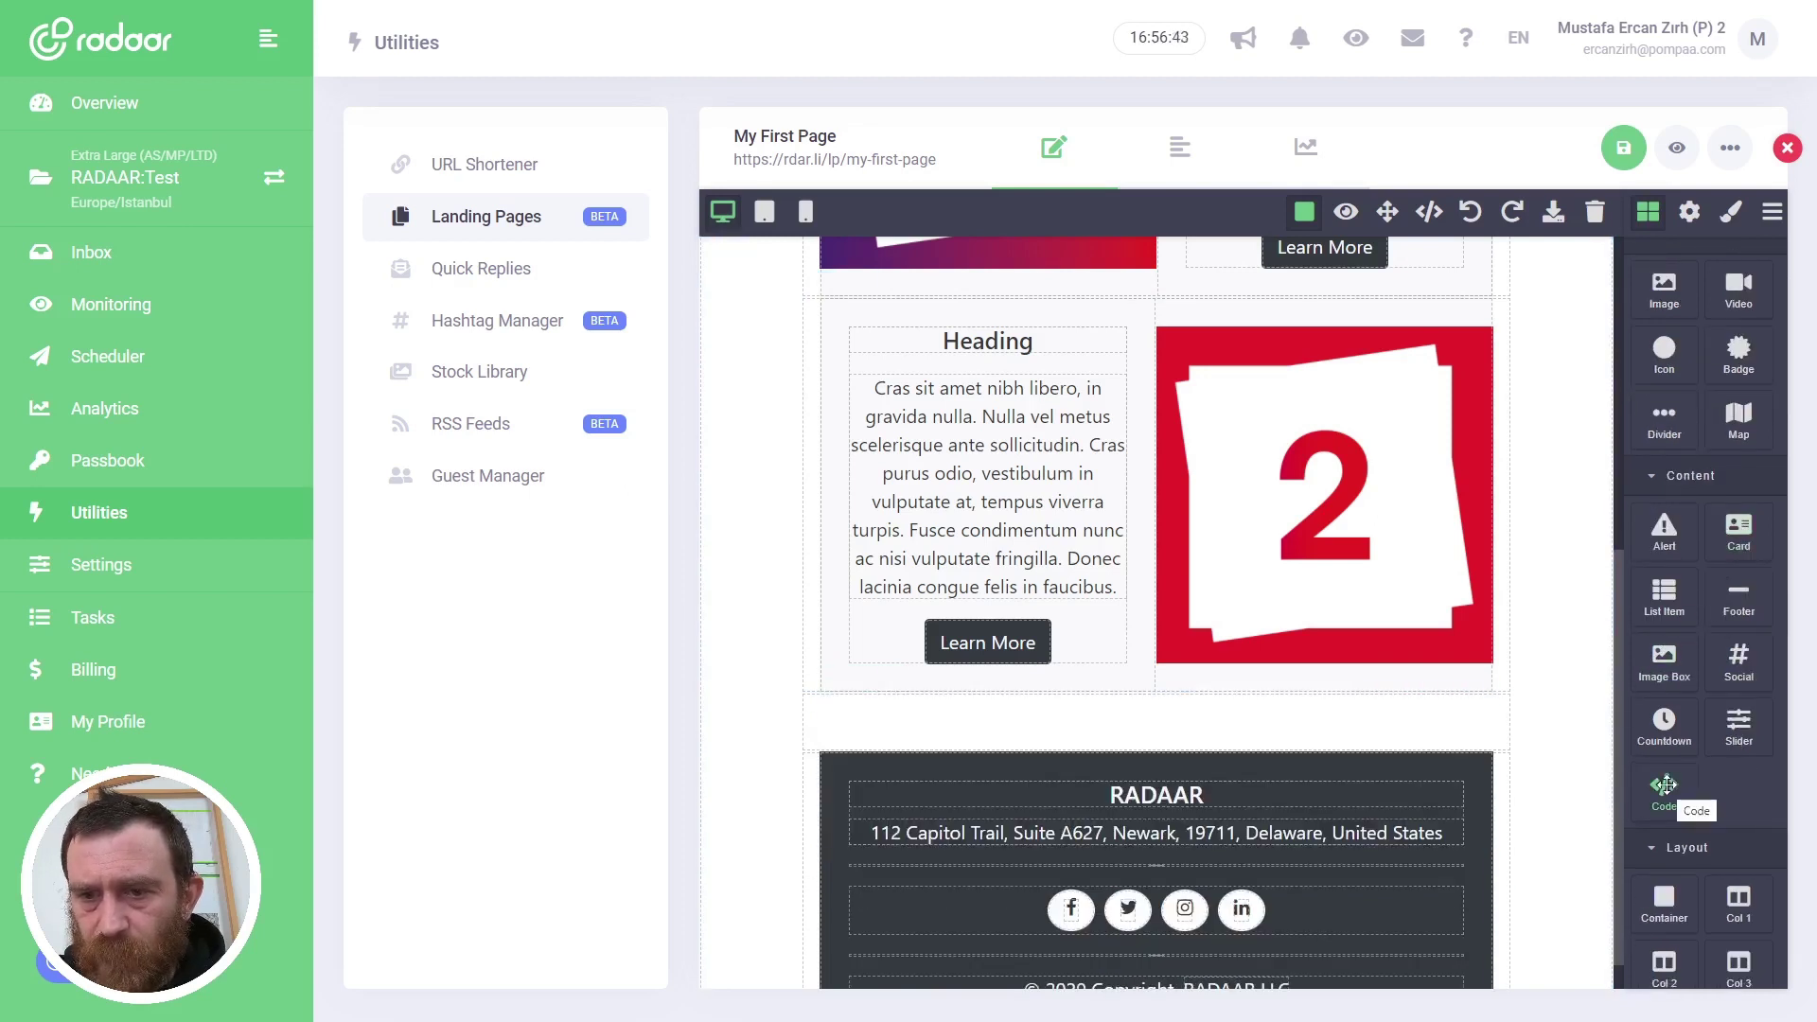
drag(1665, 785, 1285, 729)
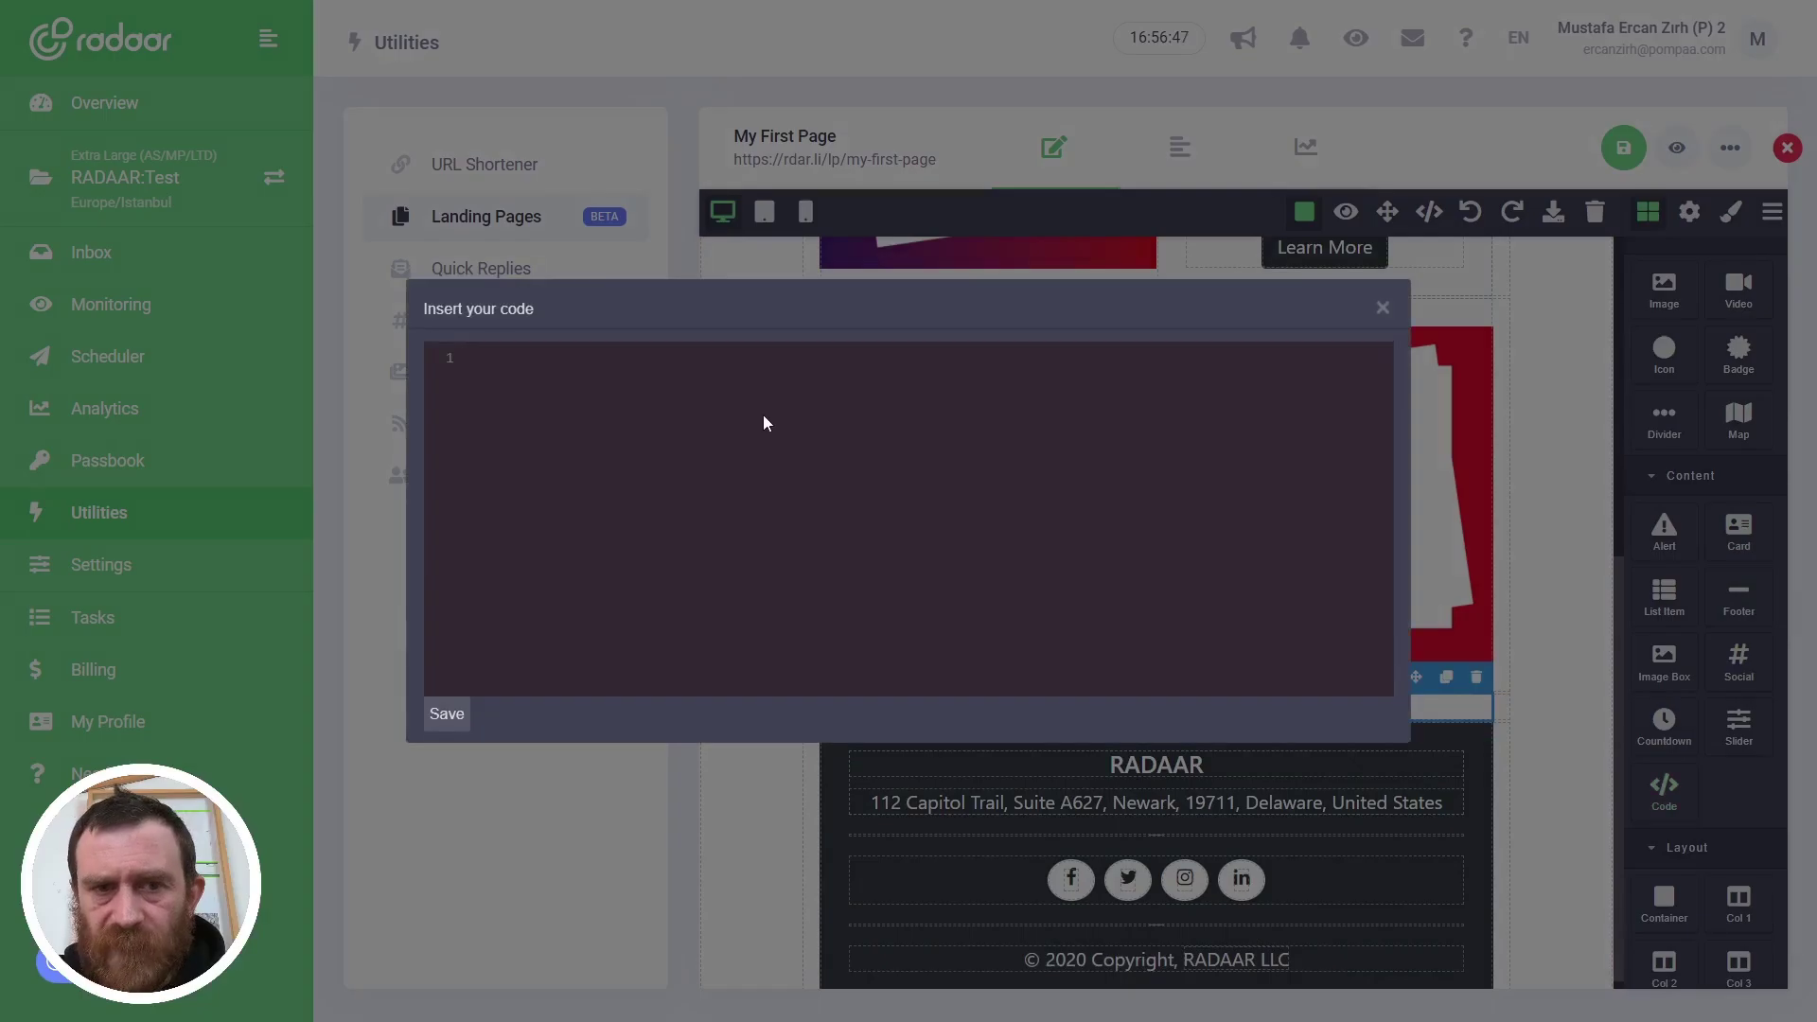
text(b)
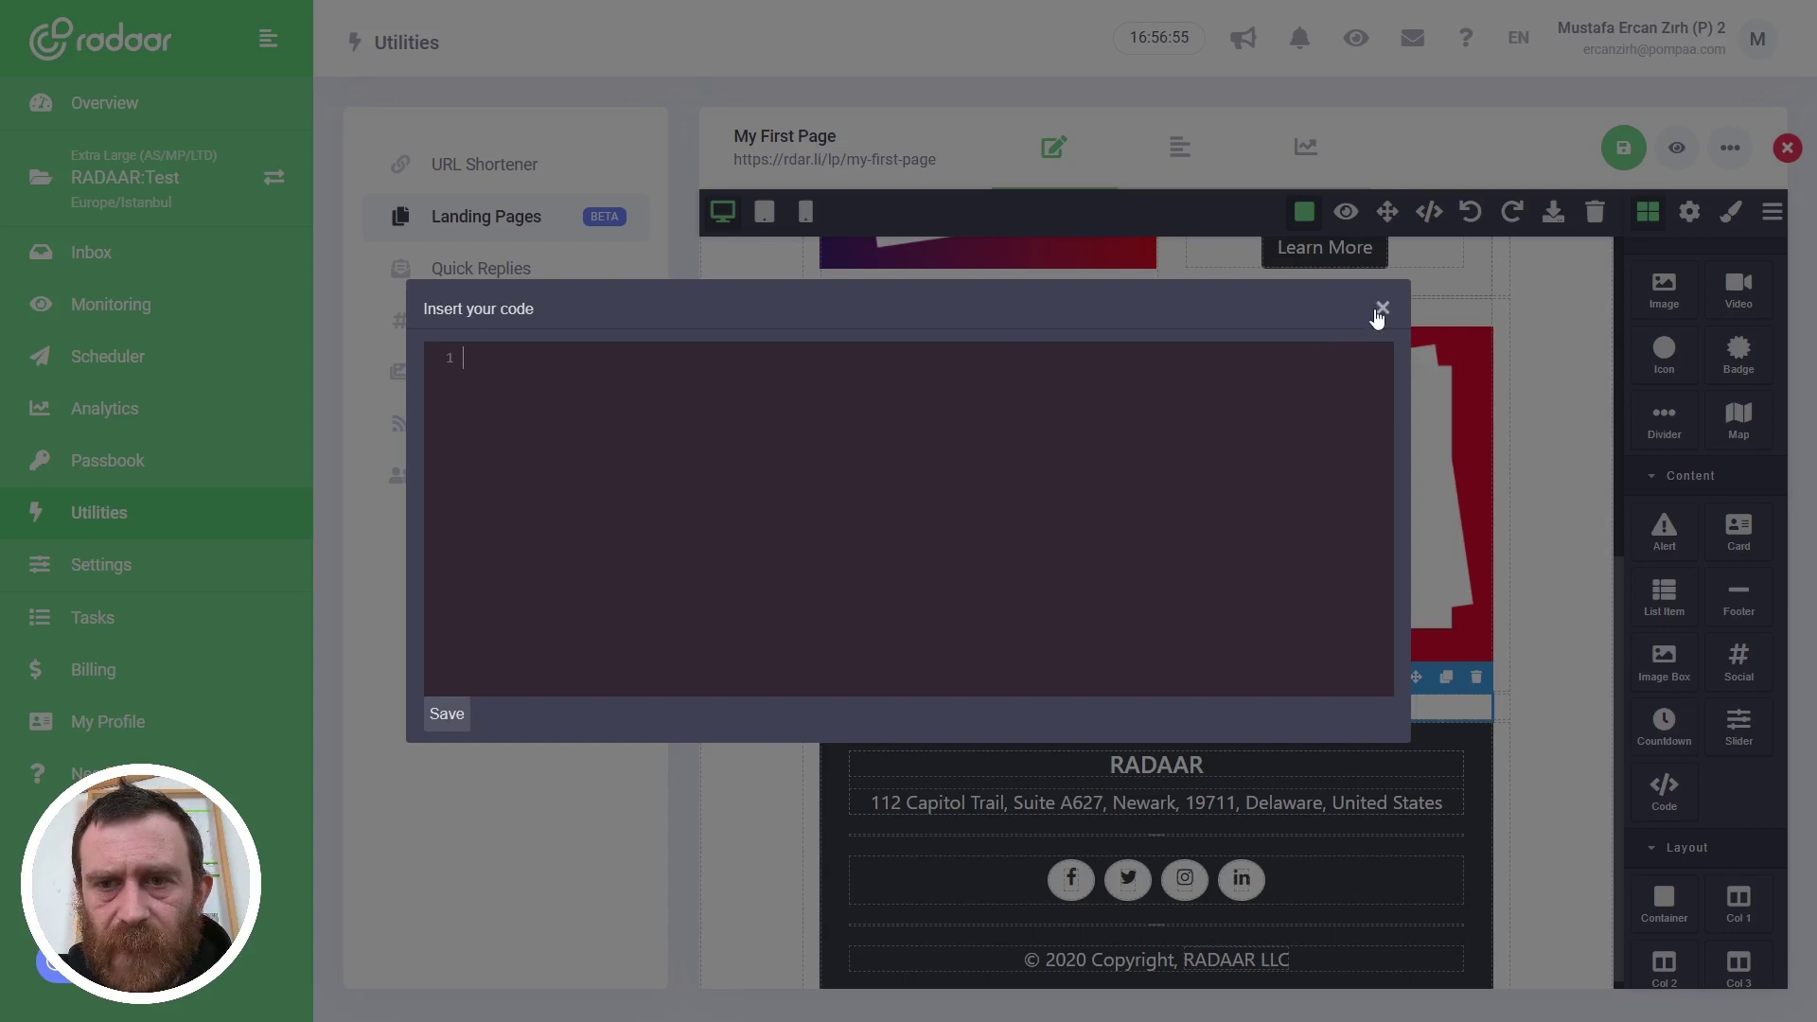
click(1383, 308)
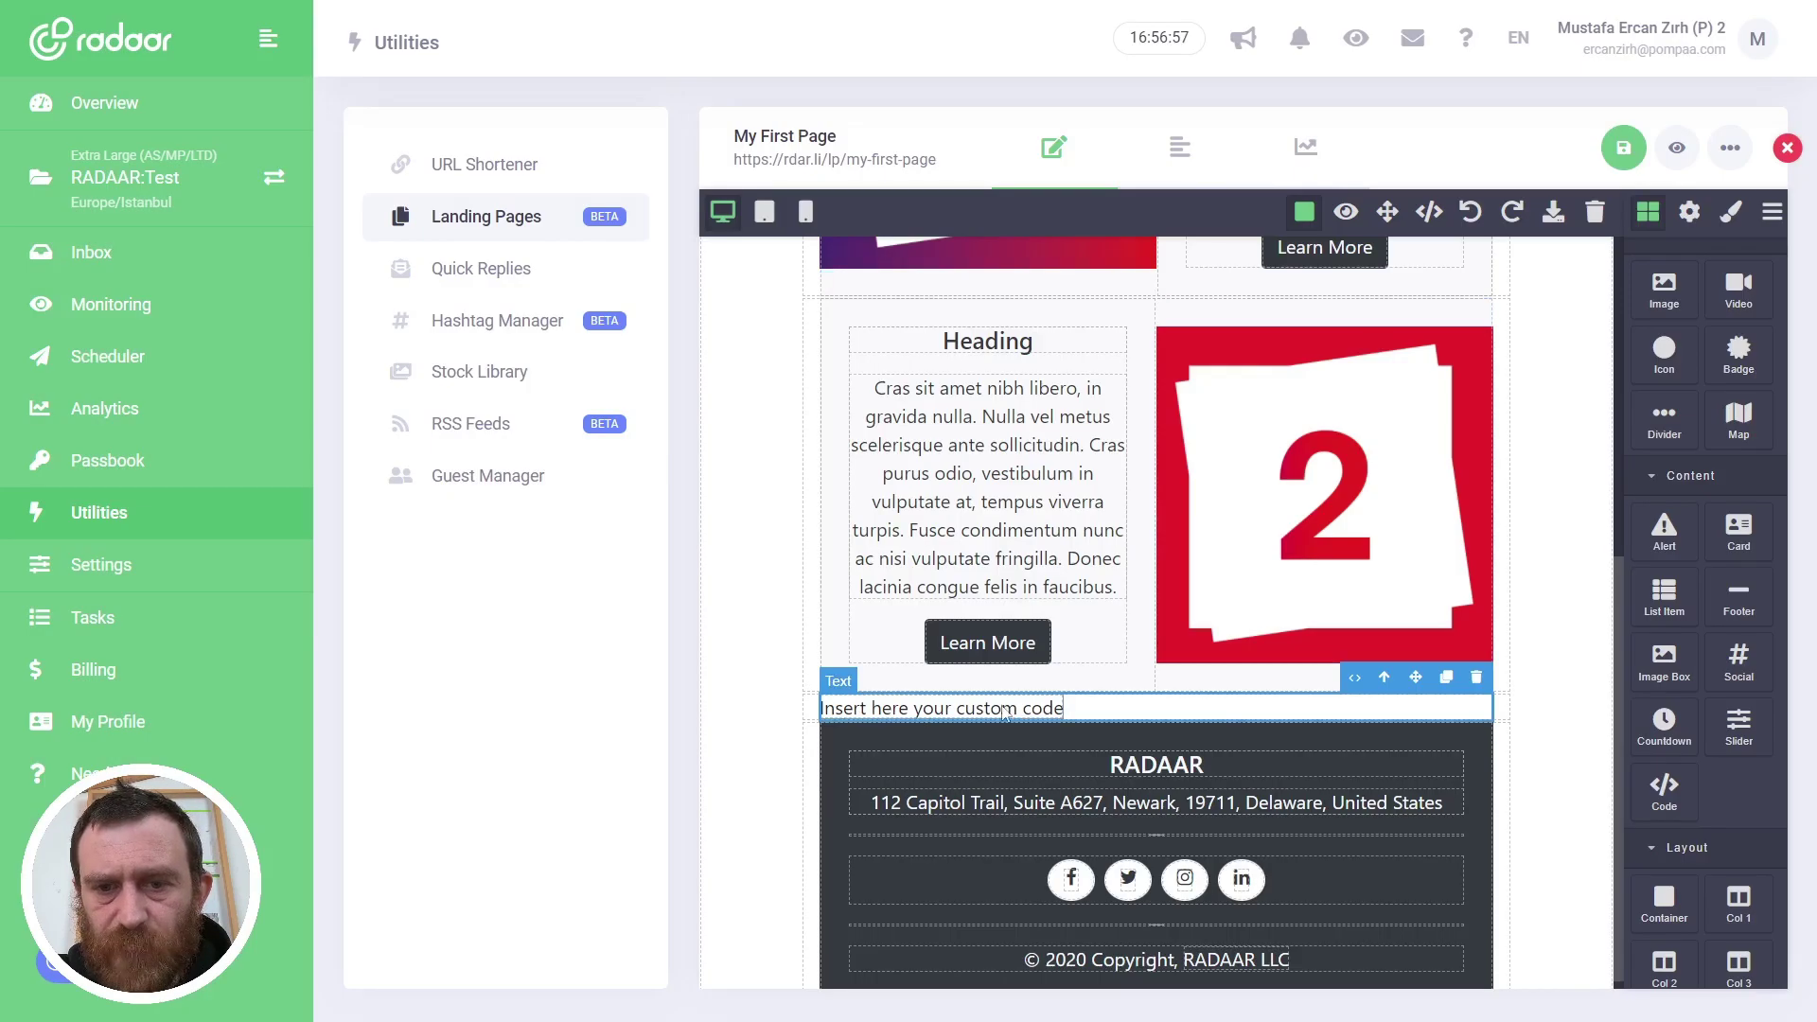
click(1552, 663)
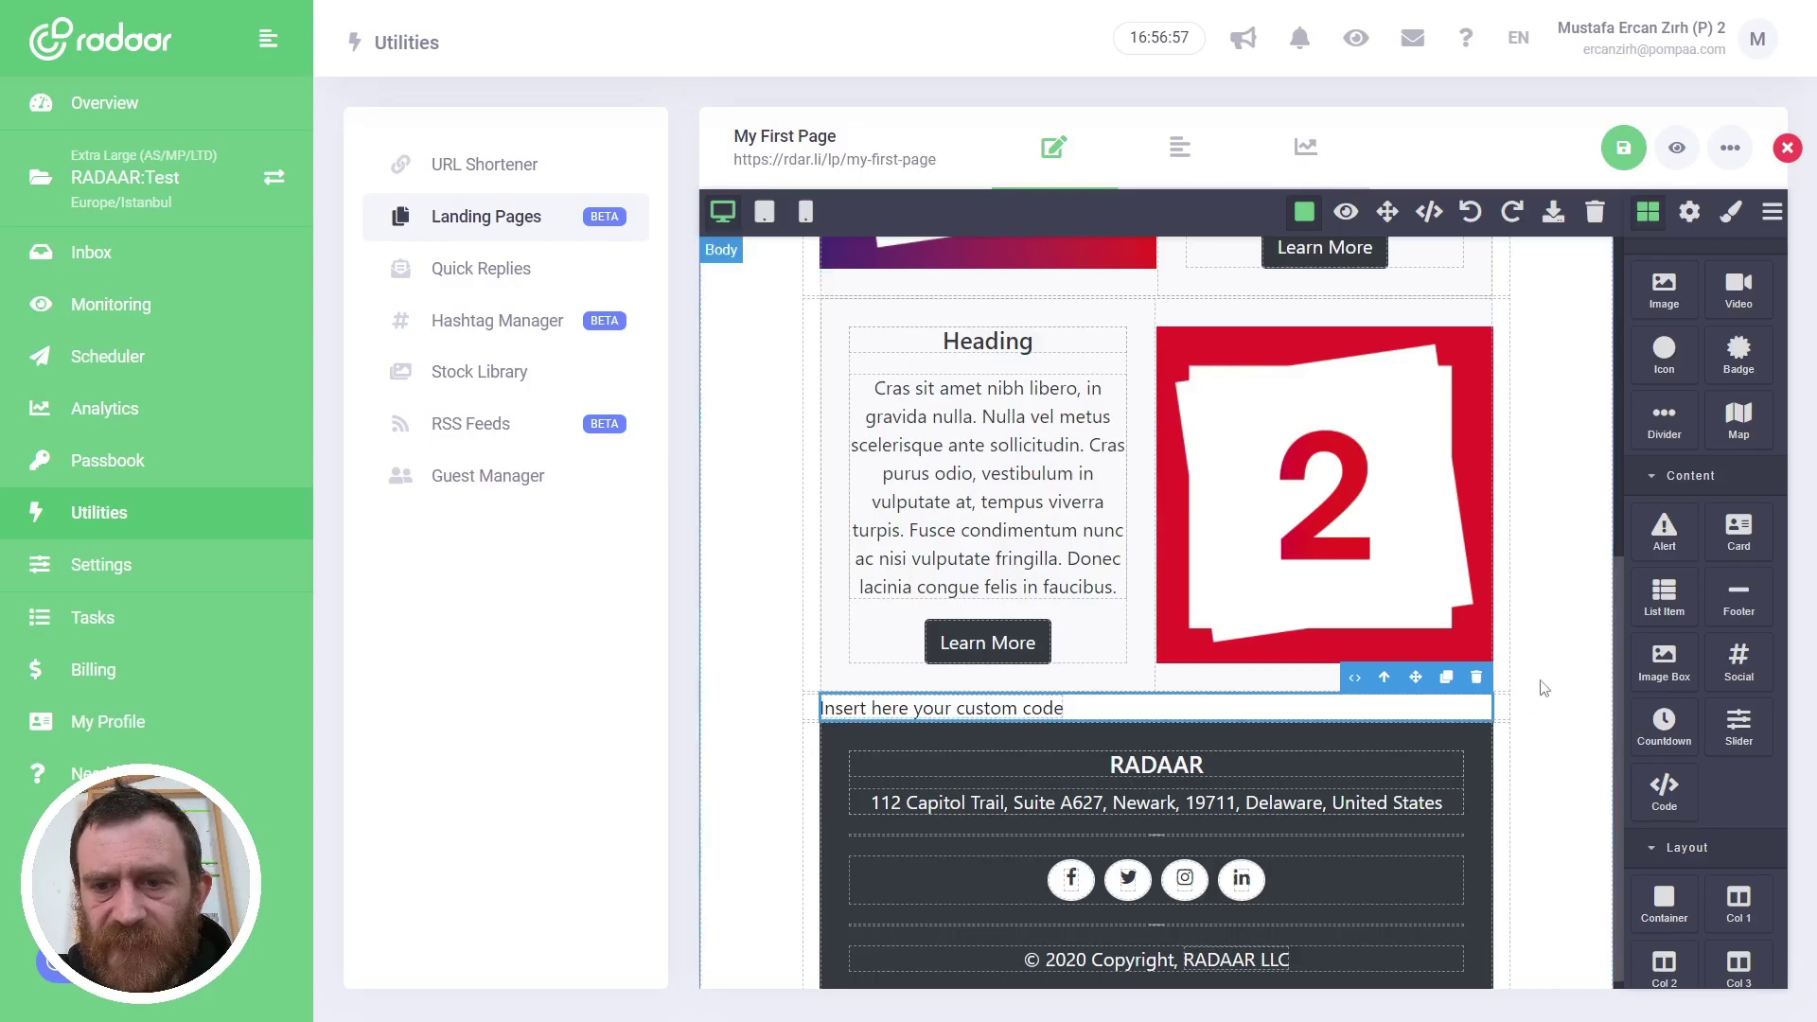
click(1472, 213)
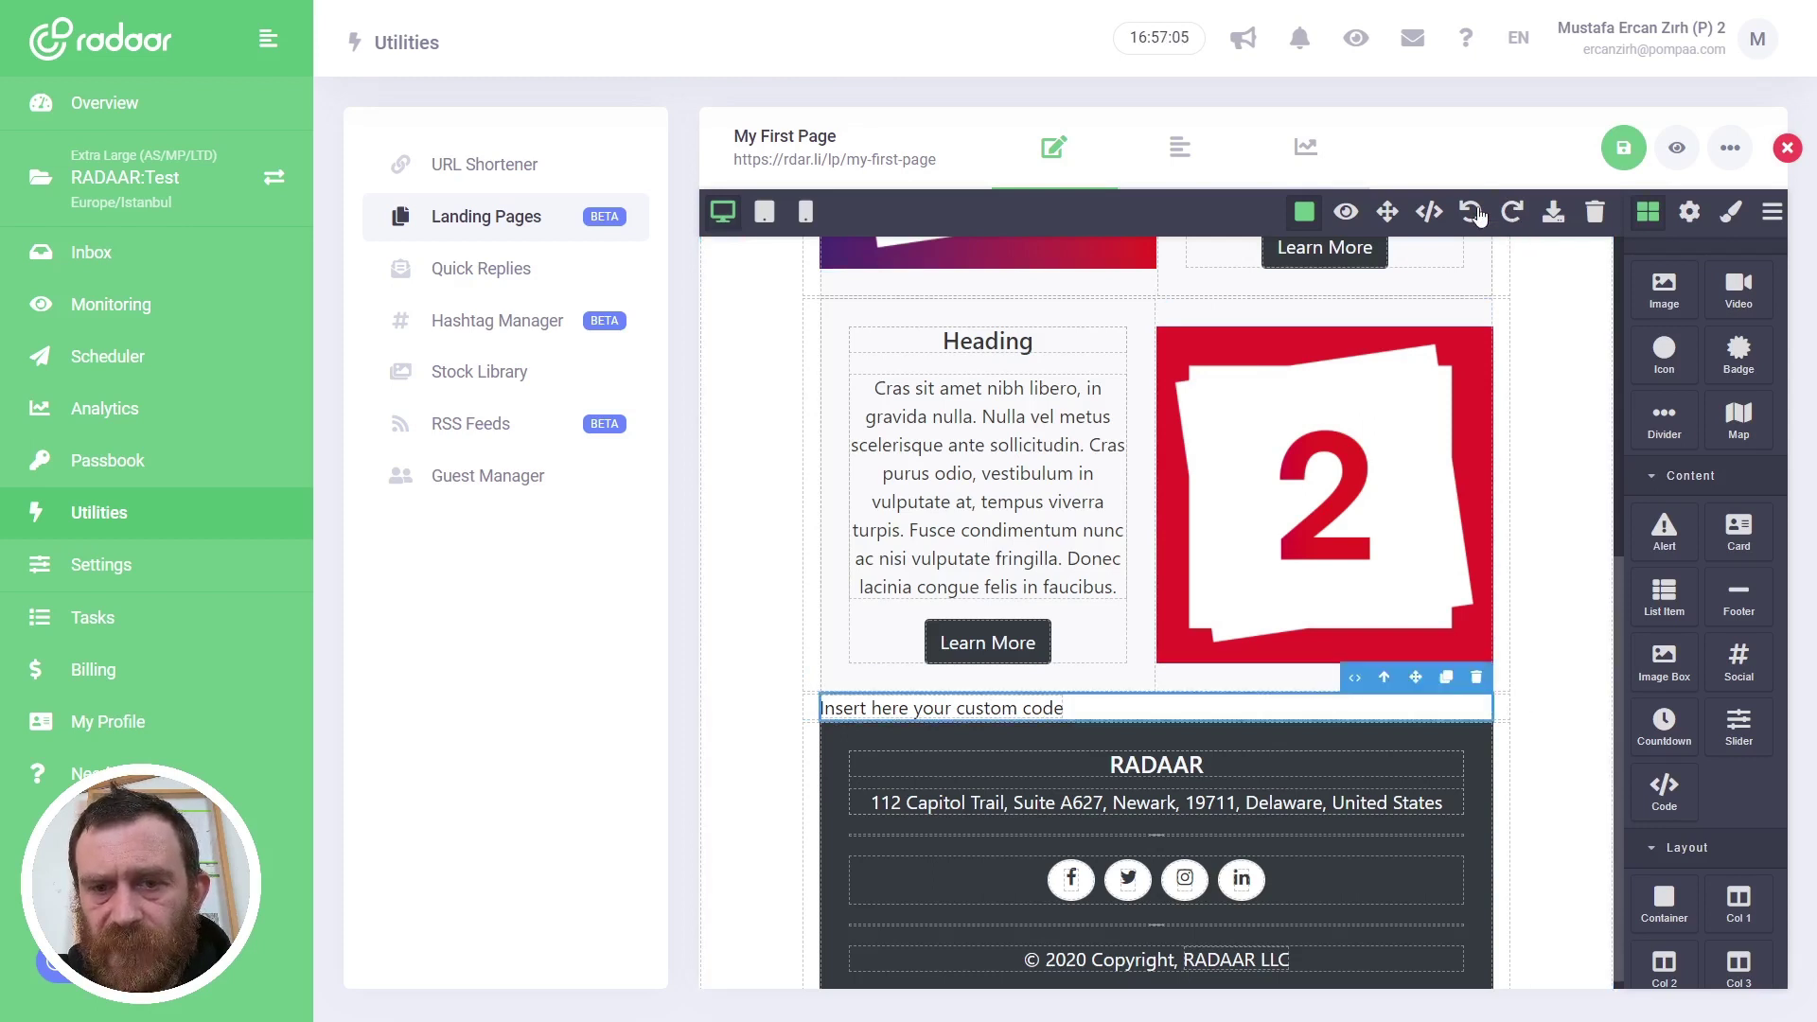
click(1472, 212)
click(1473, 213)
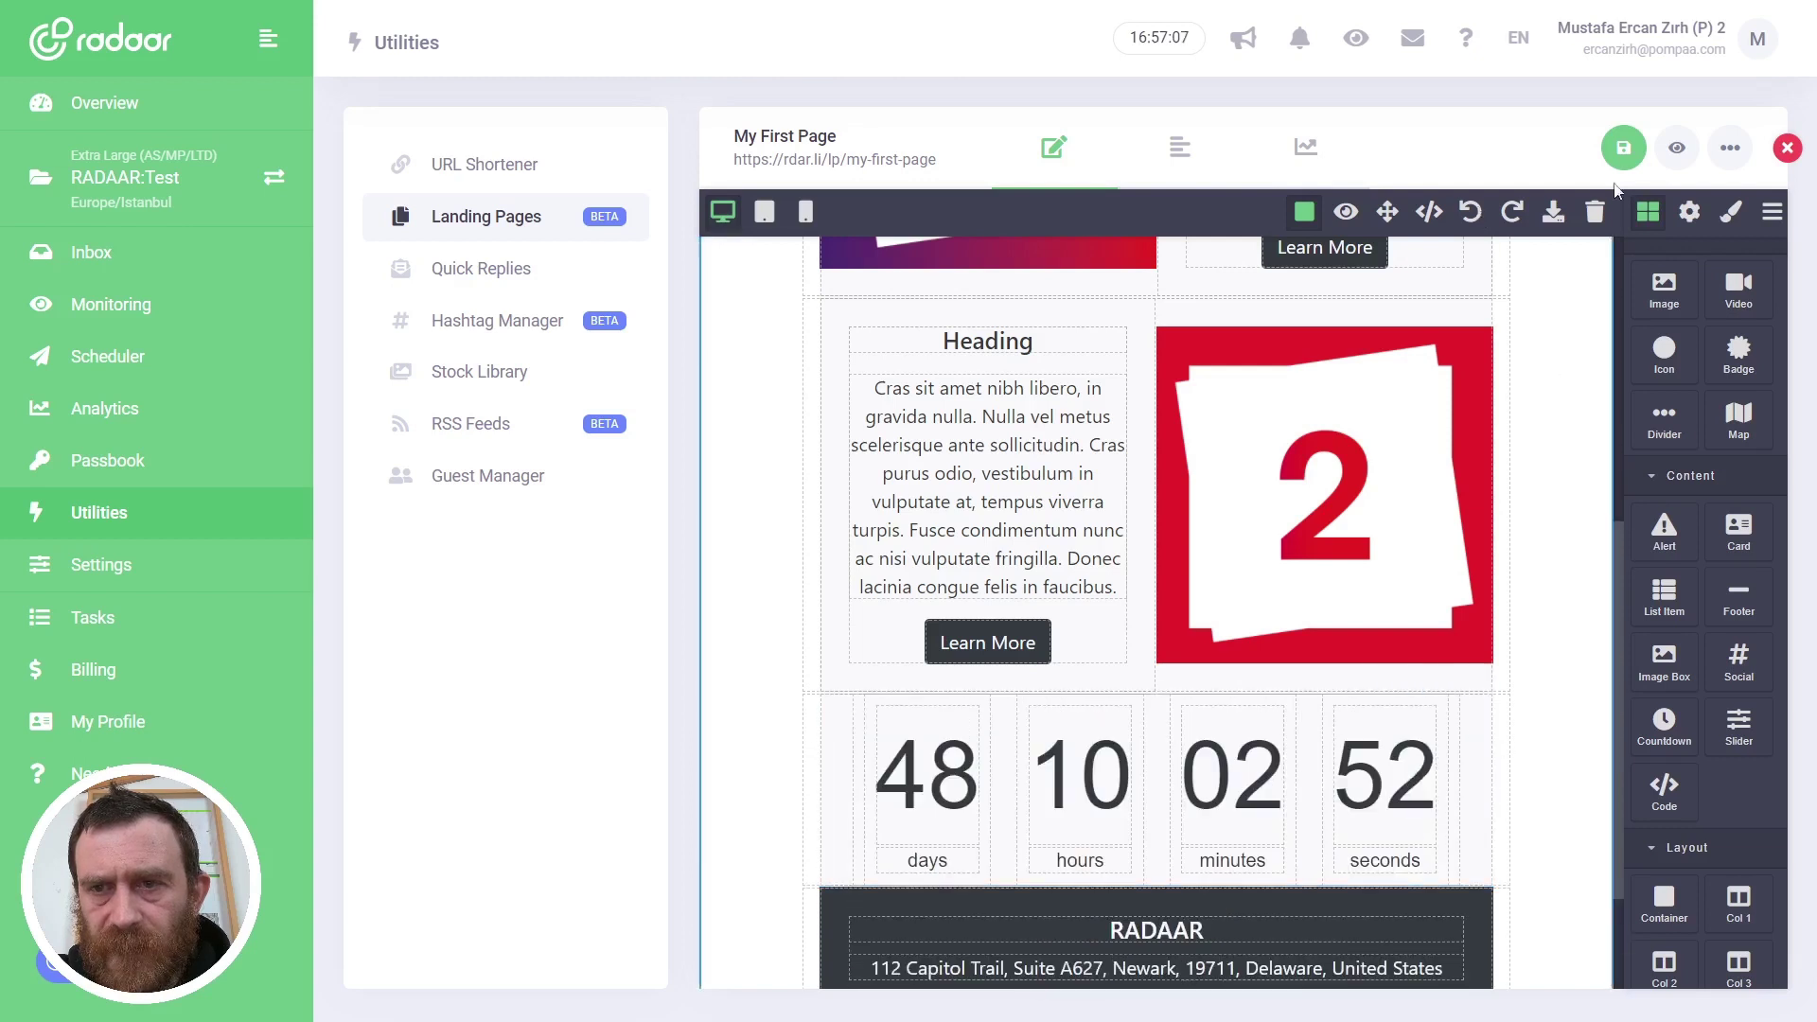
Step: Save the page and examine its HTML and CSS source code, closing the source editor without edits
click(1623, 144)
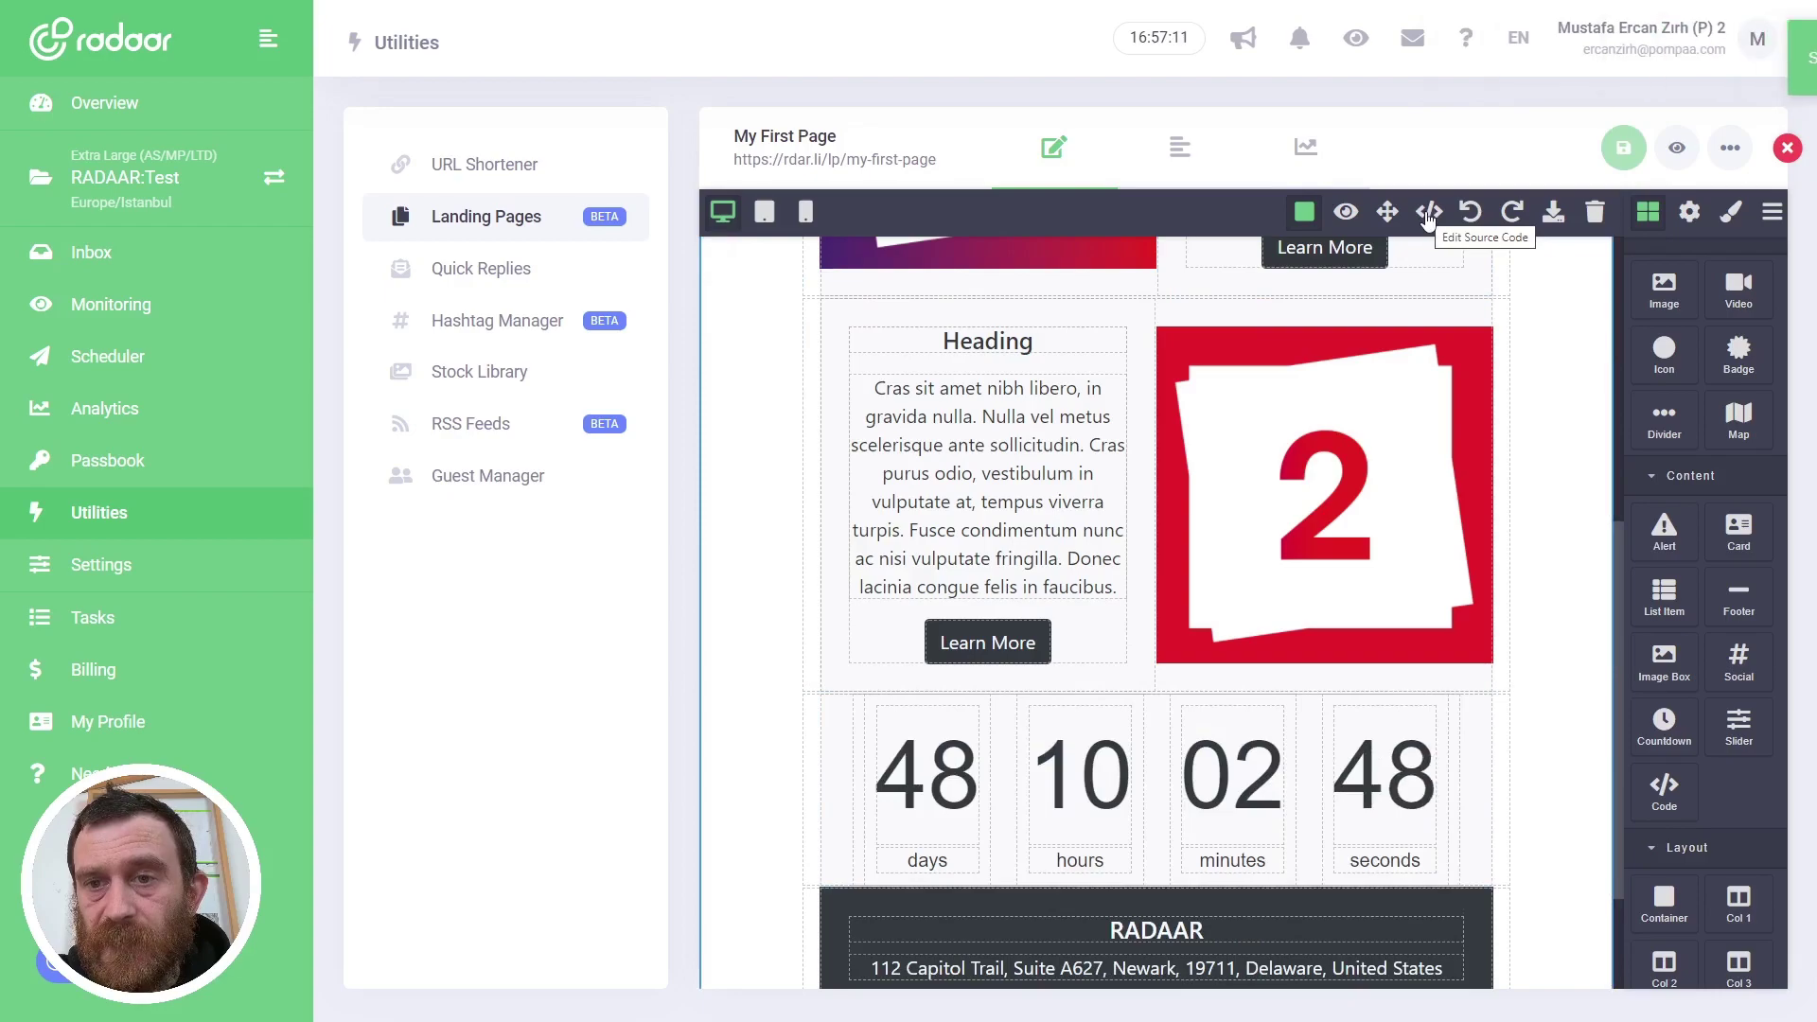
click(1429, 214)
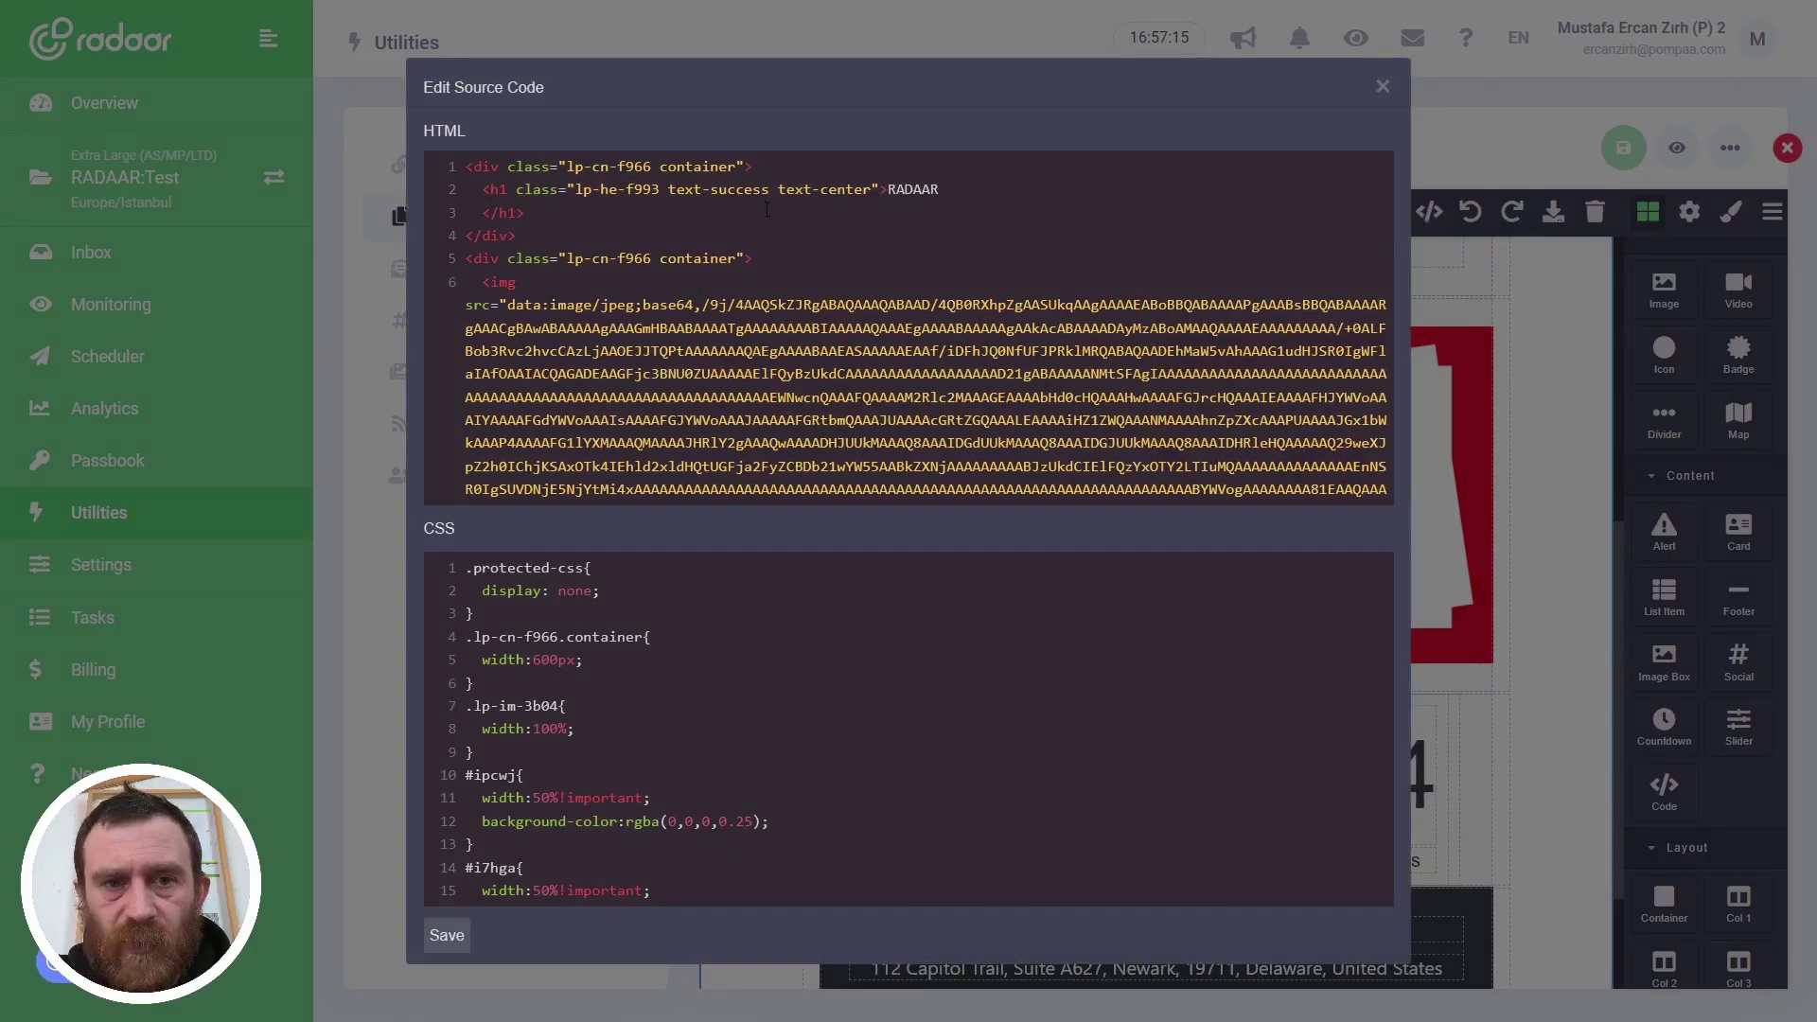
scroll(574, 653, down, 6)
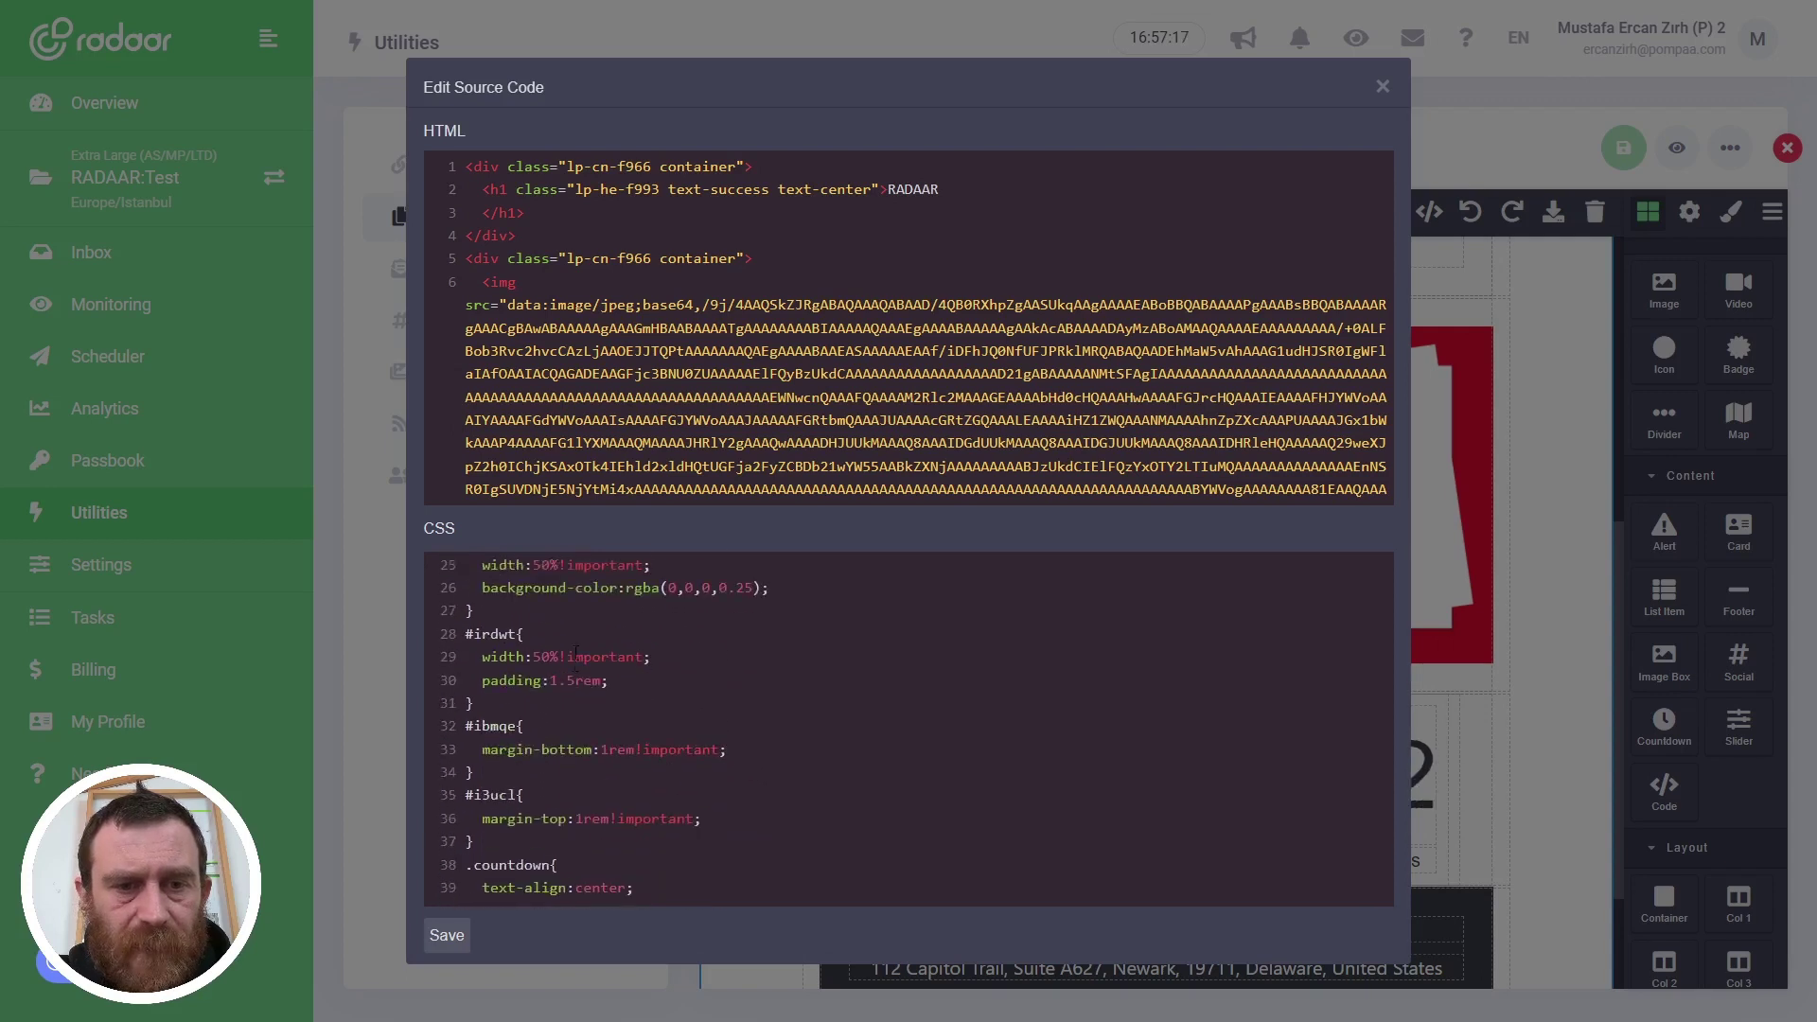
scroll(573, 653, down, 12)
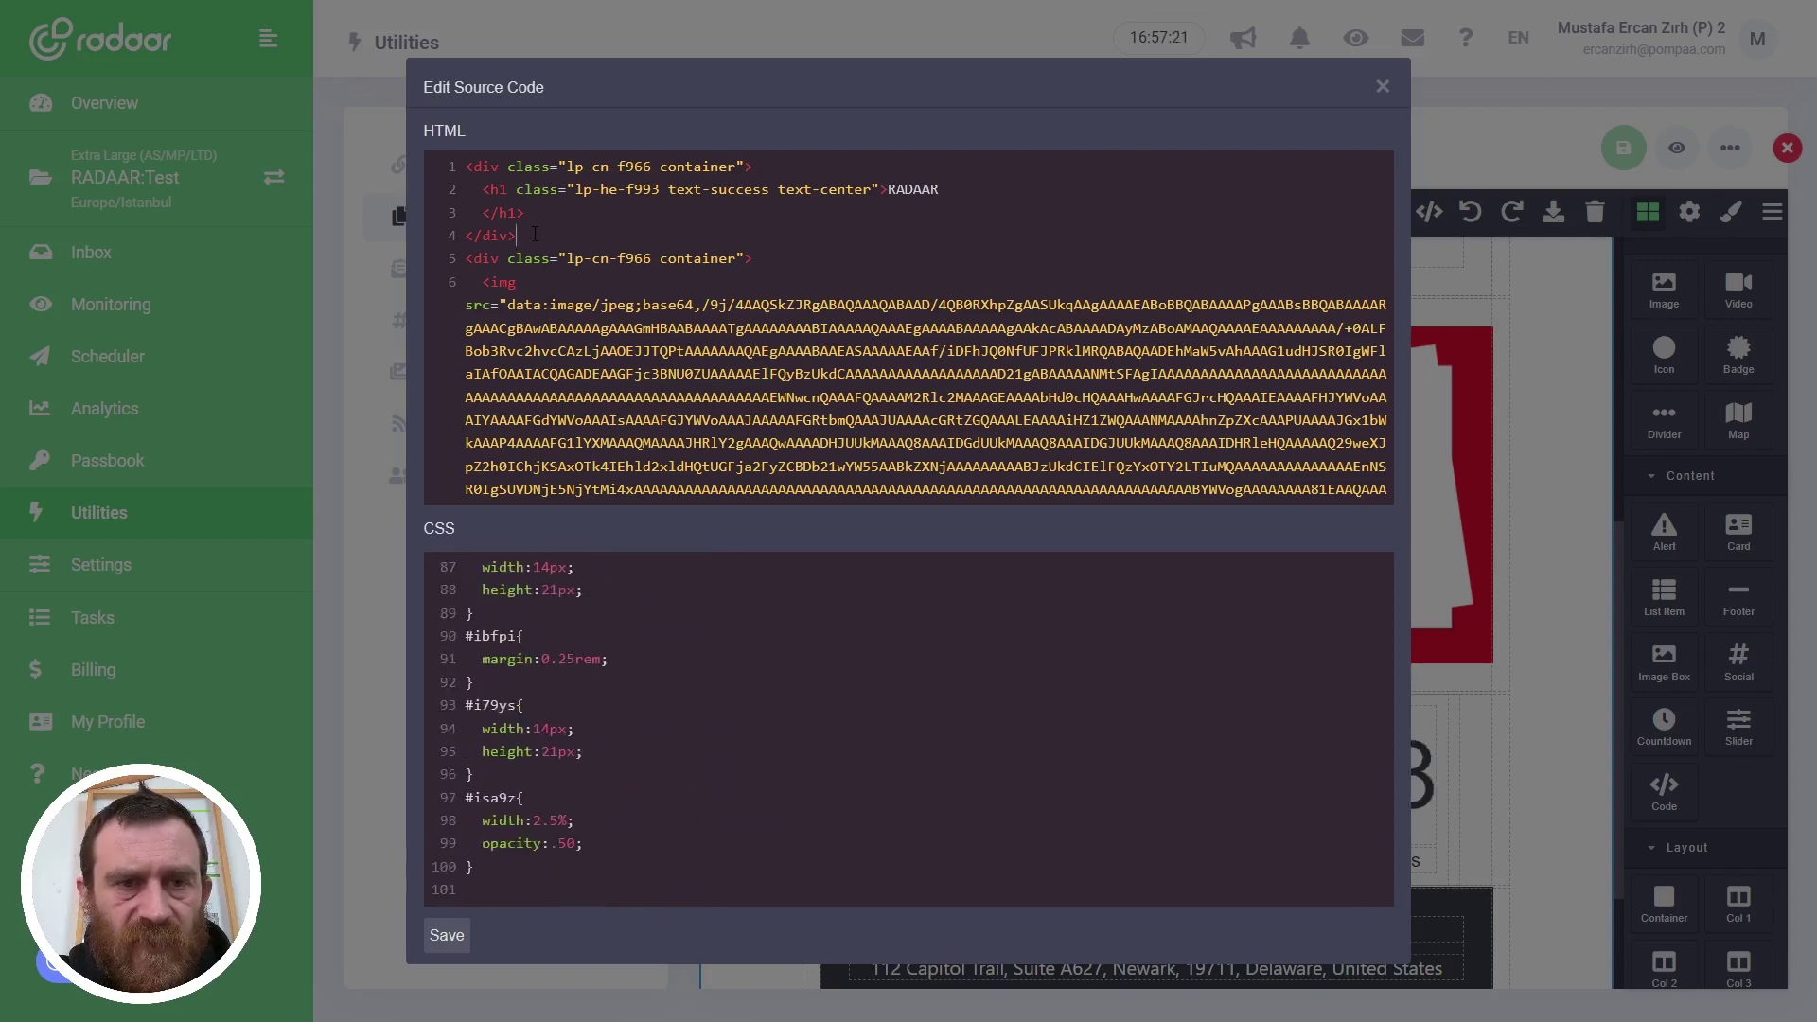
drag(534, 238, 437, 176)
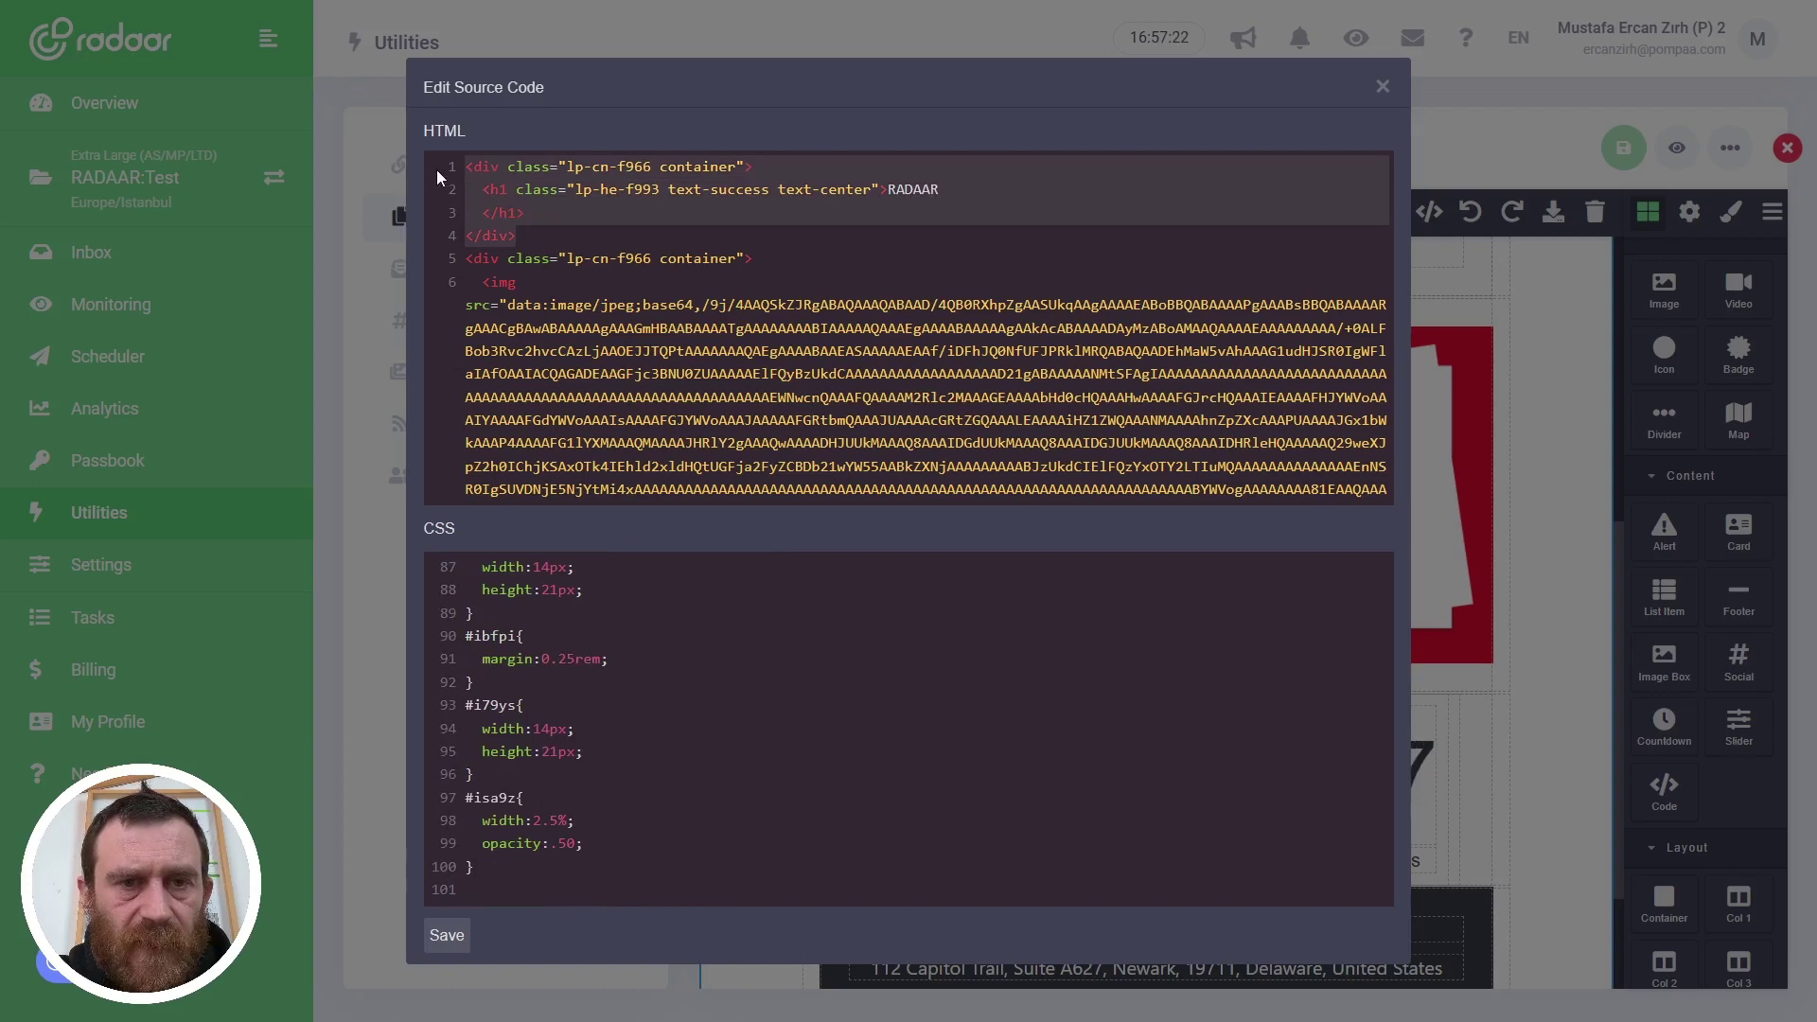
click(632, 209)
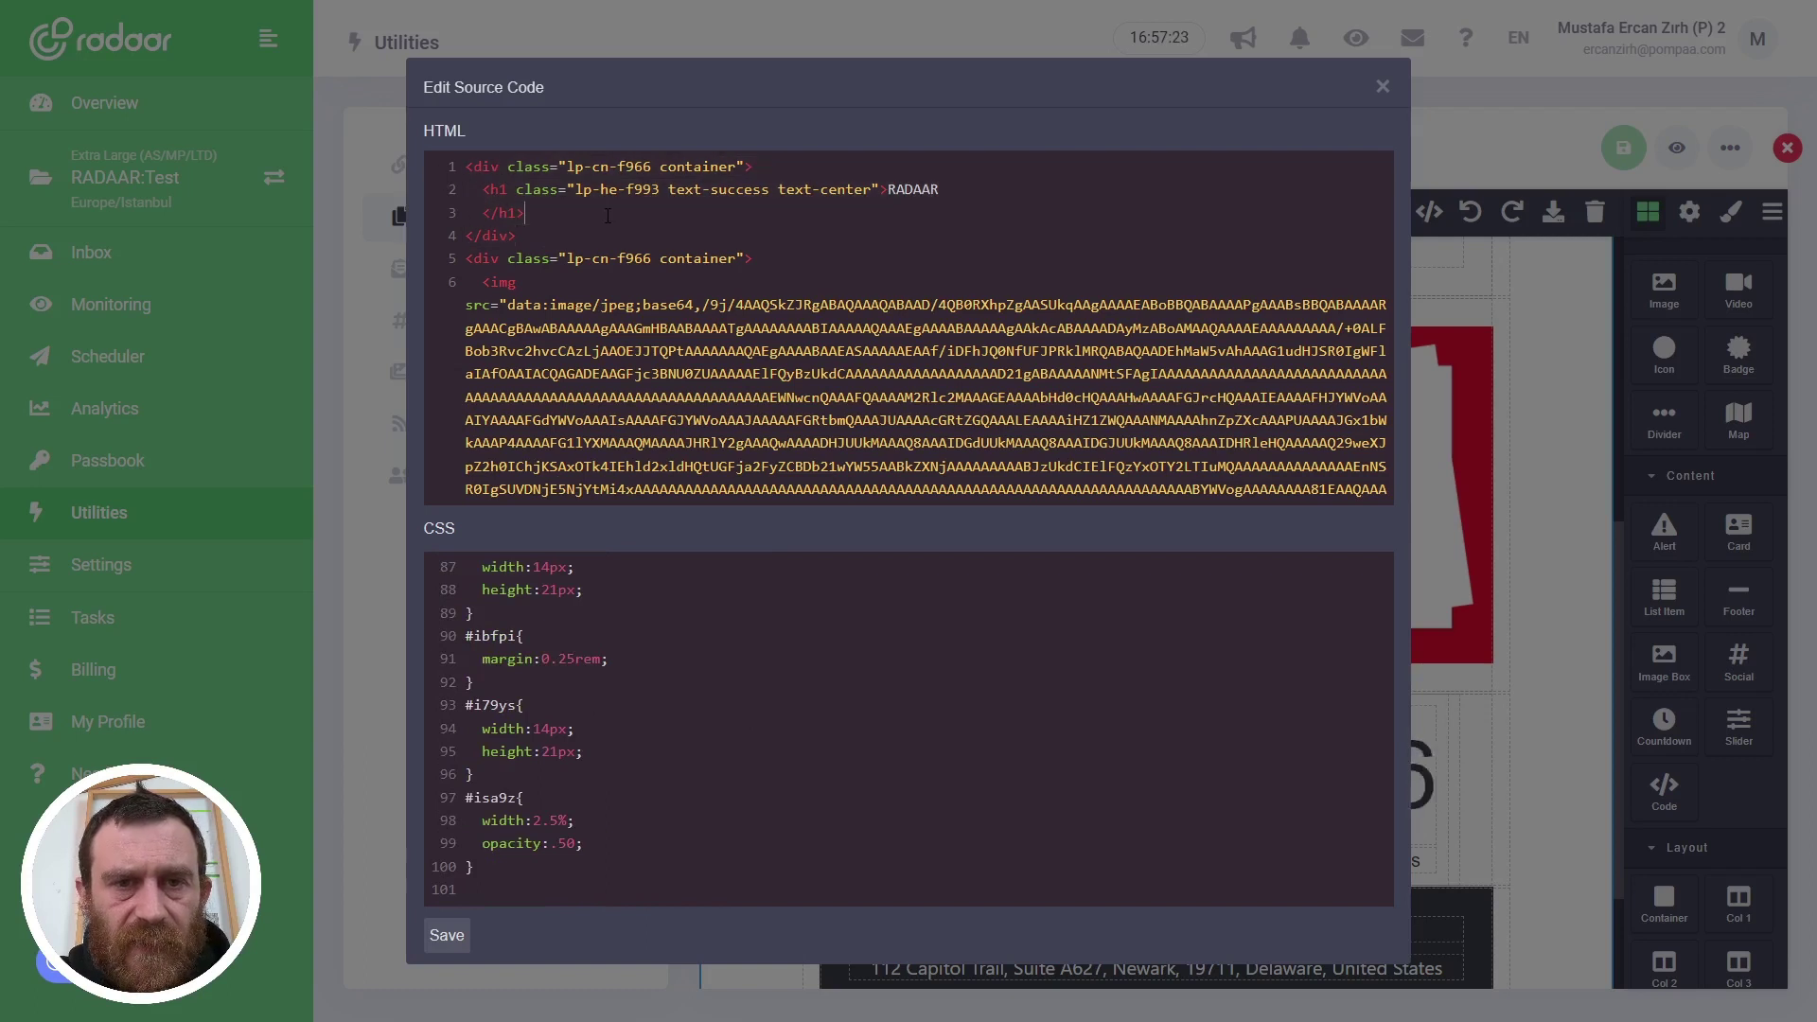
click(1383, 87)
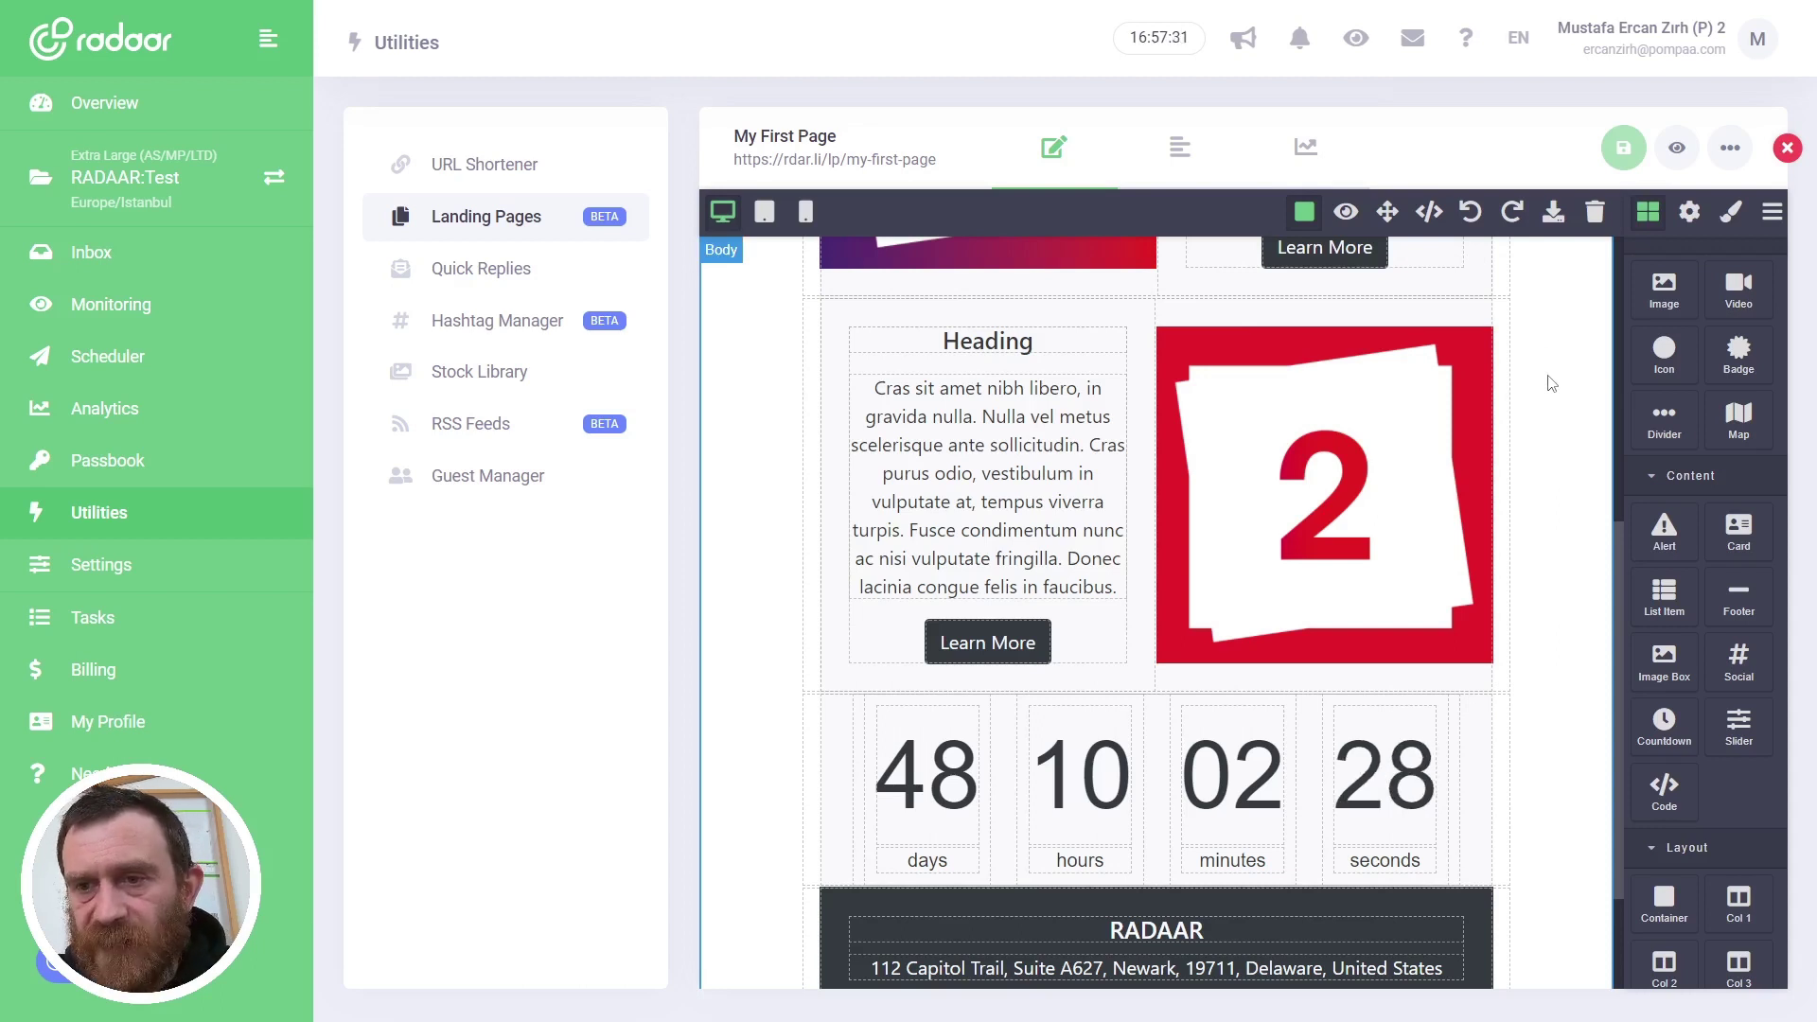
Step: Preview the whole landing page from the header down to the footer and return to the editor
scroll(1552, 383, up, 6)
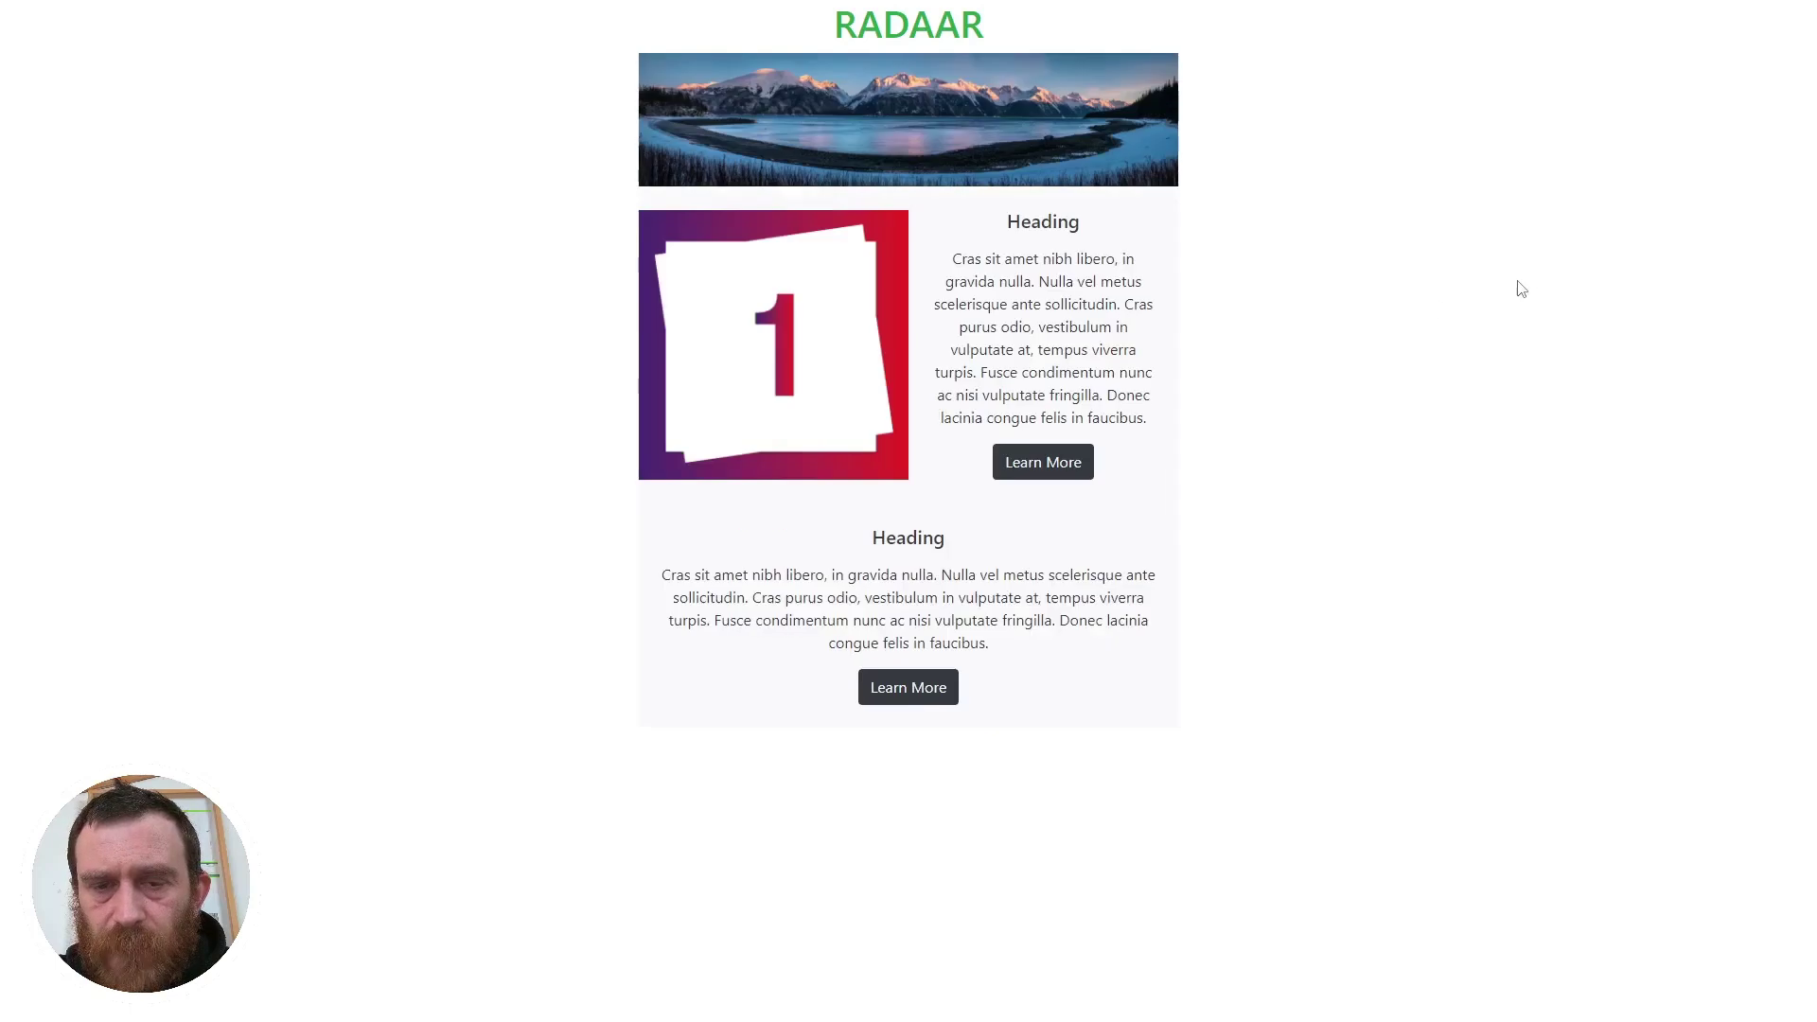
scroll(1240, 511, down, 2)
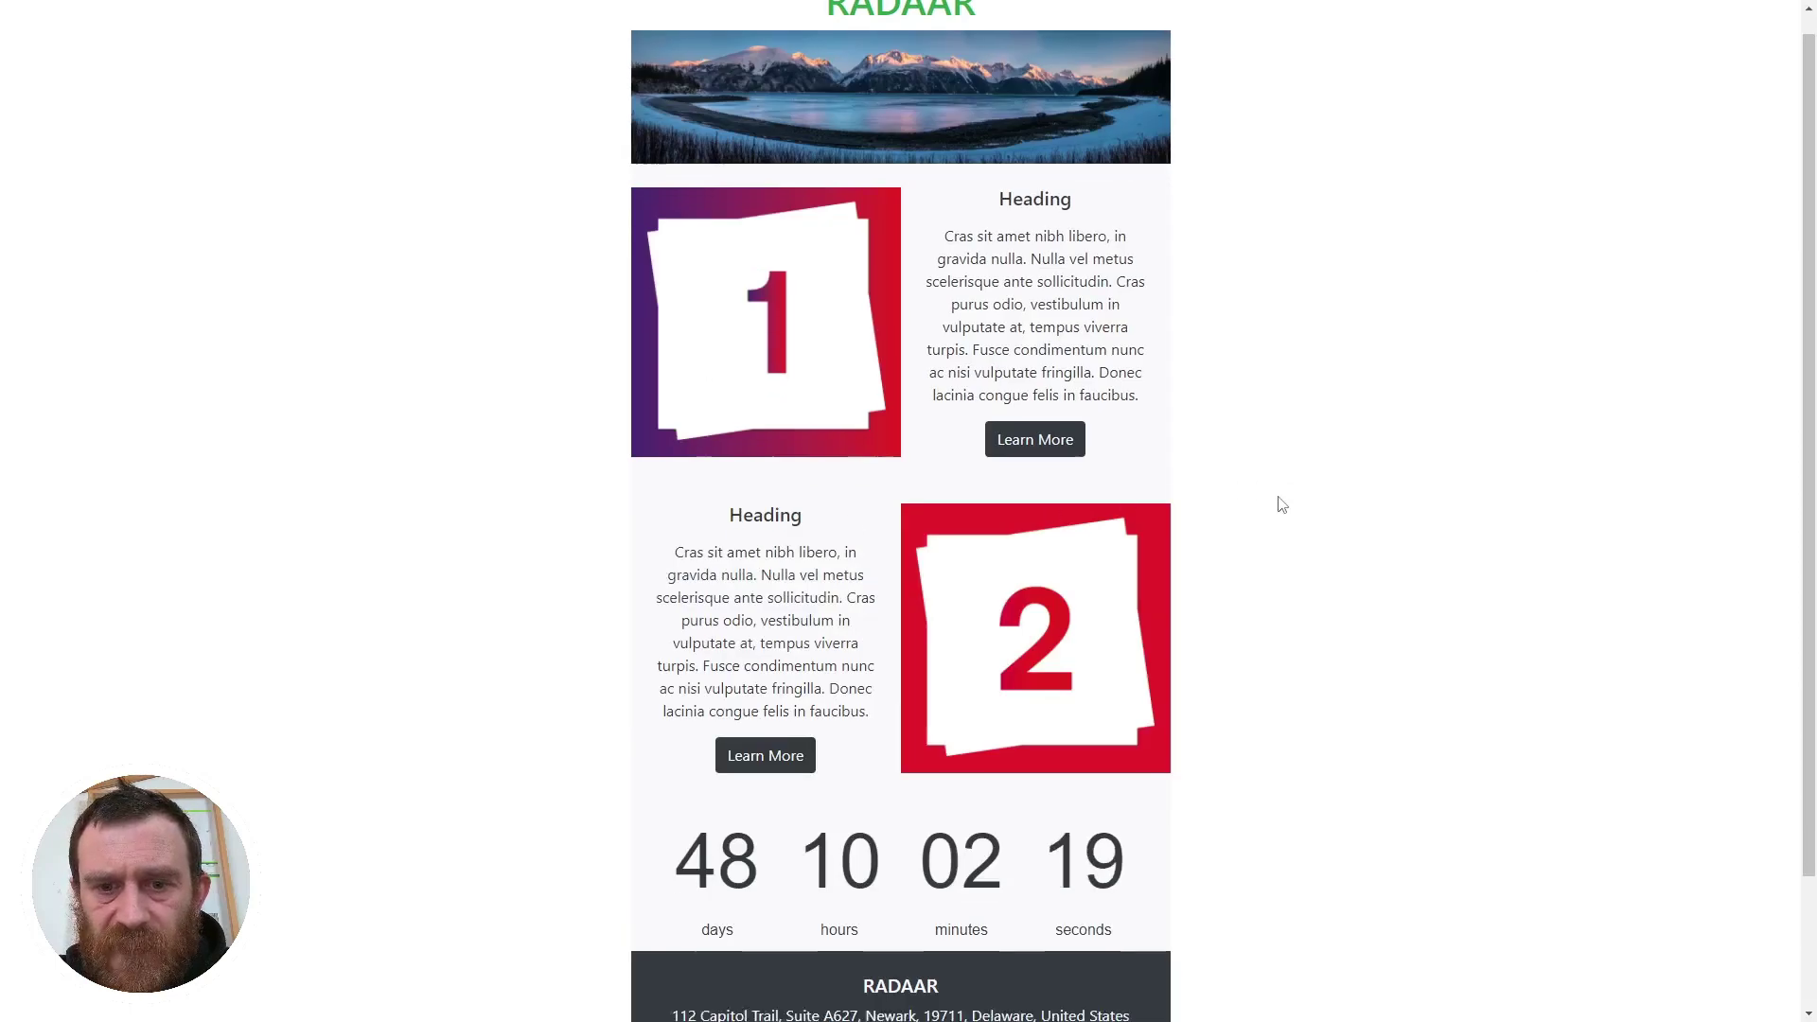
scroll(1004, 597, up, 2)
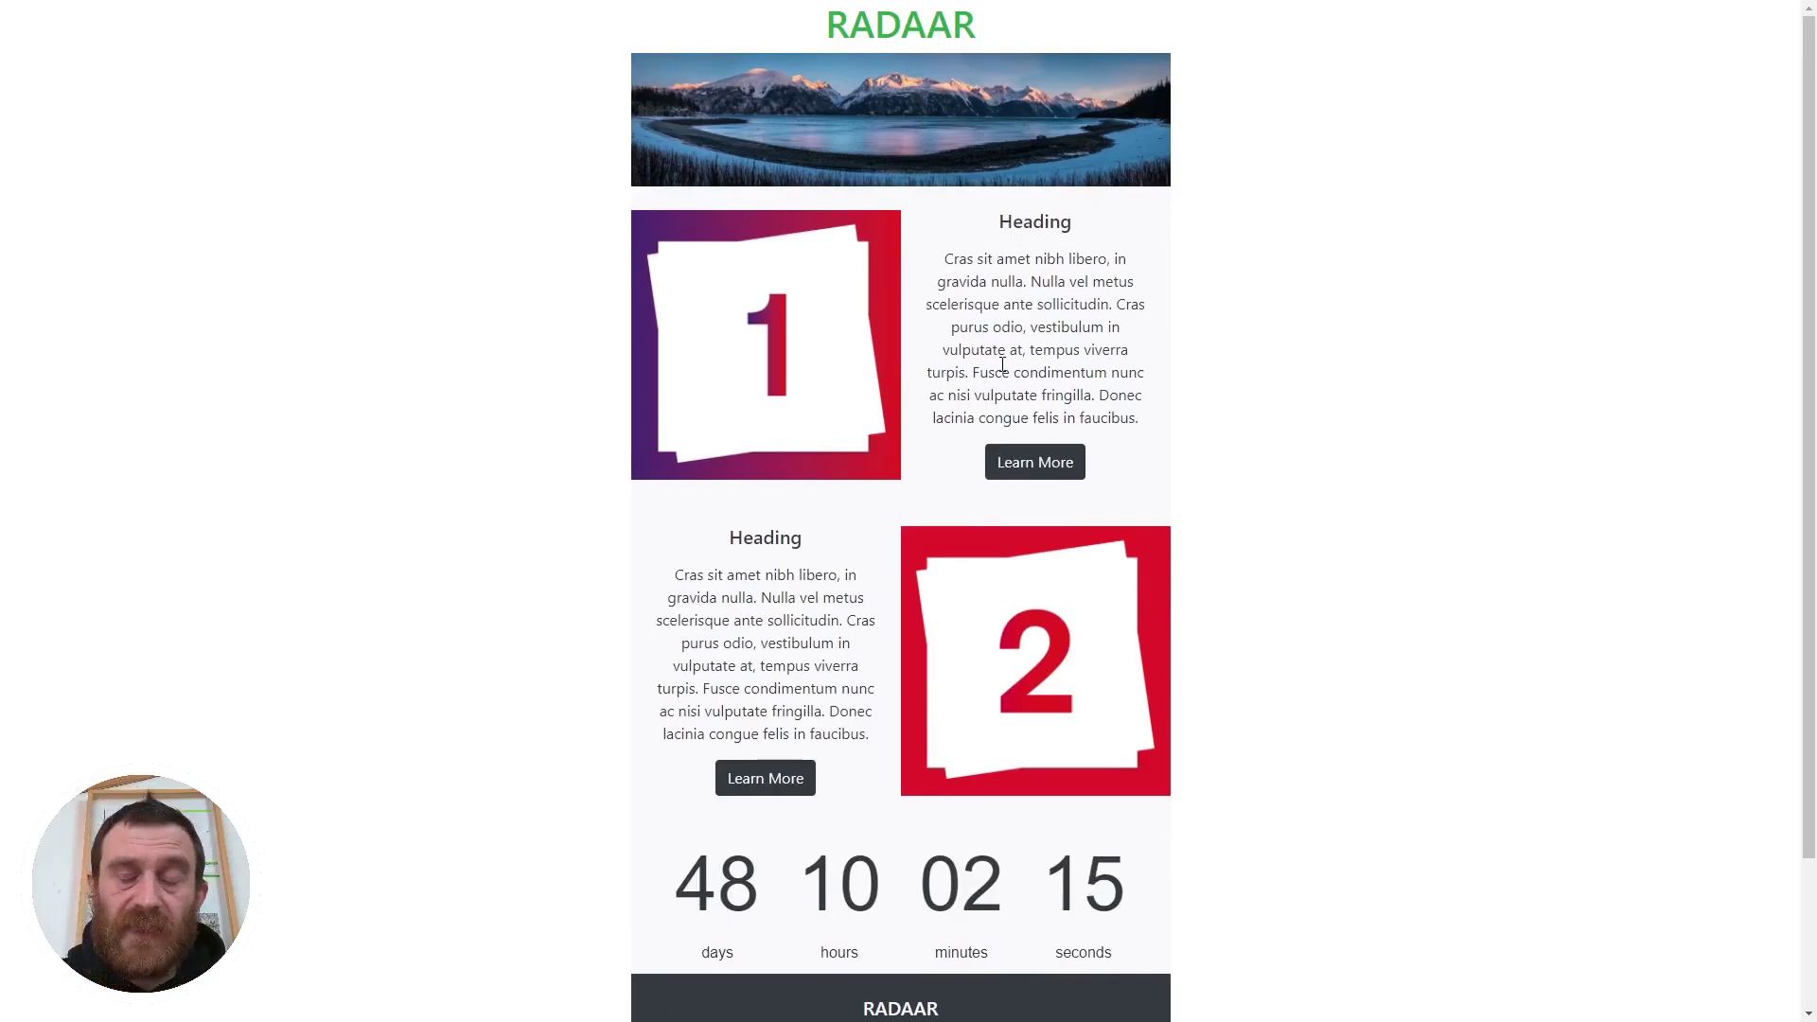
key(ctrl+w)
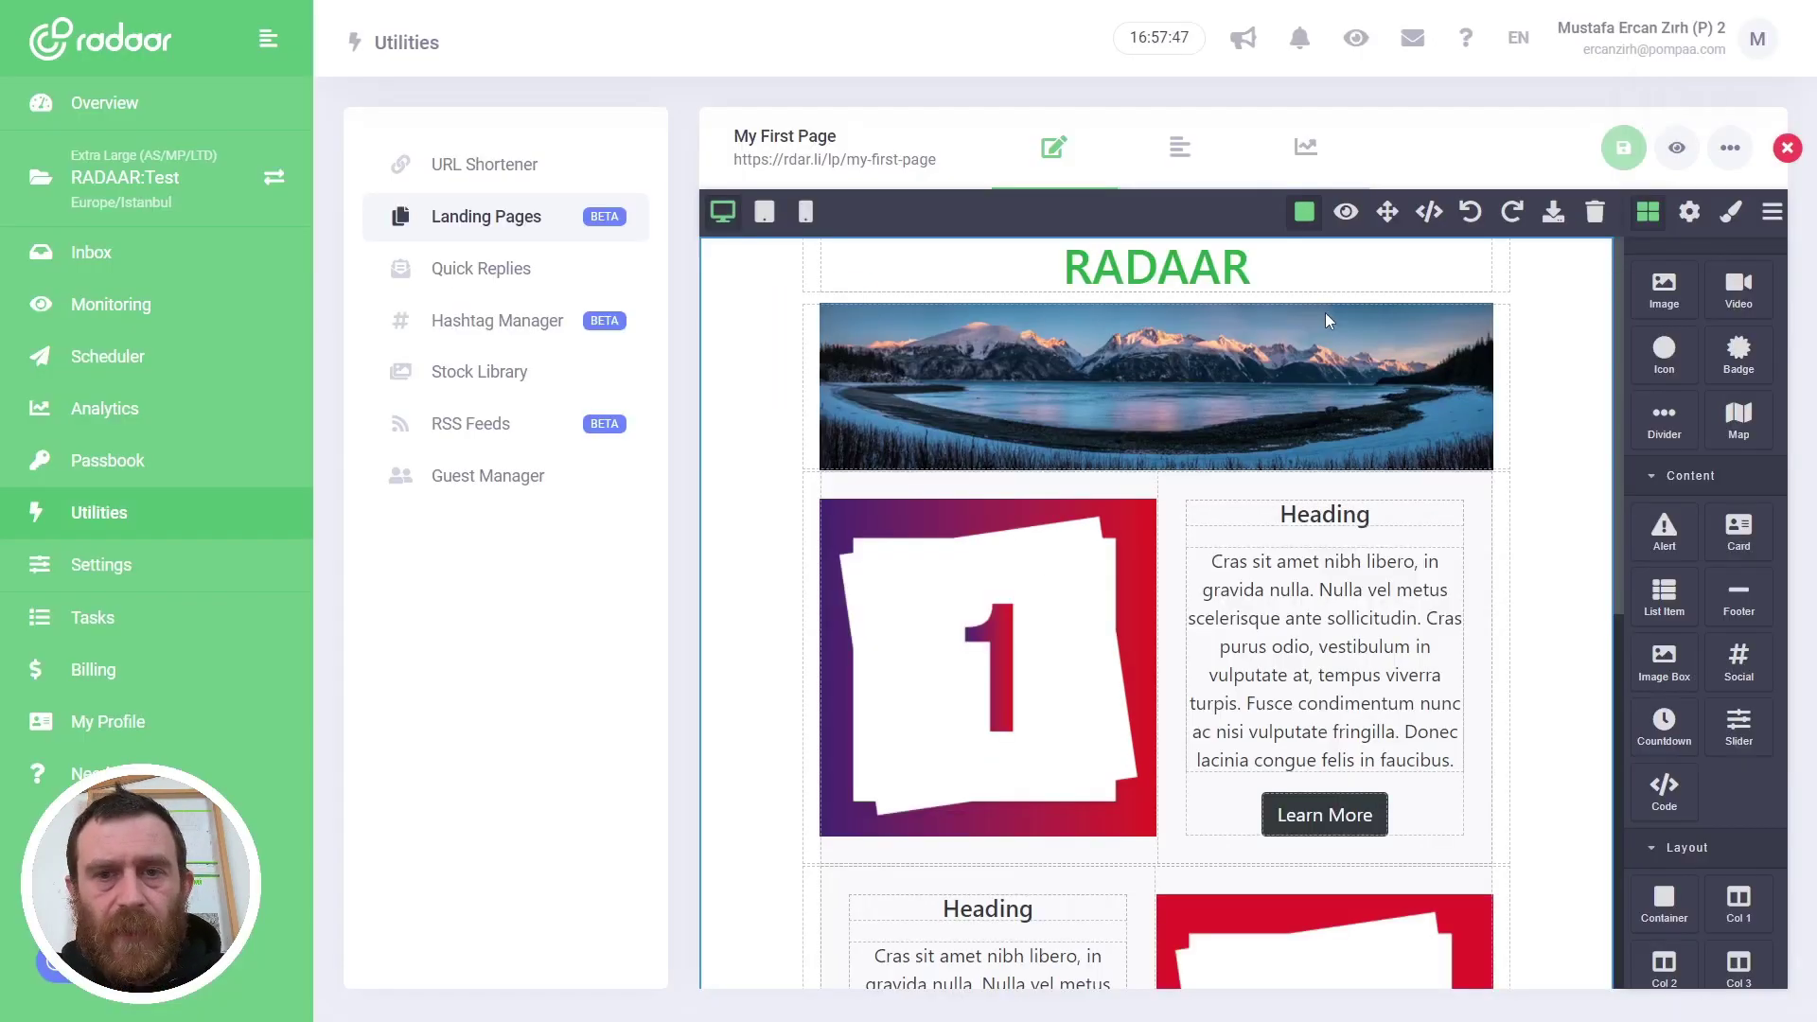
Step: Open the page settings and examine the options for Robots Index and Robots Follow
click(1183, 154)
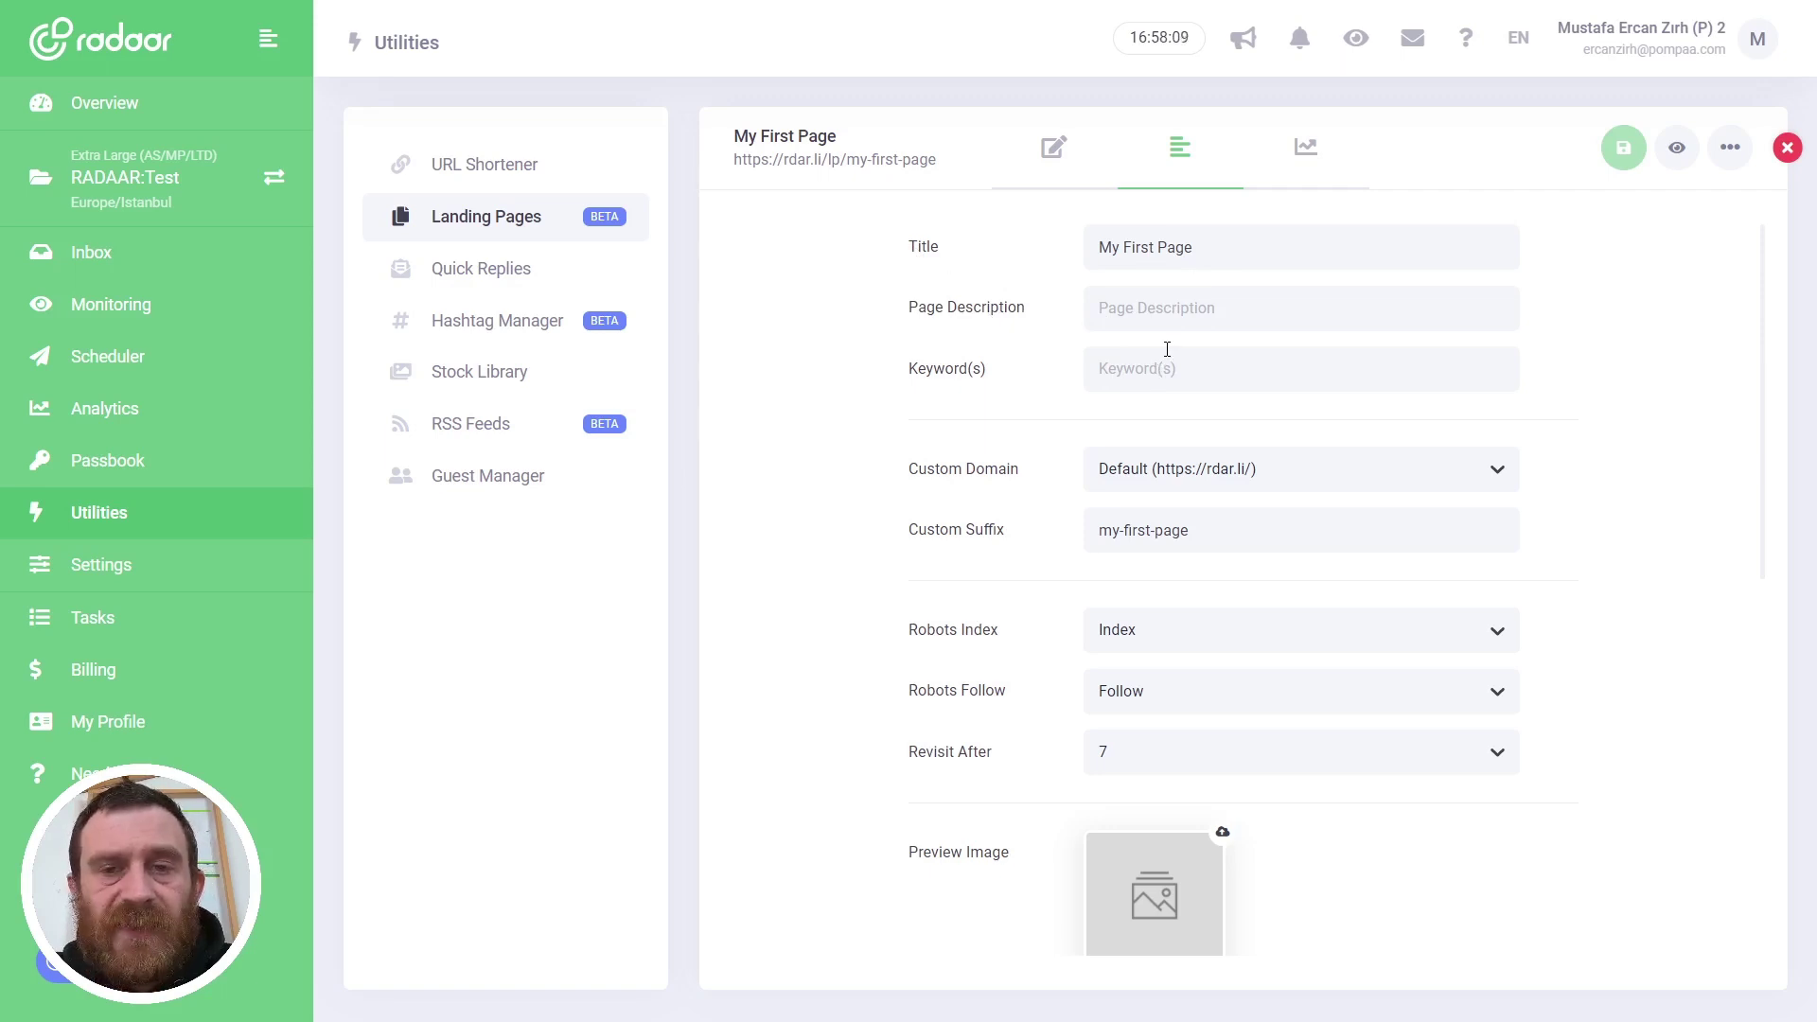
scroll(898, 445, down, 1)
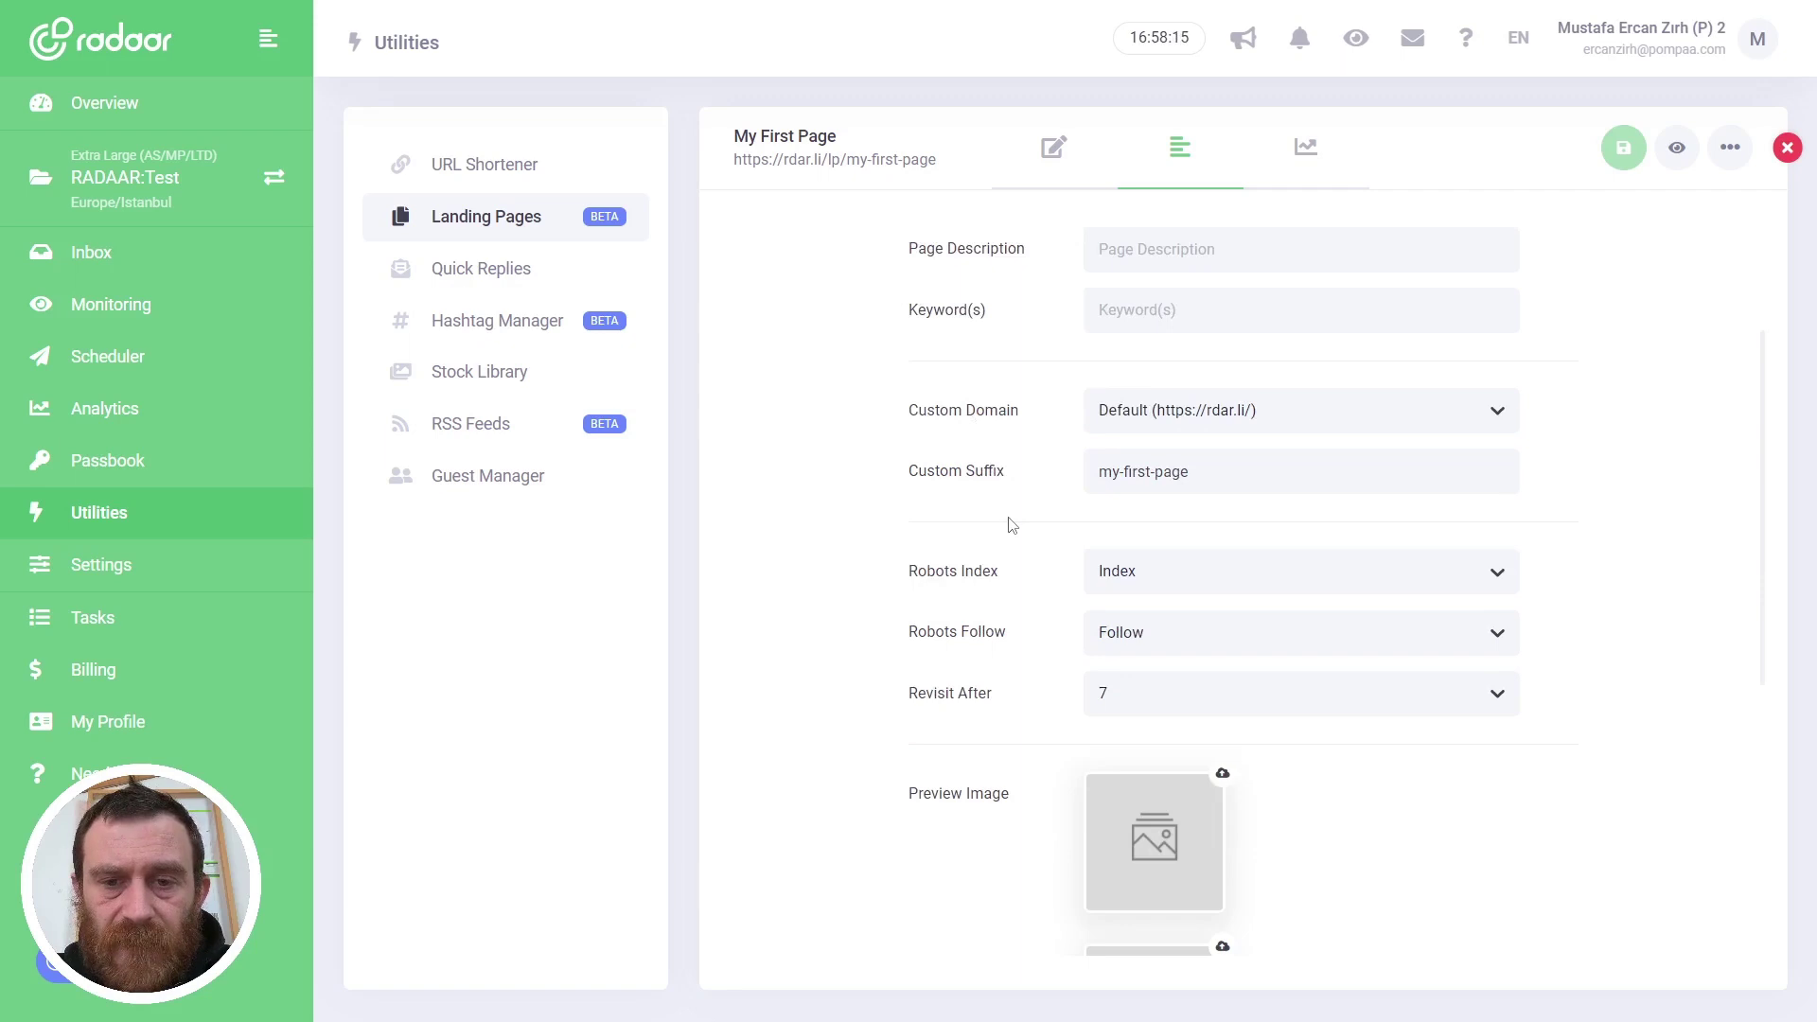
scroll(1012, 527, down, 1)
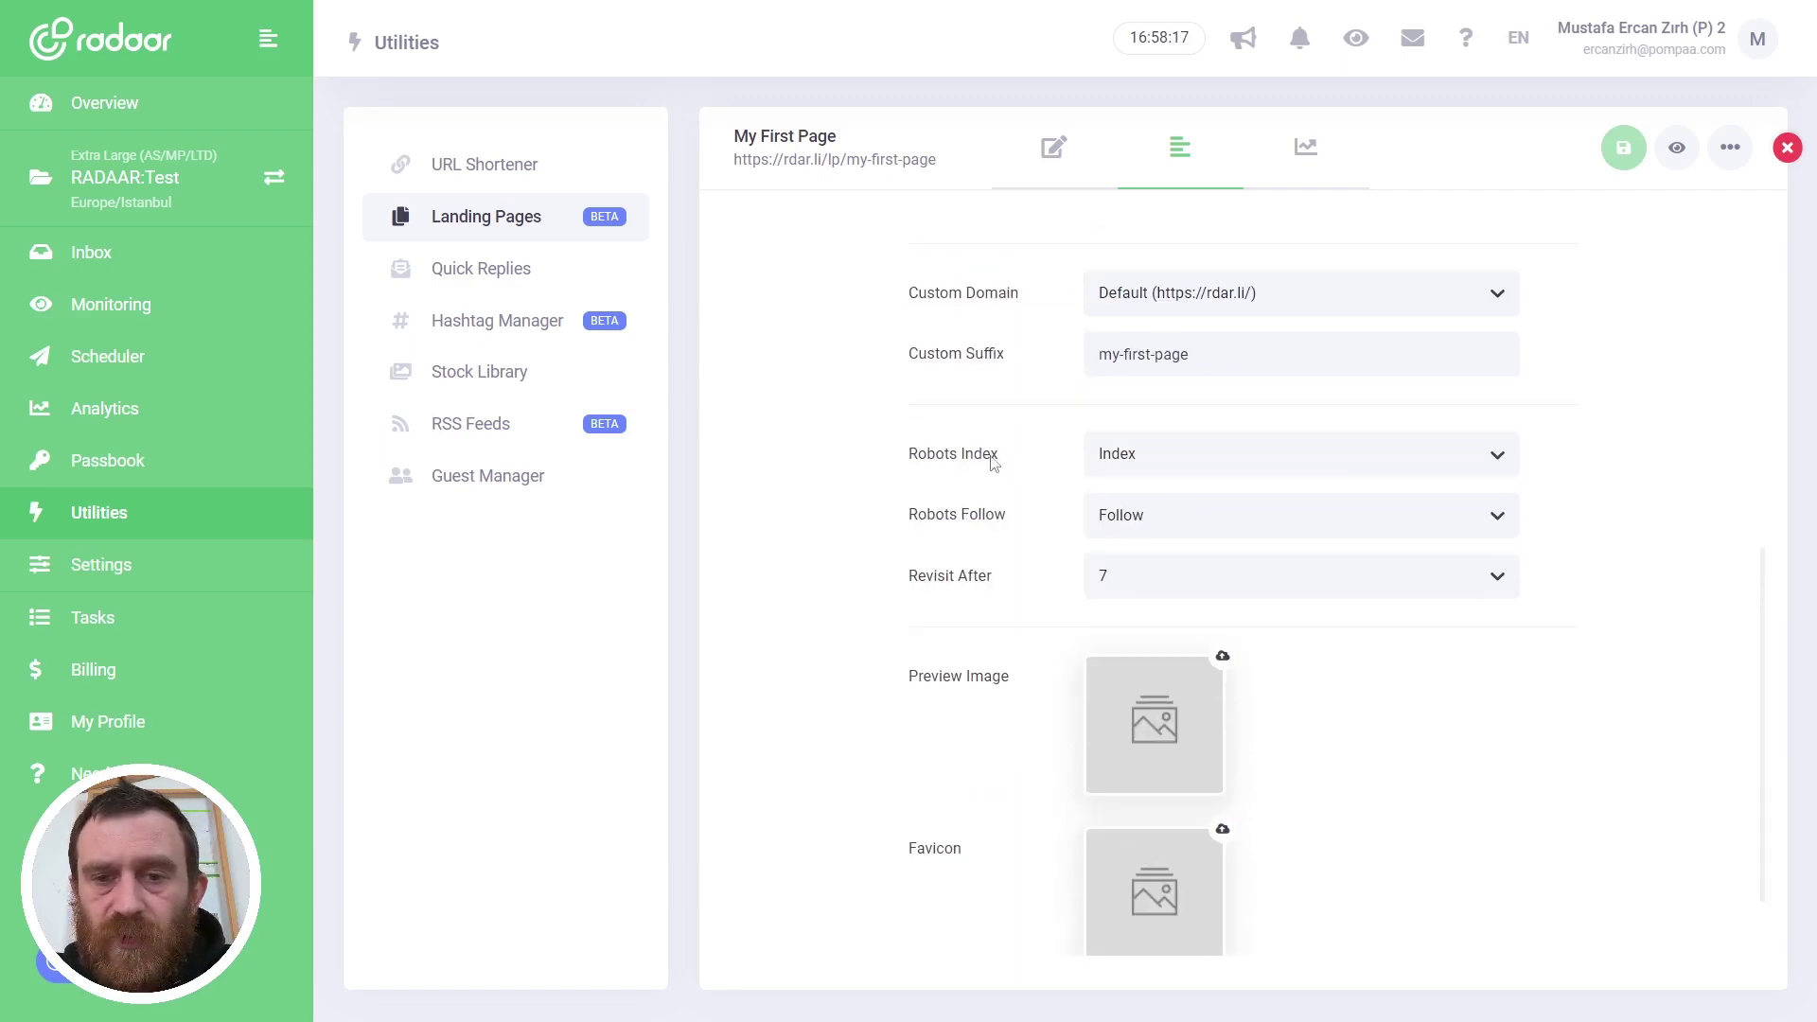
click(1132, 458)
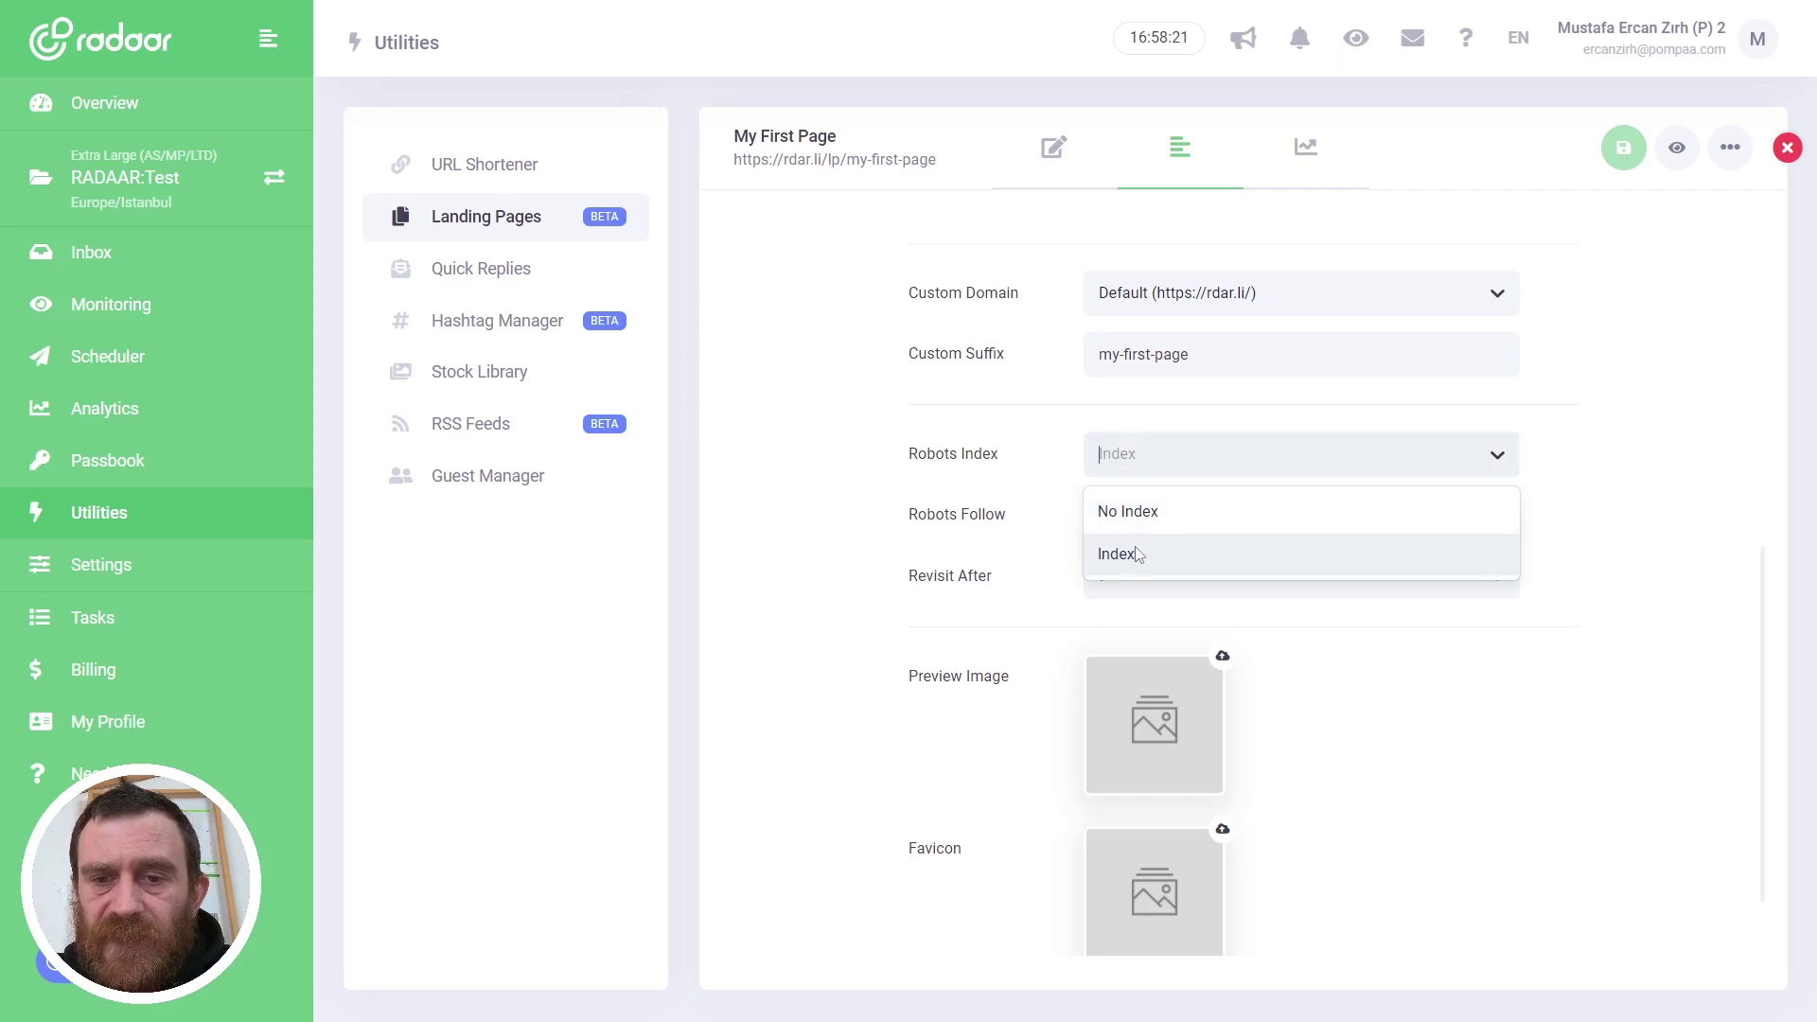
click(846, 501)
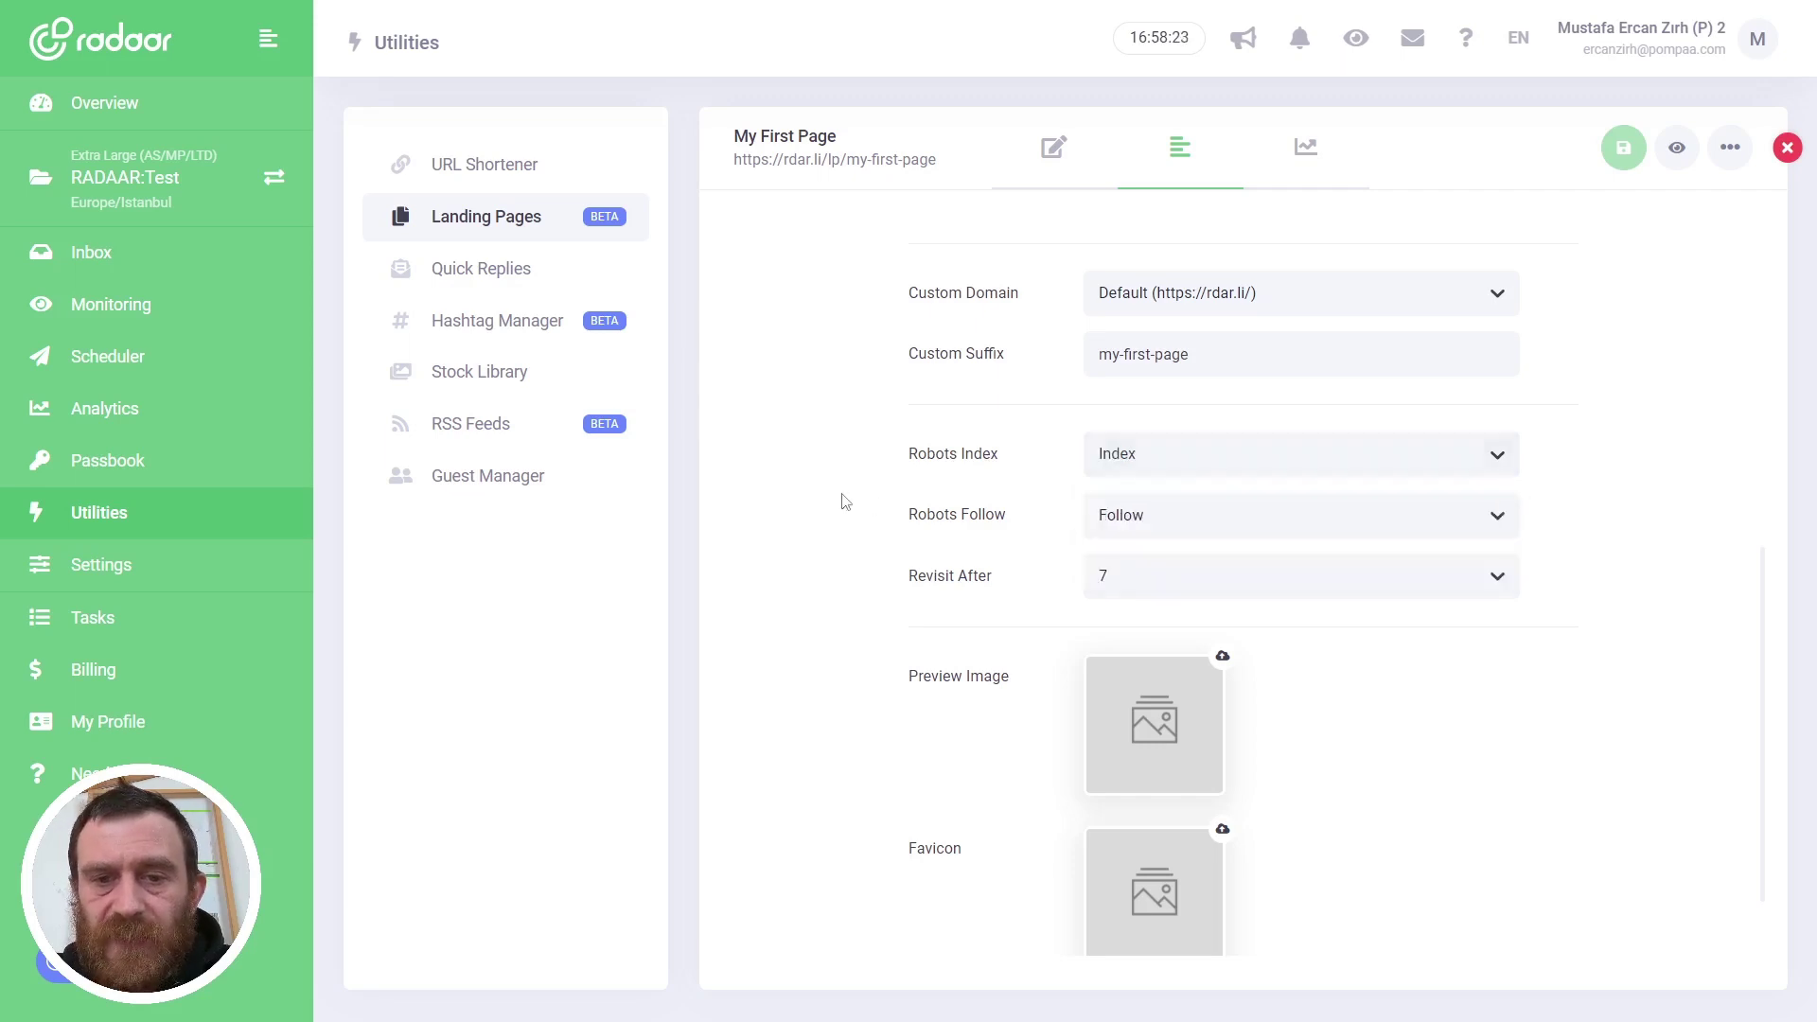
click(1143, 519)
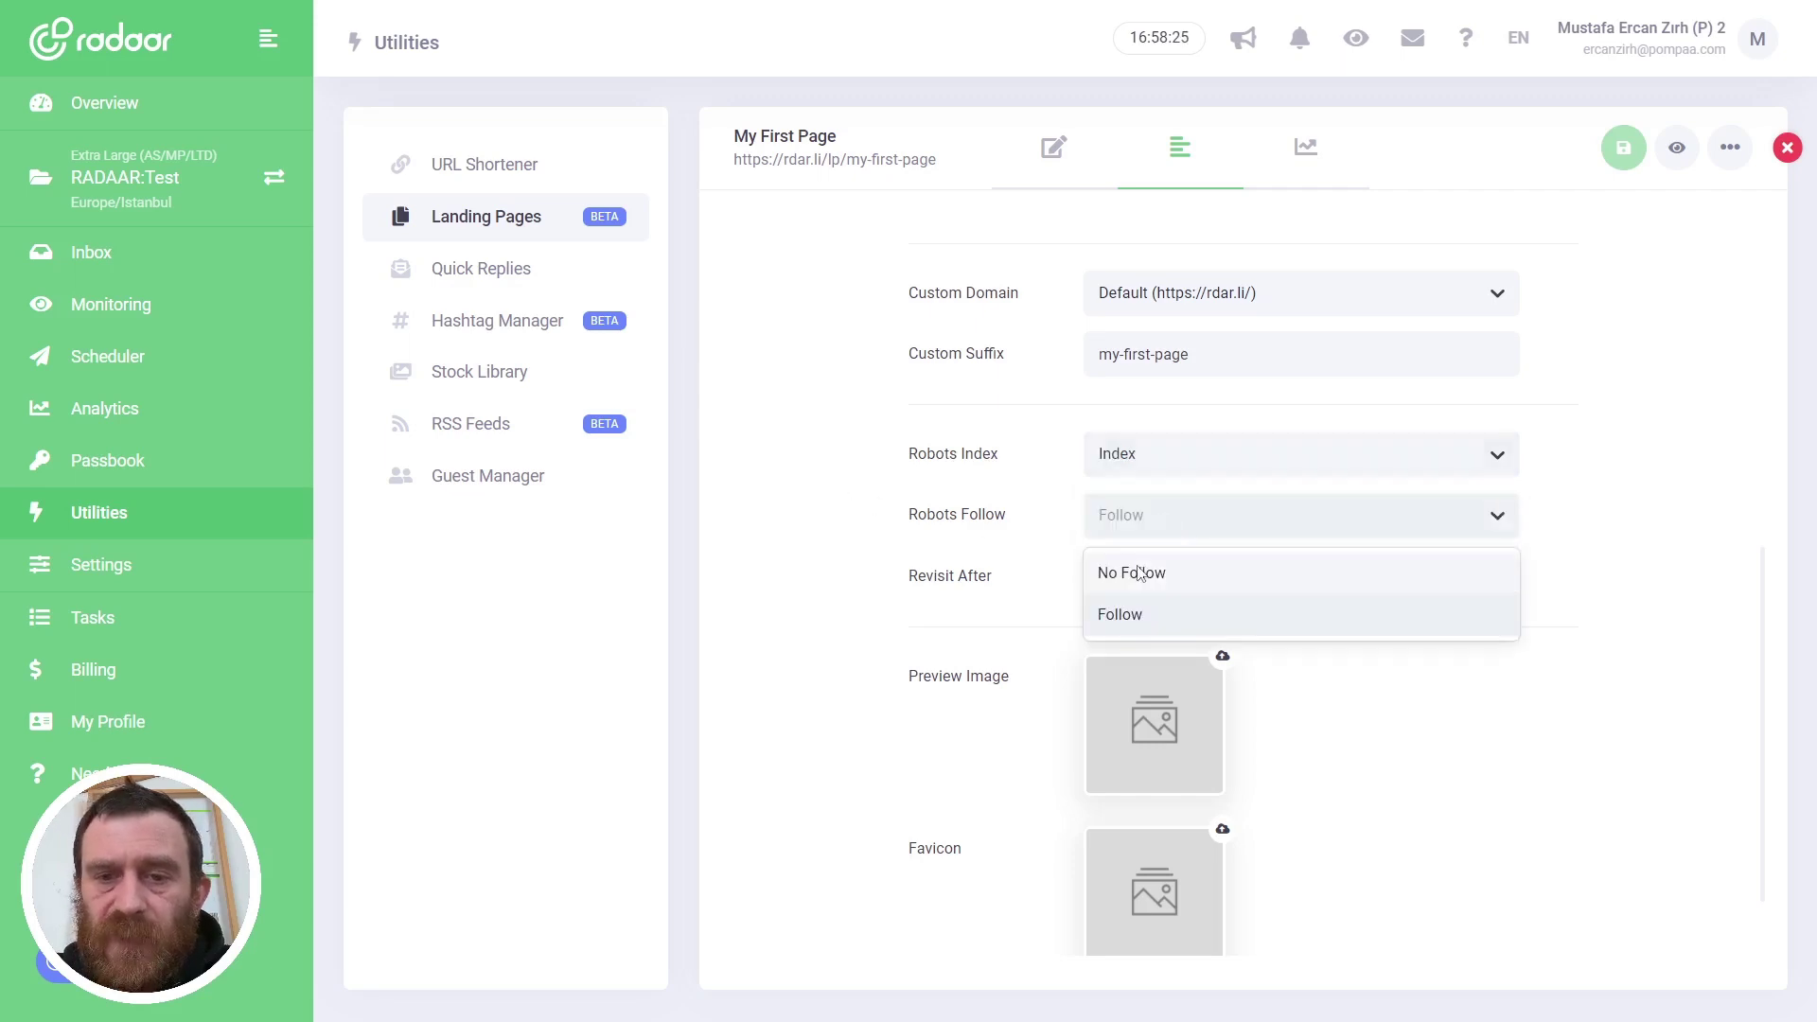
click(823, 488)
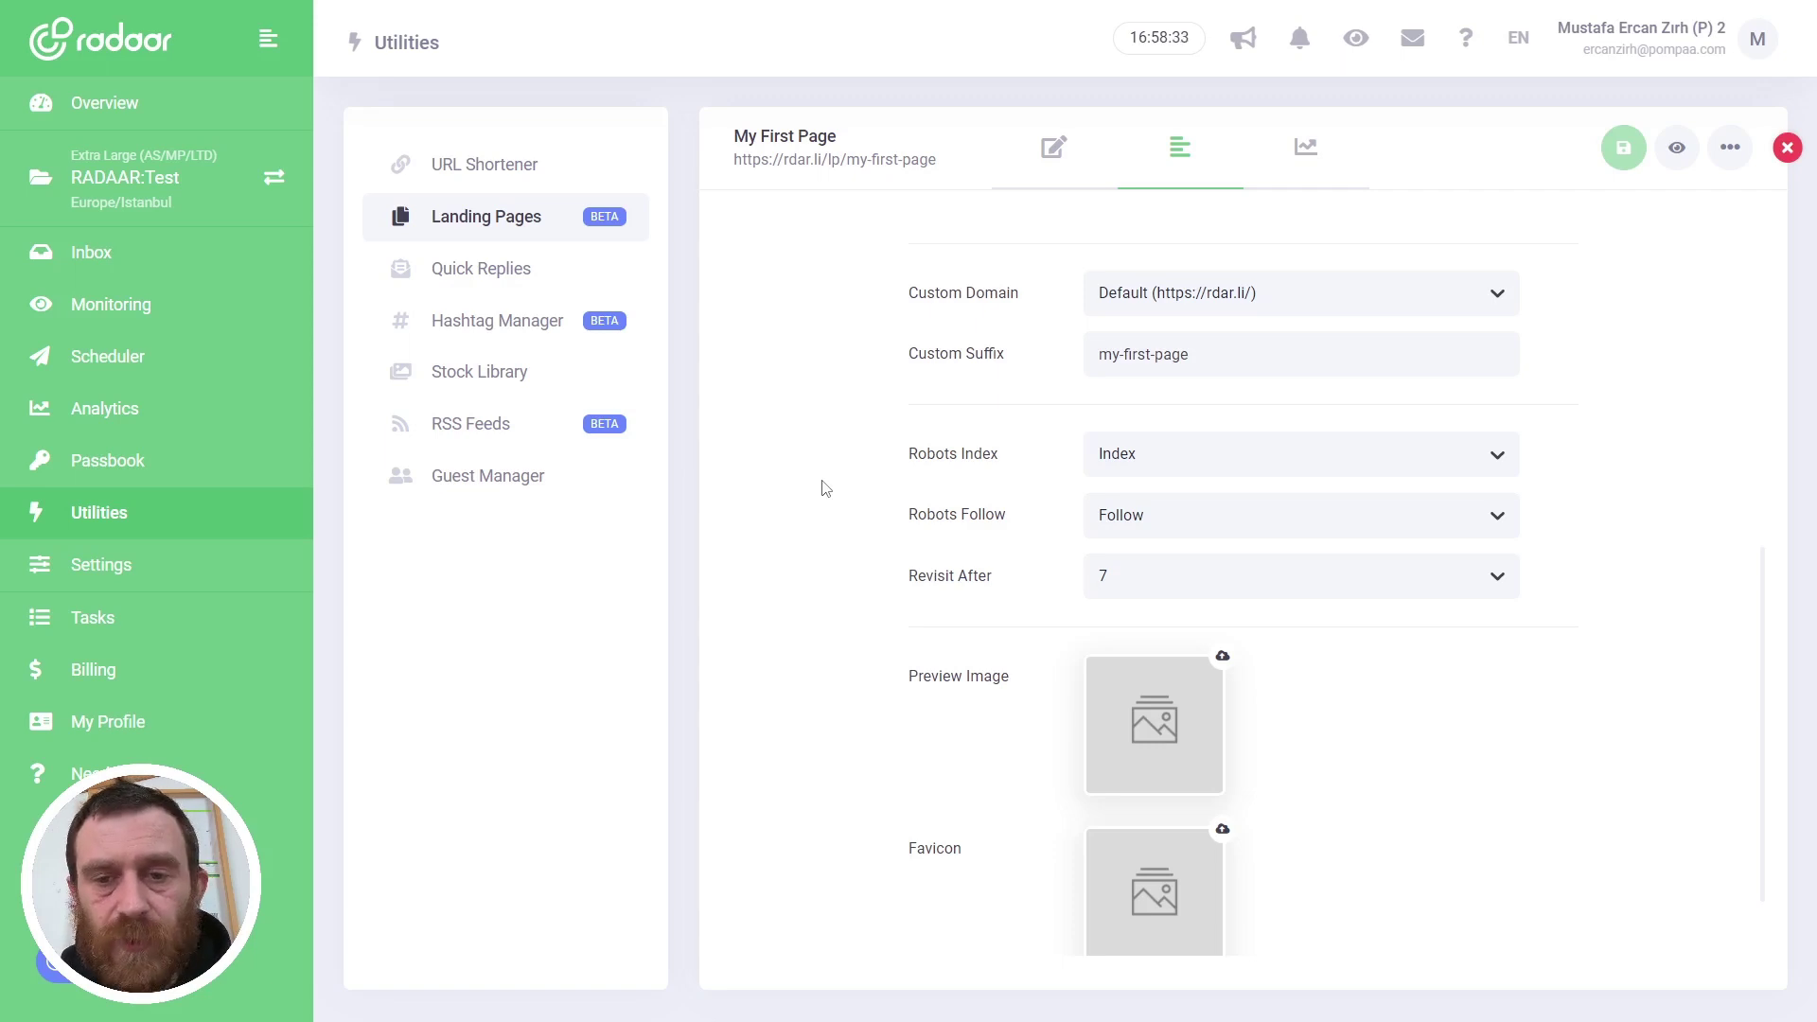
scroll(824, 487, down, 1)
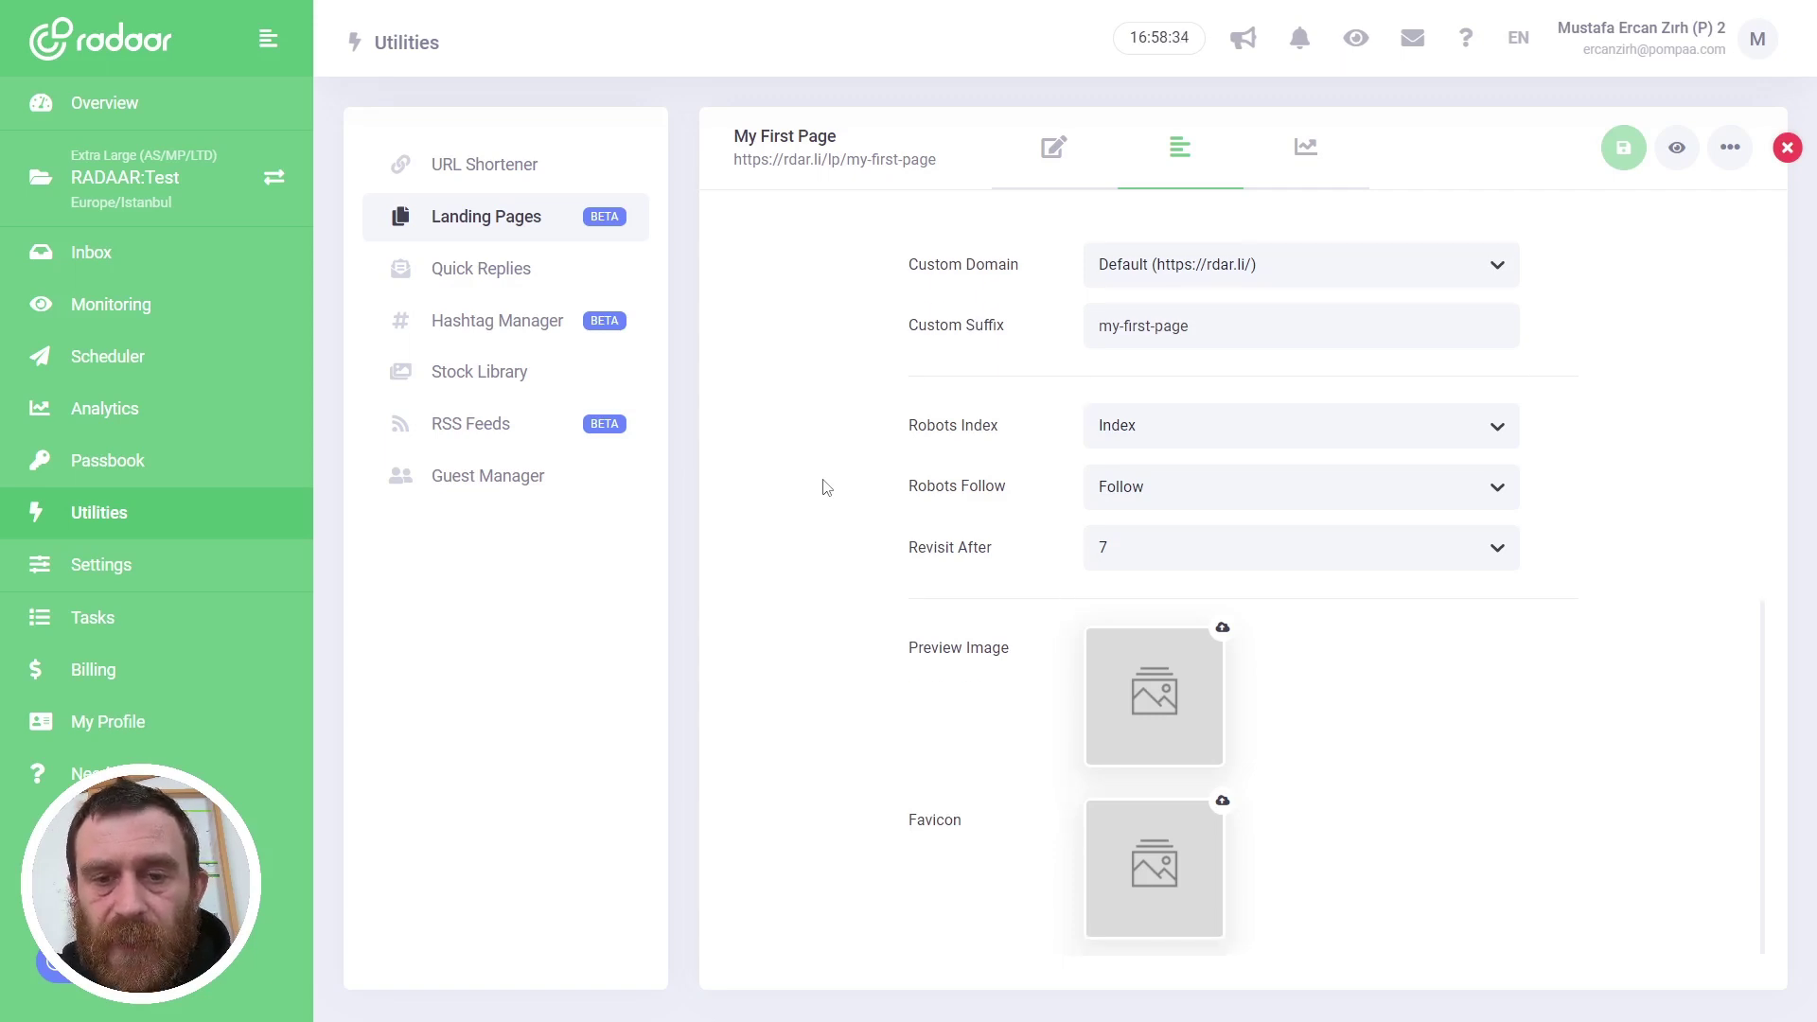
Step: Upload the picture Image as the page's preview image and the picture FavIcon as its favicon
click(1132, 690)
click(437, 323)
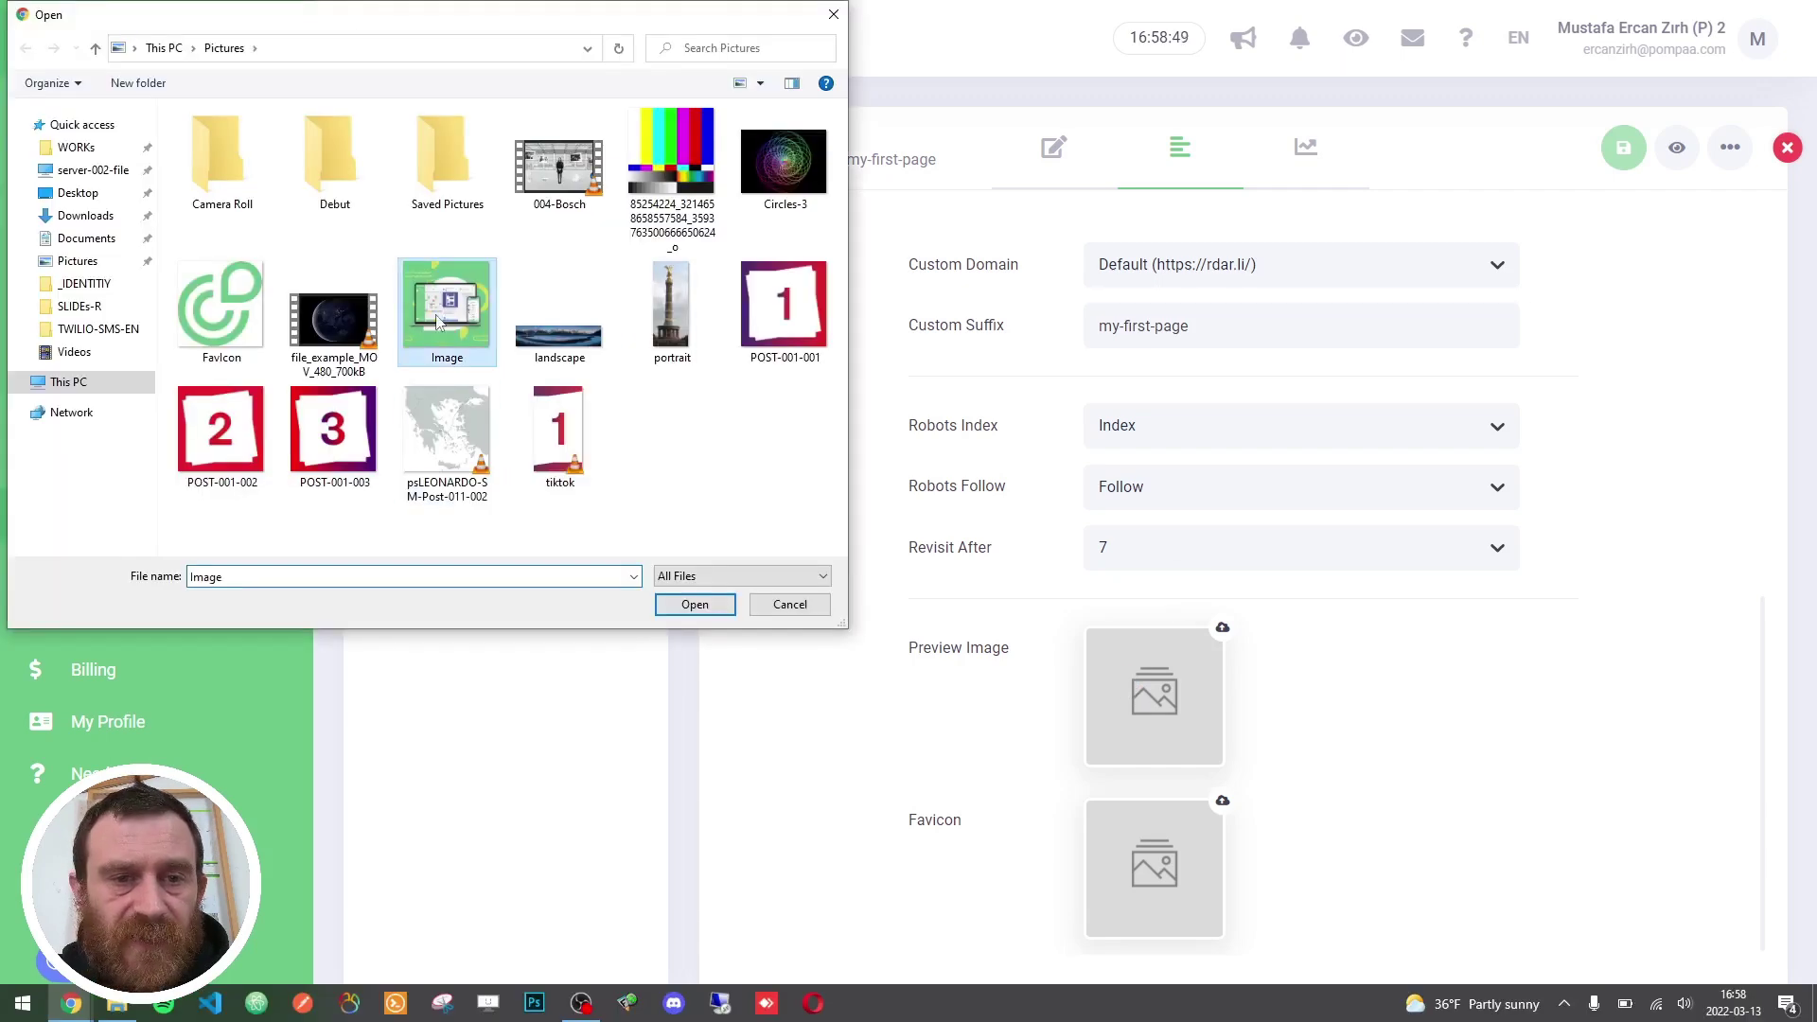
double_click(437, 323)
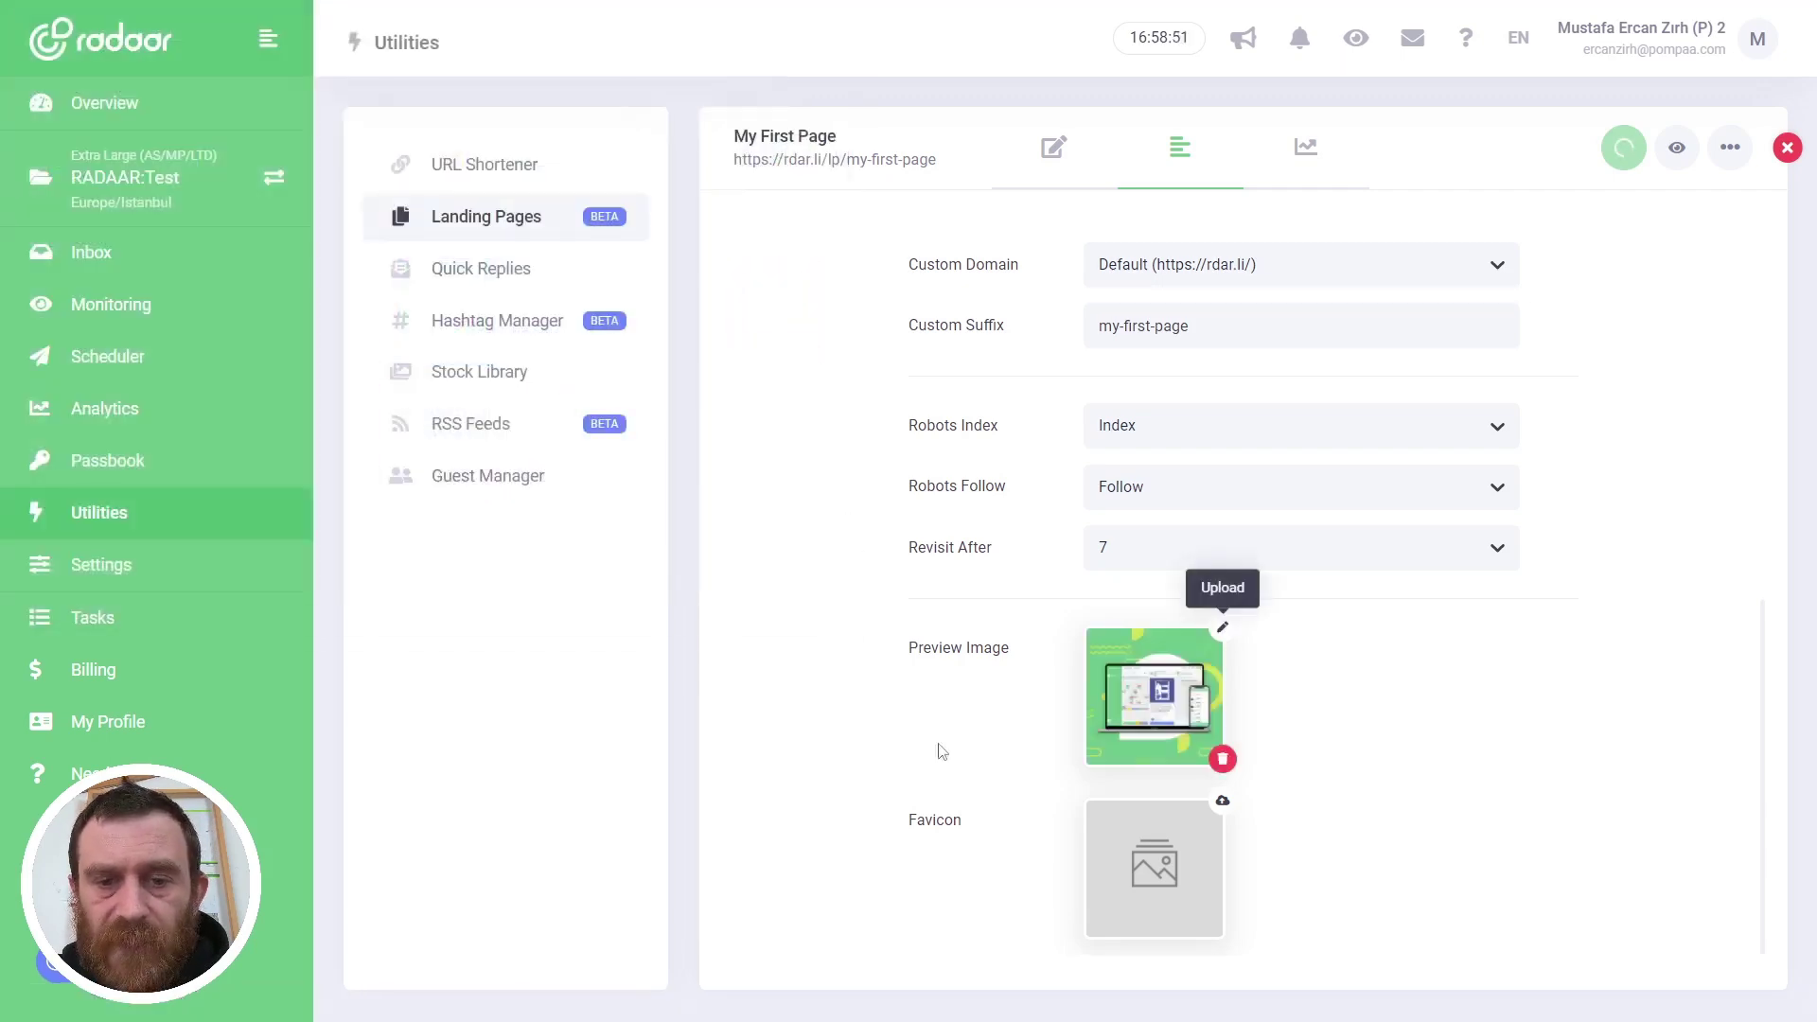
click(1126, 847)
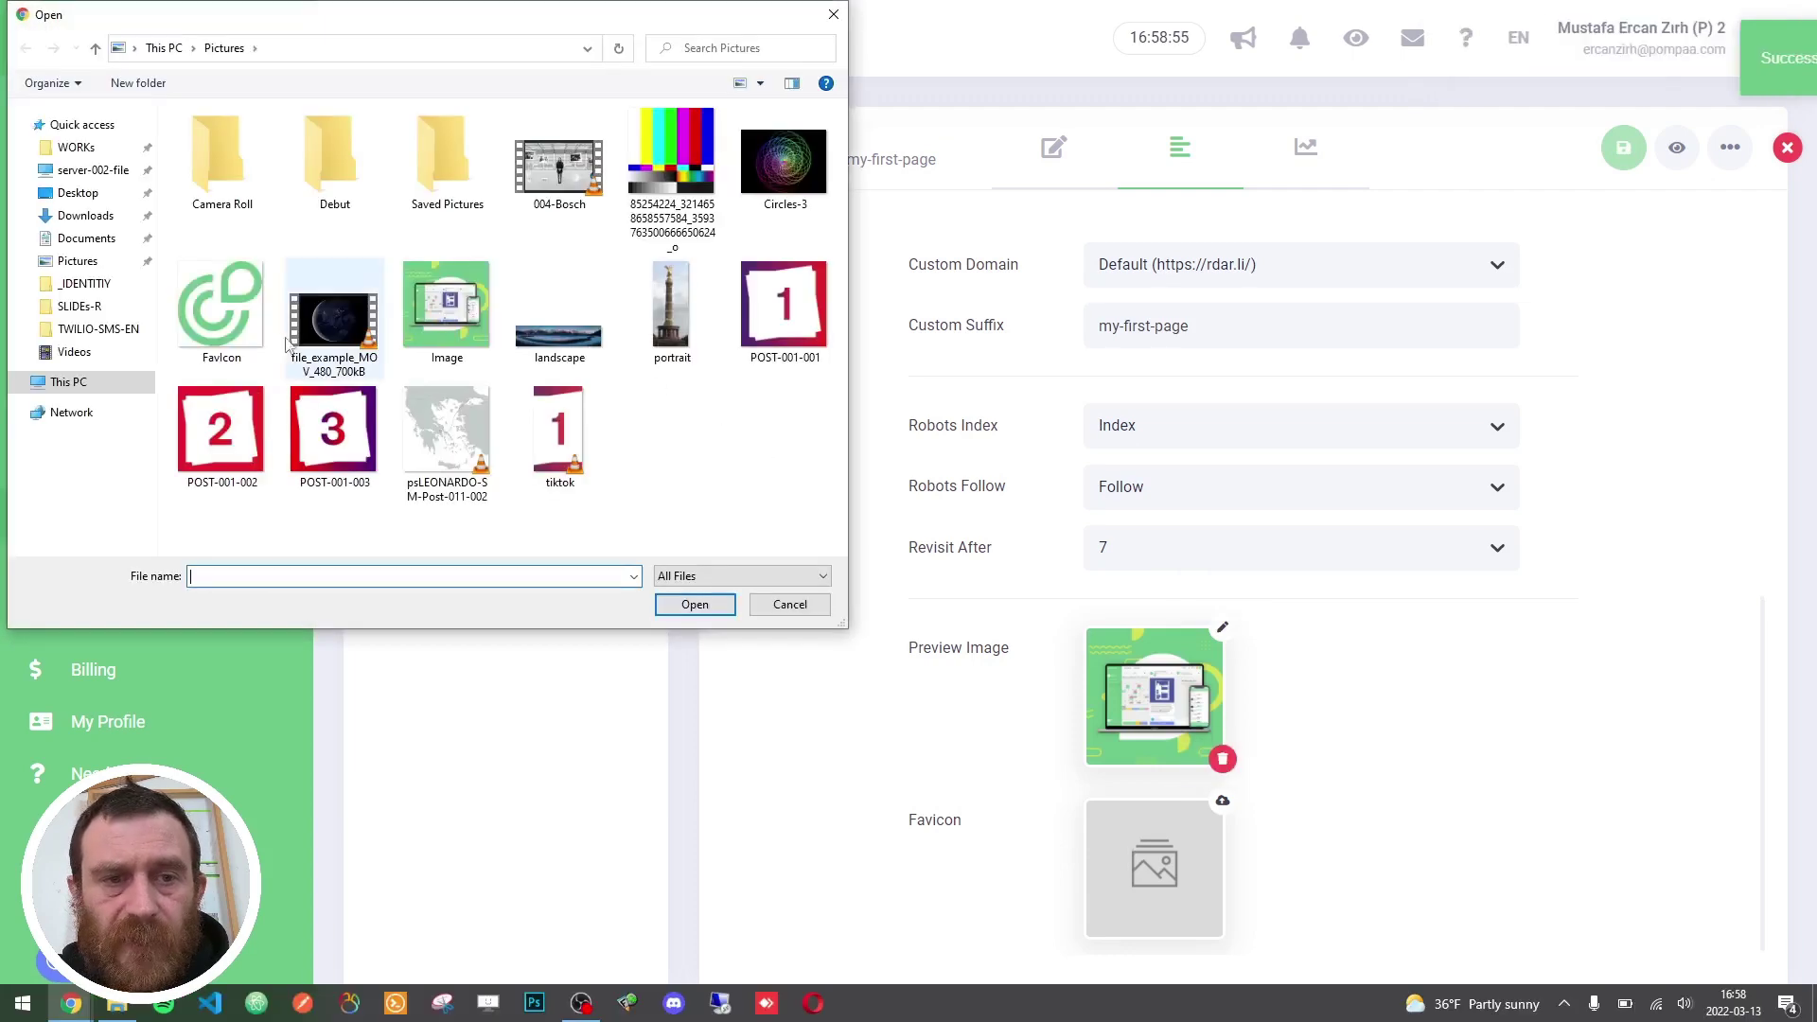
double_click(252, 318)
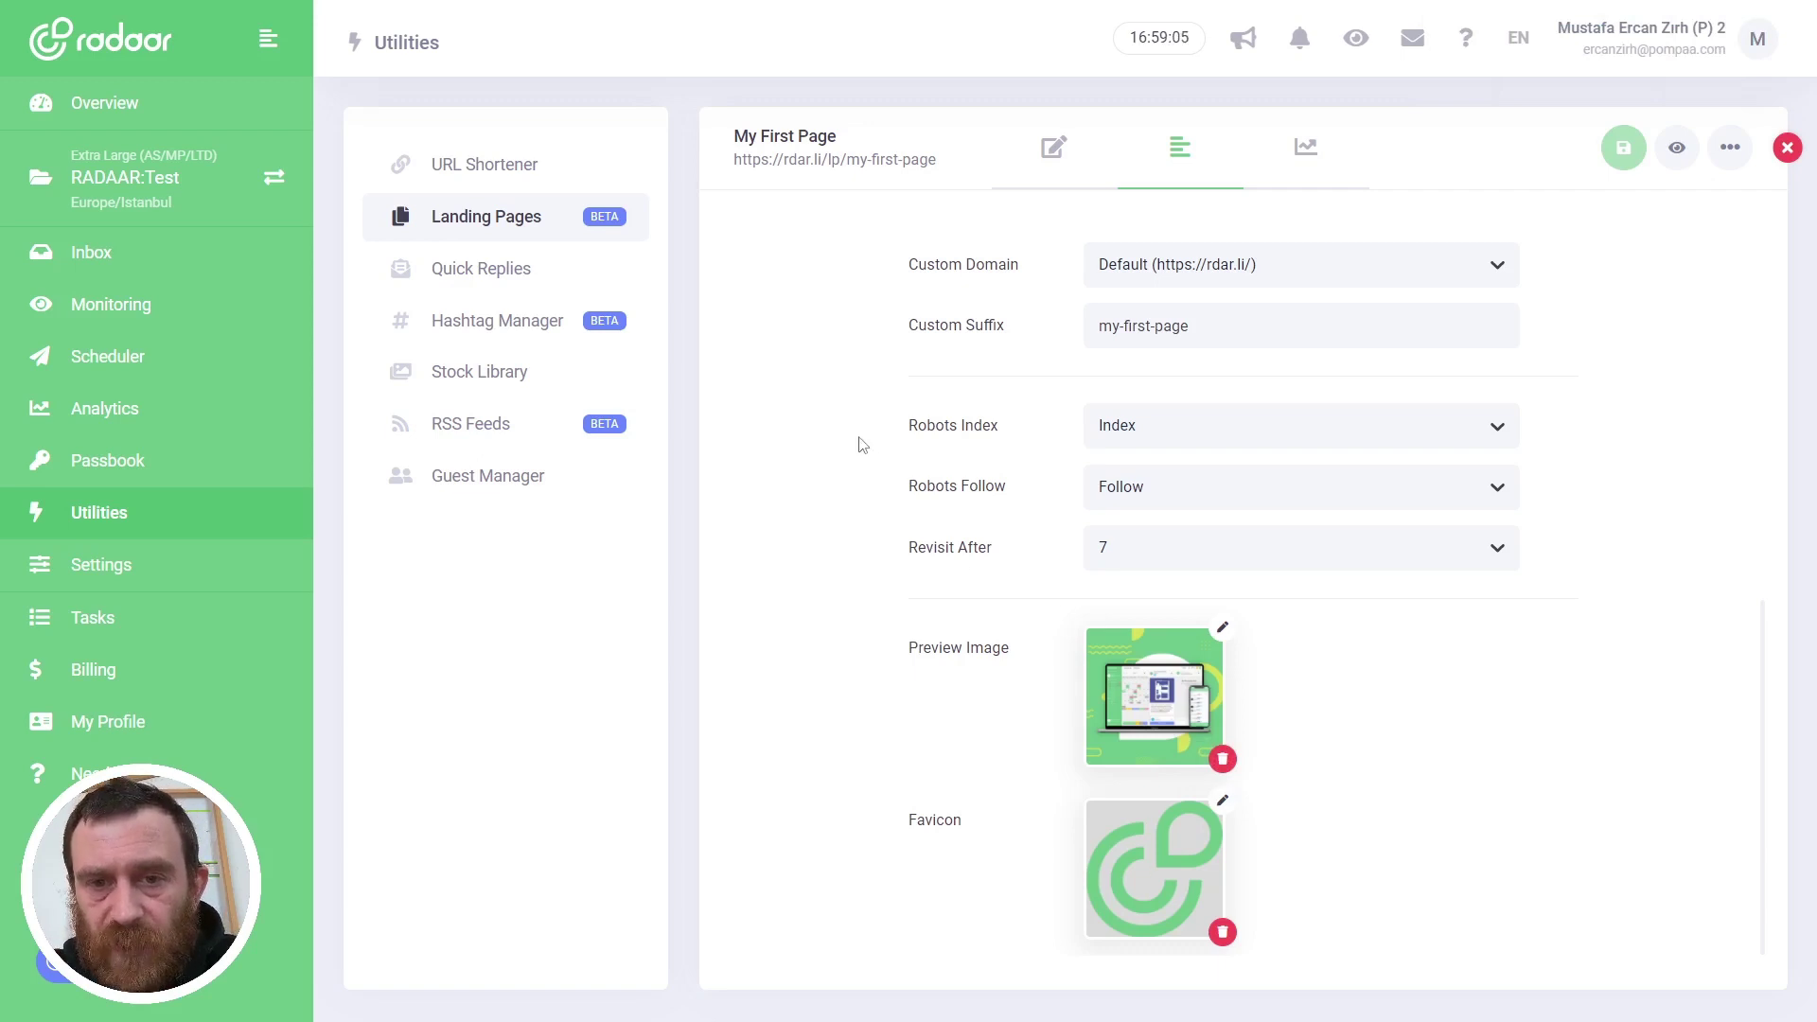
scroll(862, 444, up, 3)
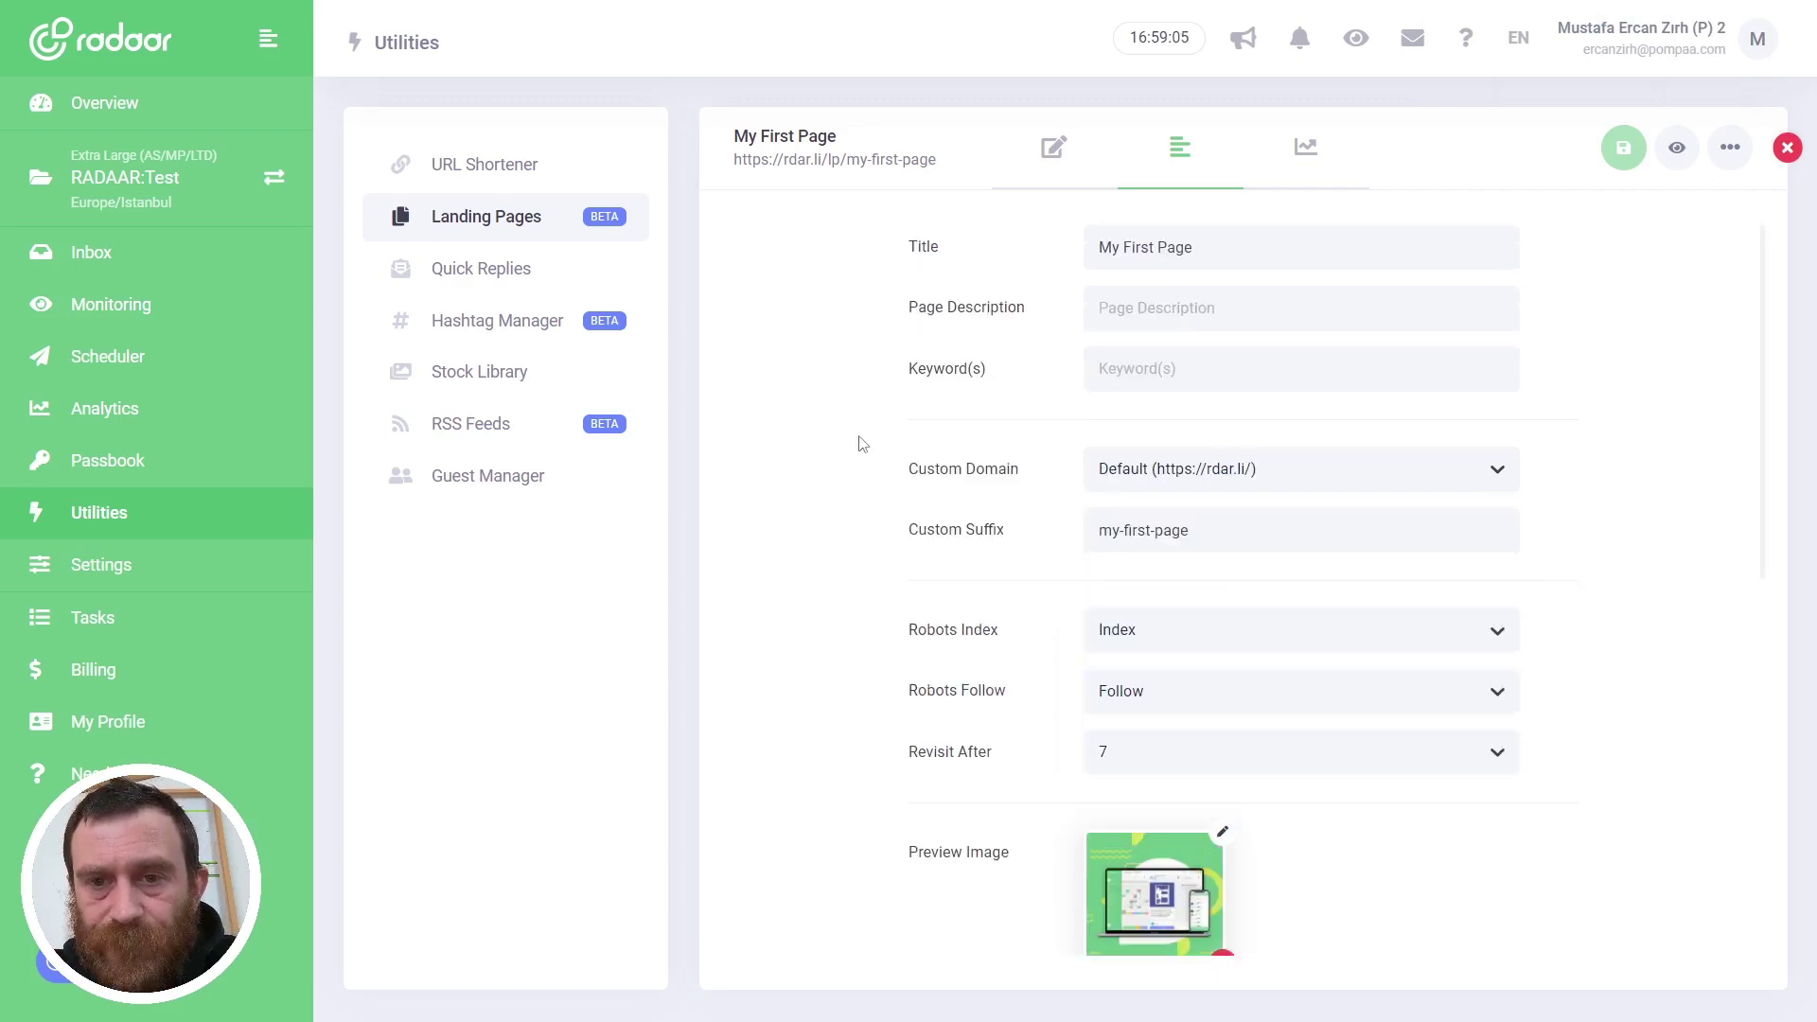
Step: Look at the page's analytics tracking settings and view the QR code for its link
click(1308, 153)
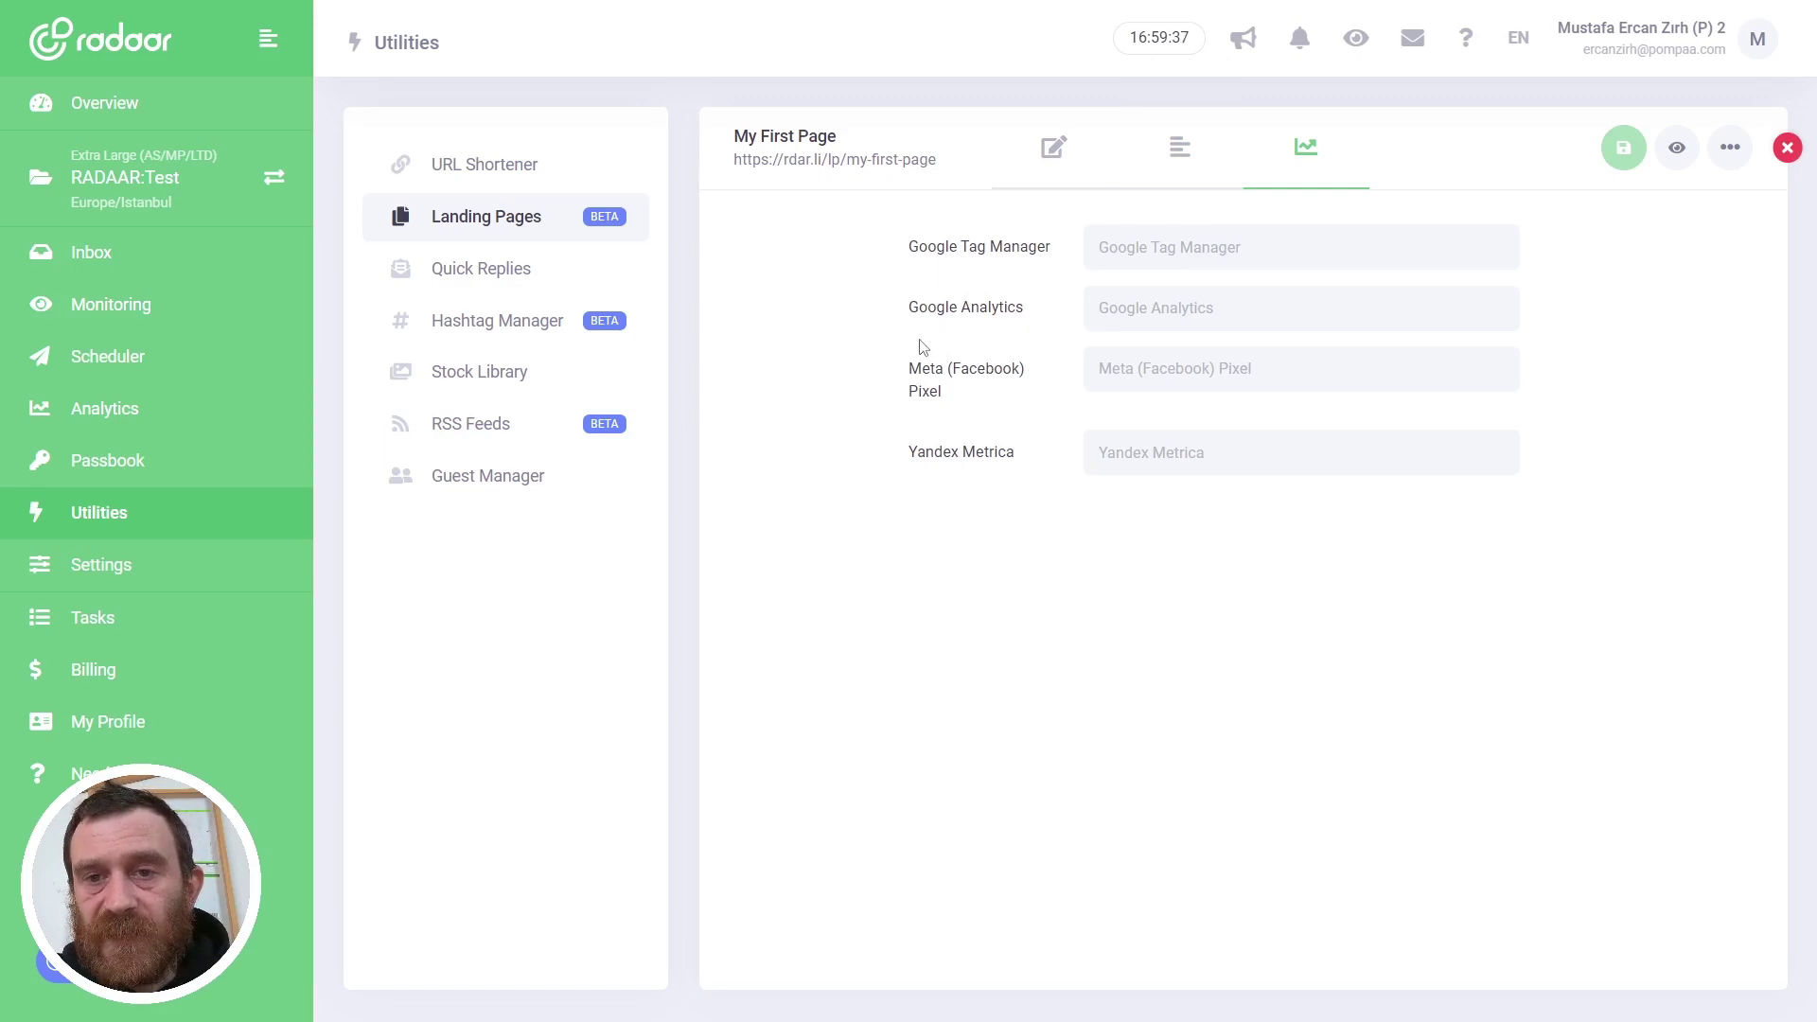
click(1733, 157)
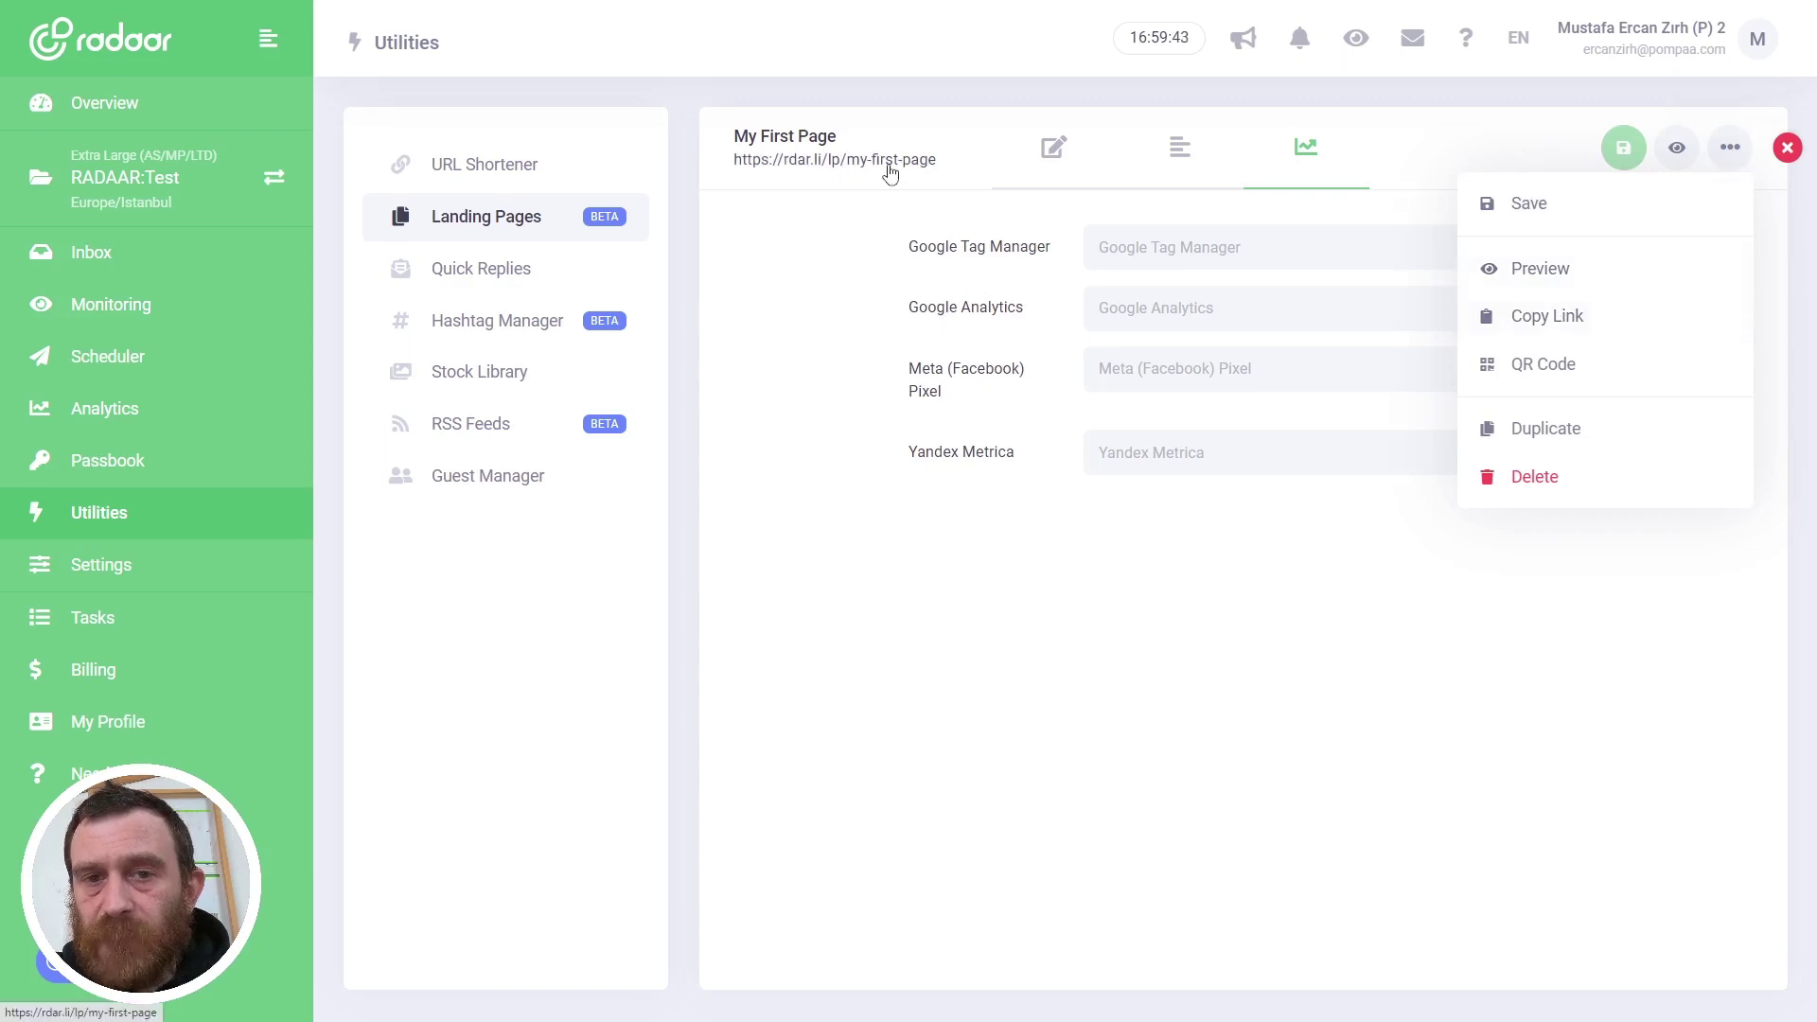
click(1536, 369)
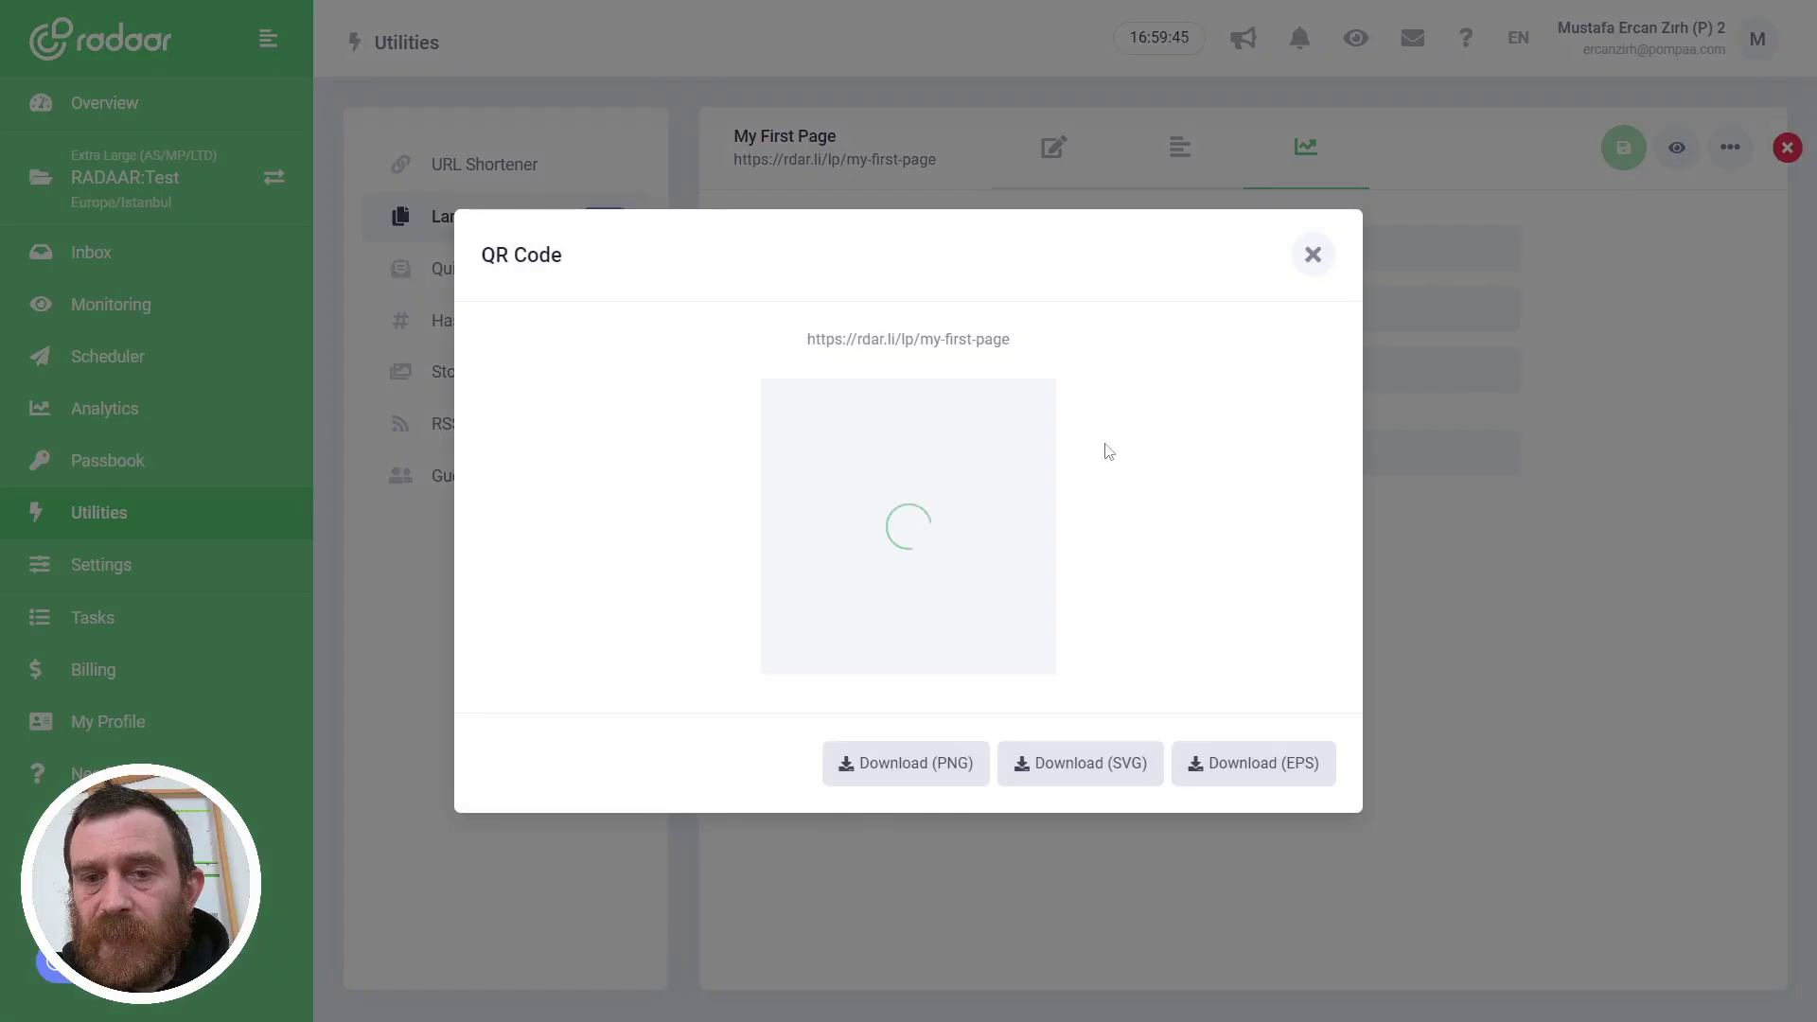
click(1313, 254)
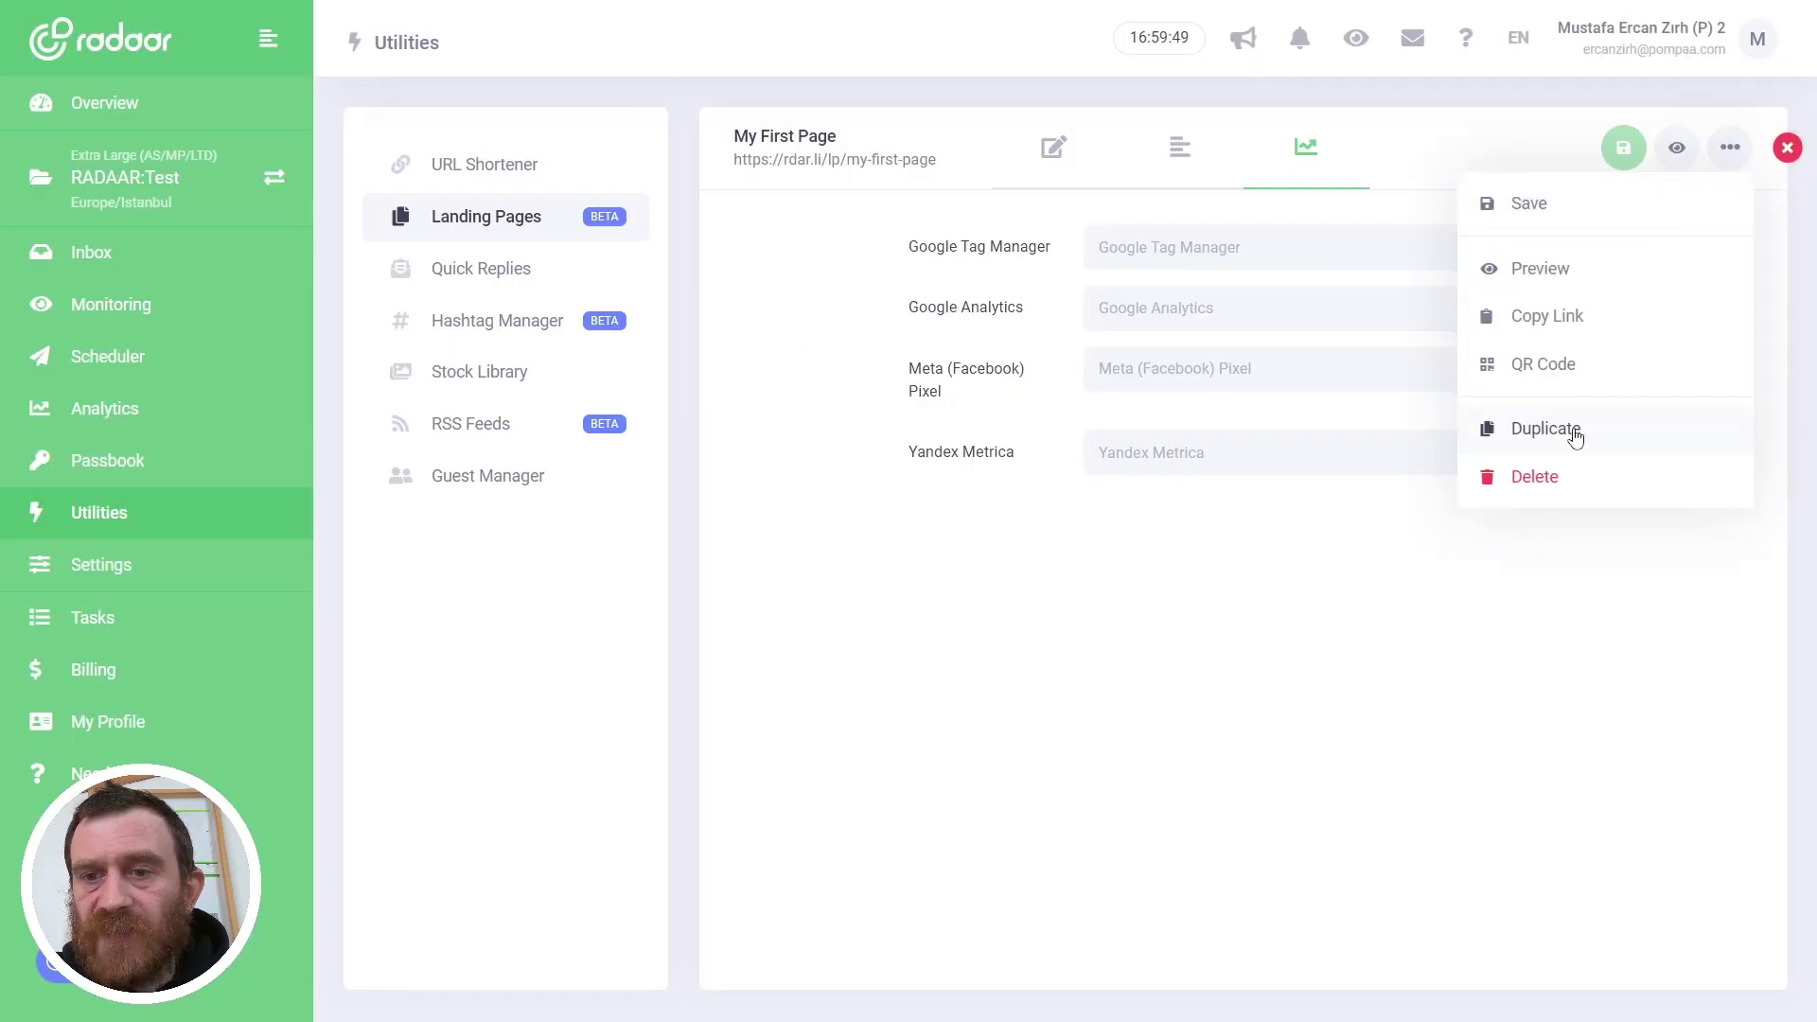